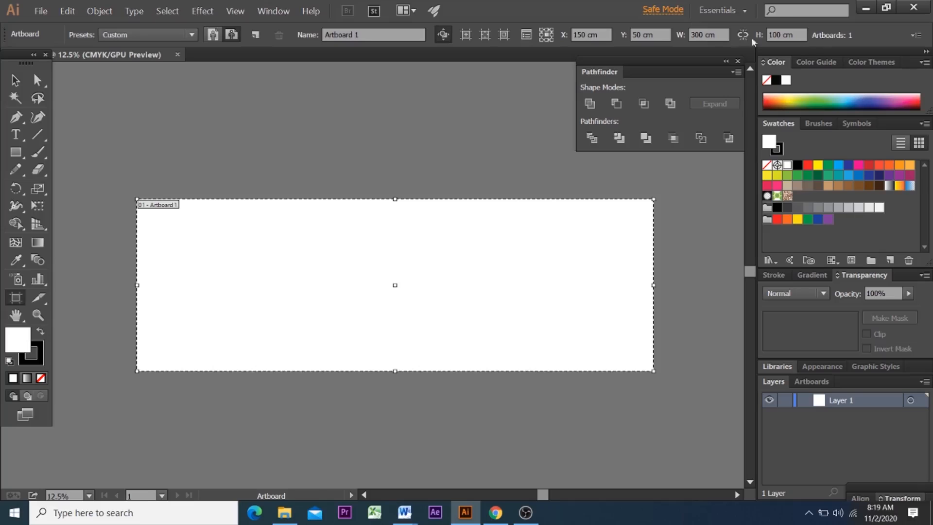
Step: Create a new one-artboard CMYK document 300 cm wide and 100 cm high, with centimeters as units and 300 ppi raster effects
click(41, 11)
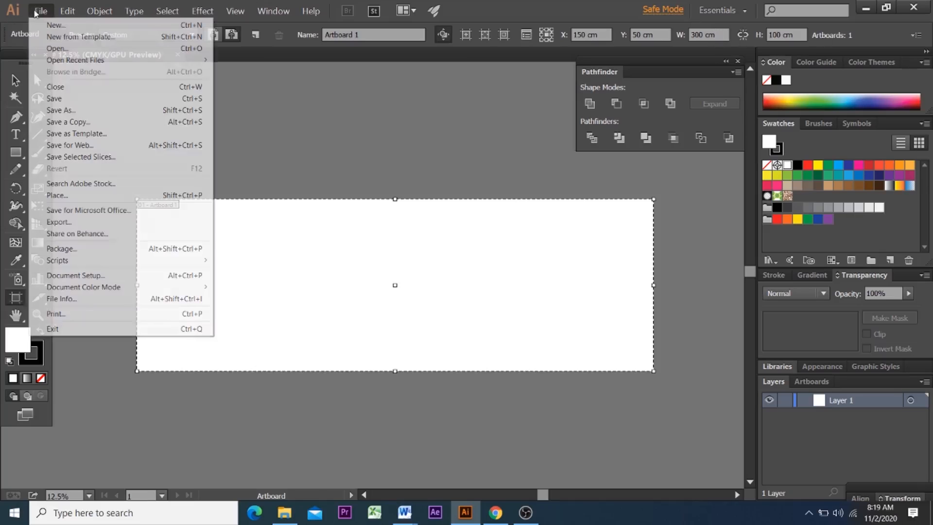
click(55, 25)
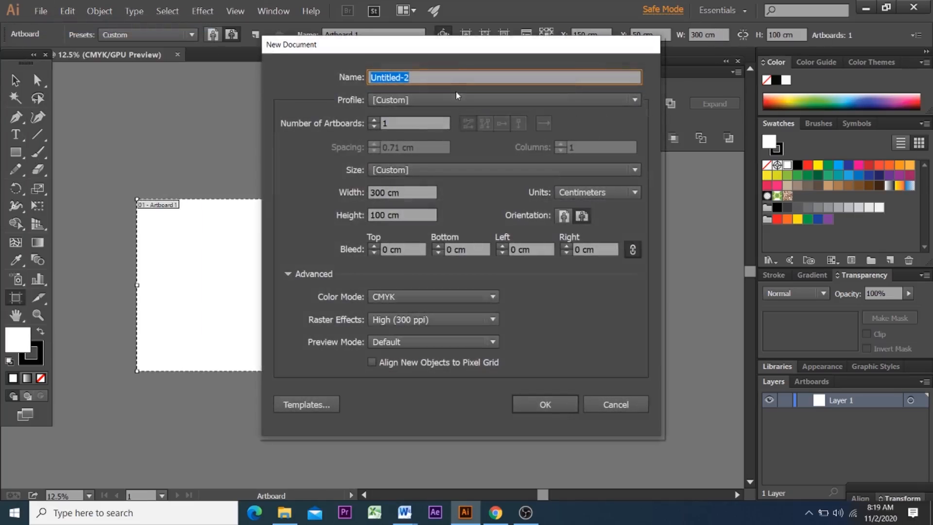
drag(411, 193, 366, 192)
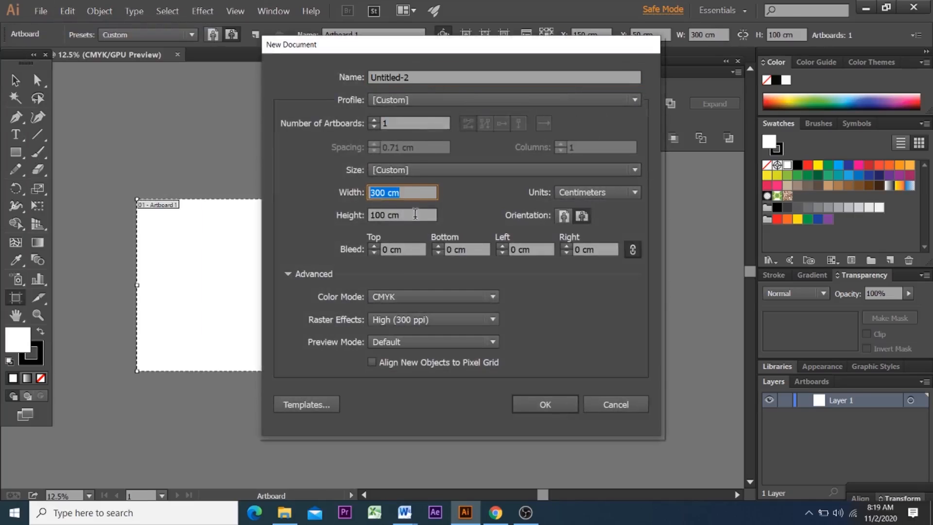
drag(415, 214, 368, 215)
click(581, 193)
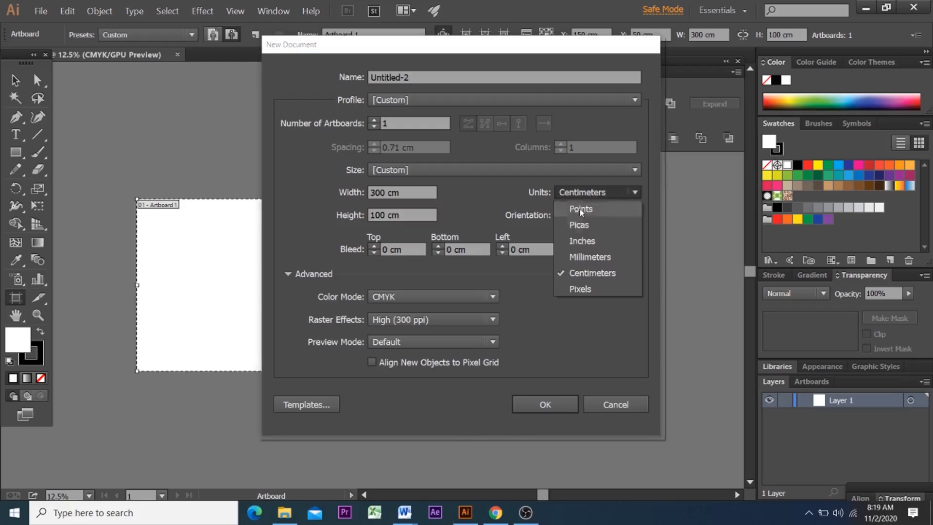
click(594, 273)
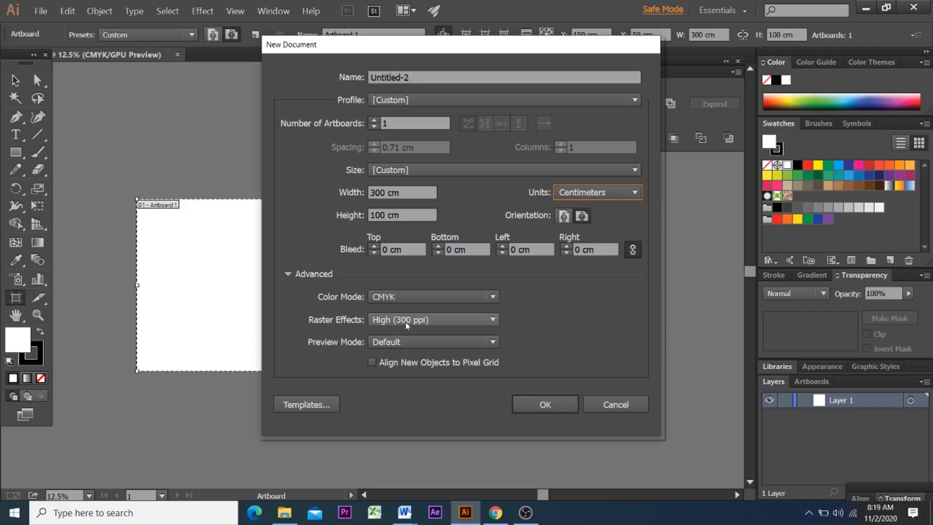
click(544, 406)
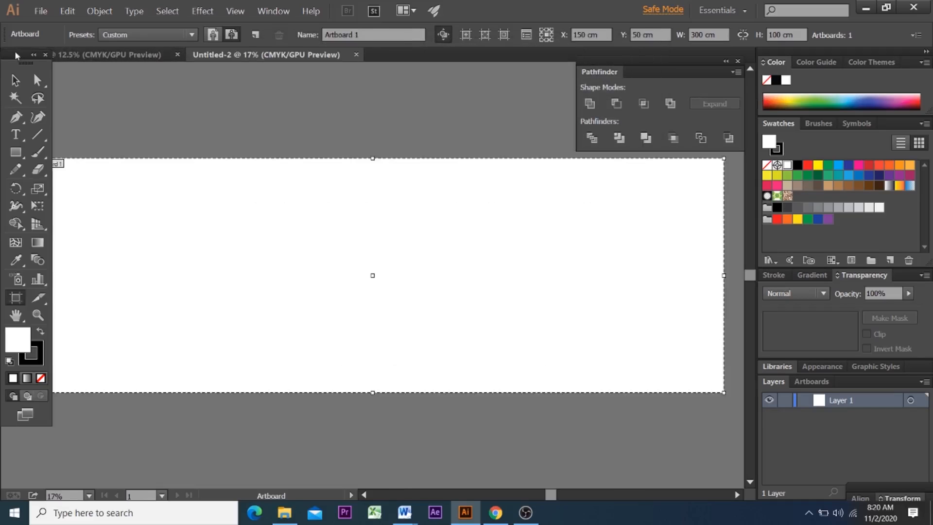
Step: Draw a white rectangle with the Rectangle Tool that covers the whole artboard from corner to corner
scroll(332, 172, down, 1)
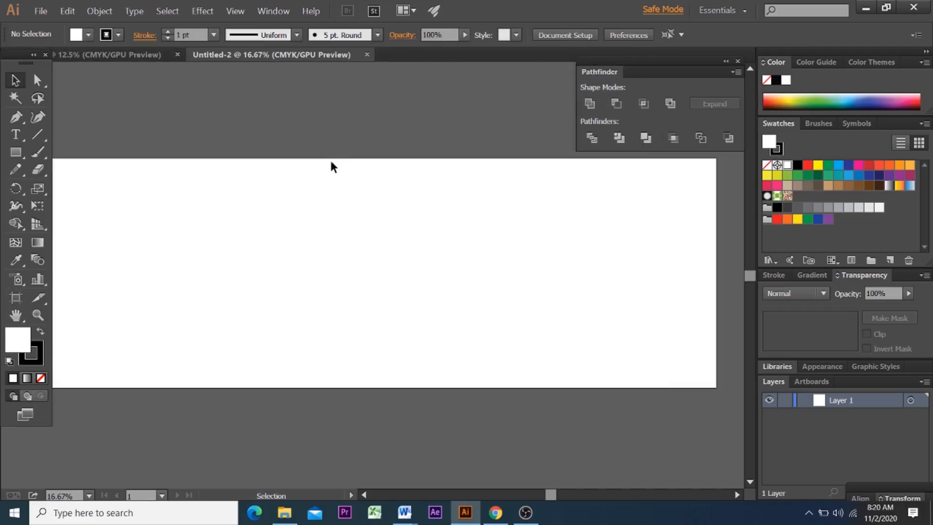
scroll(342, 64, down, 1)
scroll(320, 83, up, 1)
scroll(302, 100, down, 1)
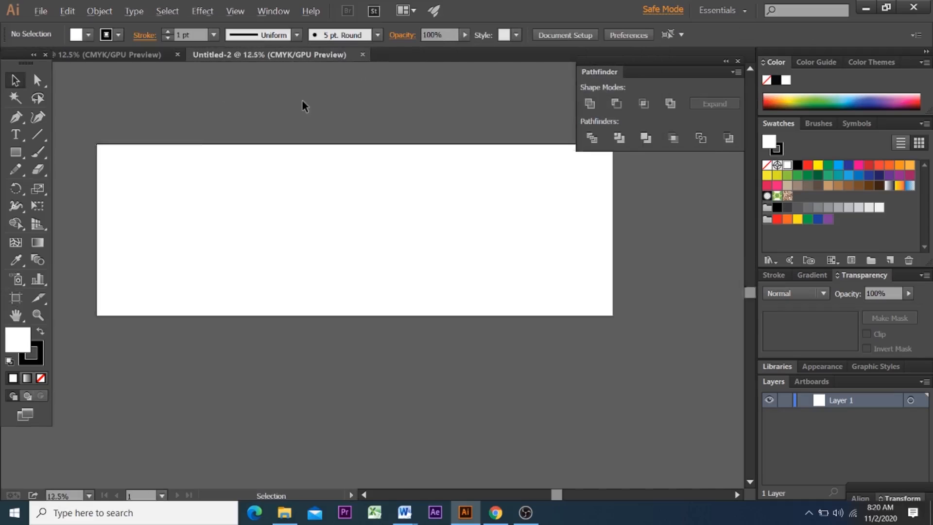
scroll(302, 100, down, 1)
scroll(319, 163, up, 2)
scroll(318, 163, up, 1)
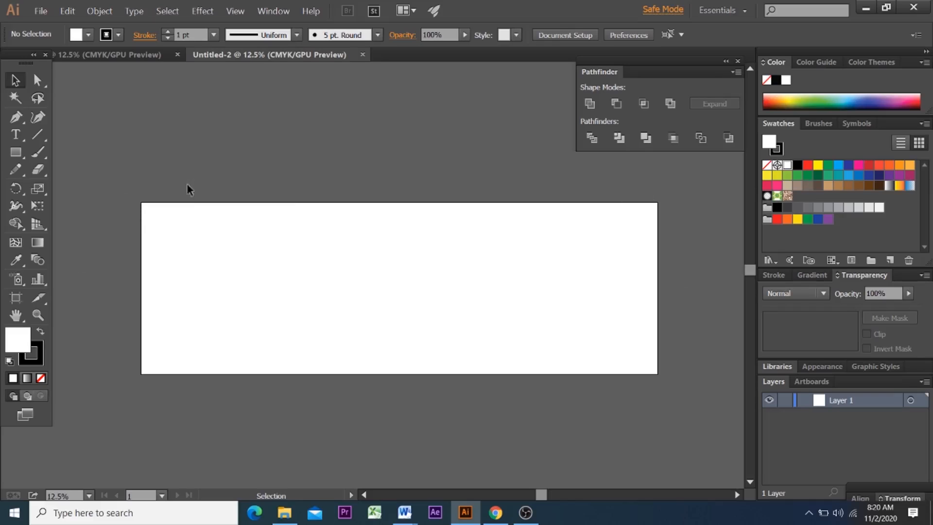
click(15, 152)
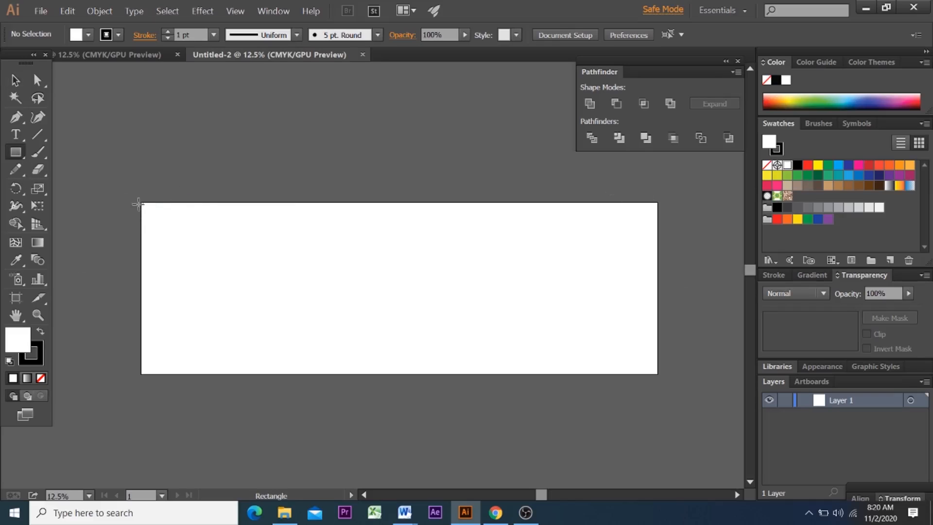
click(15, 152)
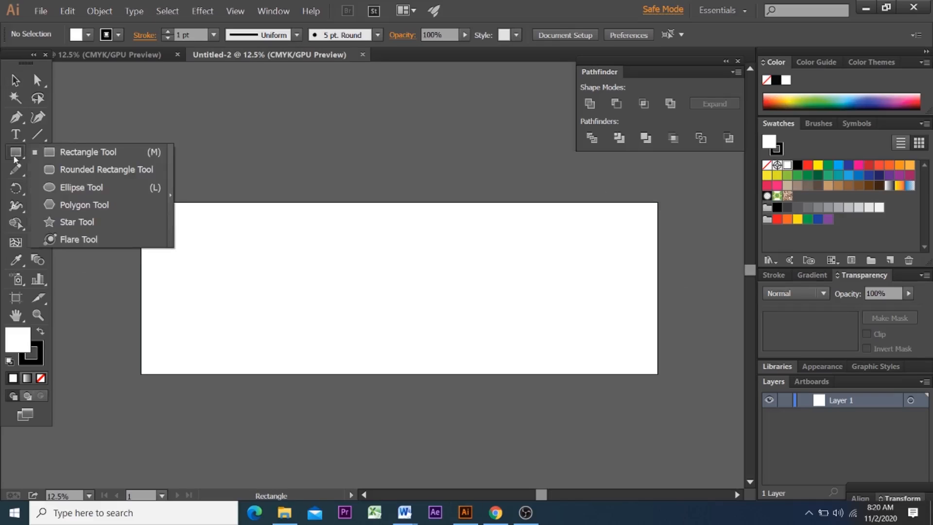
click(81, 153)
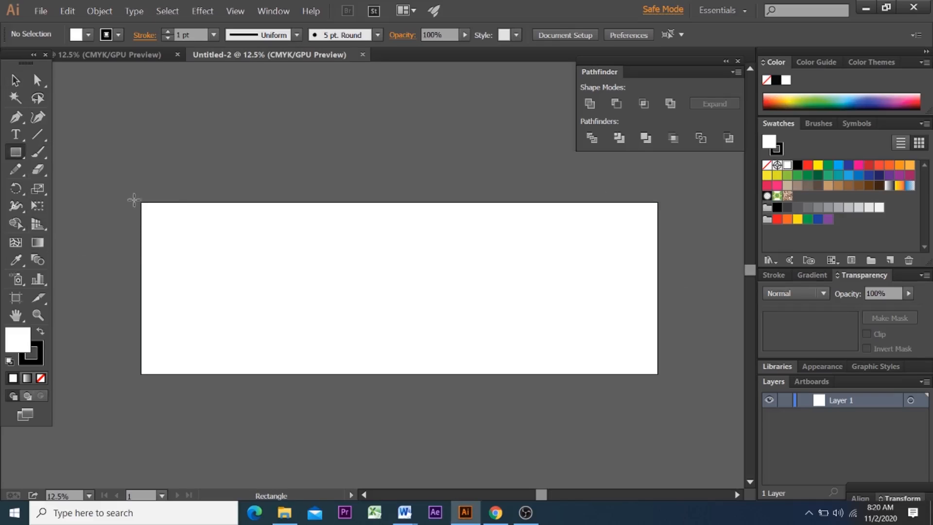
drag(140, 200, 659, 374)
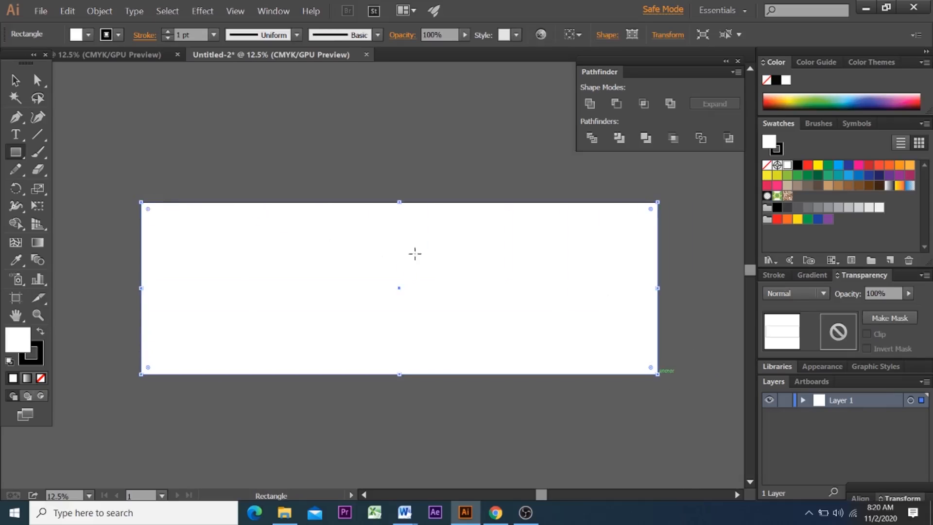
Step: Try moving the background rectangle away from the artboard, and undo both moves
key(v)
drag(334, 265, 387, 194)
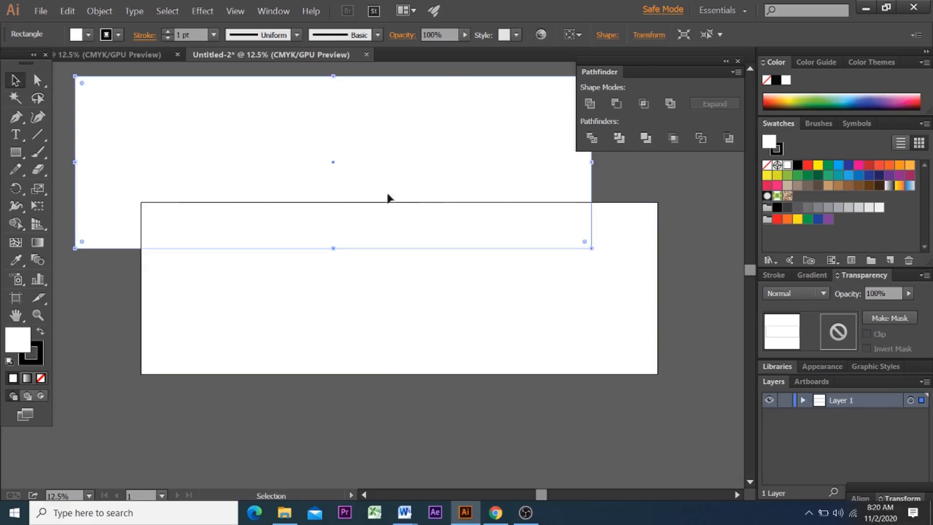
drag(320, 139, 410, 220)
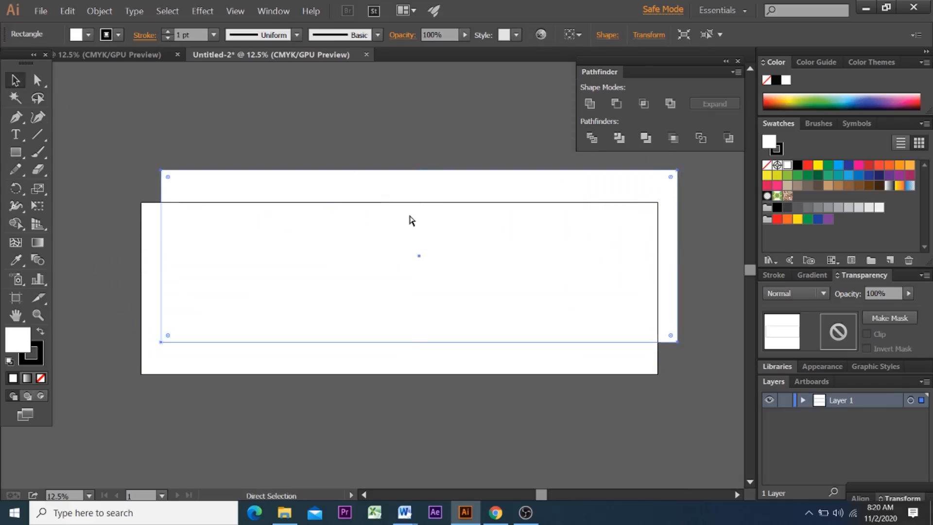
key(ctrl+z)
key(ctrl+z)
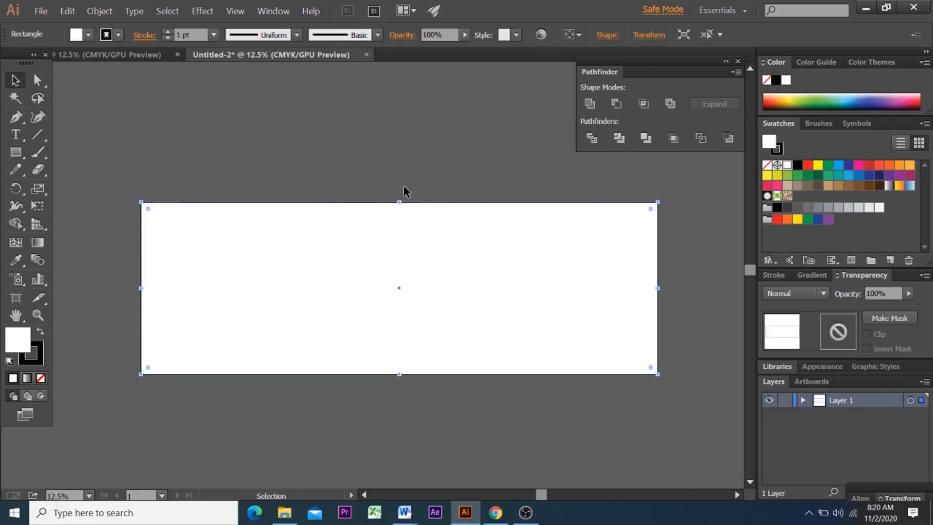
Step: Expand Layer 1 and lock the background rectangle inside it
scroll(642, 371, down, 1)
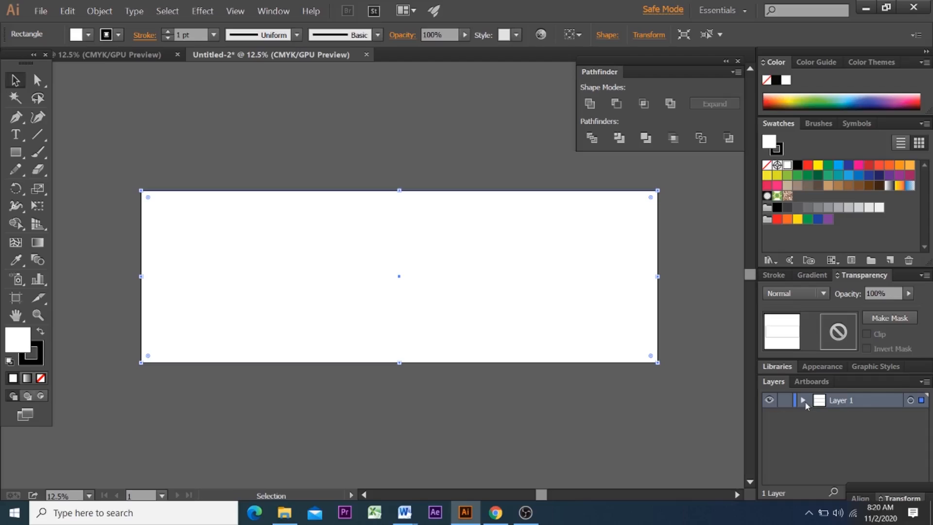
click(803, 400)
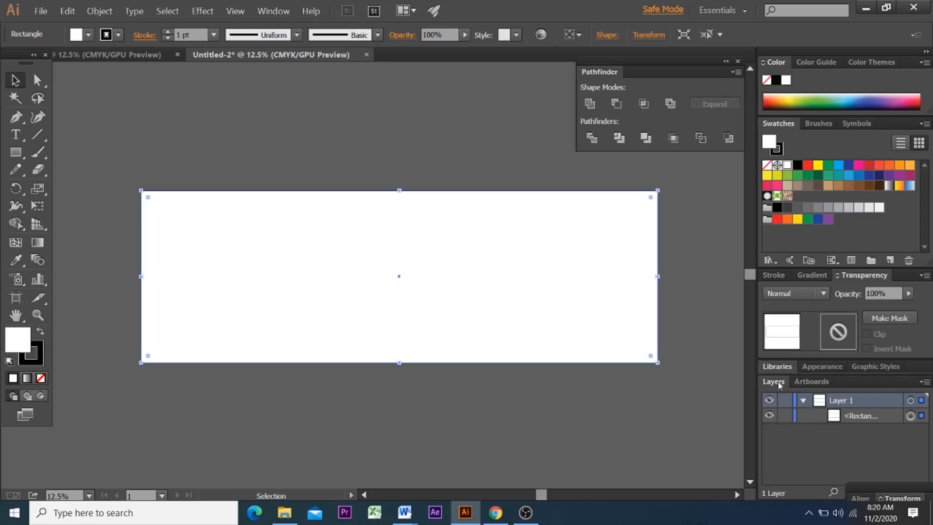
click(784, 416)
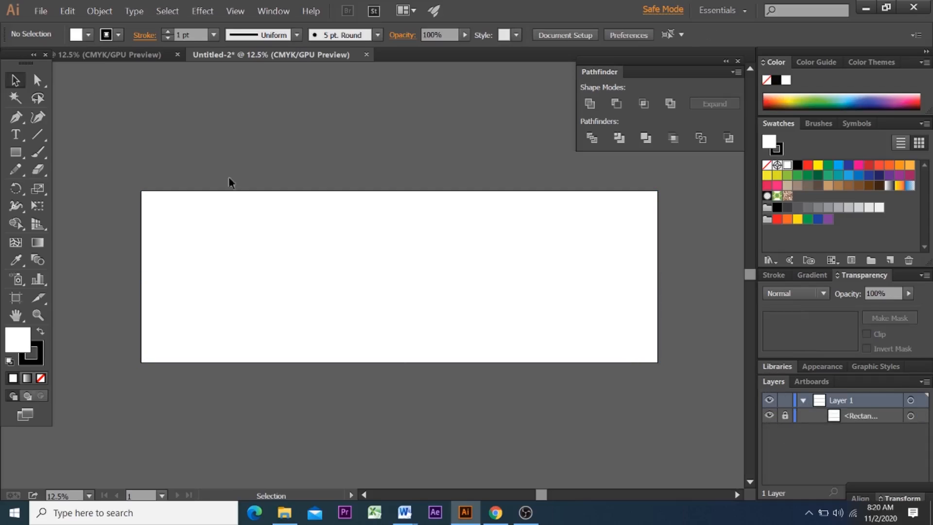
scroll(338, 248, up, 1)
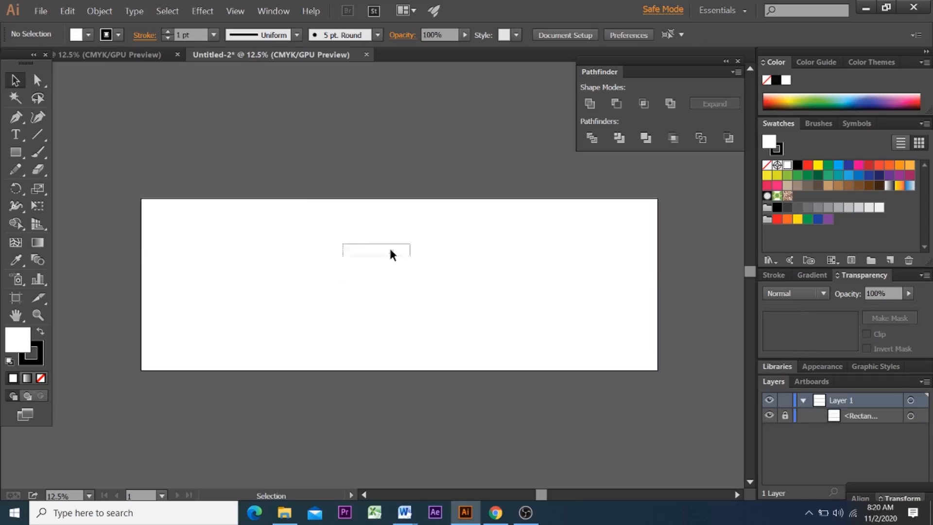
Step: Unlock the background rectangle to try moving it off the artboard, undo the moves and lock it again
click(785, 416)
drag(548, 307, 453, 196)
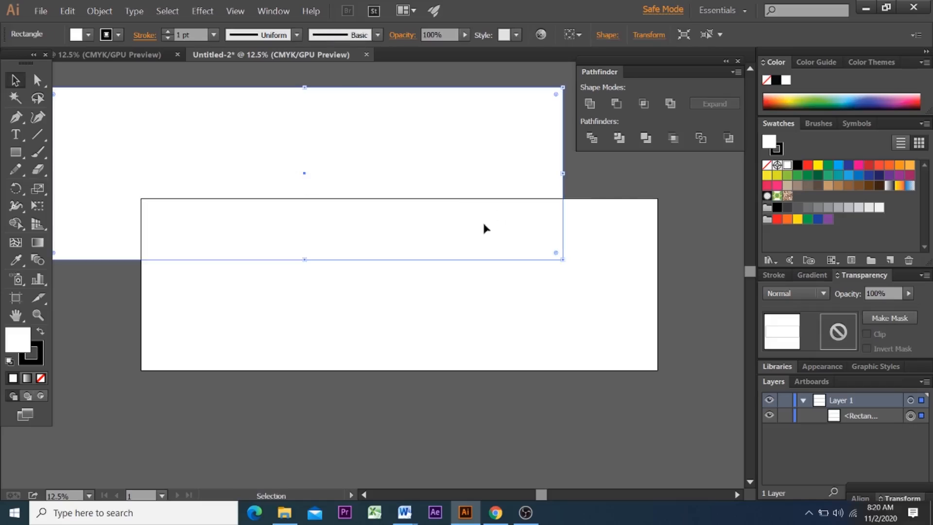
drag(406, 158, 500, 225)
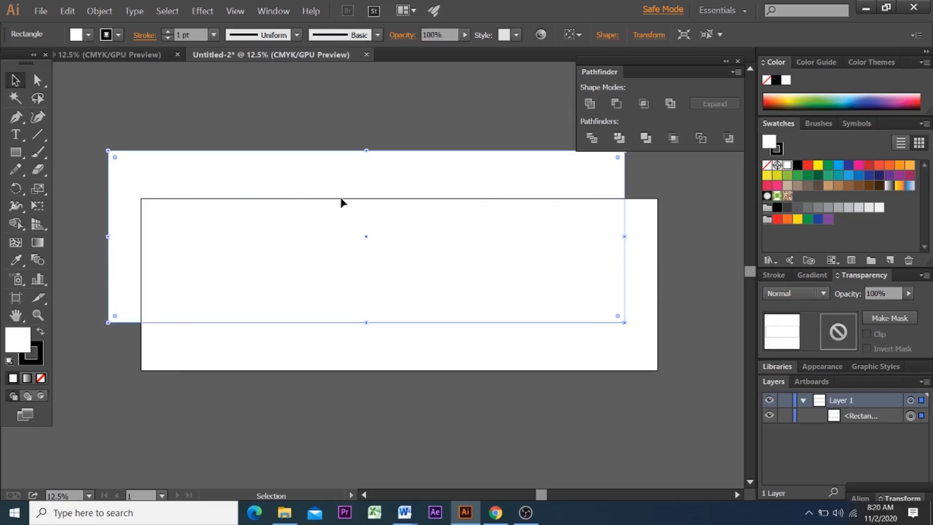
key(a)
key(ctrl+z)
key(ctrl+z)
key(ctrl+z)
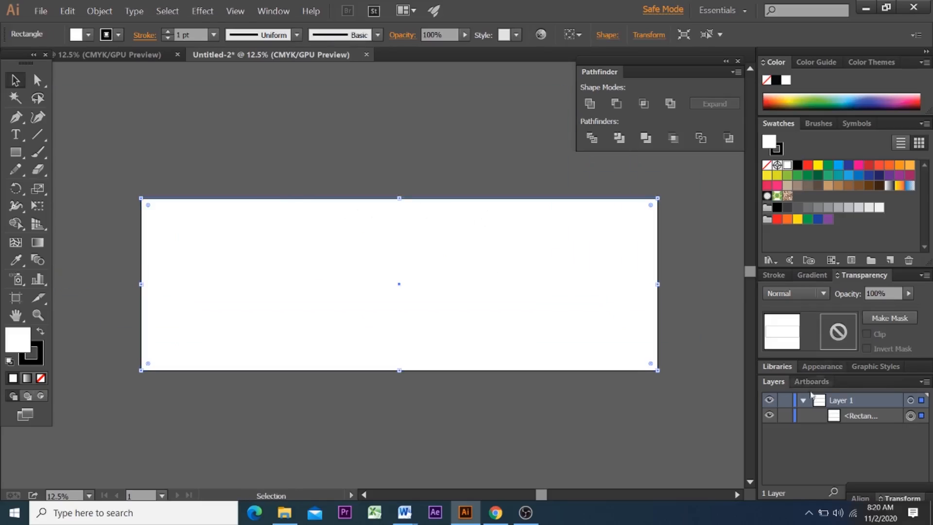
click(785, 416)
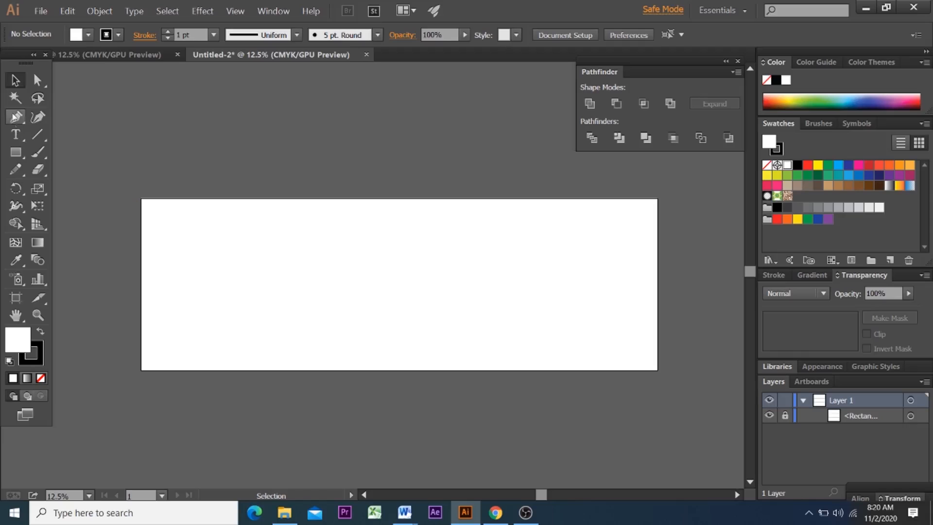
Step: Examine the reference headline banners in the Word document named AI, and return to Illustrator
mouse_move(405, 512)
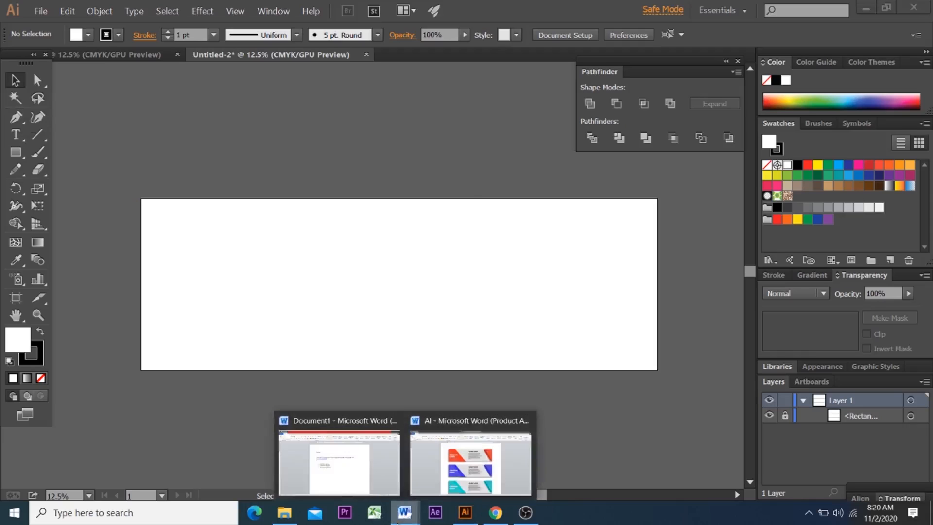
click(473, 463)
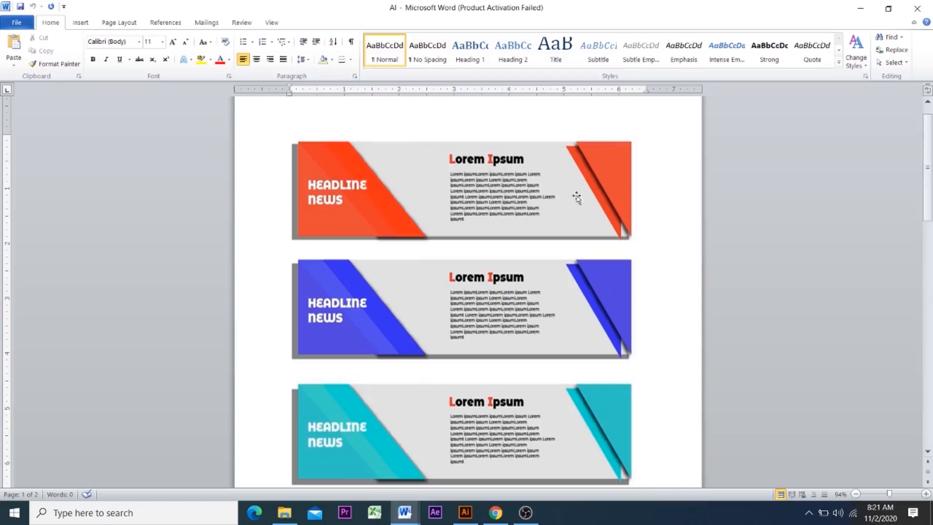
click(465, 512)
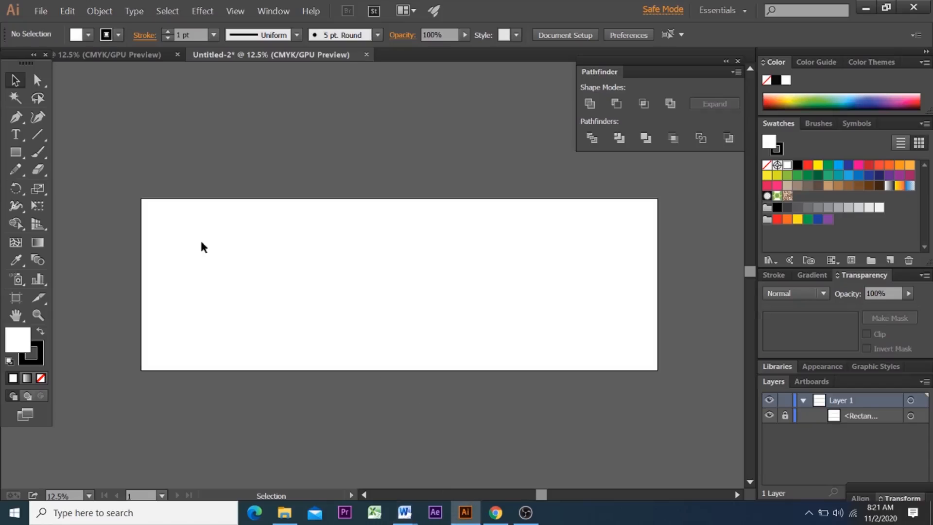
mouse_move(405, 513)
click(498, 464)
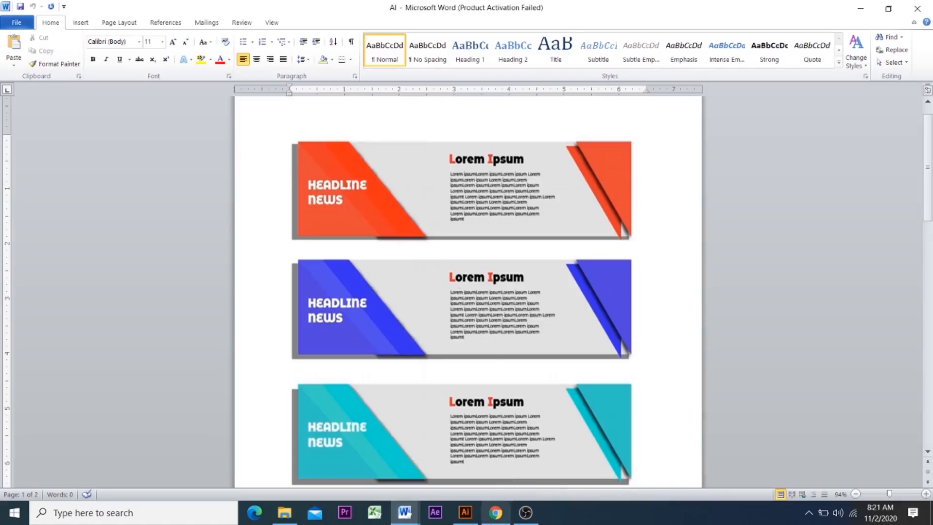
click(468, 514)
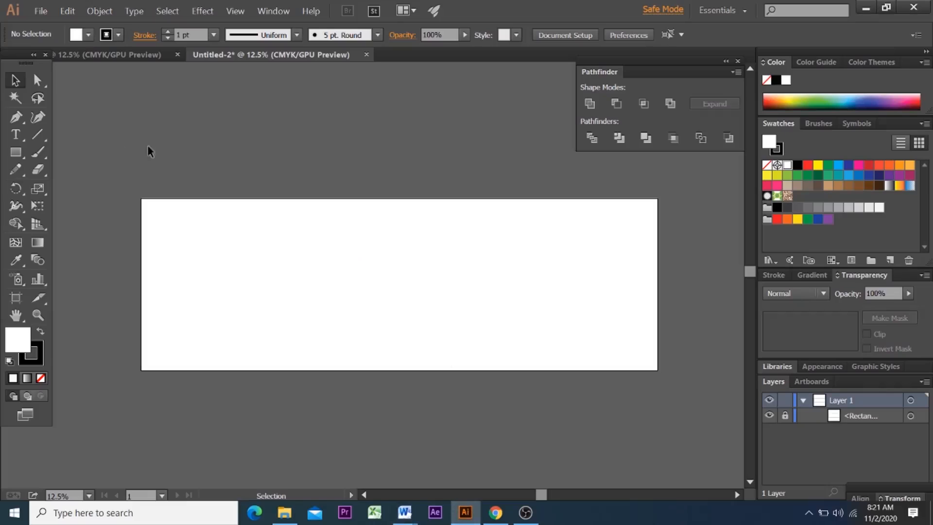
Step: Switch to the Word document named AI and capture its orange-red headline banner with the Snipping Tool
click(406, 514)
click(470, 462)
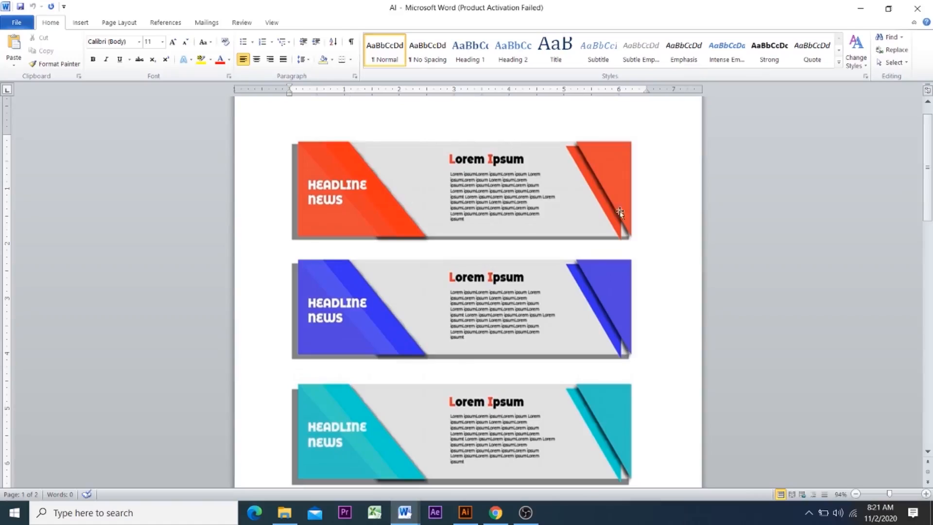
click(128, 514)
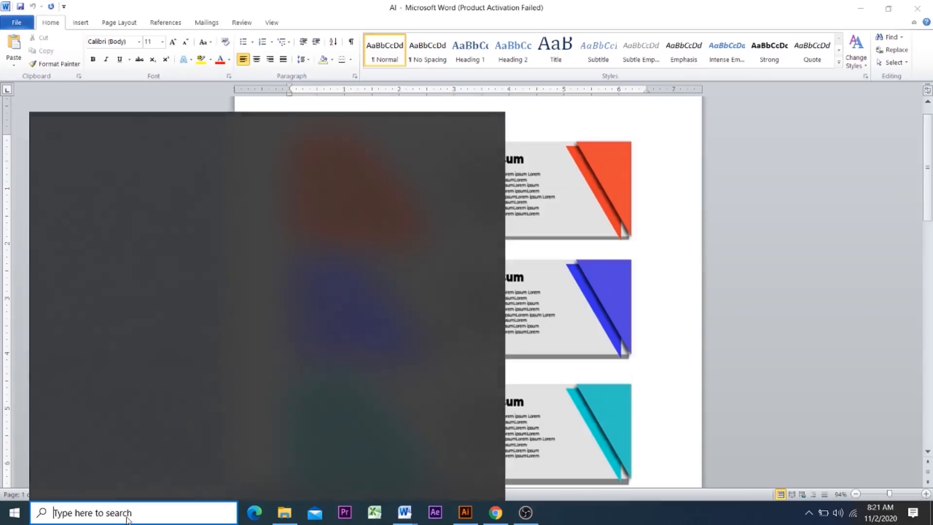
text(sn)
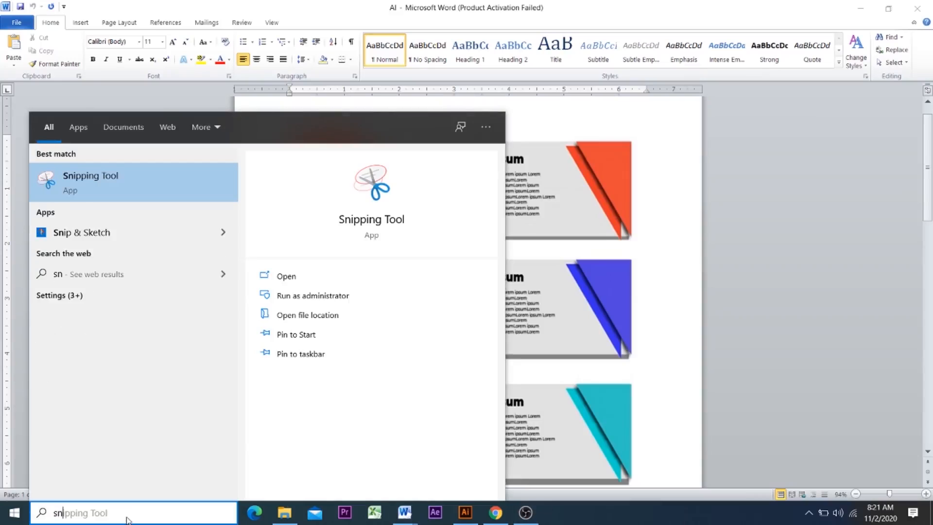
text(ap)
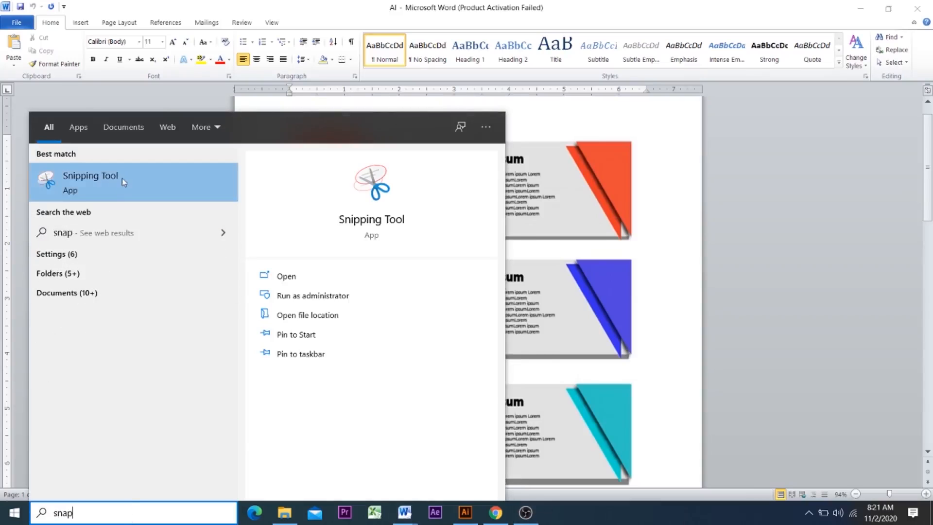
click(121, 178)
click(668, 179)
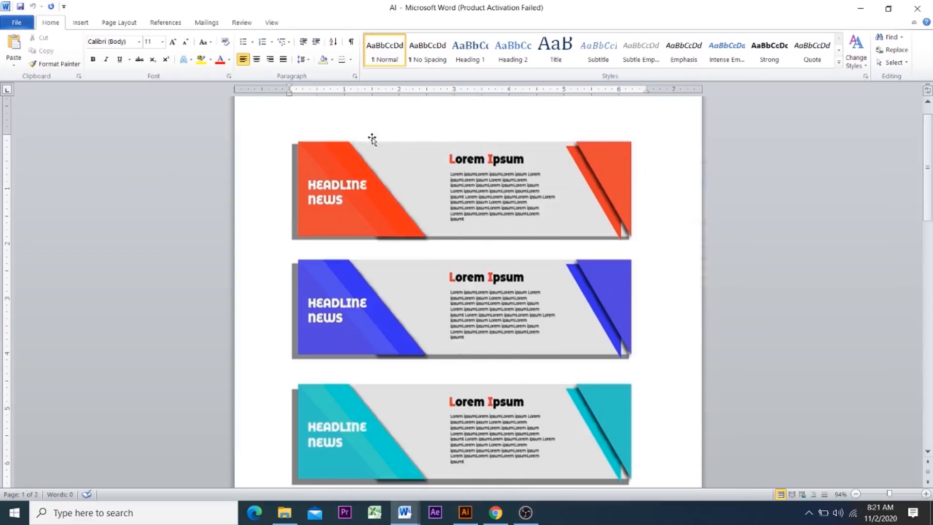
drag(266, 129, 650, 248)
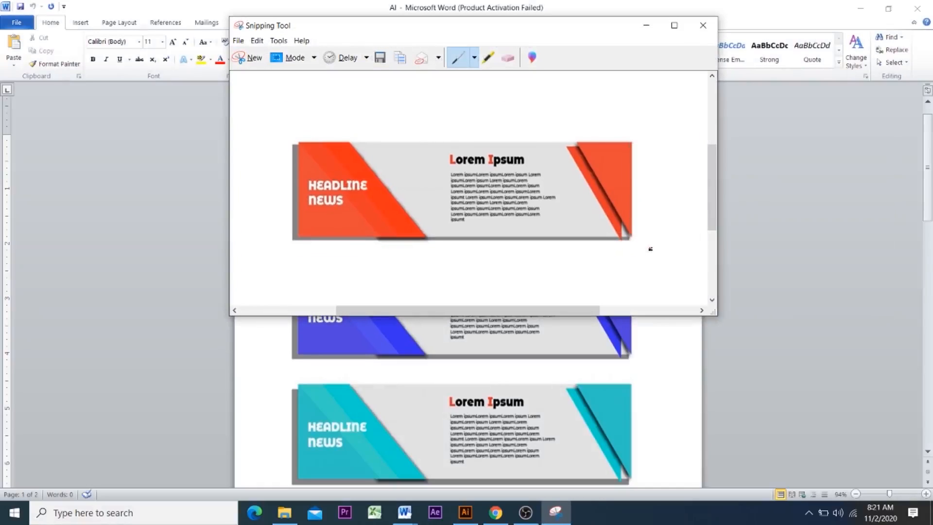
Step: Switch to Illustrator, paste the captured banner image, place it above the artboard and enlarge it to about 214 x 64 cm
click(465, 512)
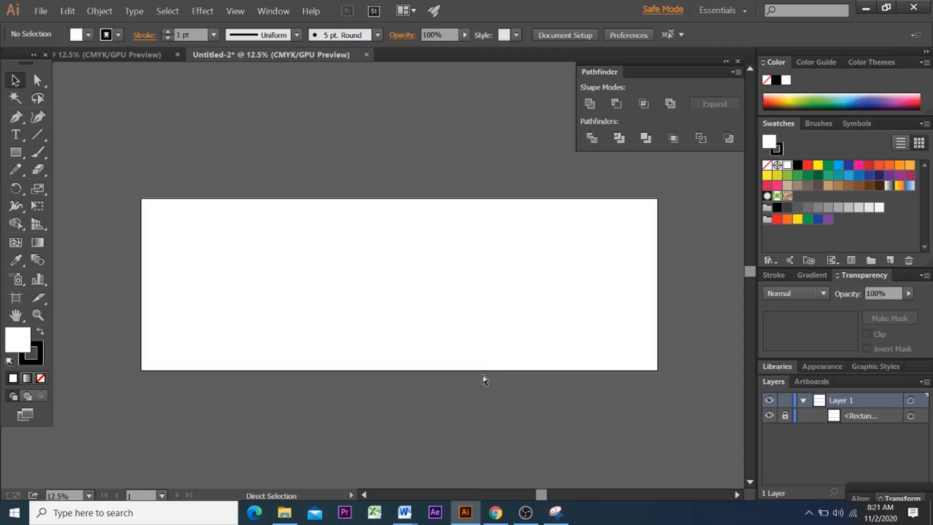
key(ctrl+v)
drag(365, 284, 635, 174)
drag(475, 152, 439, 148)
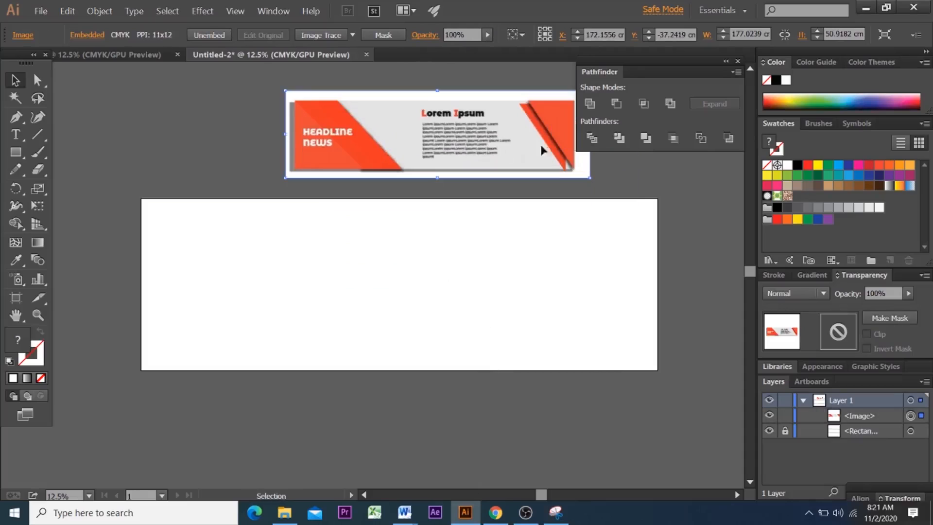
drag(476, 118, 415, 111)
mouse_move(530, 172)
mouse_down()
mouse_move(595, 195)
mouse_move(513, 165)
mouse_up()
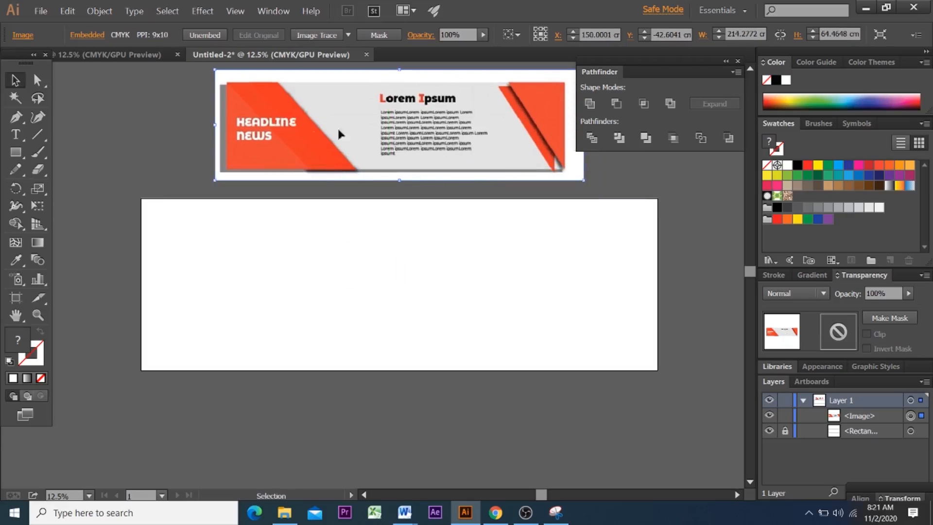
click(16, 117)
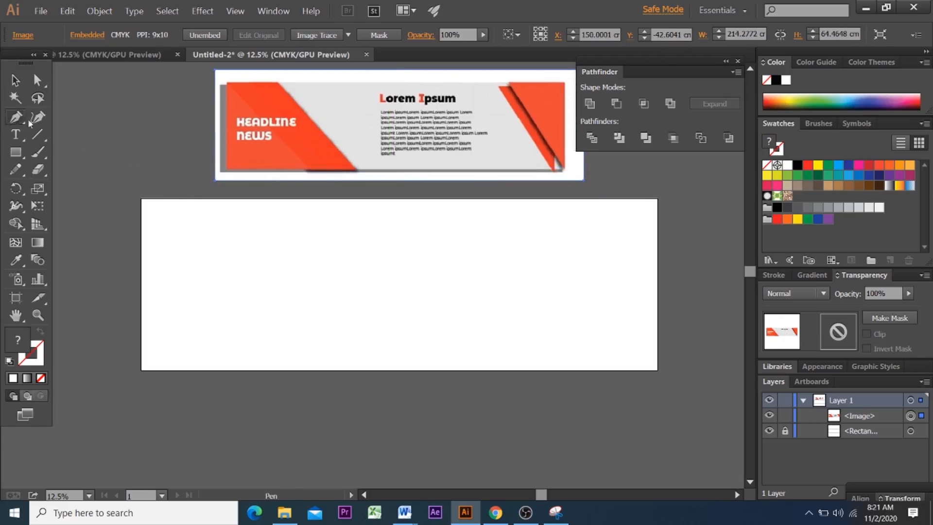
click(142, 199)
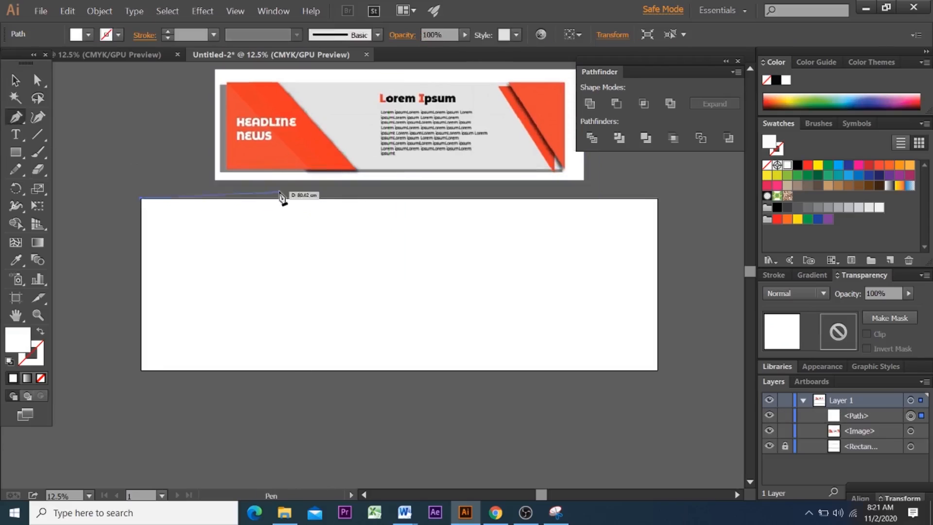
click(253, 198)
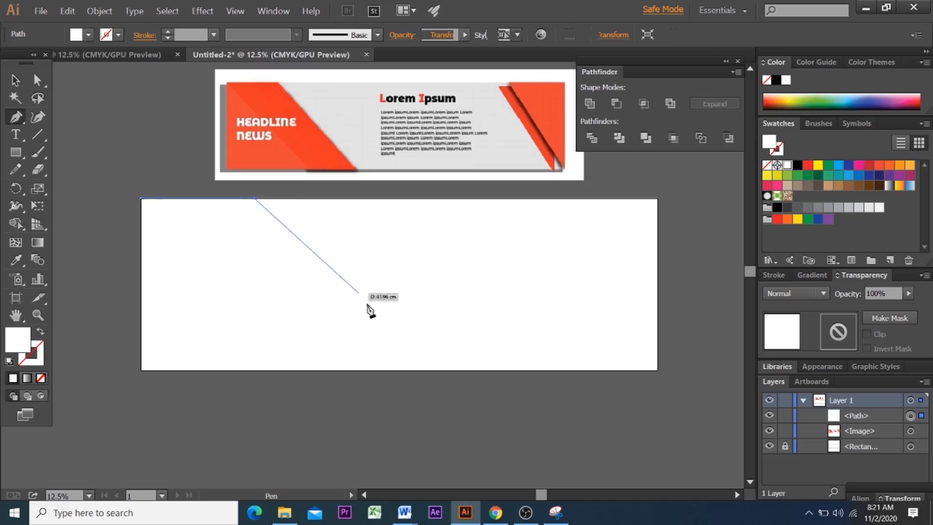
click(378, 370)
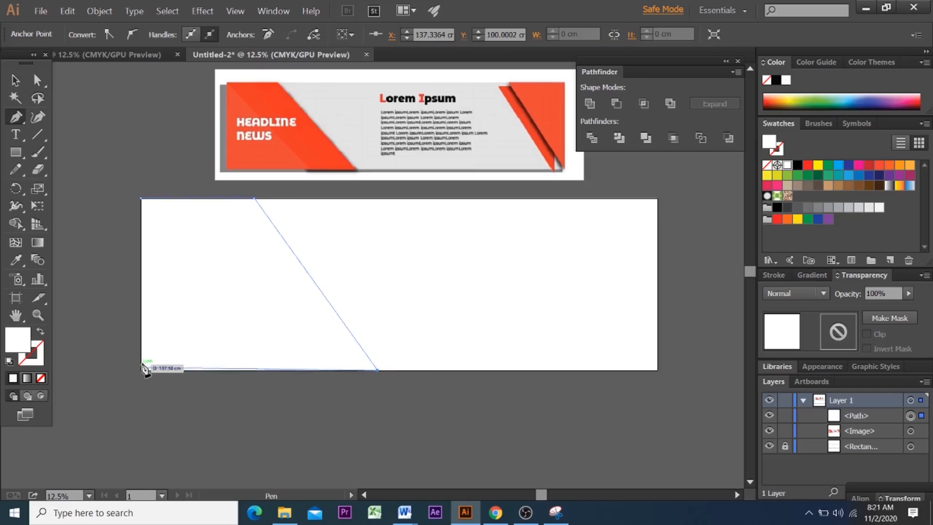
key(ctrl+z)
key(ctrl+z)
key(ctrl+z)
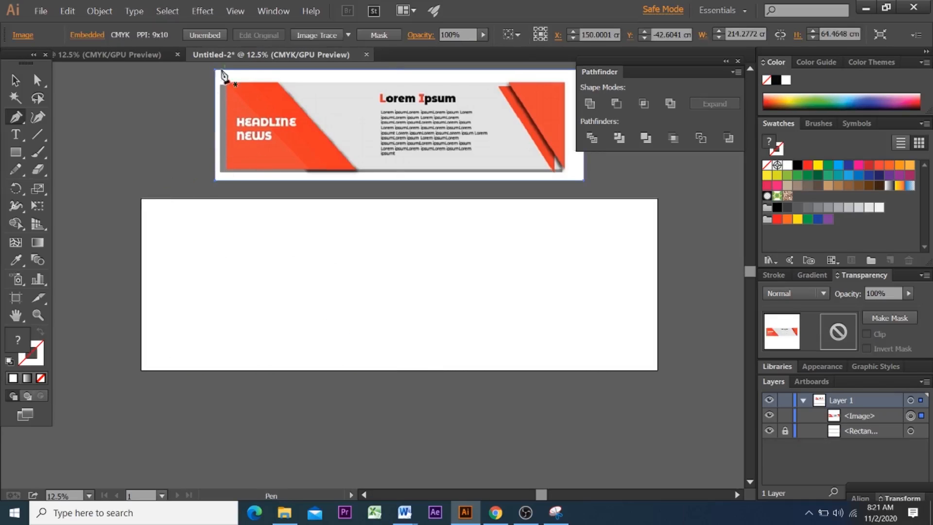
Step: Draw a right triangle with the Pen tool along the artboard's full left edge, slanting from the upper corner to the bottom edge
click(141, 199)
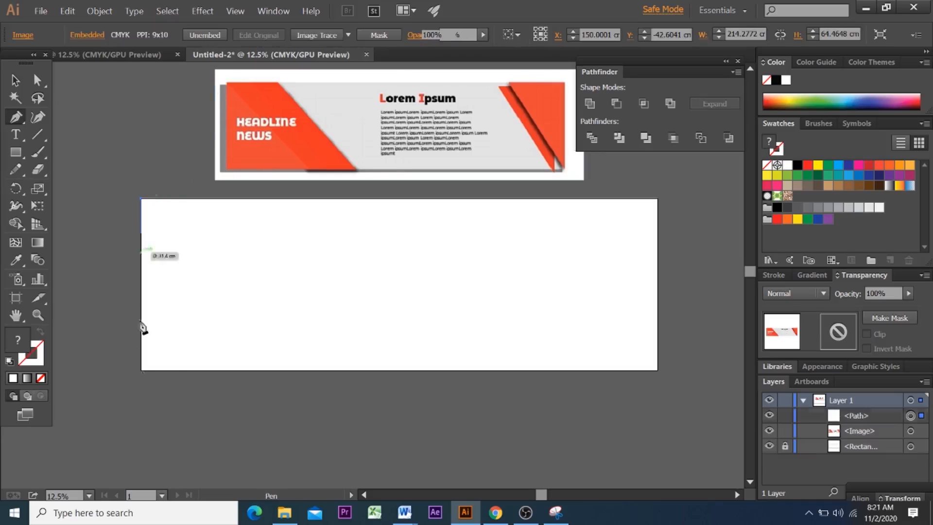
click(141, 370)
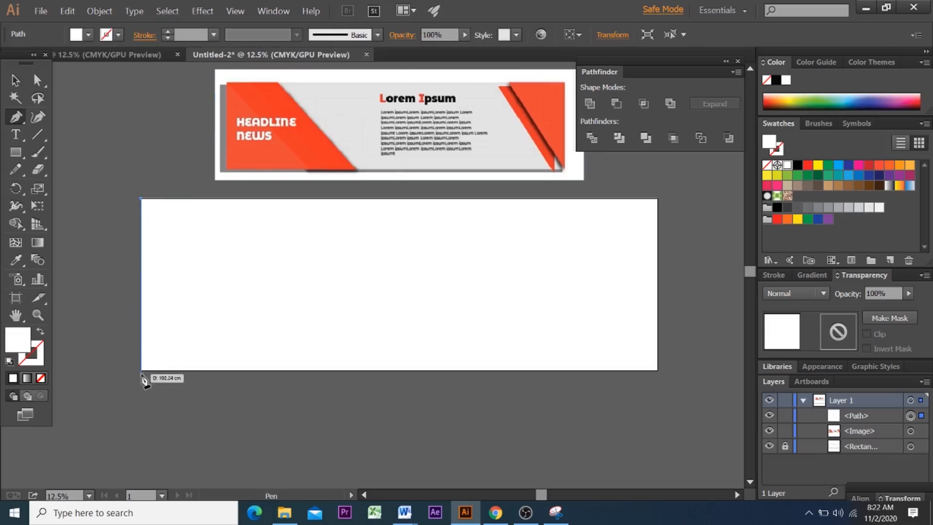
click(246, 370)
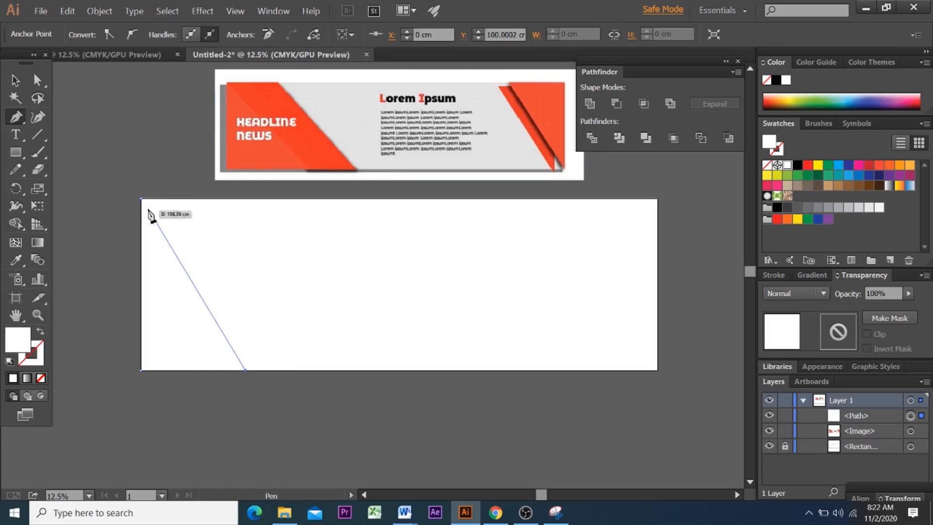
click(142, 199)
key(v)
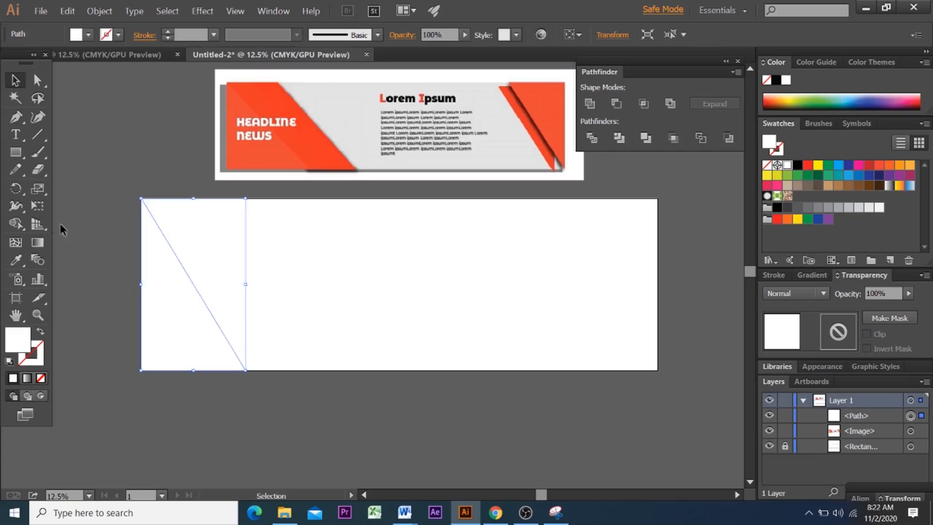
Step: Fill the triangle with the lighter orange-red sampled from the reference banner's headline area using the Eyedropper
click(16, 260)
click(268, 147)
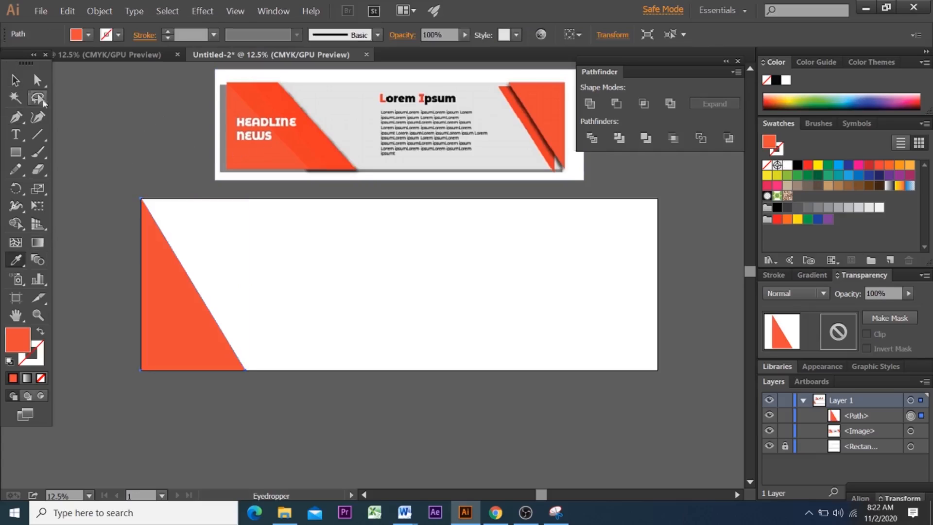
click(16, 80)
click(327, 333)
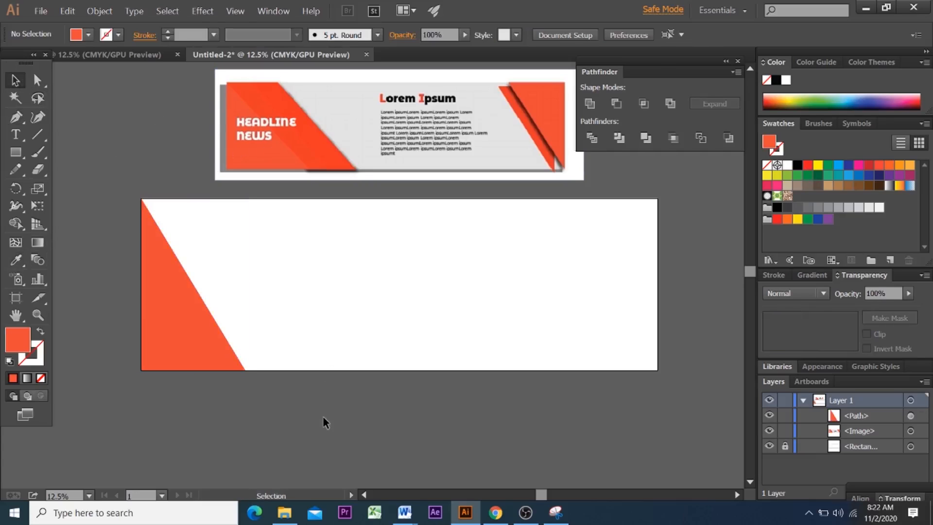
Step: Enlarge the reference image to about 288 x 80 cm and position it just above the artboard
click(190, 339)
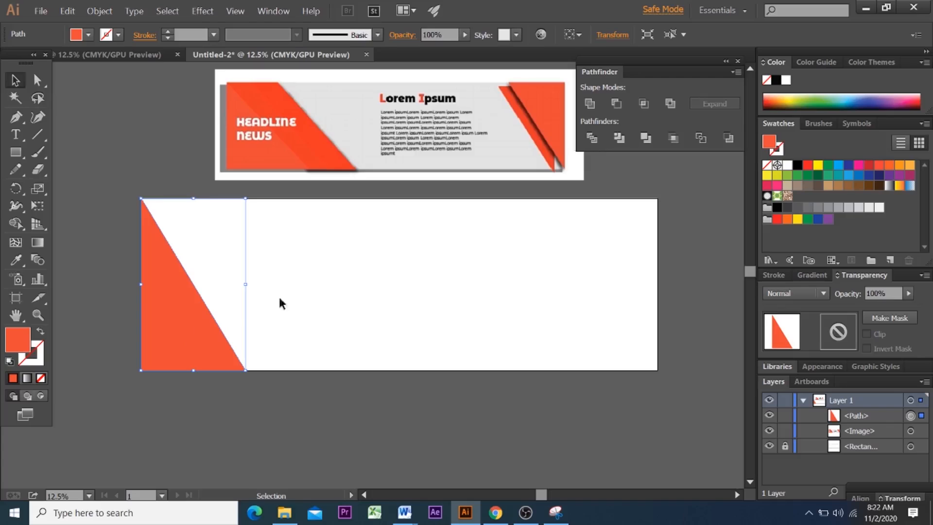
click(302, 151)
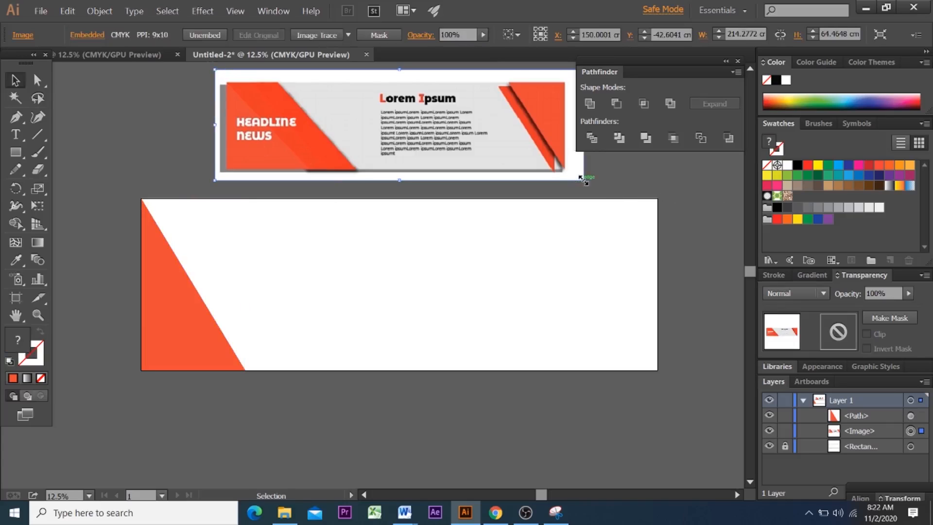
drag(583, 179, 642, 199)
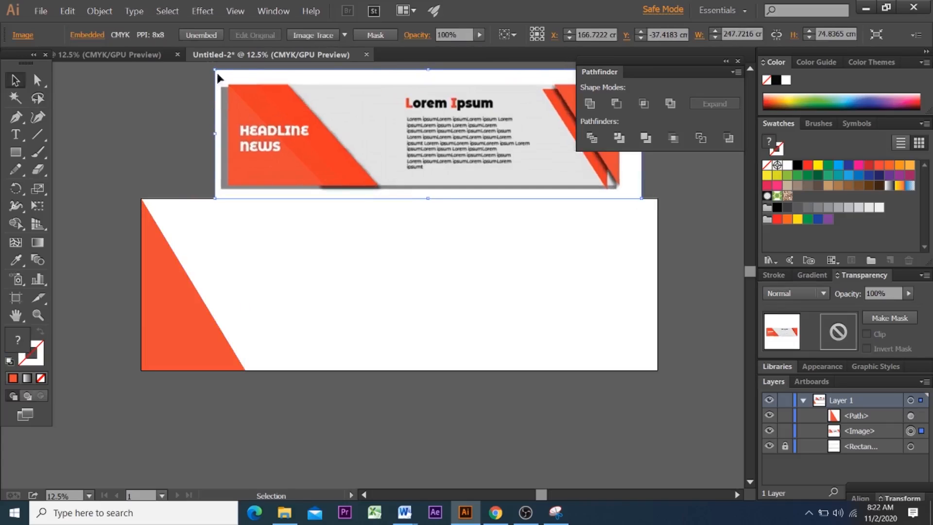
drag(217, 73, 144, 62)
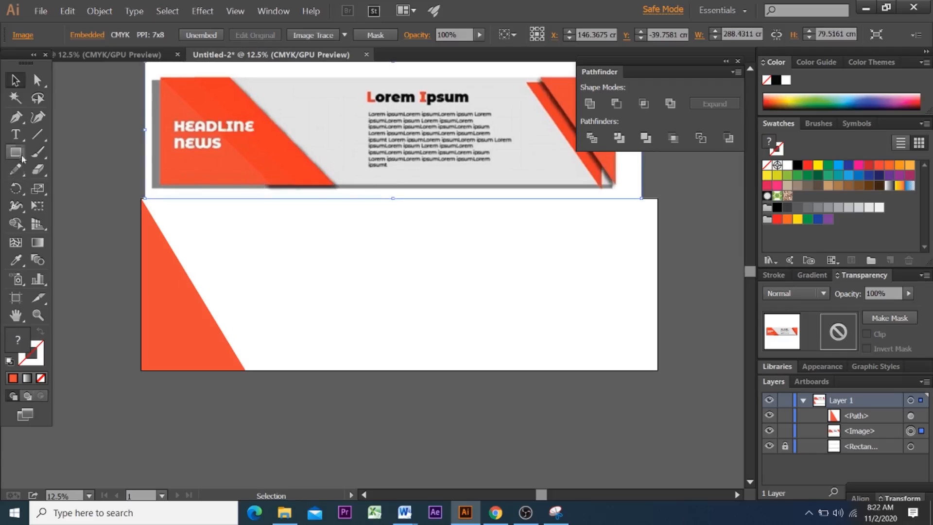
click(16, 117)
scroll(163, 240, up, 1)
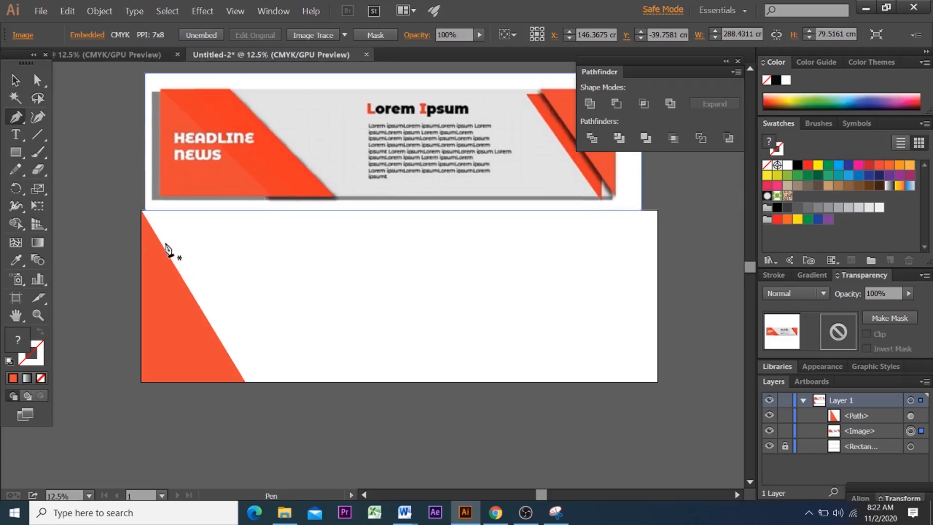
click(15, 80)
drag(159, 117, 159, 108)
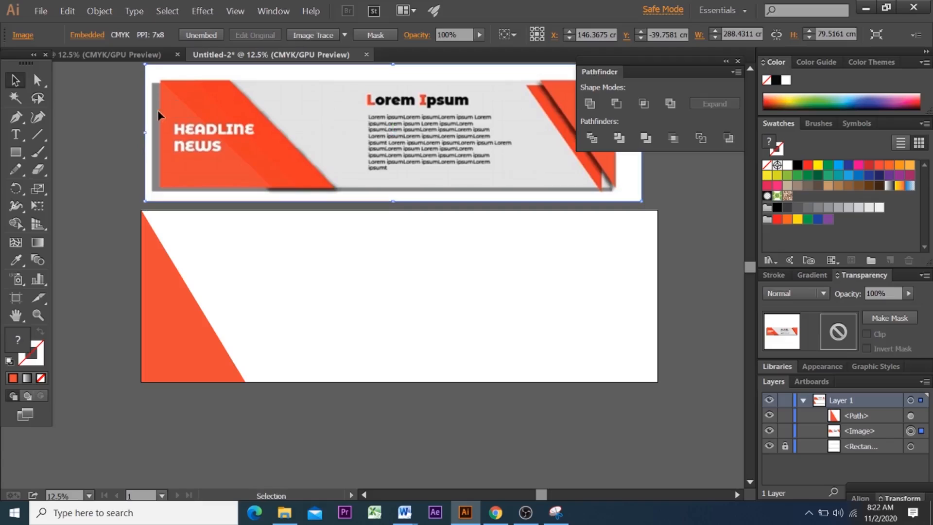
Step: Draw a four-sided slanted shape over the triangle with the Pen tool, about 17 cm wide along the top and 83 cm along the bottom
click(16, 117)
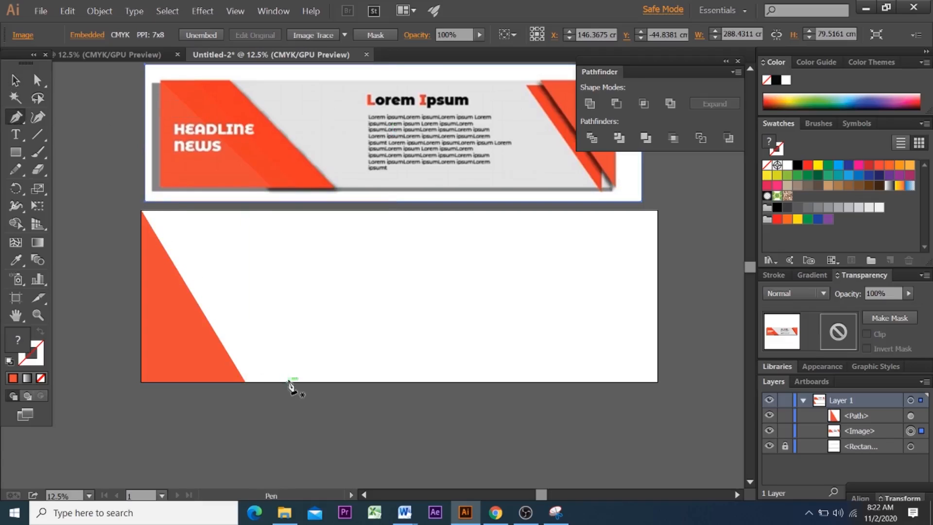
click(171, 210)
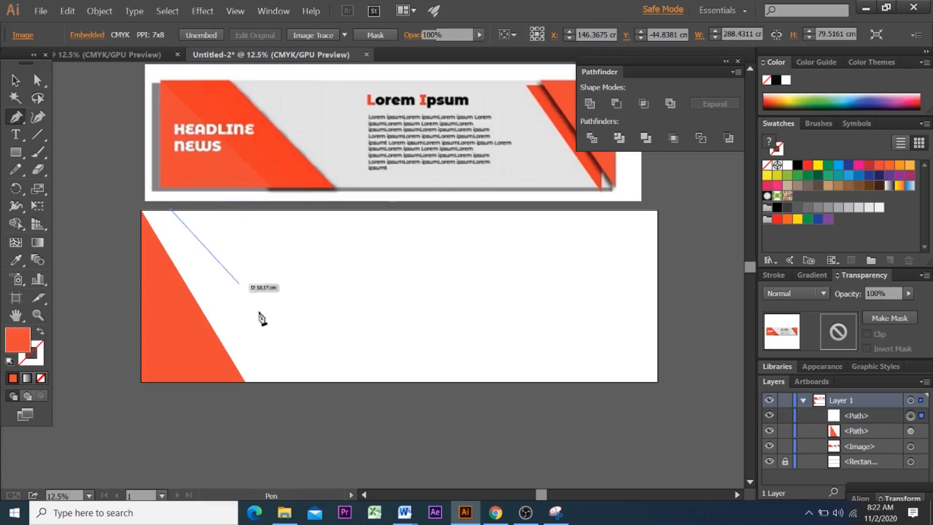
click(284, 383)
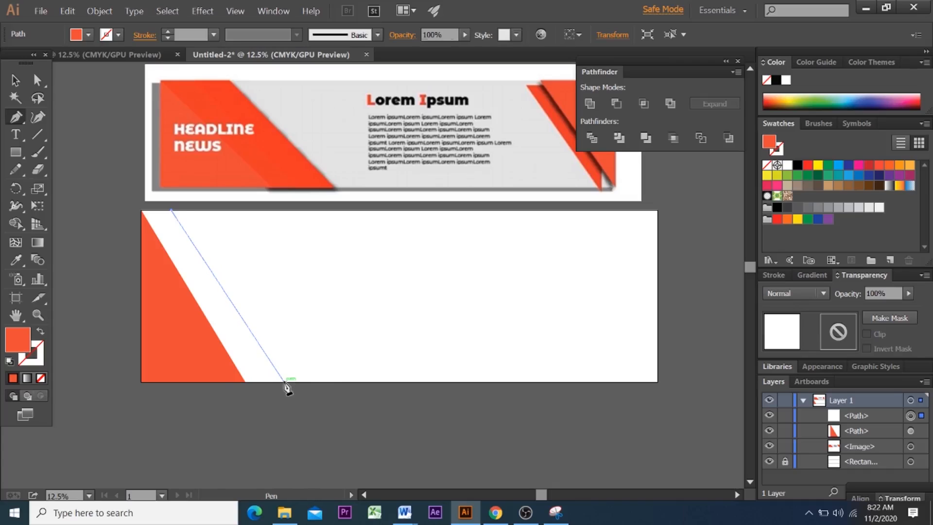
click(141, 383)
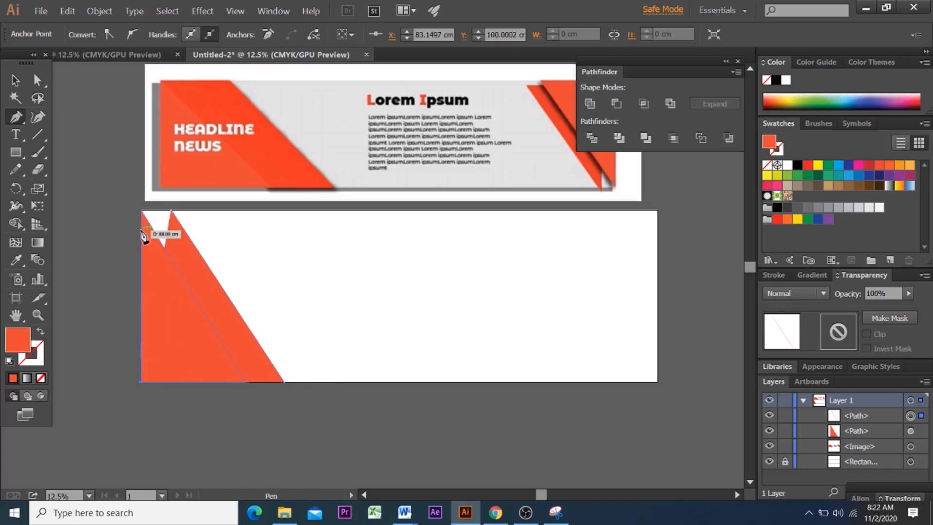
click(142, 211)
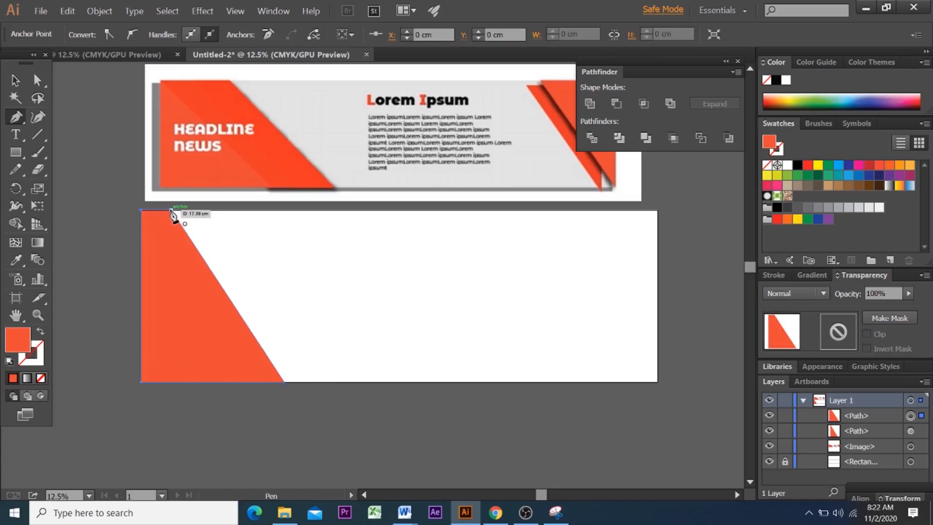
click(172, 210)
Step: Move the new four-sided shape below the triangle in the layer's stacking order
click(15, 77)
click(191, 299)
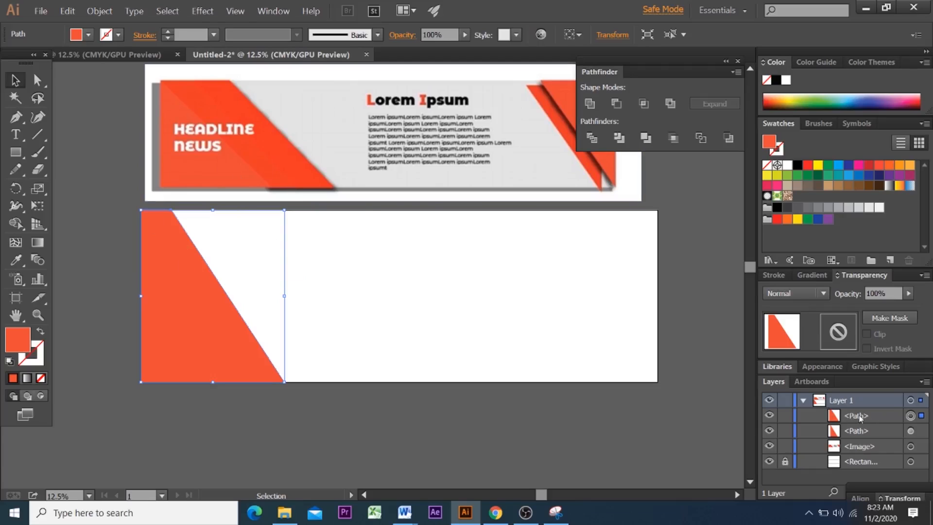
drag(858, 417, 858, 440)
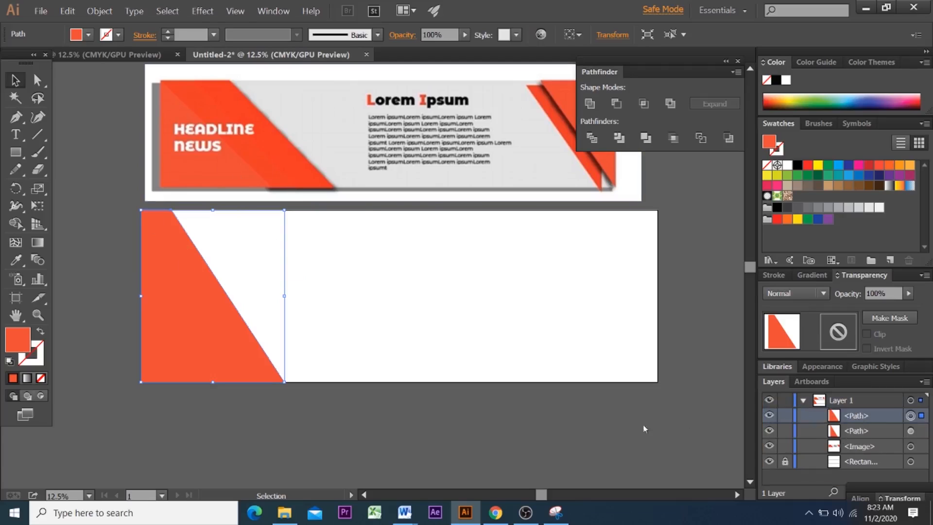
click(501, 426)
Step: Fill the four-sided shape behind the triangle with the deeper orange-red sampled from the reference banner's diagonal stripe
click(198, 323)
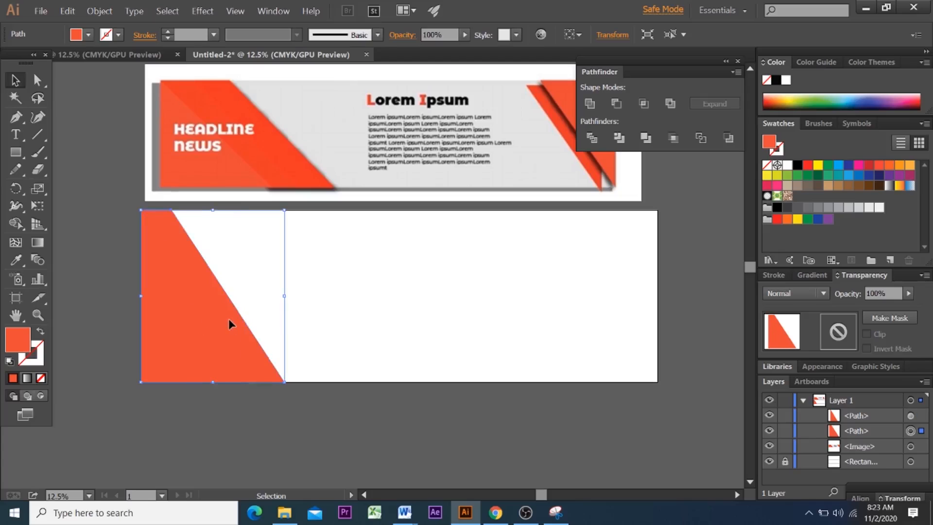
click(188, 325)
click(220, 317)
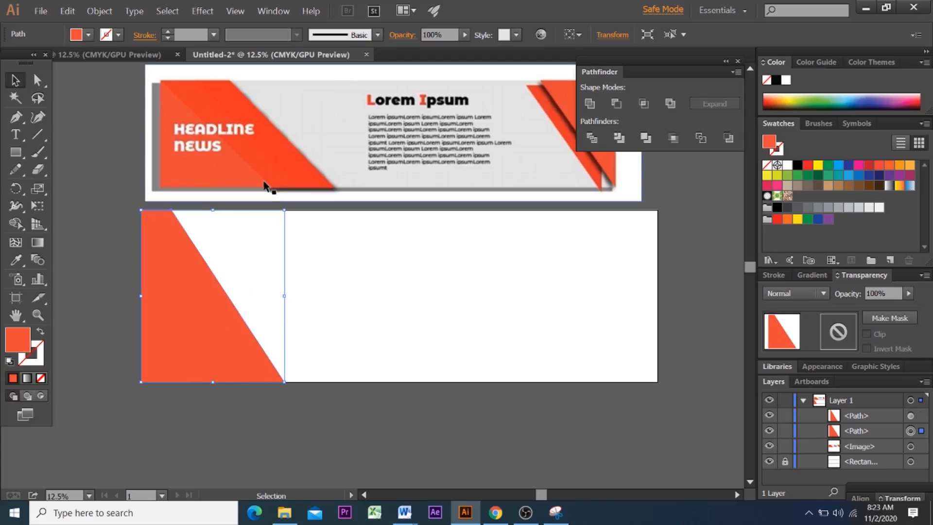
click(16, 260)
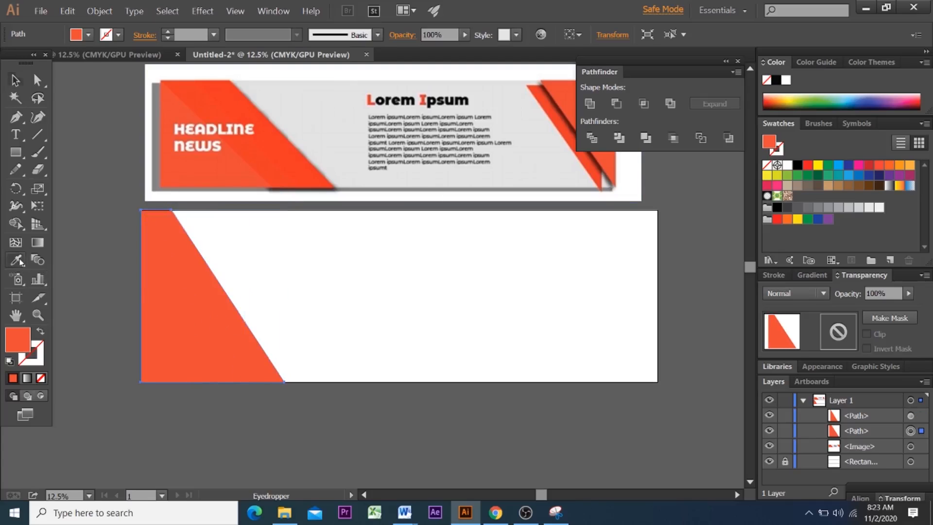
click(272, 168)
key(v)
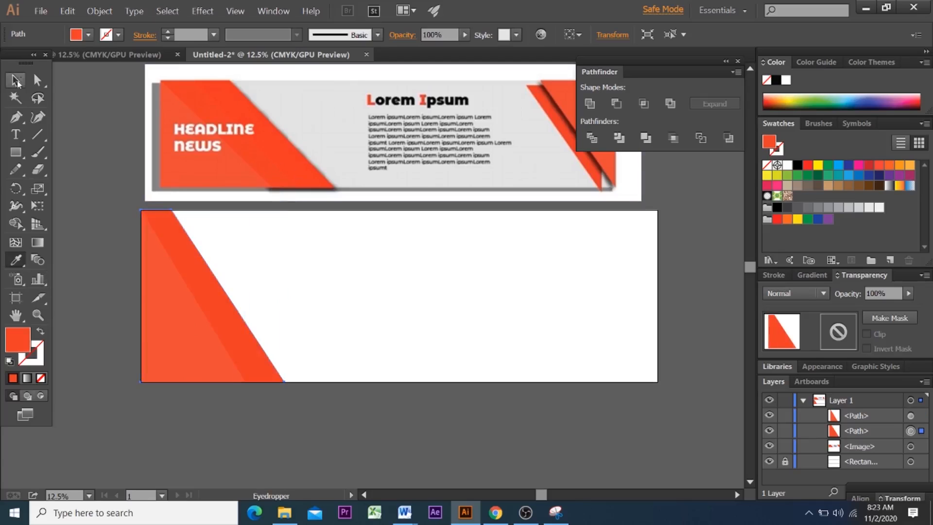
click(342, 337)
click(233, 324)
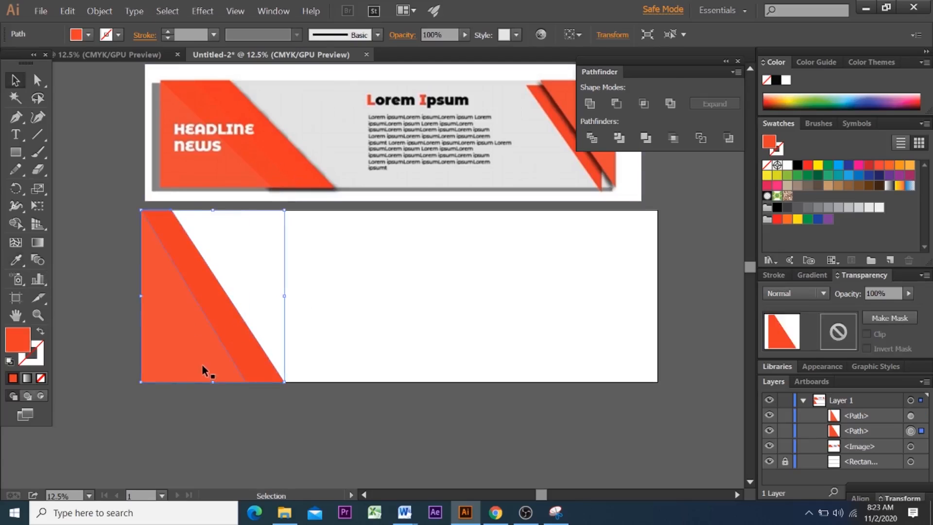
click(340, 320)
click(254, 343)
Step: Draw a wider four-sided slanted shape from the banner's left edge with the Pen tool, about 44 cm along the top and 116 cm along the bottom
click(16, 116)
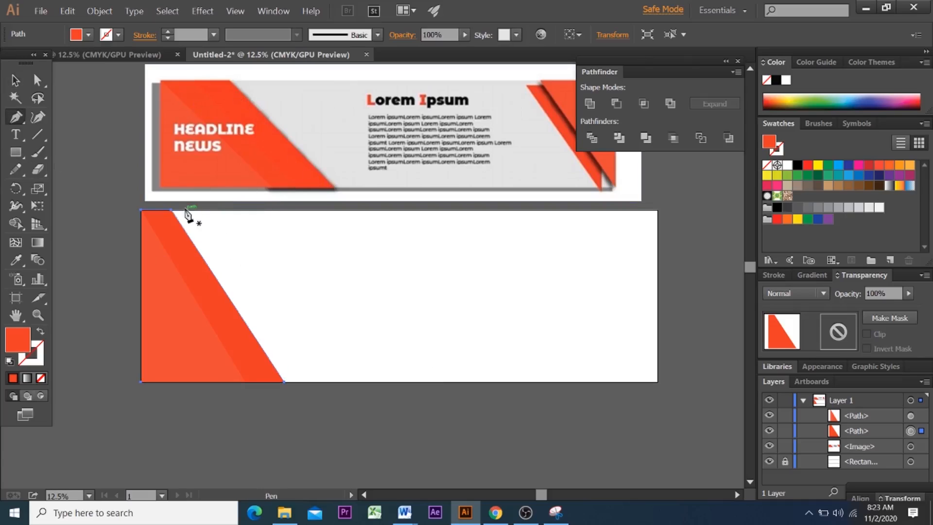
click(217, 211)
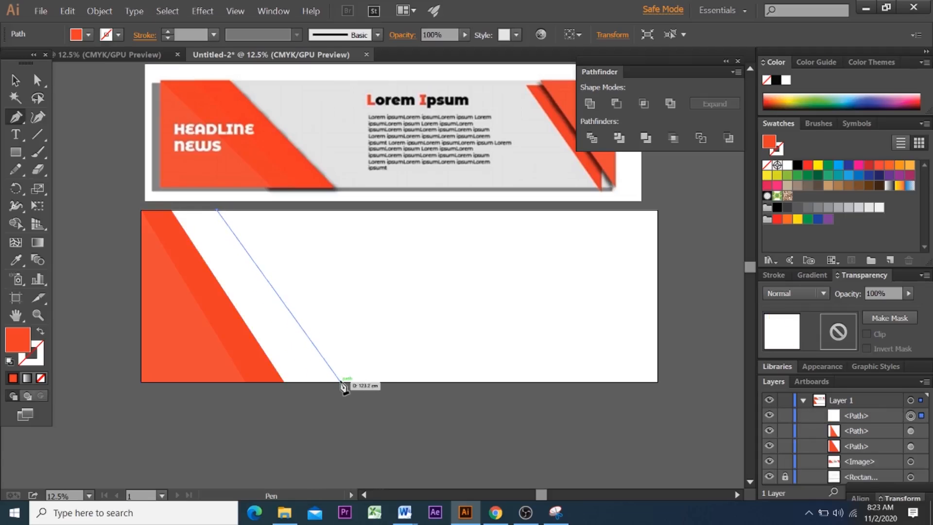
click(341, 382)
click(141, 382)
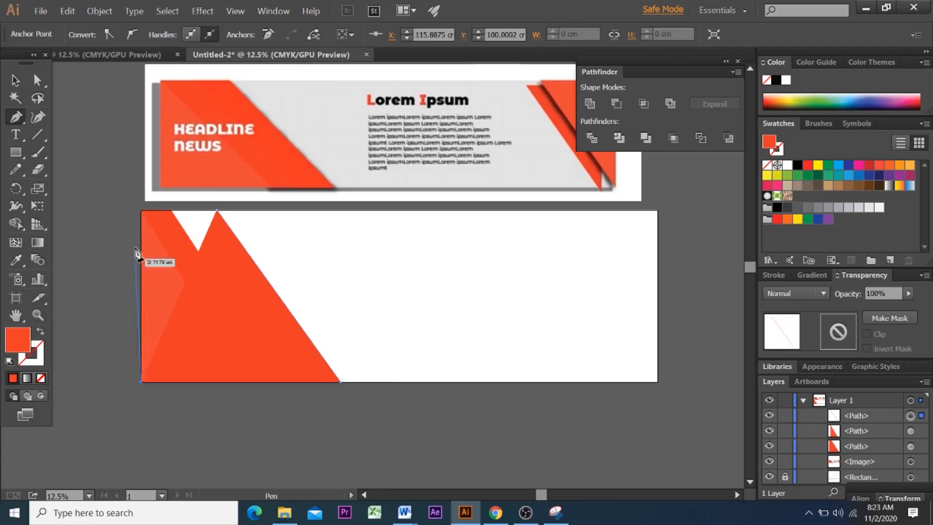
click(141, 211)
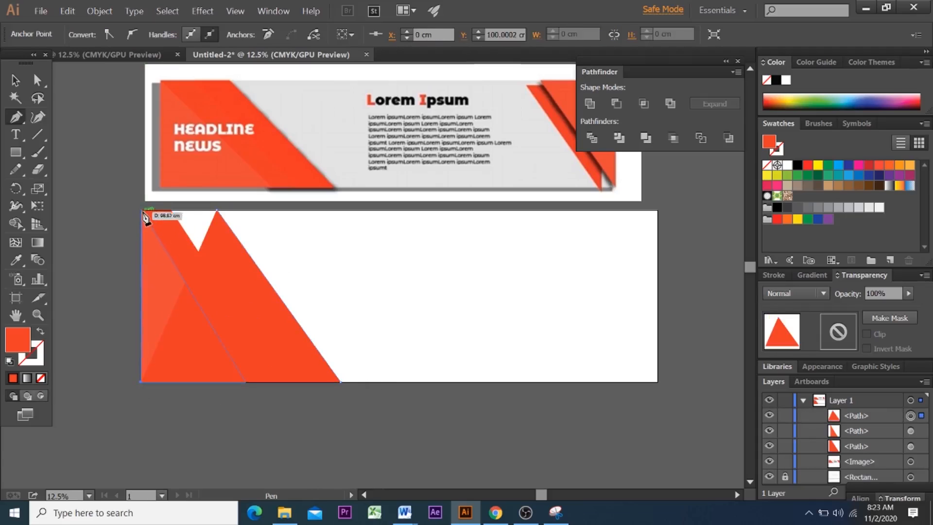
click(218, 216)
key(v)
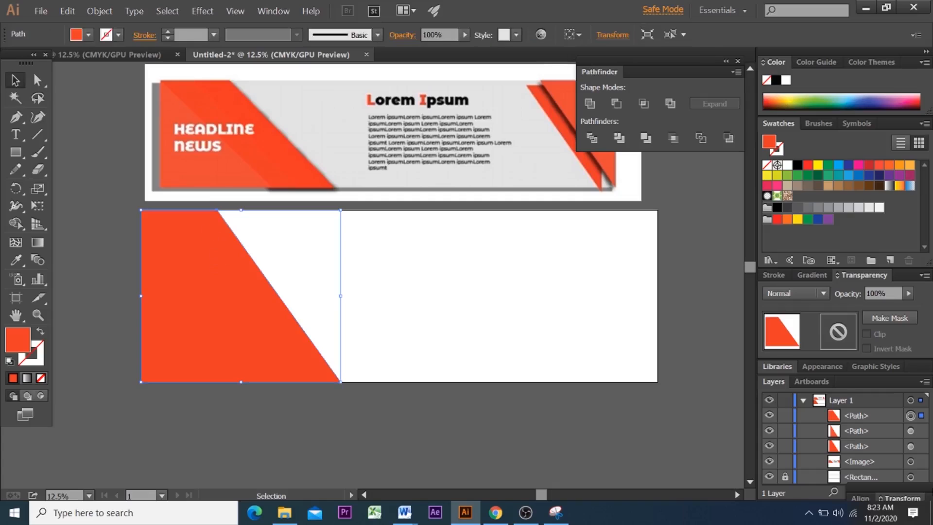
Step: Move the widest slanted shape below the other two orange shapes in the layer's stacking order
drag(847, 417, 851, 454)
click(287, 389)
click(290, 343)
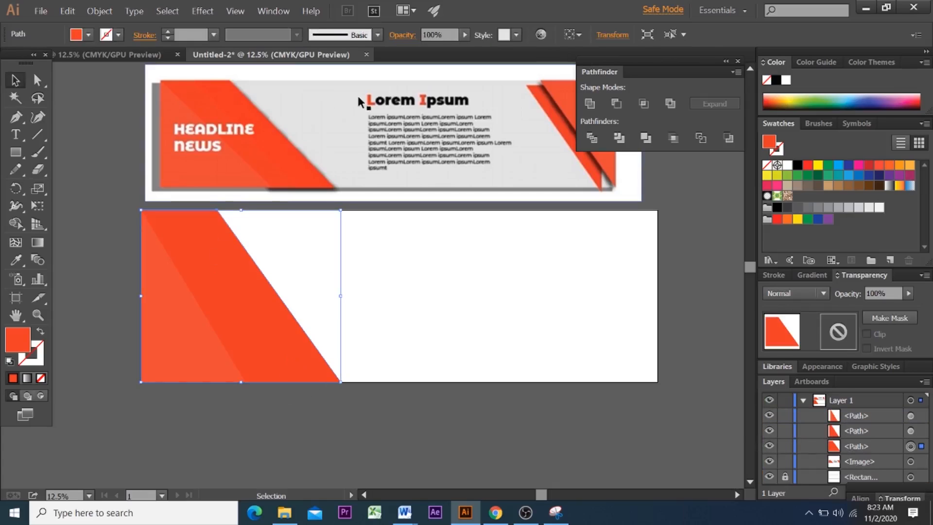
Step: Fill the widest slanted shape with the orange-red sampled from the reference banner, and darken that fill slightly in the Color Picker
key(i)
click(320, 164)
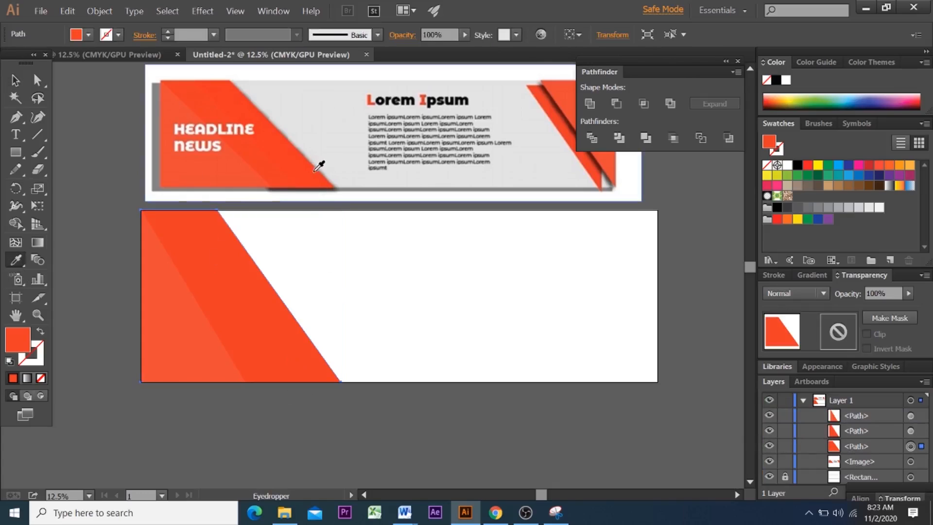
click(17, 81)
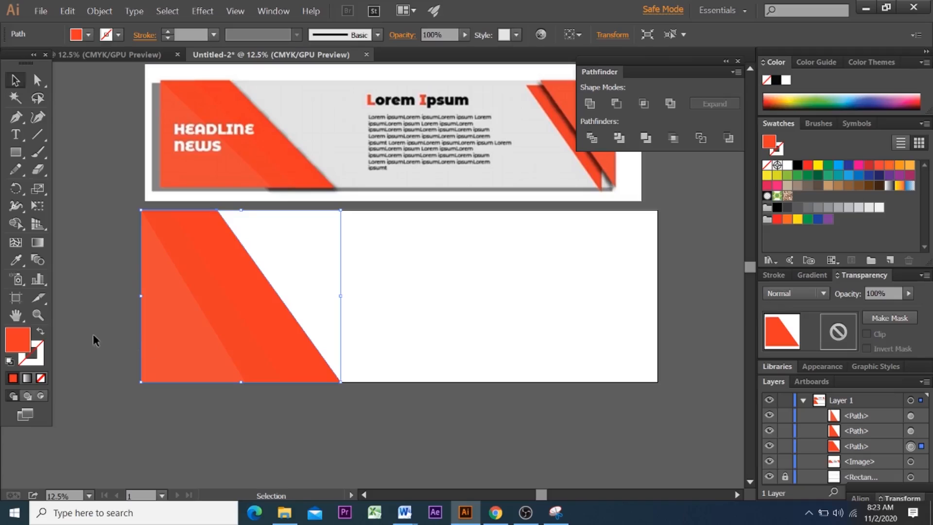
double_click(27, 332)
drag(424, 174, 429, 181)
click(621, 163)
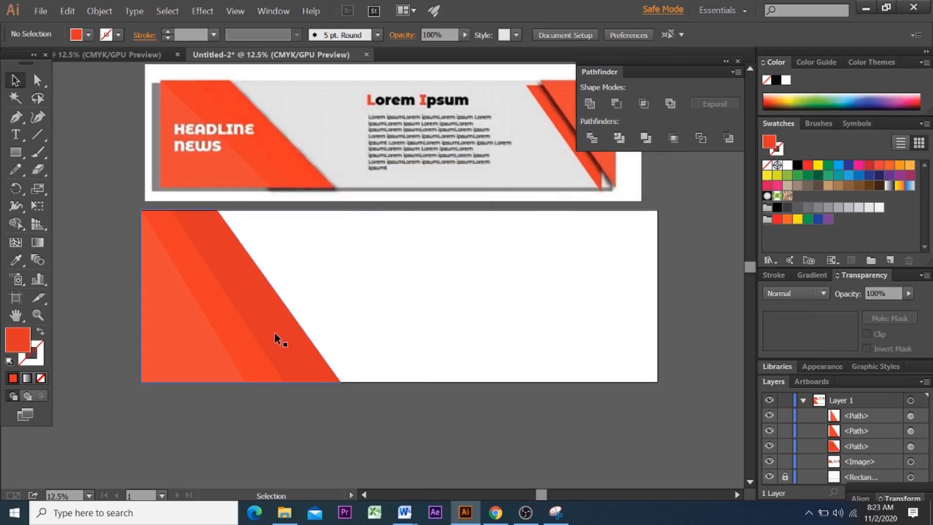
click(236, 332)
click(236, 329)
click(176, 324)
click(226, 318)
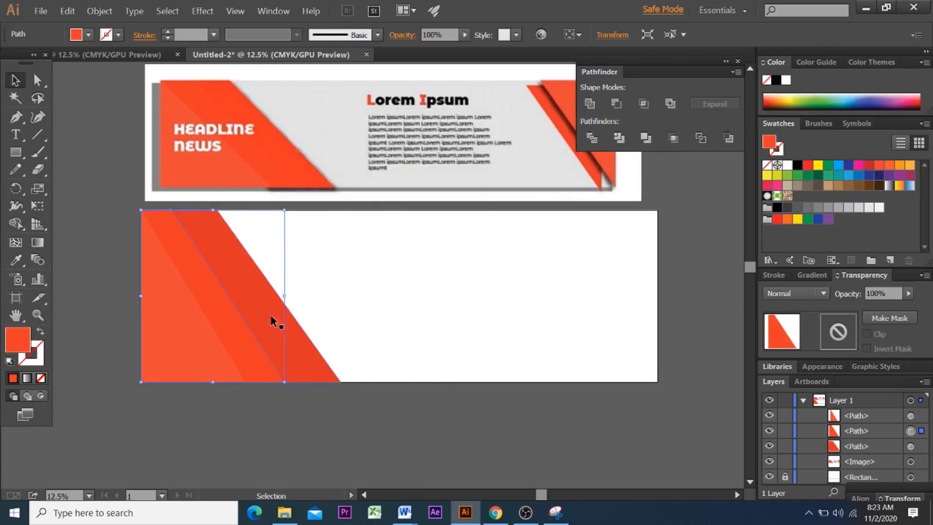
click(292, 323)
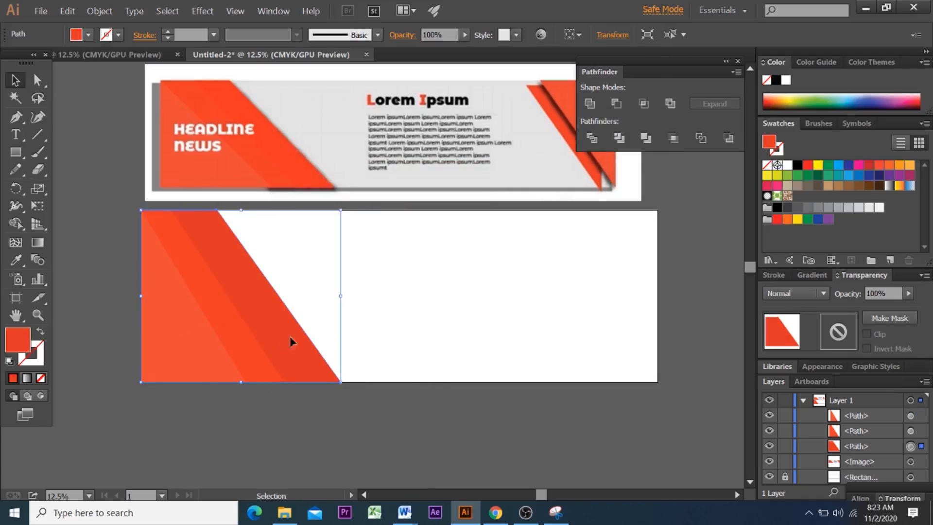
click(490, 425)
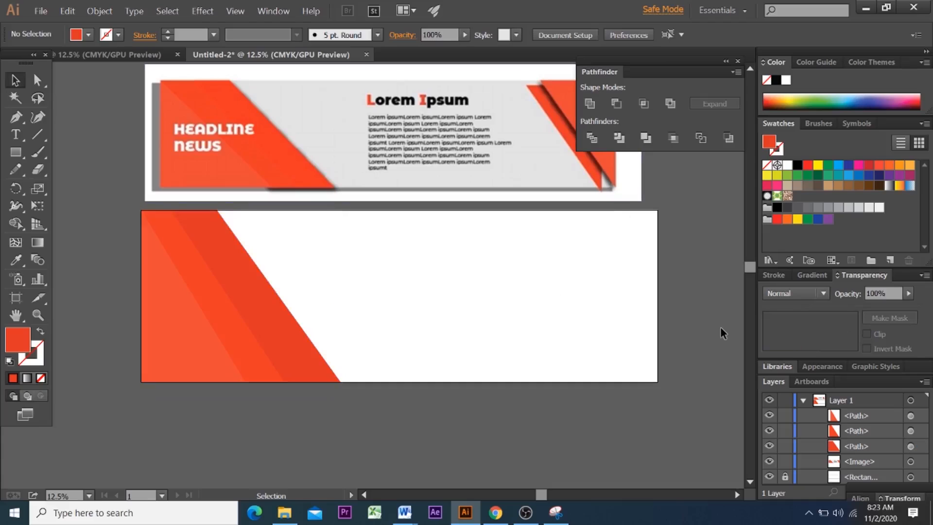
Step: Try to recolour the banner's background rectangle with the light grey sampled from the reference image
scroll(721, 327, up, 3)
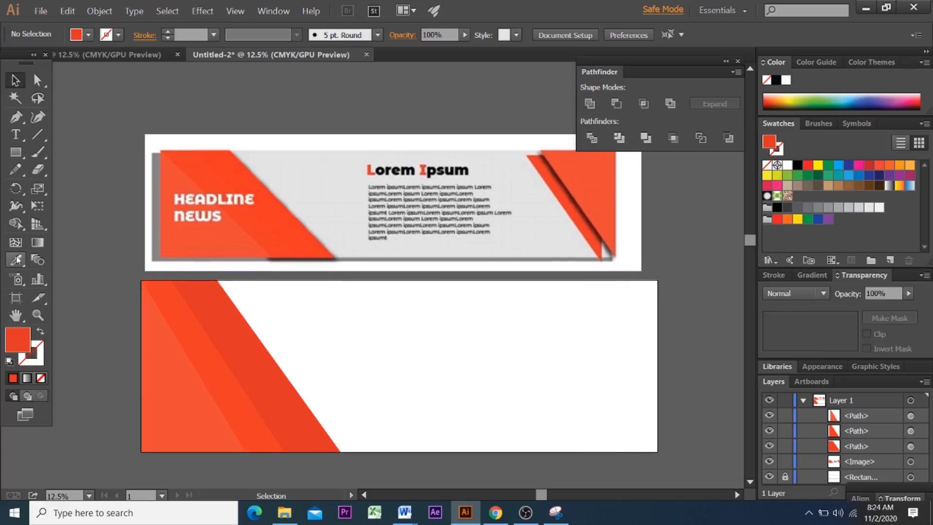
scroll(556, 340, down, 1)
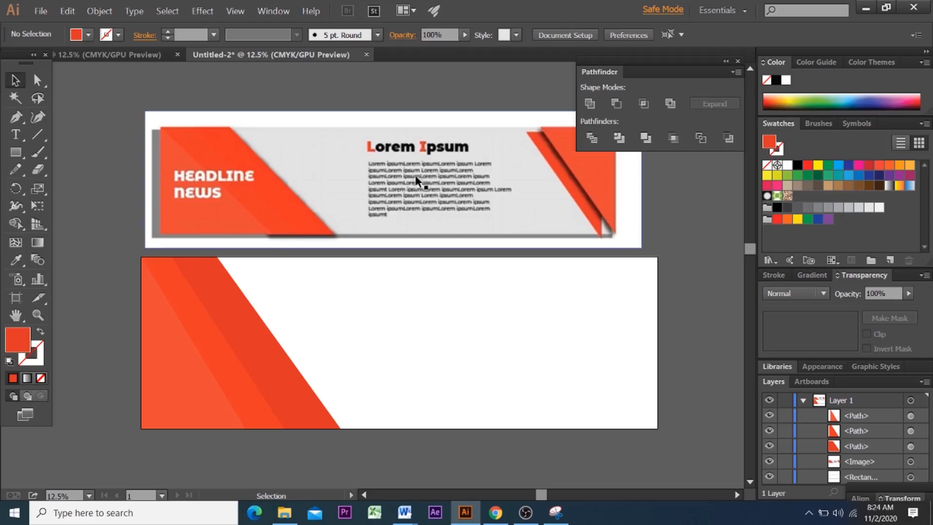
click(16, 260)
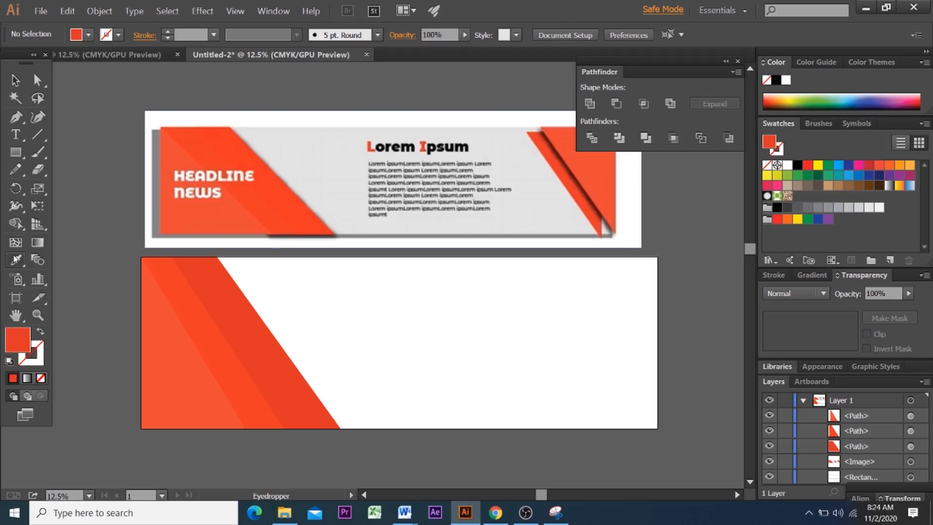
click(379, 311)
click(331, 156)
key(v)
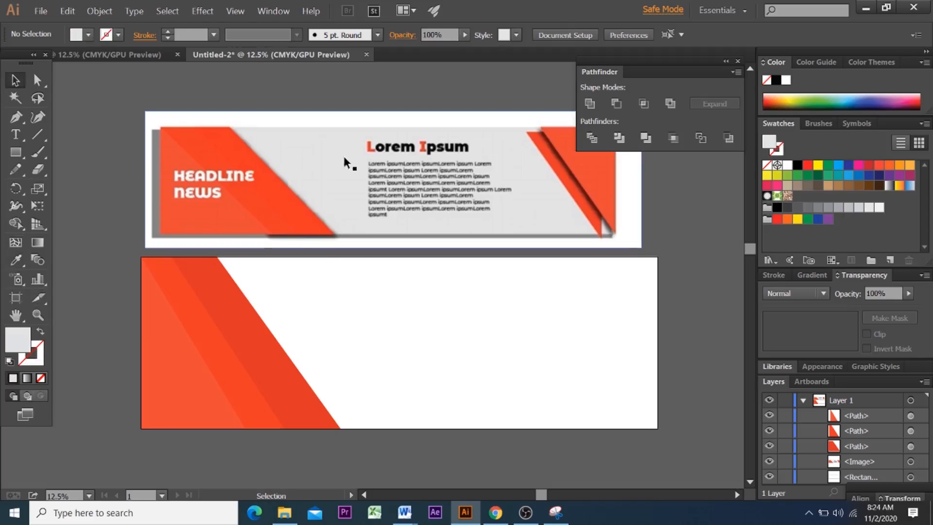
Step: Fill the unlocked background rectangle with the reference banner's light grey using the Eyedropper, and lock the rectangle again
click(361, 306)
click(16, 260)
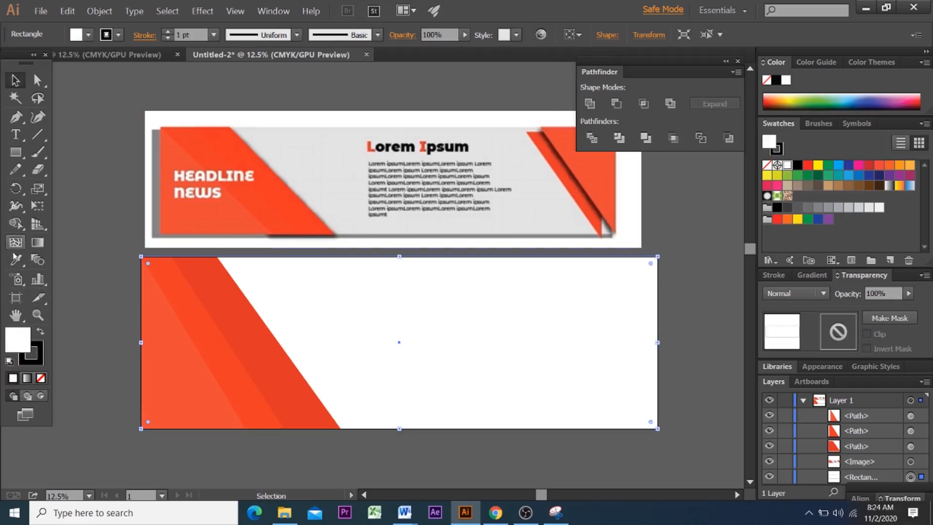
click(339, 156)
key(v)
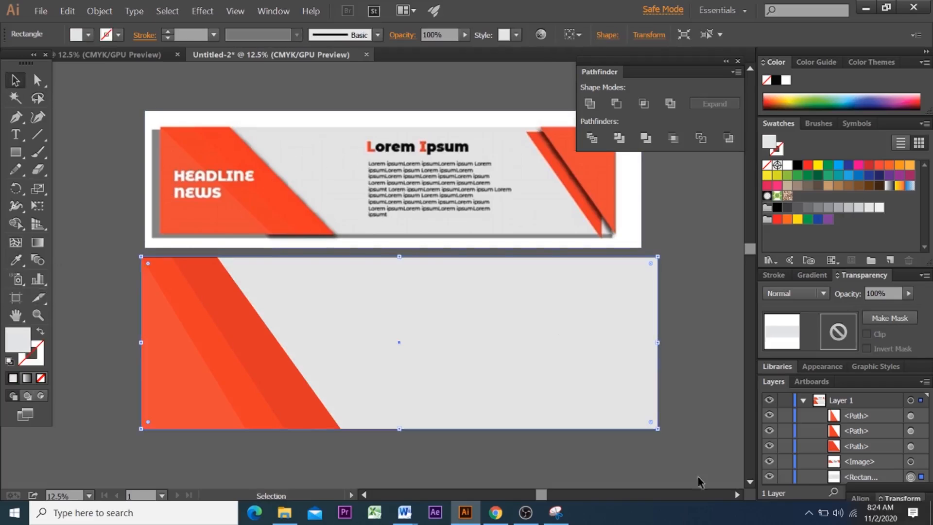
click(786, 477)
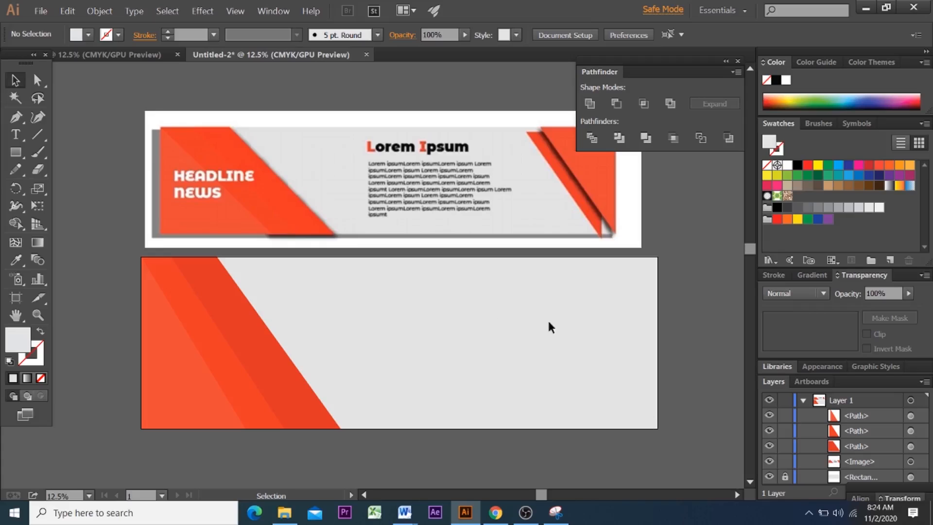
Step: Draw a triangle at the banner's right end with the Pen tool, about 51 cm wide along the top and narrowing toward the lower corner
scroll(548, 322, up, 1)
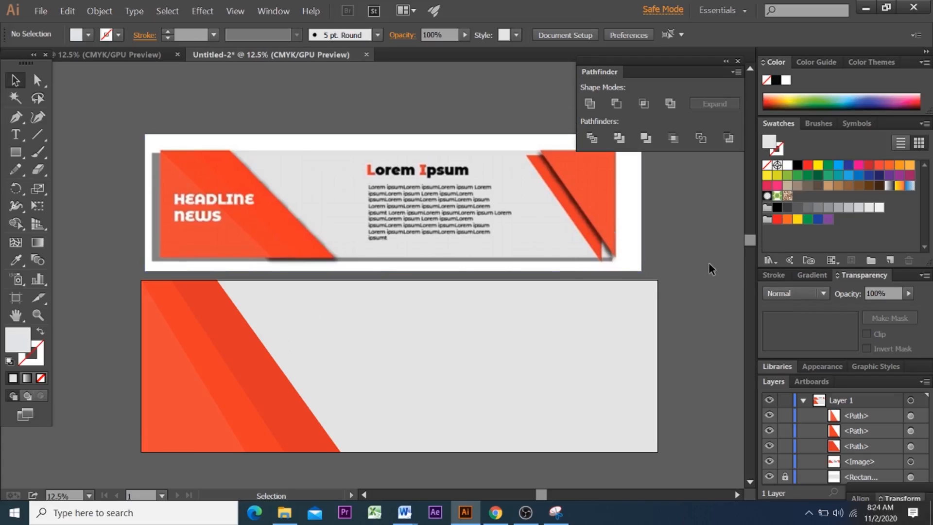
scroll(590, 183, up, 1)
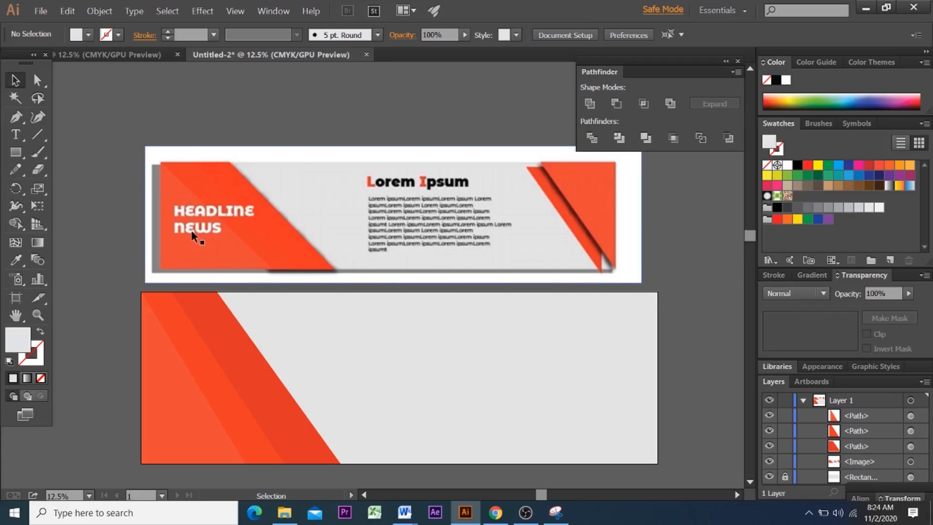
click(16, 117)
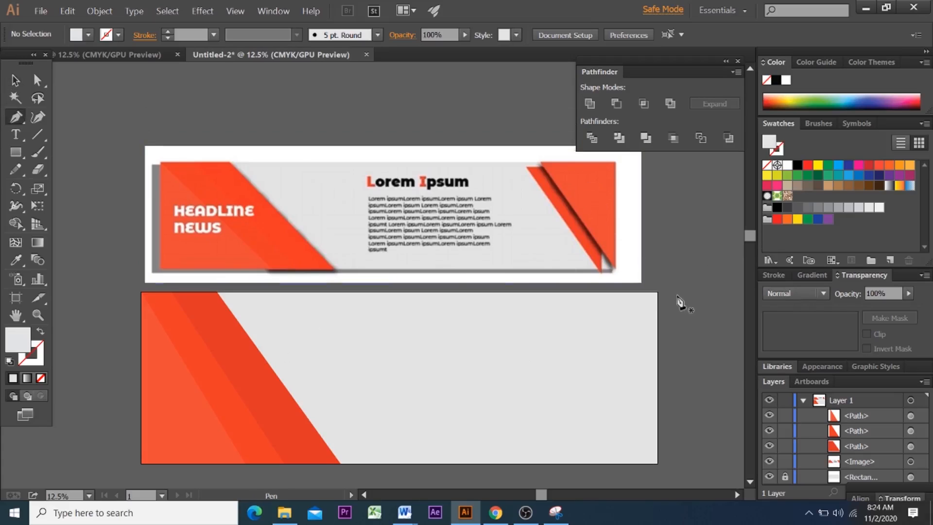
click(658, 292)
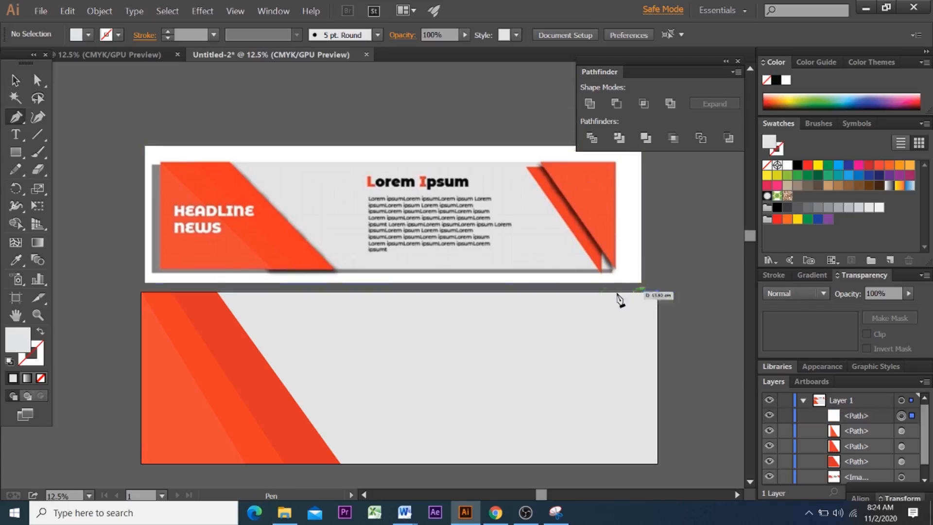
click(570, 292)
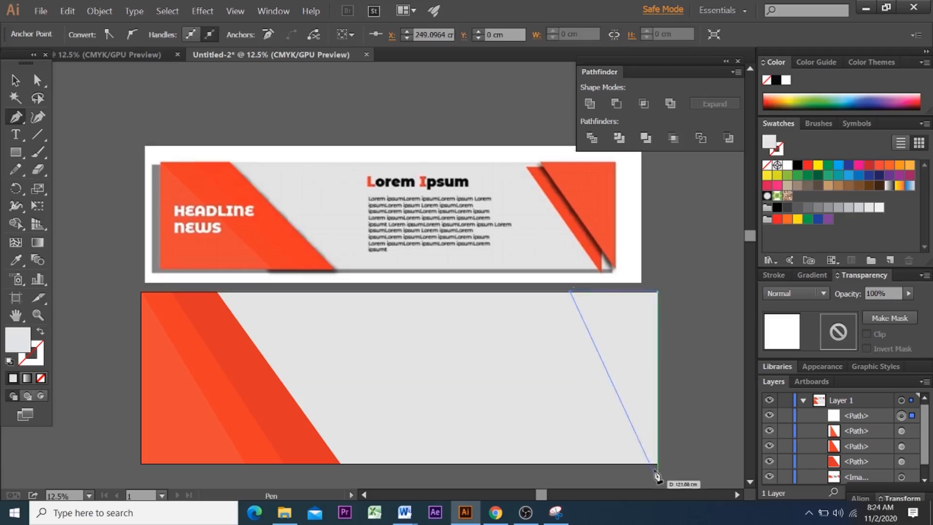
click(657, 464)
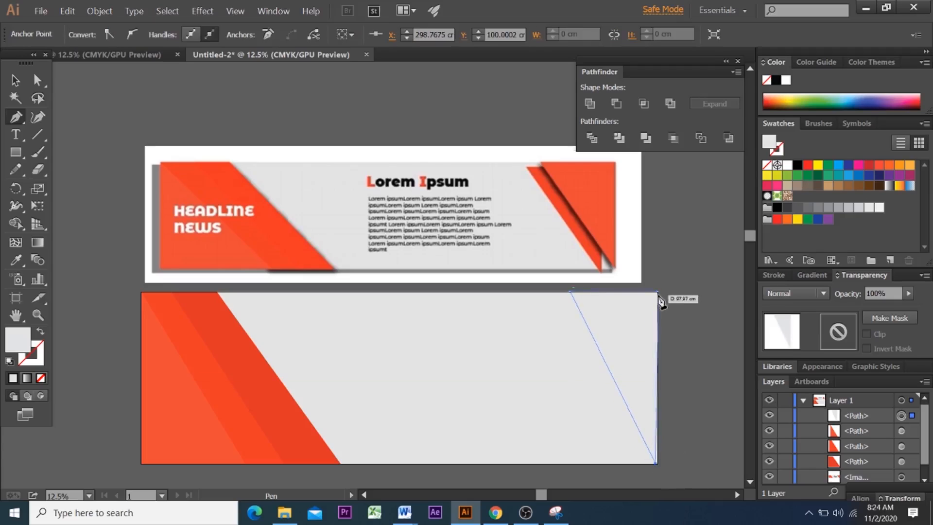
click(657, 292)
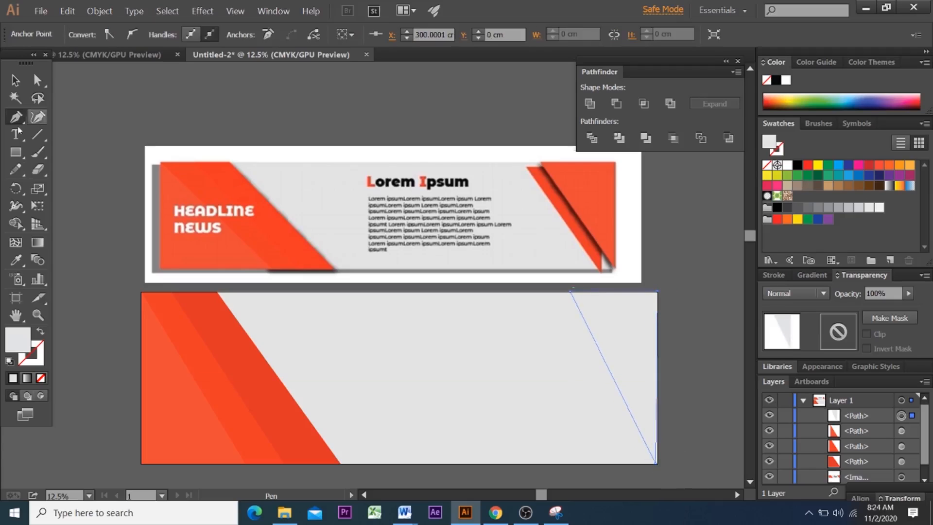
Step: Fill the triangle at the banner's right end with the orange sampled from the reference image's right triangle
click(15, 259)
click(587, 186)
key(v)
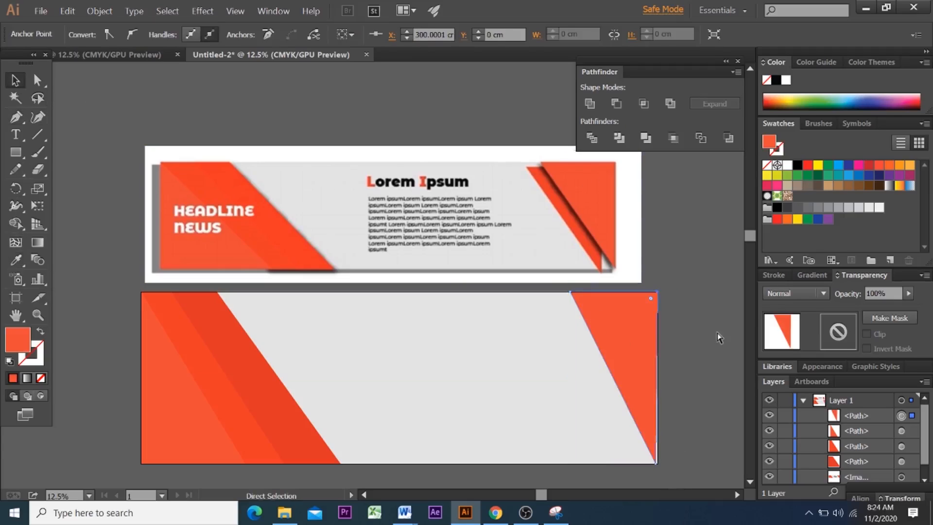
Step: Undo the triangle's fill and its last points, and delete the remaining path at the banner's right end
key(ctrl+z)
key(ctrl+z)
key(ctrl+z)
key(ctrl+z)
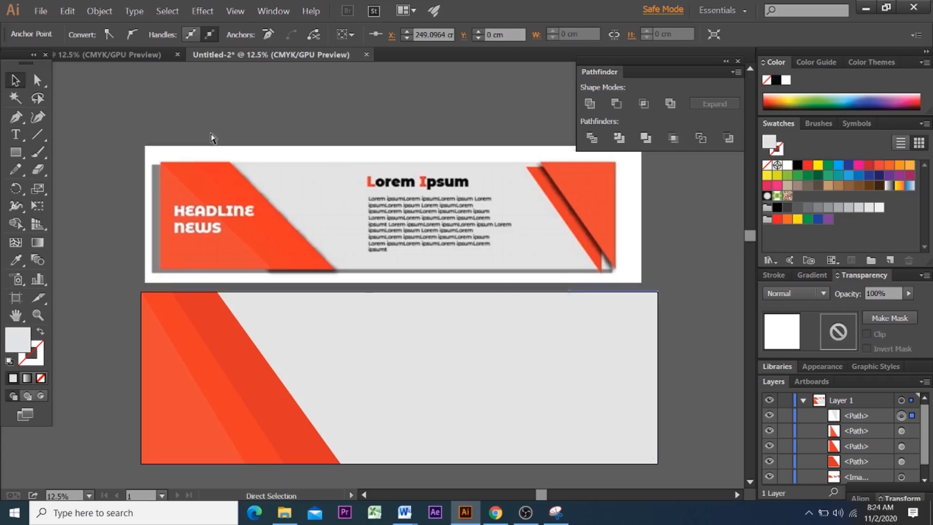
key(Delete)
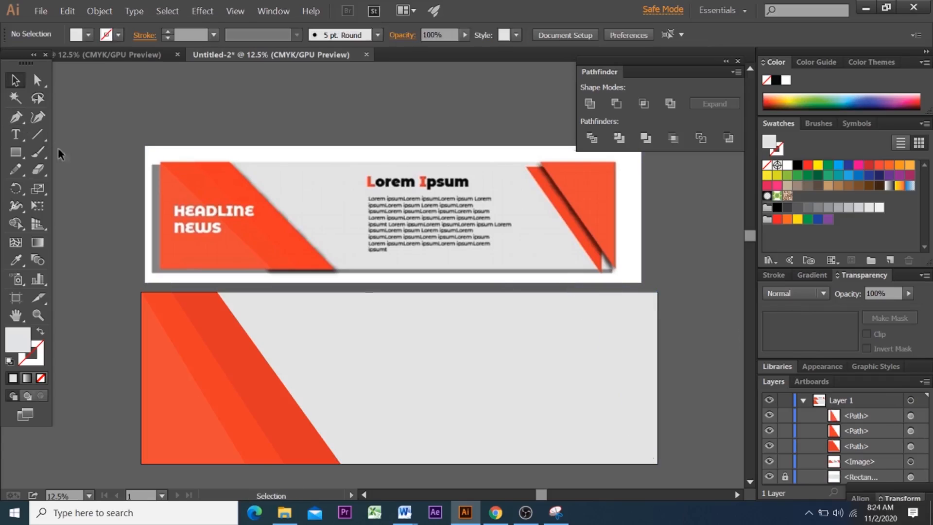
Step: Redraw the right-end triangle from the banner's upper corner, about 51 cm wide along the top and ending exactly at the lower corner
click(16, 117)
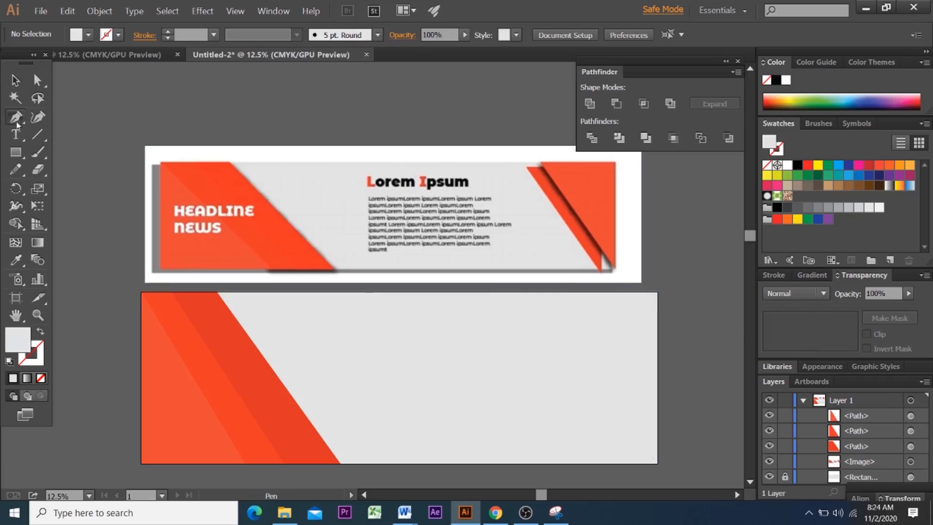
click(658, 292)
click(570, 292)
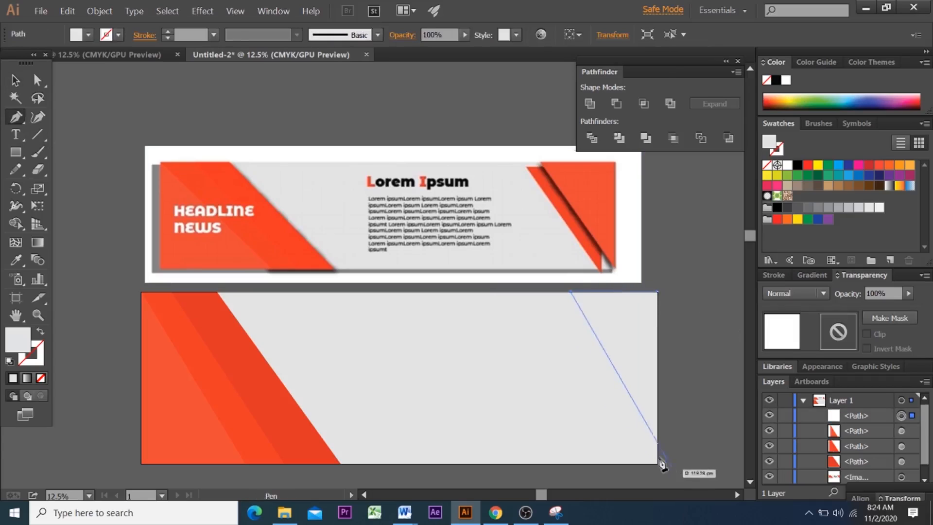
click(658, 464)
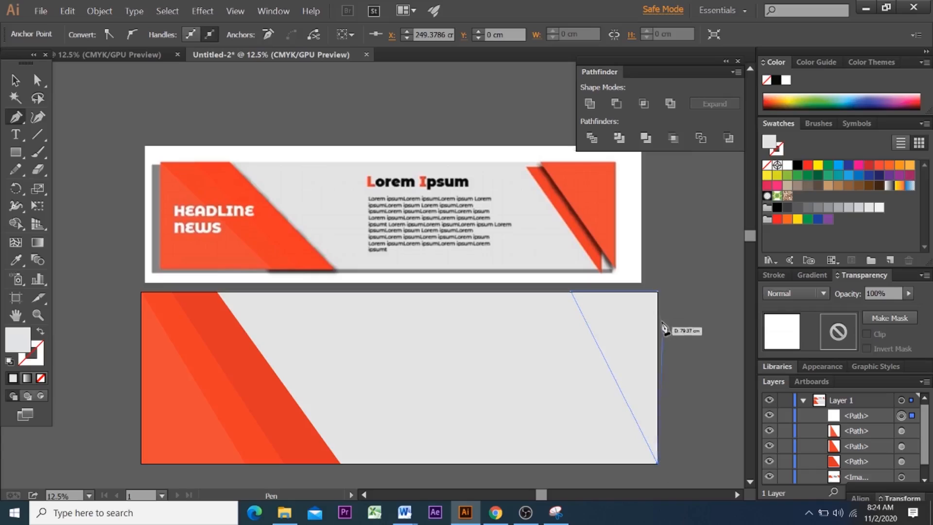
click(659, 292)
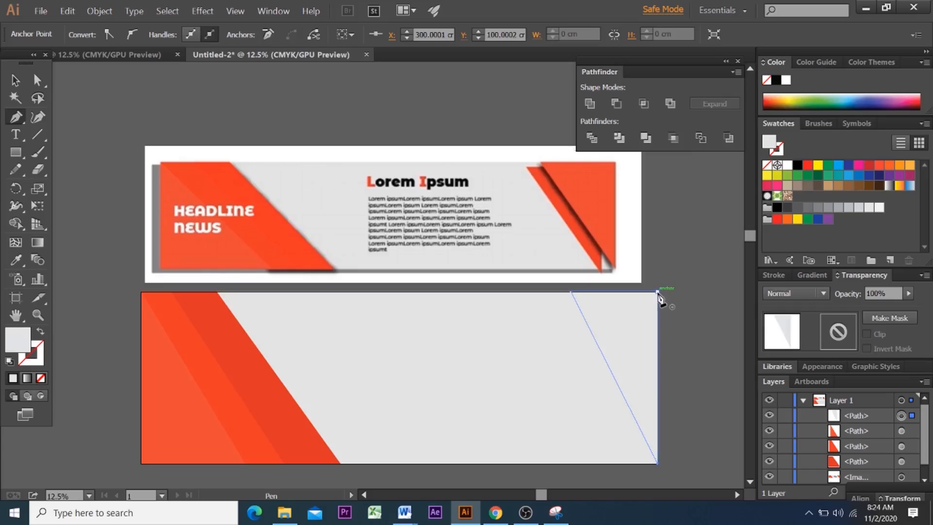
Step: Fill the redrawn right-end triangle with the orange sampled from the reference banner's right triangle
click(16, 260)
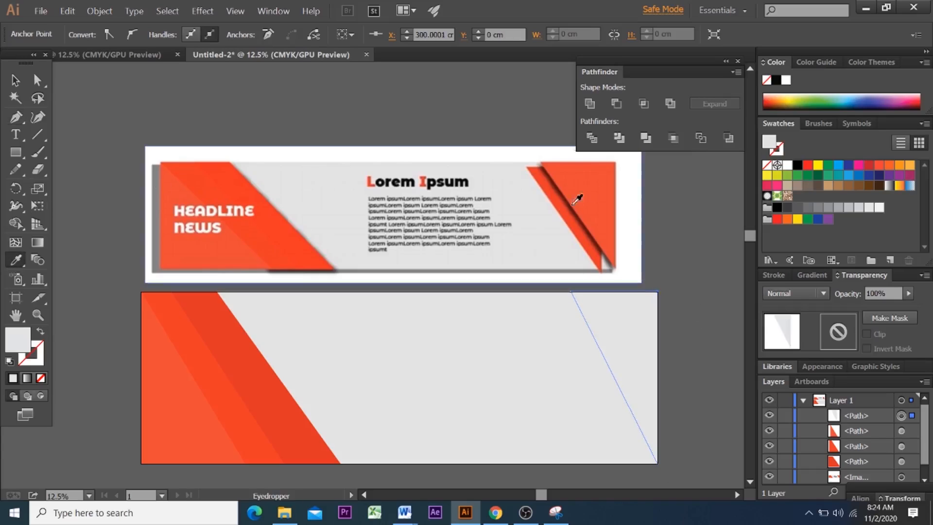
click(594, 188)
click(15, 79)
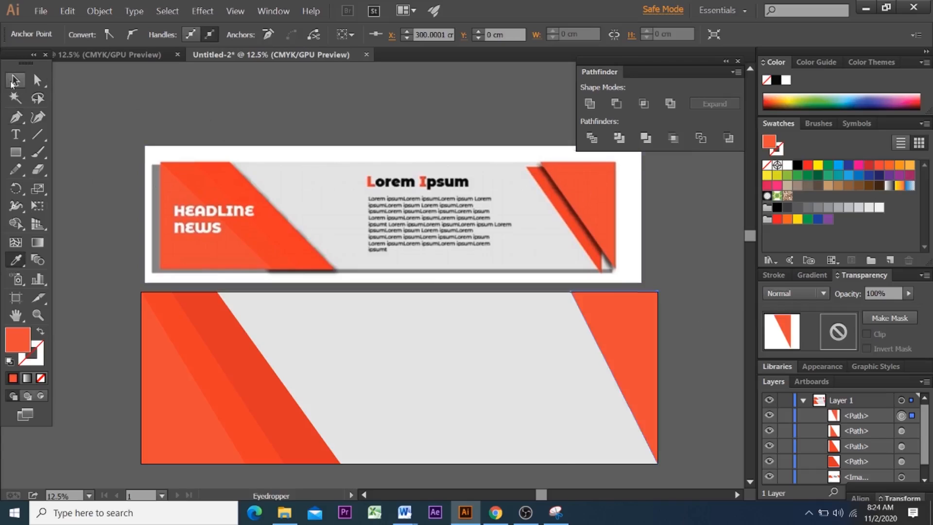
Step: Duplicate the right-end triangle slightly toward the banner's centre and lower, and move the copy behind the original in the layer order
click(628, 331)
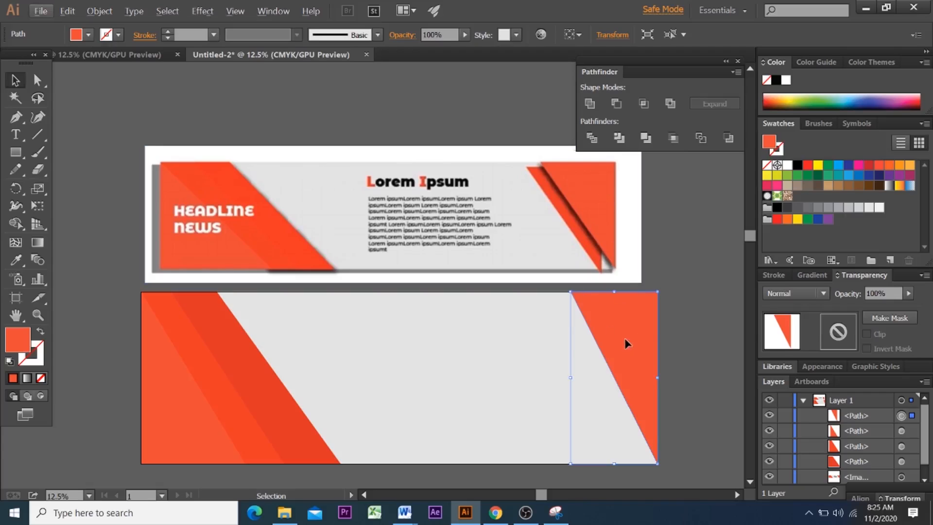
drag(607, 330, 584, 334)
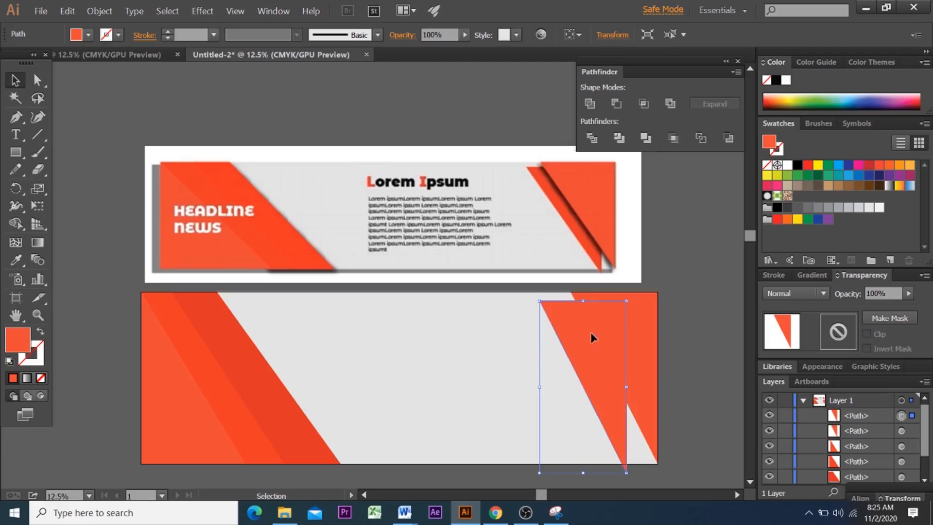
drag(871, 415, 867, 435)
click(721, 371)
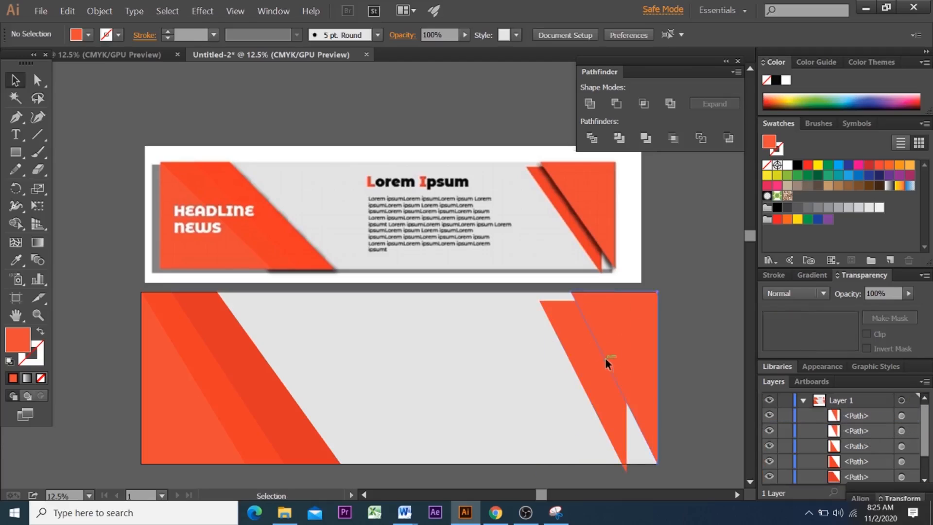
Step: Move the rear triangle copy closer to the original so only a narrow strip shows beside its slanted edge
click(625, 356)
click(588, 371)
click(631, 337)
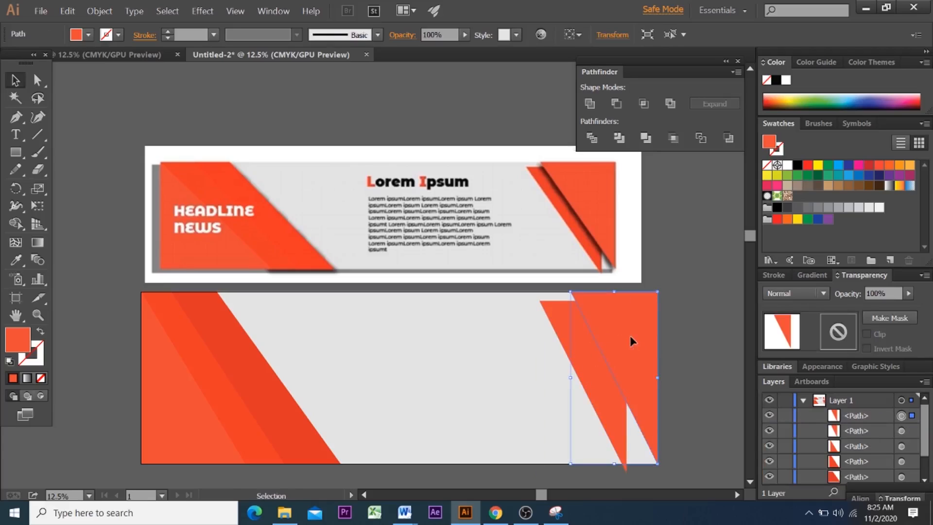
click(704, 341)
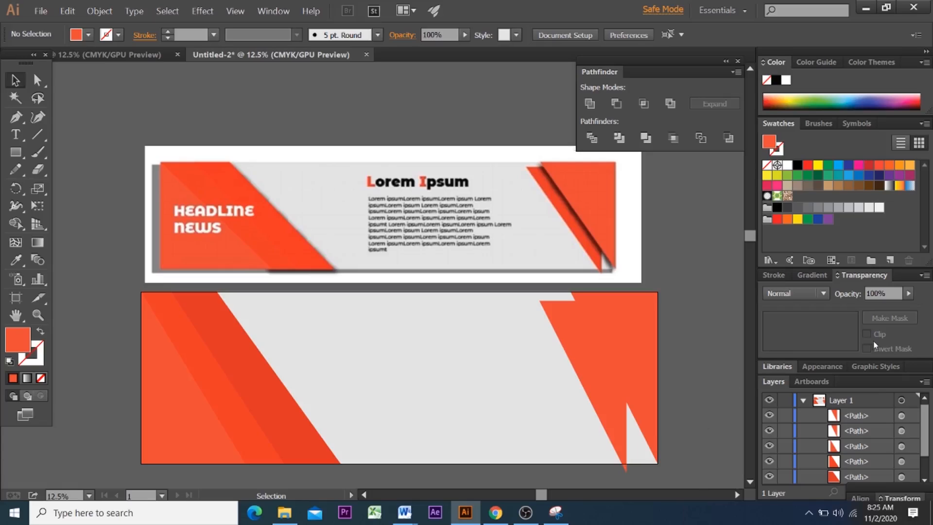
click(605, 364)
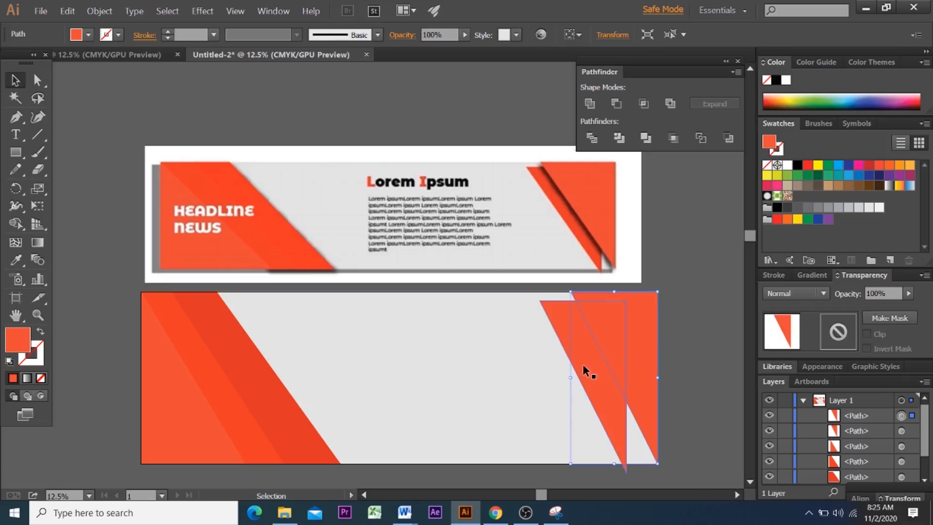
drag(582, 363, 588, 345)
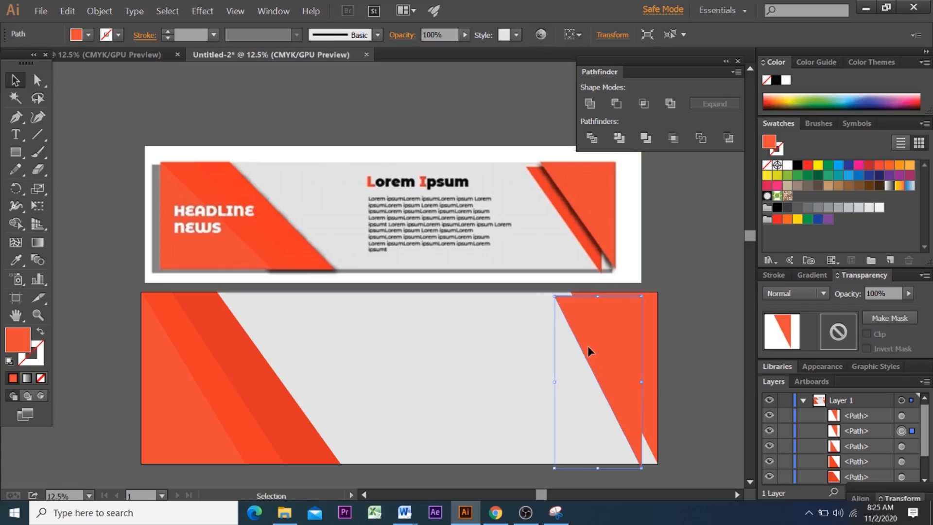
click(688, 339)
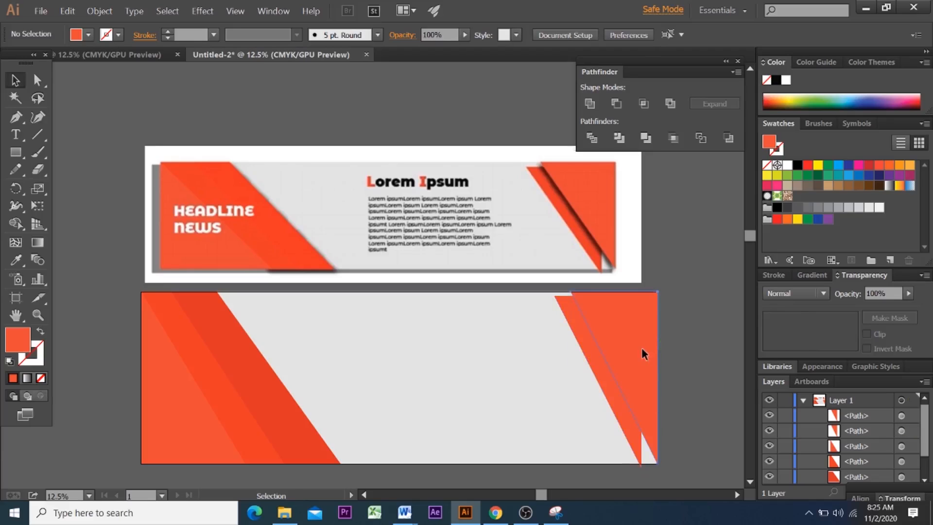
Step: Start a Drop Shadow effect on the front right-end triangle with the preview turned on, keeping the triangle visible beside the dialog
click(641, 348)
click(693, 341)
click(642, 386)
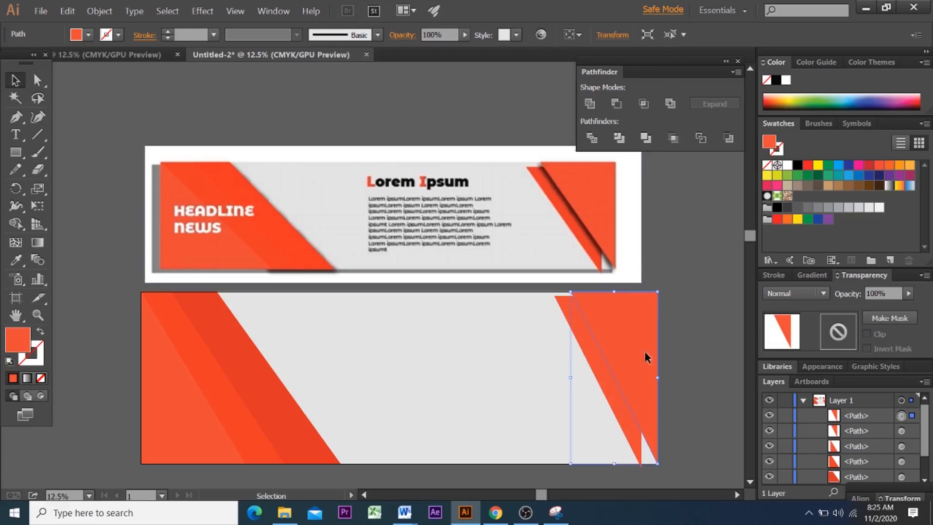
click(204, 11)
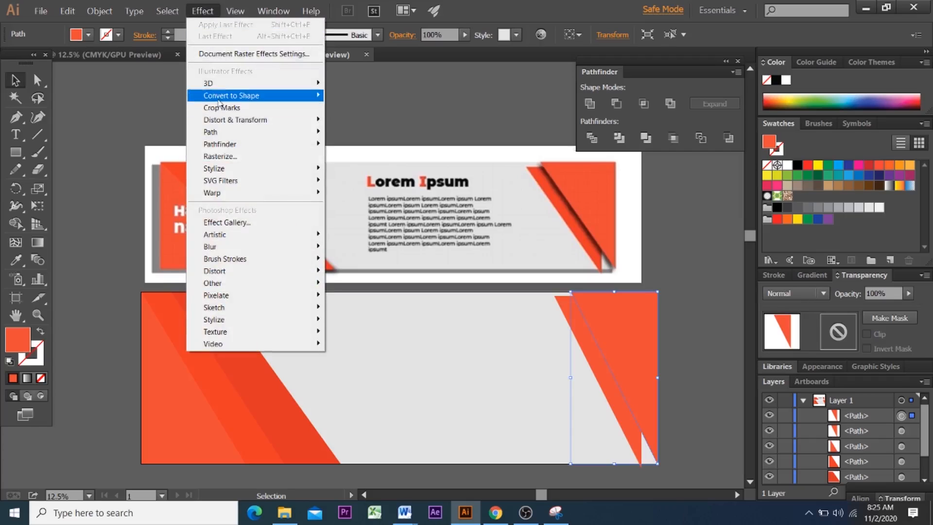
mouse_move(297, 168)
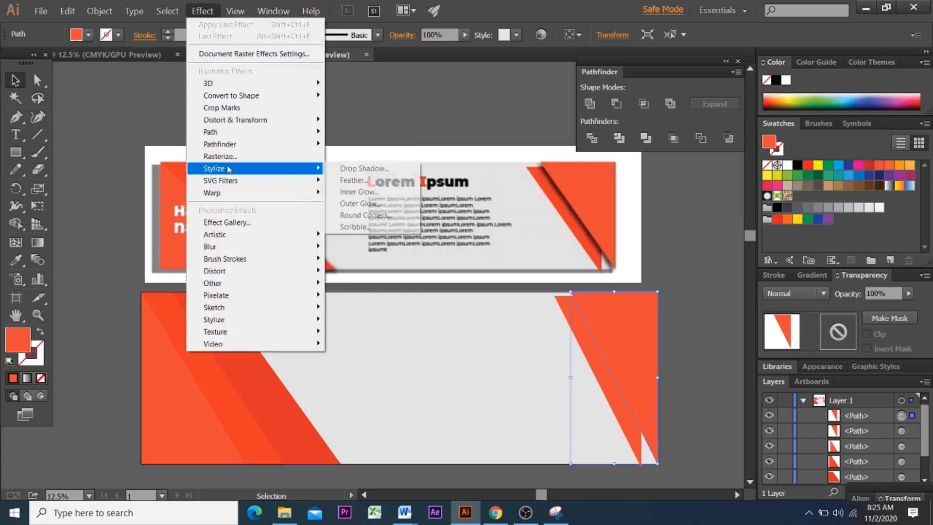
click(340, 169)
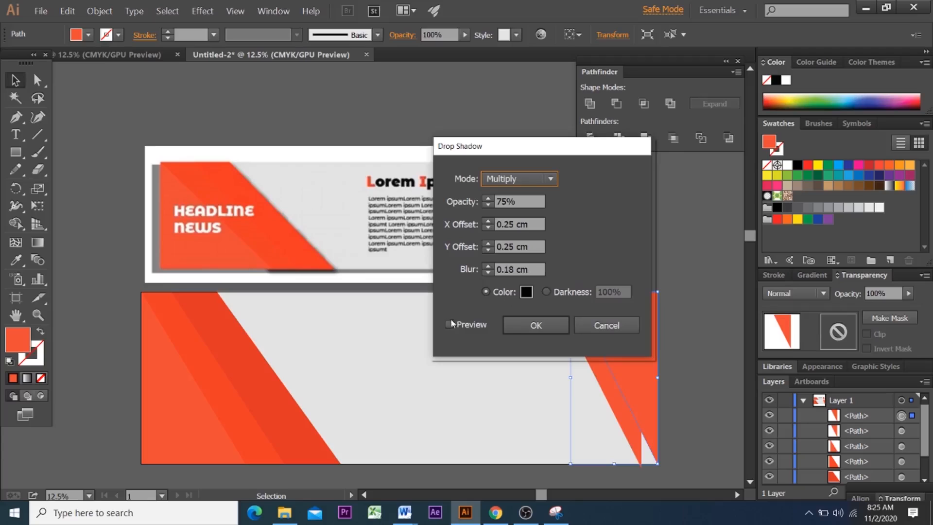
click(451, 320)
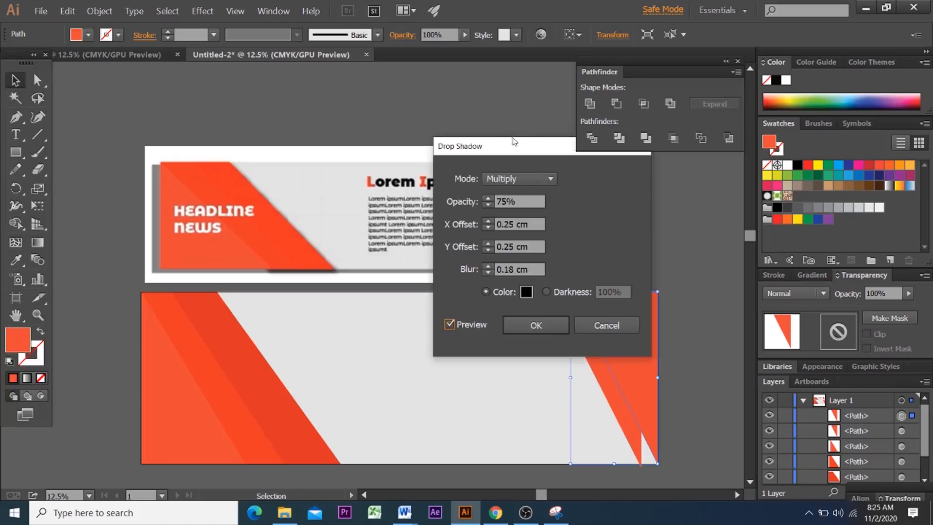
drag(514, 141, 638, 179)
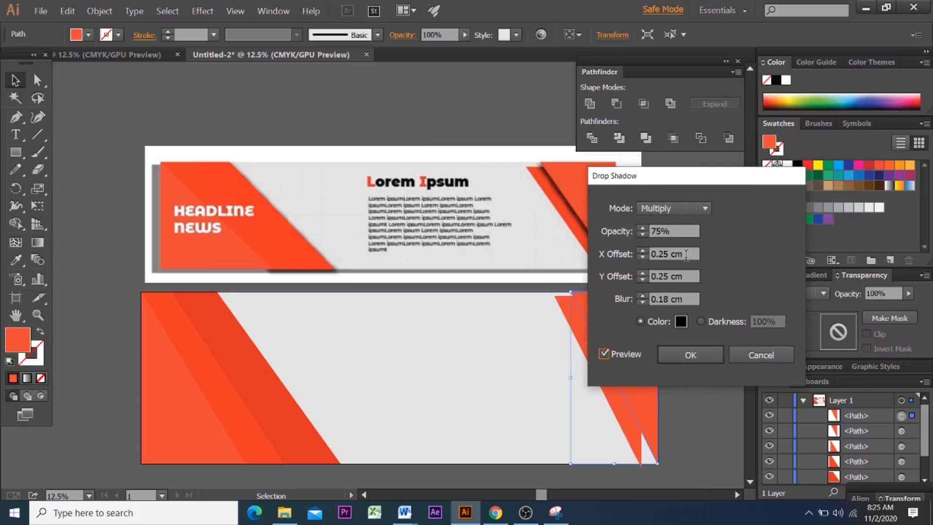
drag(657, 177, 701, 177)
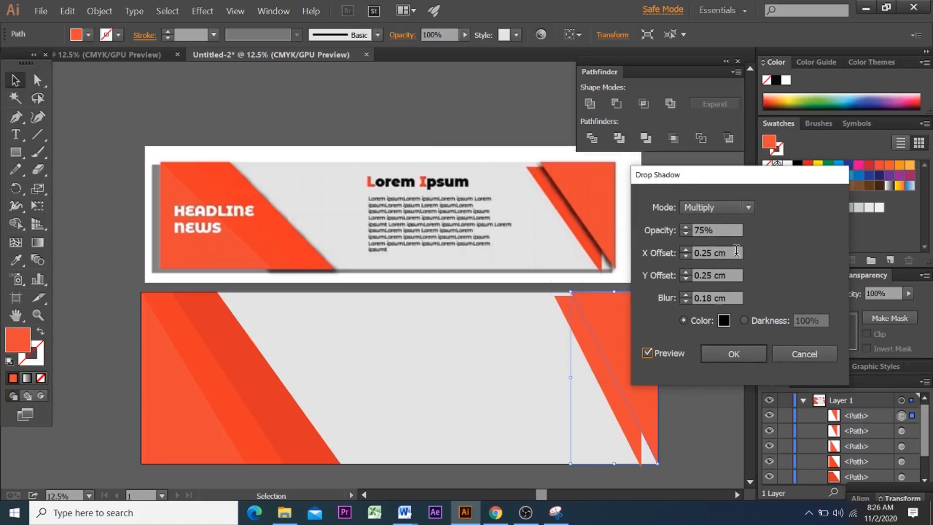
Step: Set the drop shadow's X offset to -4 cm and apply the effect to the front triangle
drag(726, 253, 680, 253)
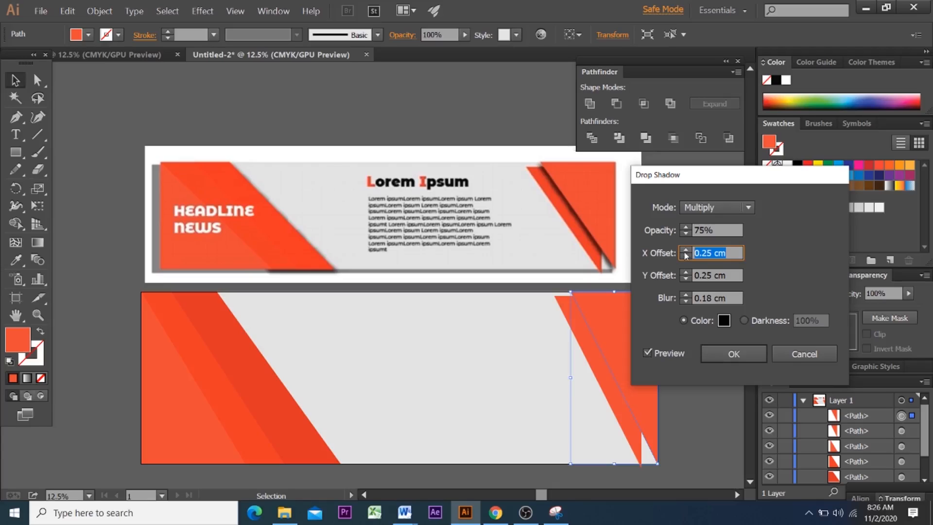
text(-)
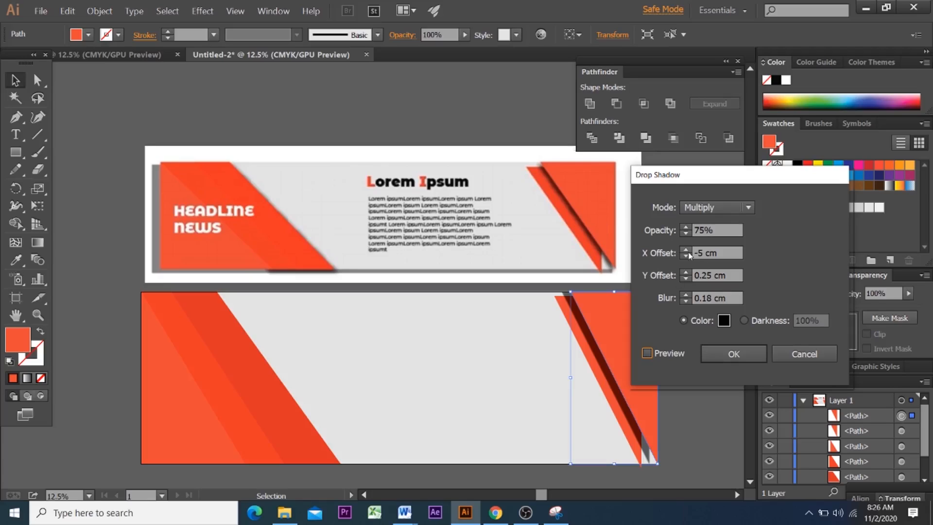
click(703, 251)
key(BackSpace)
text(4)
click(647, 353)
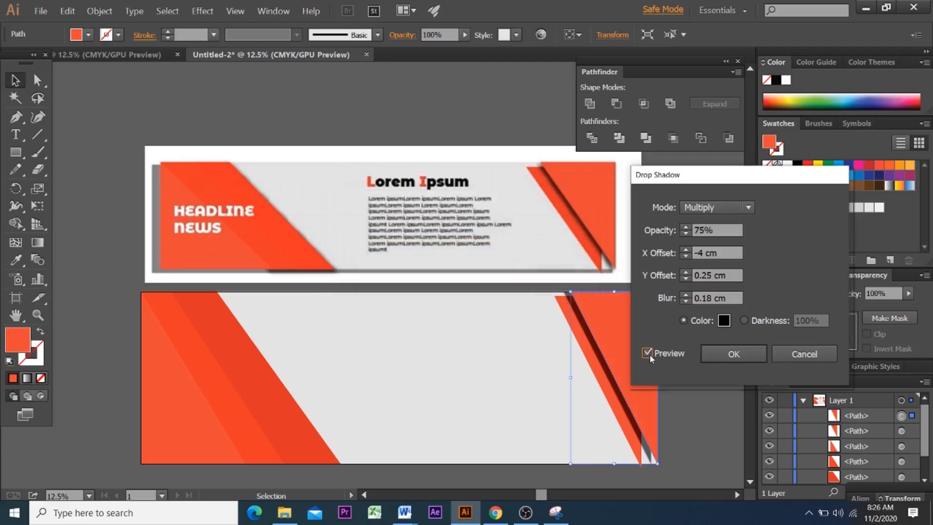
click(745, 351)
Step: Unlock the grey background rectangle and select it on the banner
scroll(744, 358, down, 2)
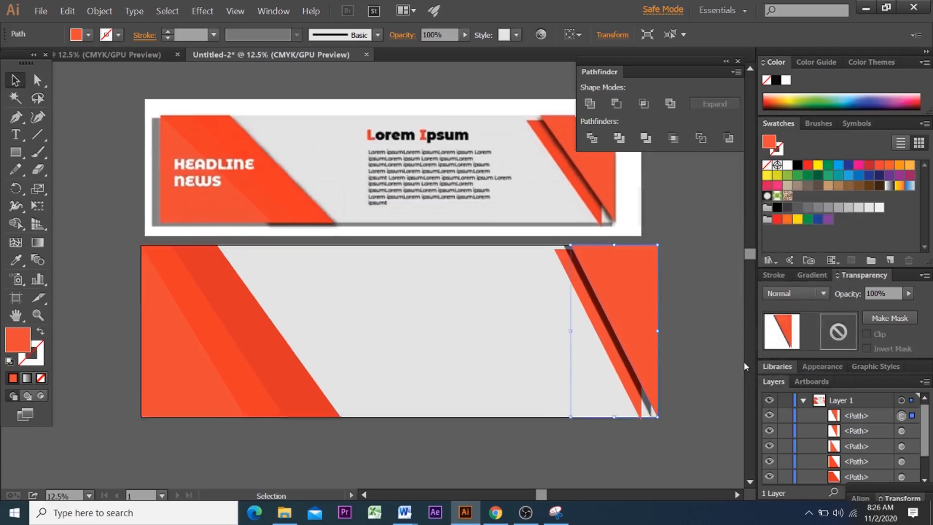
scroll(749, 369, up, 4)
scroll(749, 369, down, 4)
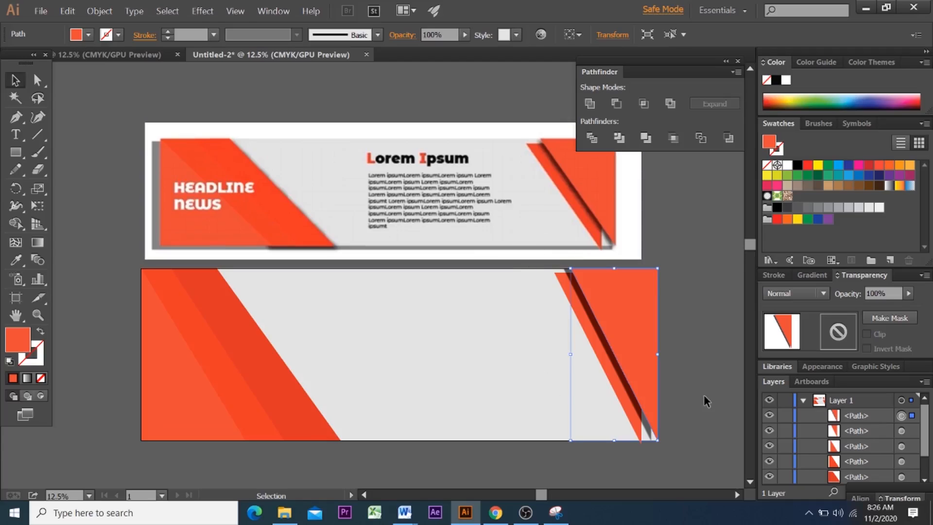
scroll(705, 397, down, 2)
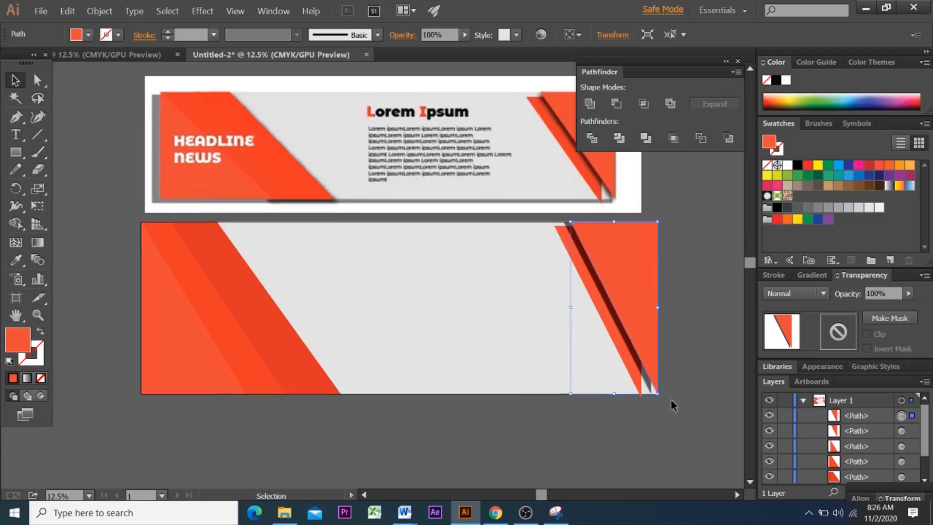
scroll(670, 398, up, 1)
scroll(810, 462, down, 5)
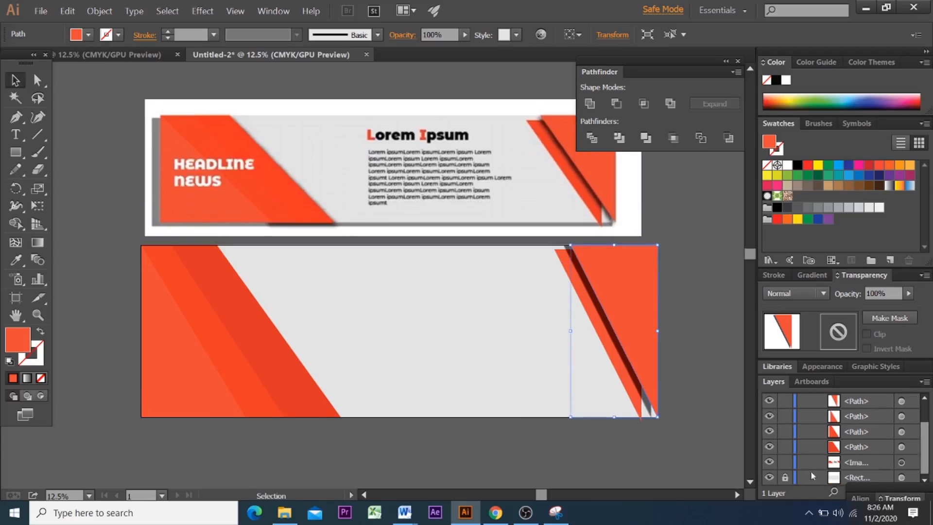
click(784, 478)
click(541, 398)
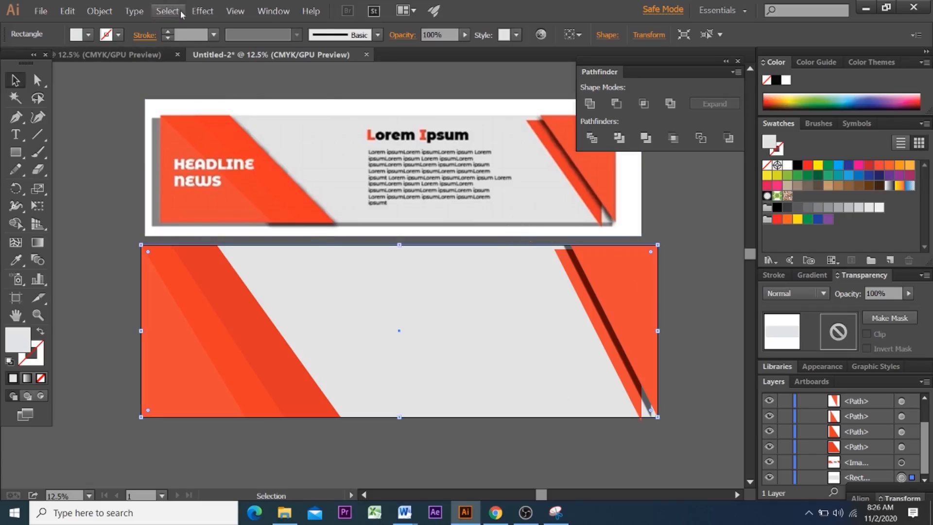
Step: Apply a Multiply drop shadow to the background rectangle with 75% opacity, X offset -4 cm, Y offset 0.25 cm and blur 0.18 cm
click(201, 12)
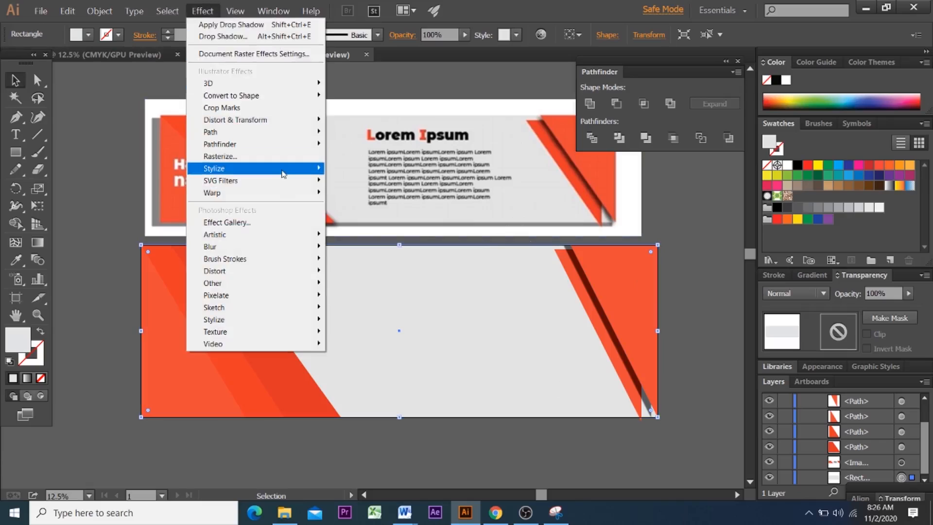
mouse_move(284, 174)
click(342, 169)
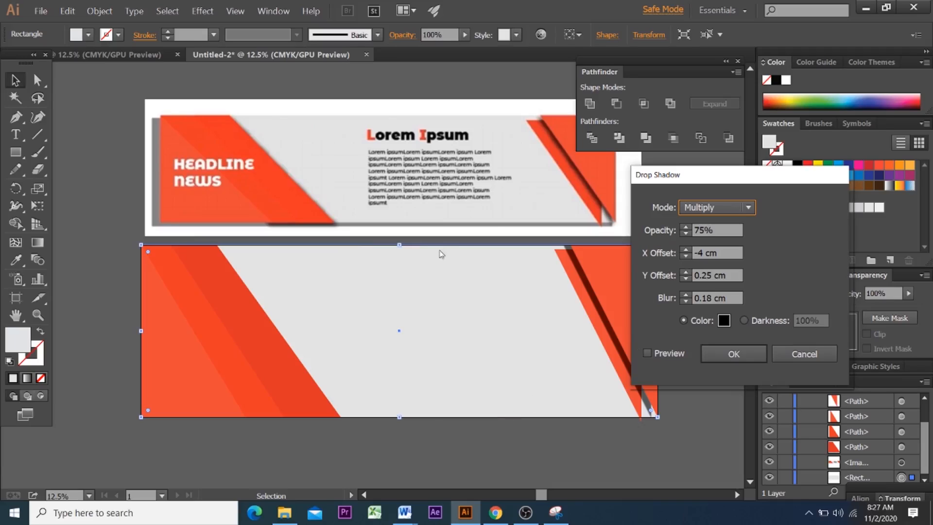
click(647, 353)
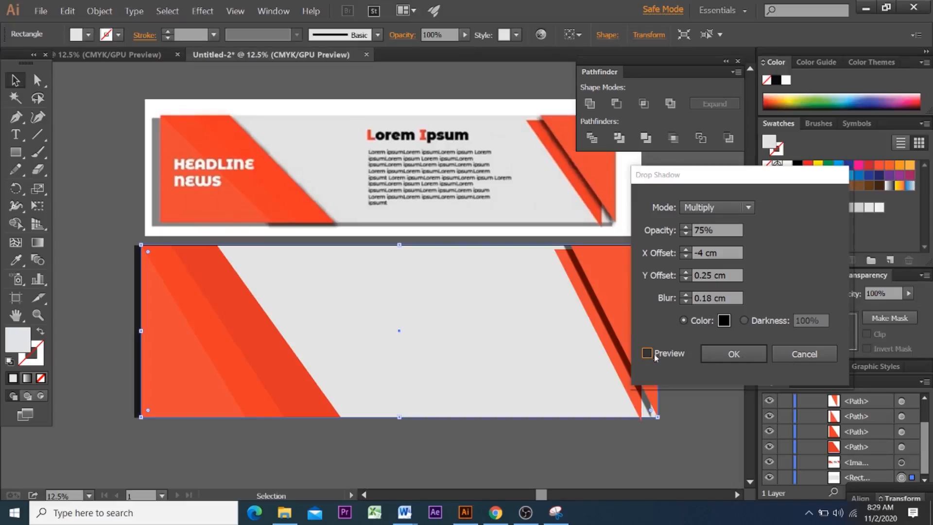
click(646, 353)
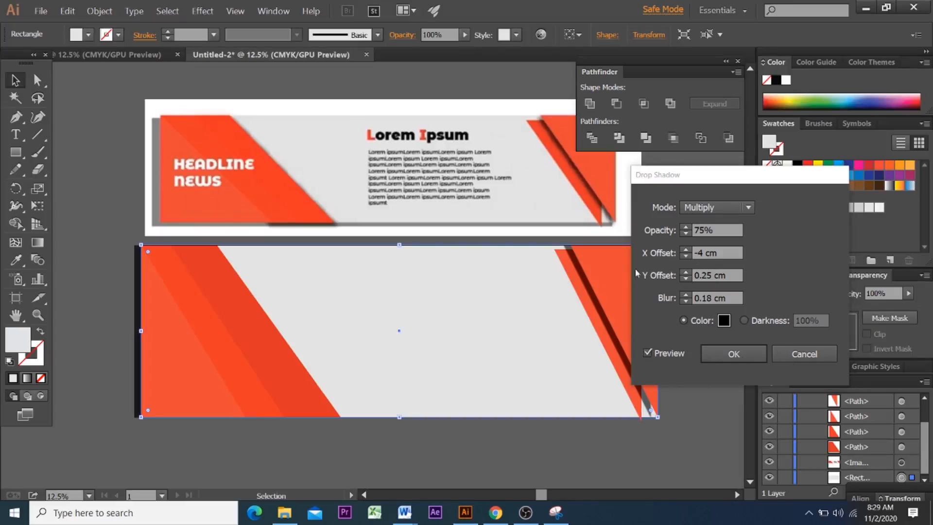
click(739, 357)
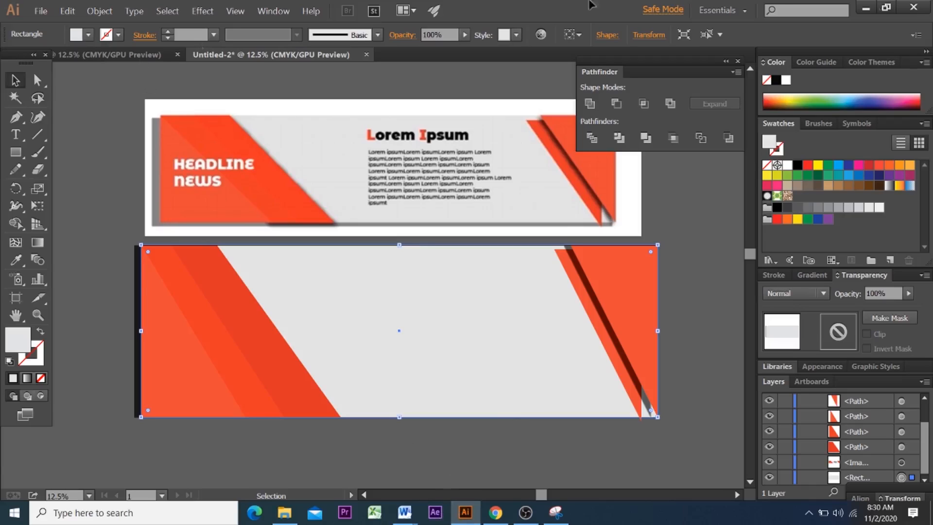
Step: Switch to the AI document in Word and look through its reference banner designs down to the second page
mouse_move(403, 519)
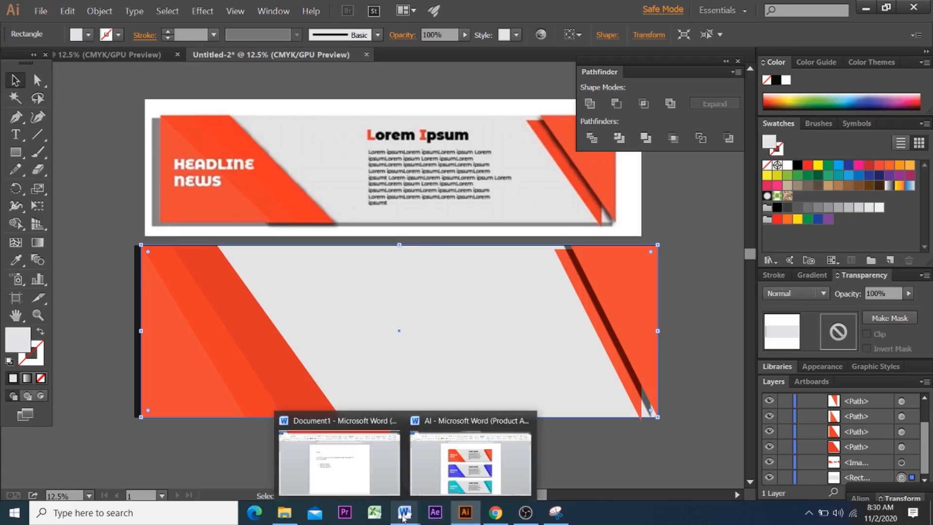
click(513, 459)
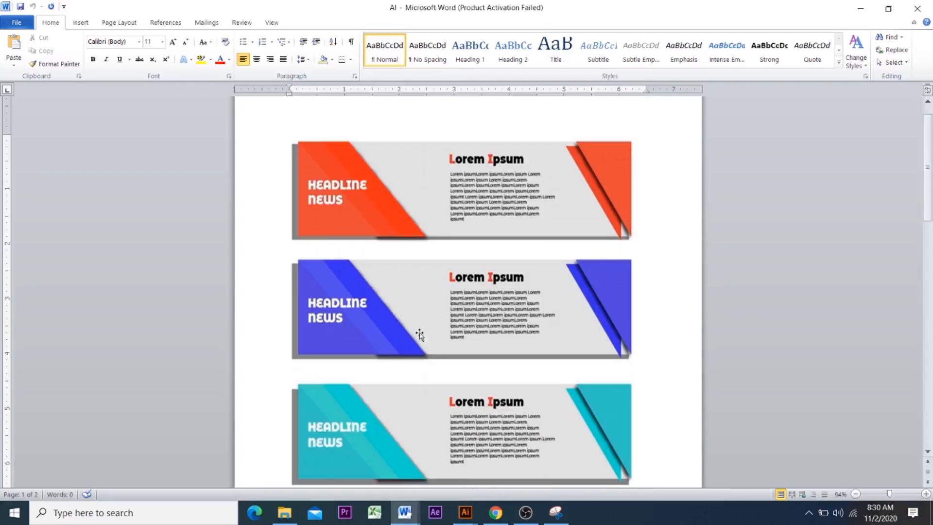
scroll(419, 334, down, 5)
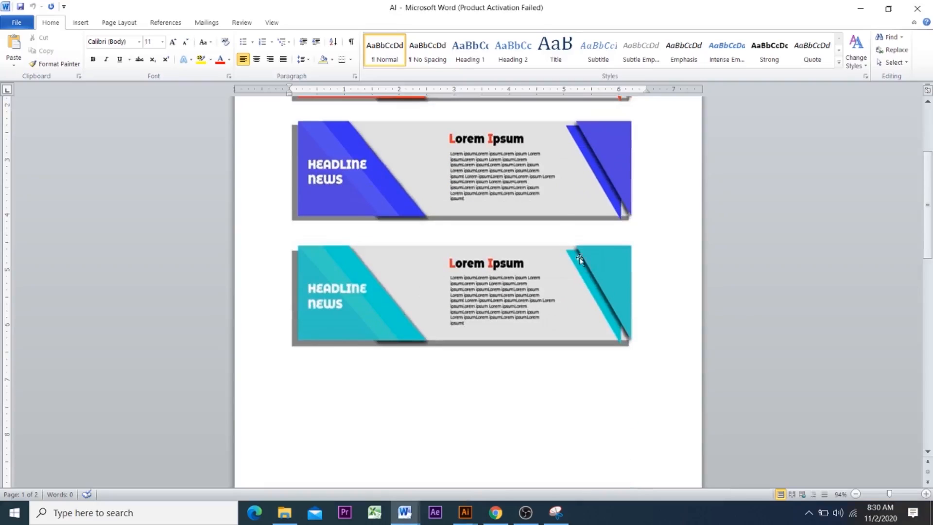
scroll(442, 258, down, 2)
scroll(351, 249, up, 4)
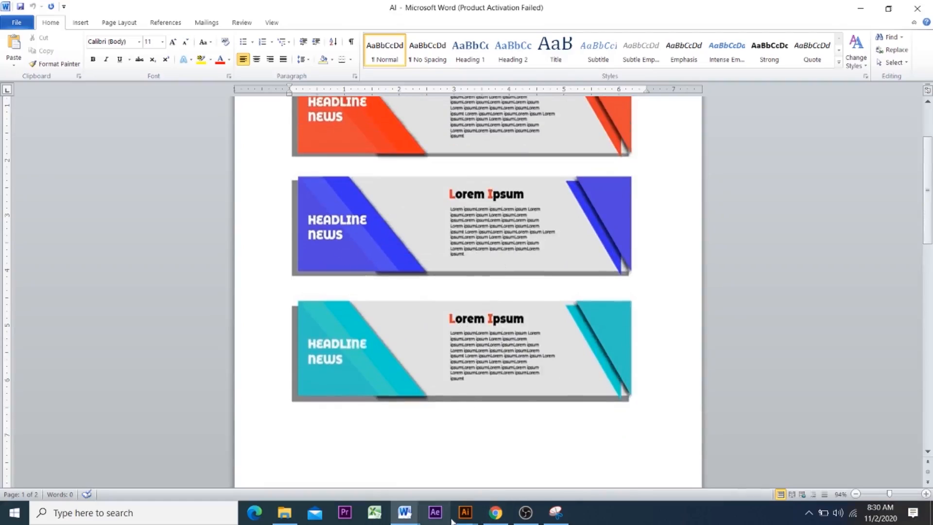
mouse_move(464, 514)
click(401, 452)
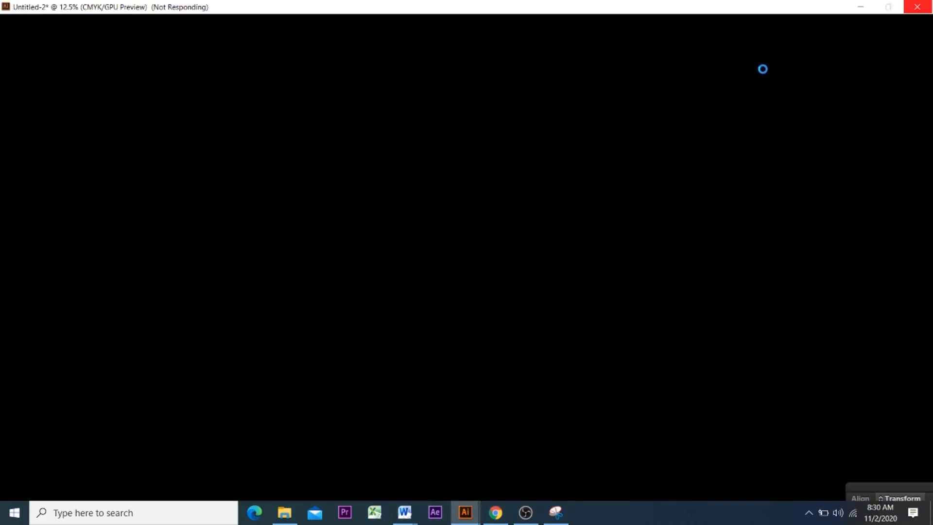
click(861, 7)
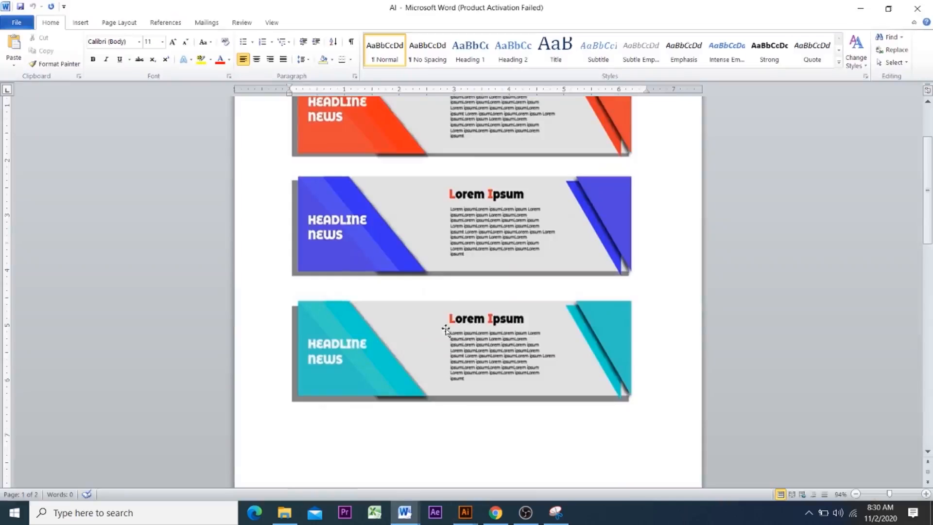
scroll(445, 329, down, 15)
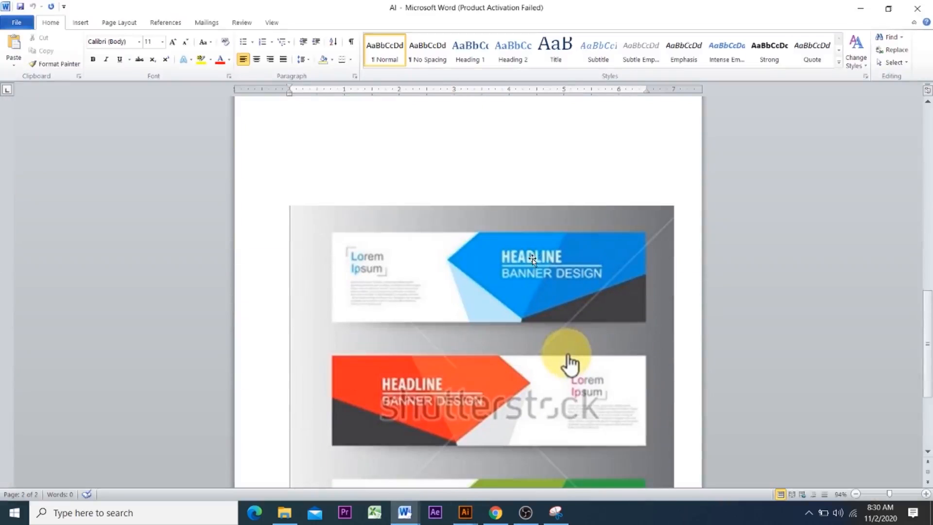
Step: Examine the blue, red and green headline banner designs on the Word document's second page
scroll(533, 260, down, 2)
scroll(626, 255, down, 5)
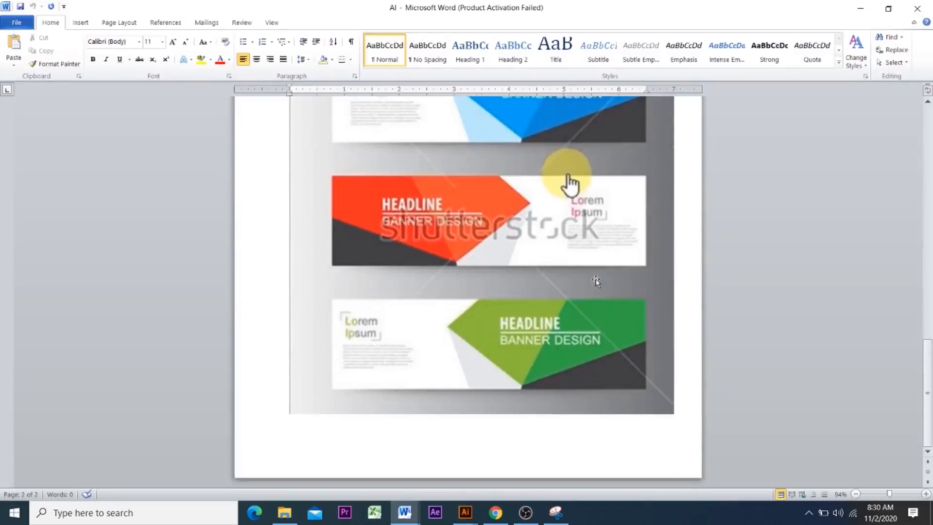
scroll(596, 281, up, 3)
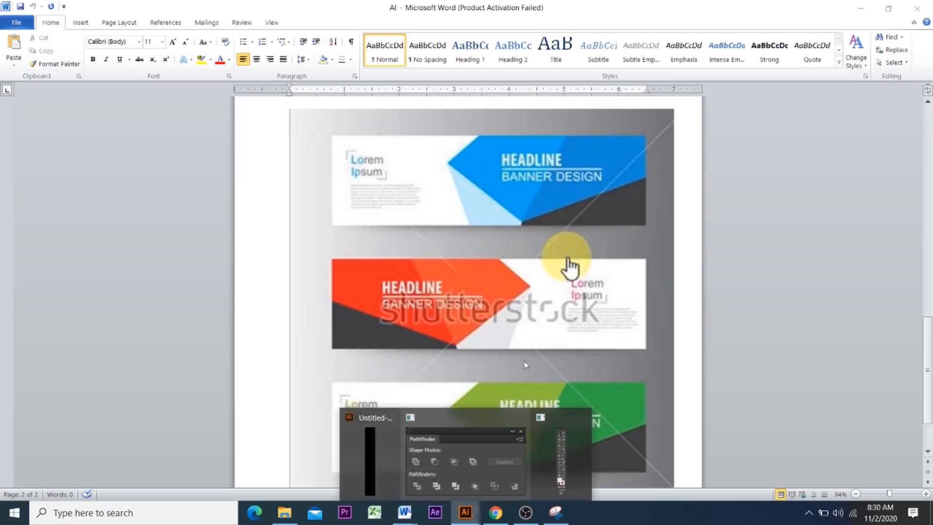
Step: Minimize Word and the Snipping Tool and switch back to the orange-red banner document in Illustrator
click(471, 446)
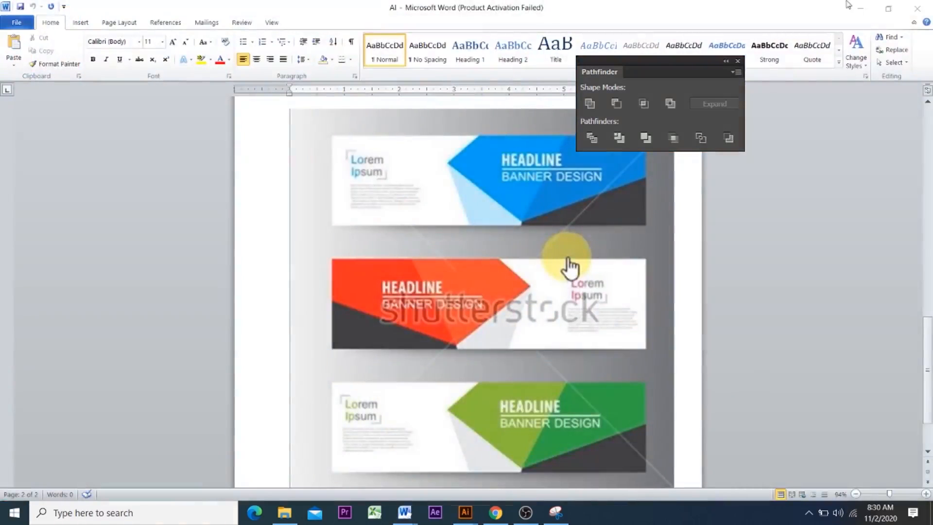
click(860, 9)
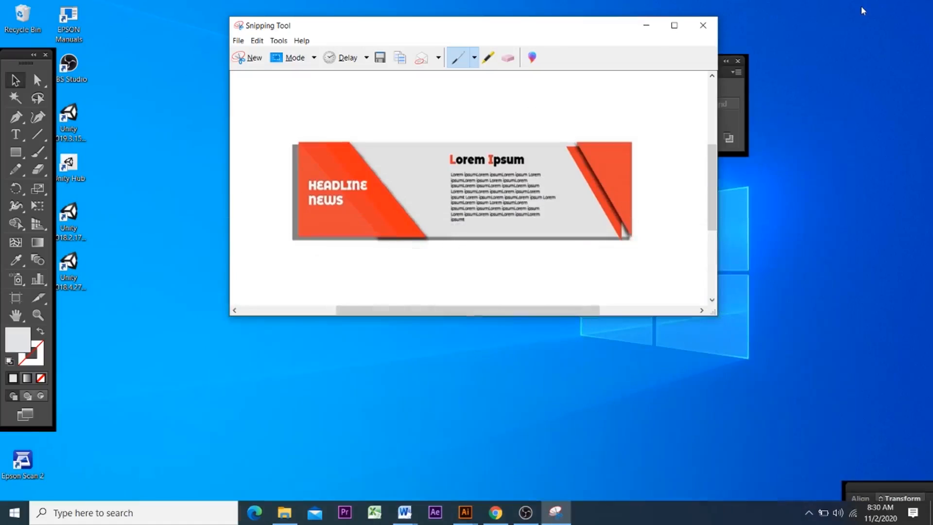
click(647, 25)
mouse_move(471, 516)
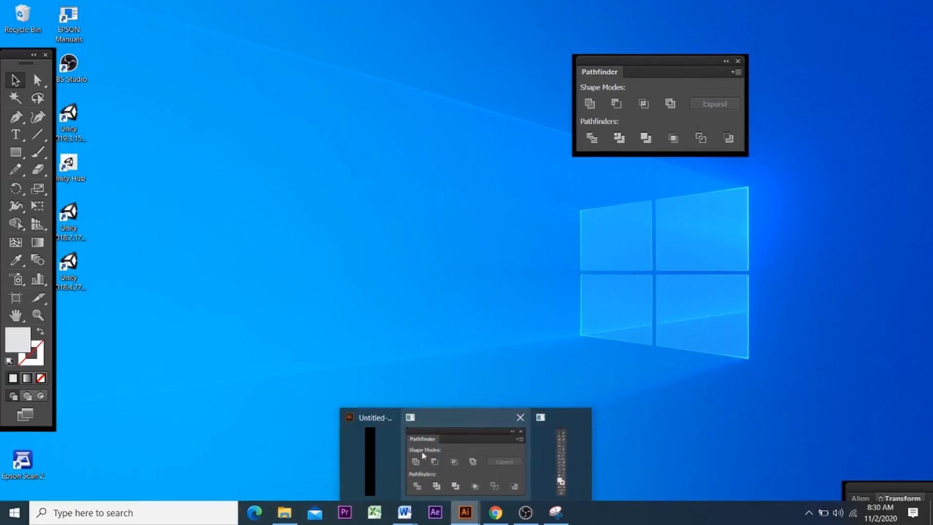
click(384, 439)
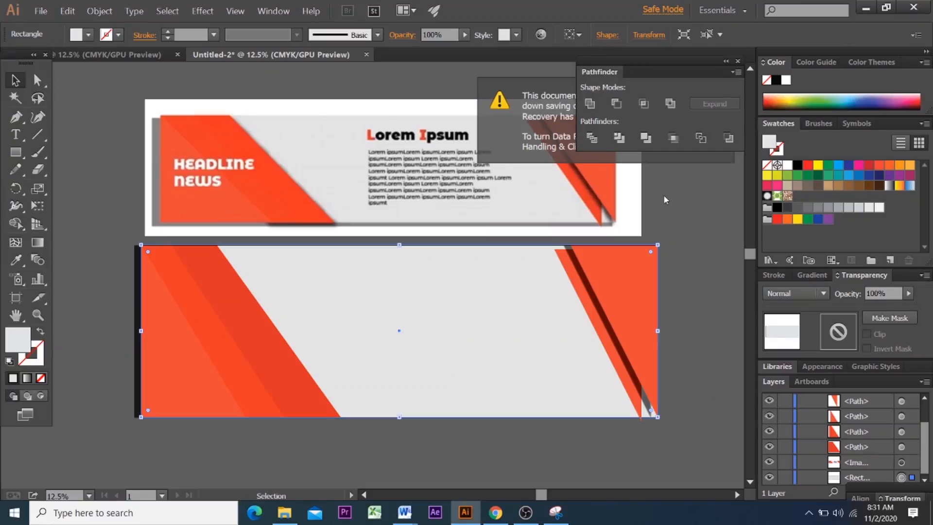
Step: Close the Pathfinder panel, deselect the background rectangle and bring up the other, blank banner document
click(738, 63)
click(701, 229)
scroll(690, 246, down, 1)
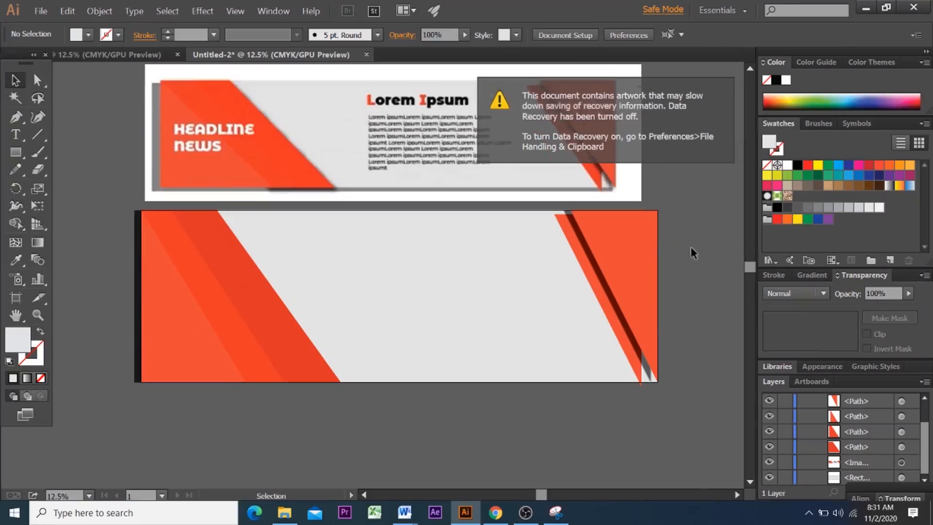
scroll(675, 306, down, 2)
scroll(672, 324, up, 5)
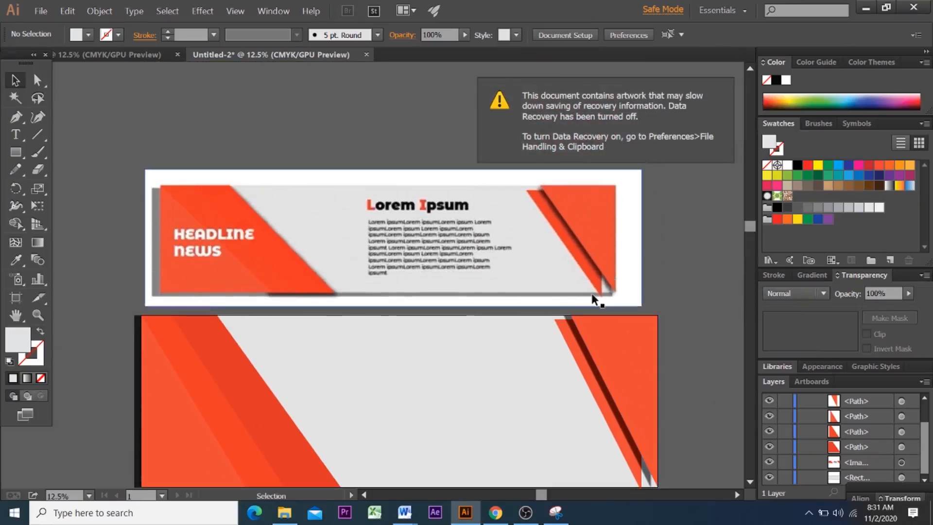
scroll(591, 295, down, 1)
click(131, 54)
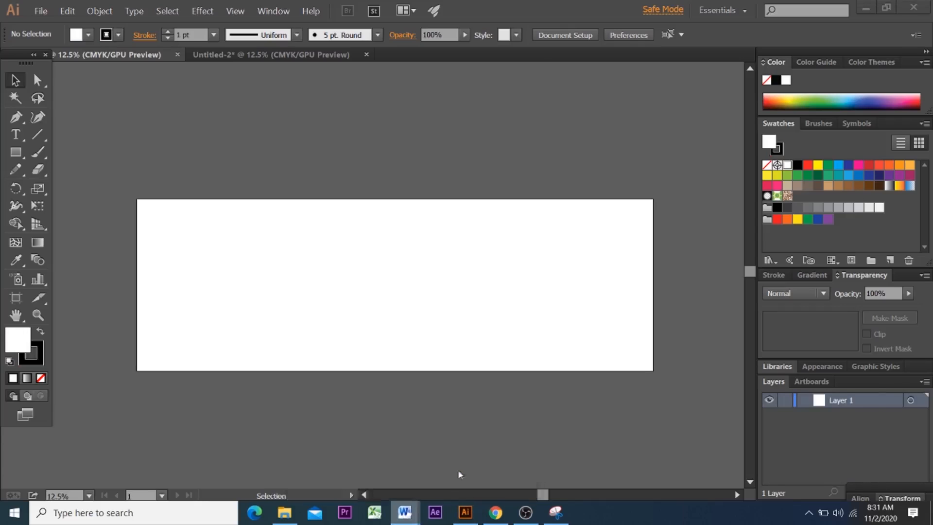
Step: Switch to Word and capture the blue headline banner with a new snip in the Snipping Tool
scroll(529, 237, down, 1)
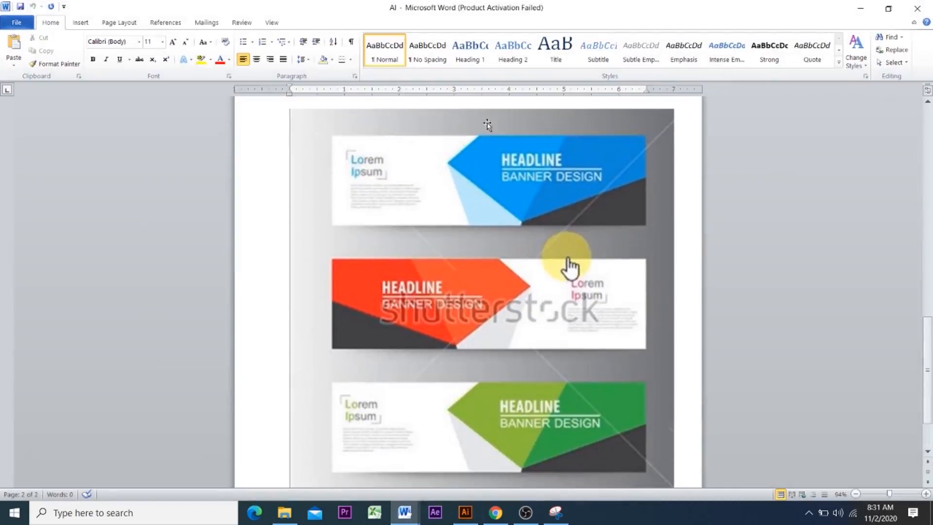
click(555, 512)
click(249, 59)
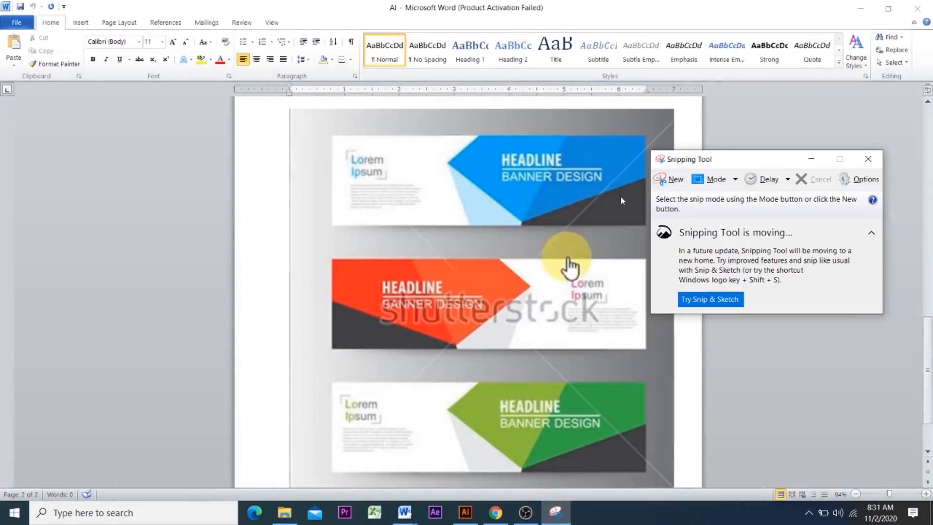
click(670, 179)
drag(326, 133, 651, 229)
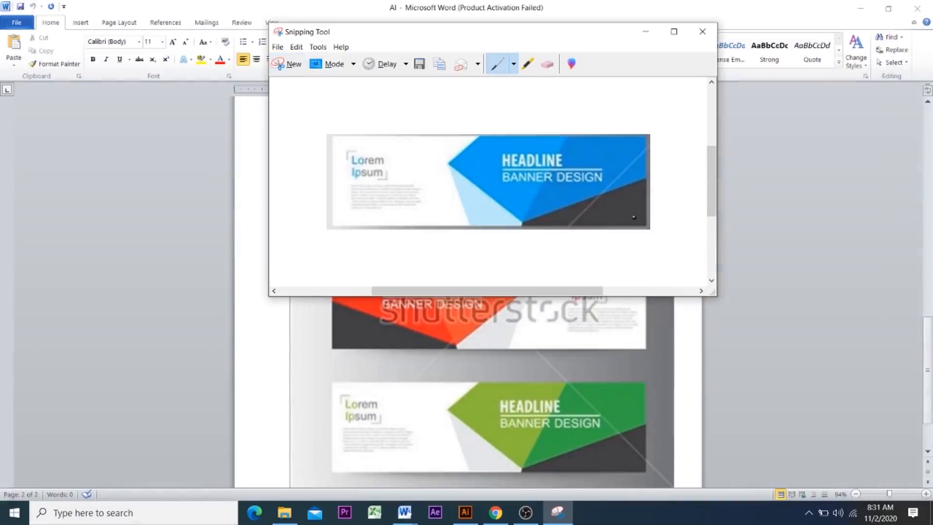
Step: Paste the blue banner snip into the blank Illustrator document and enlarge it above the artboard to about 272 cm wide
click(465, 512)
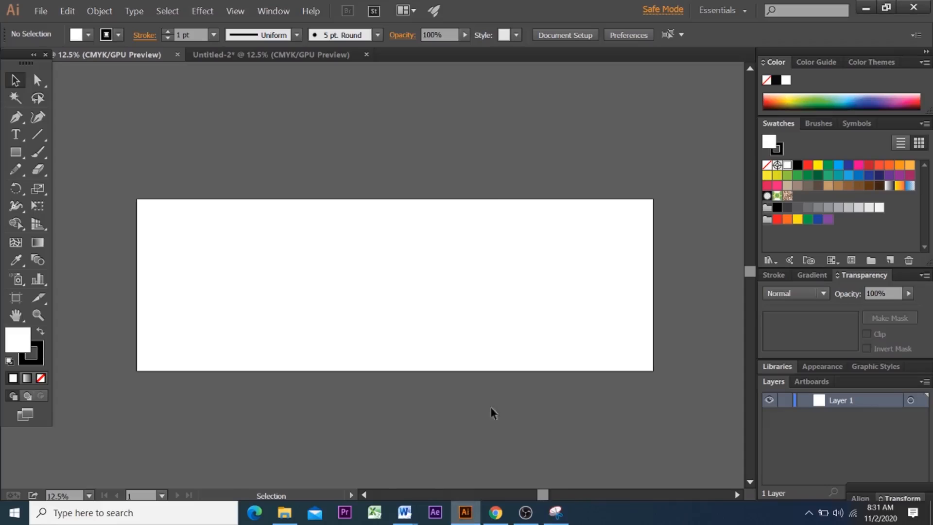
key(ctrl+v)
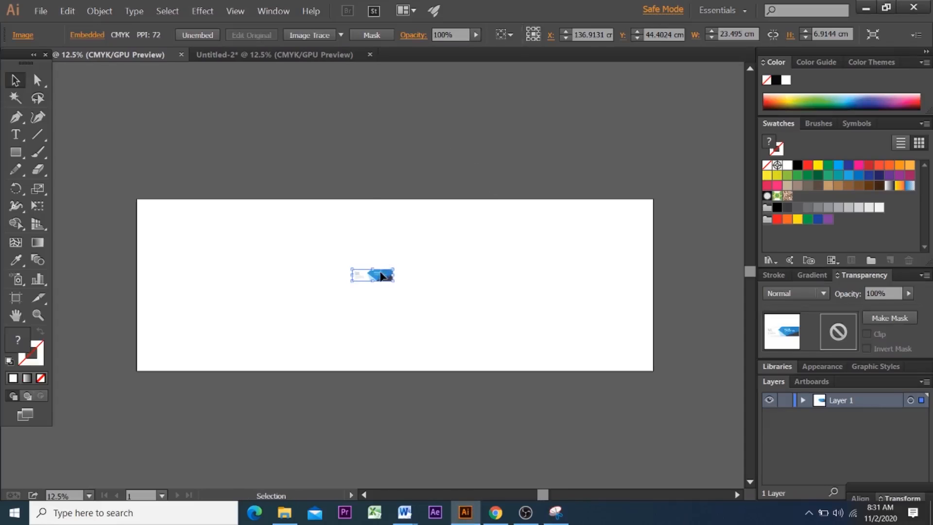
drag(382, 276, 382, 105)
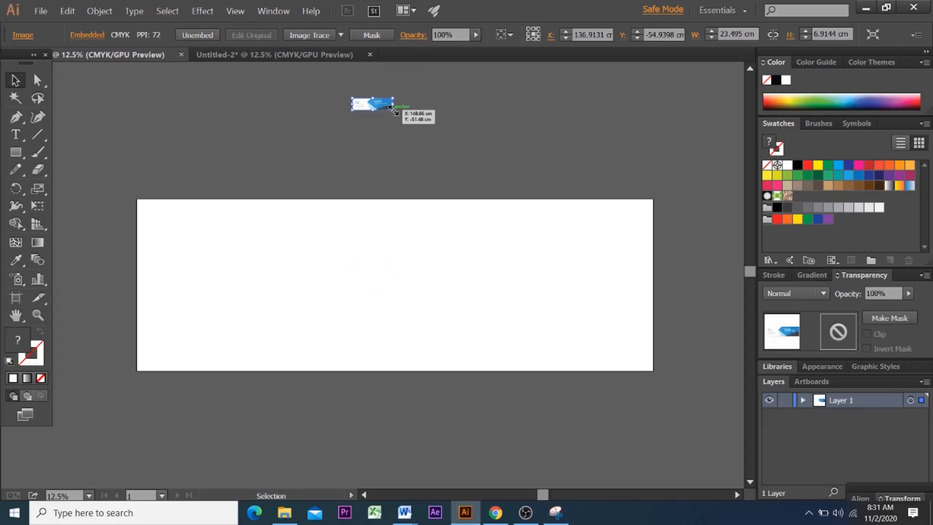
drag(393, 110, 639, 176)
drag(520, 140, 377, 127)
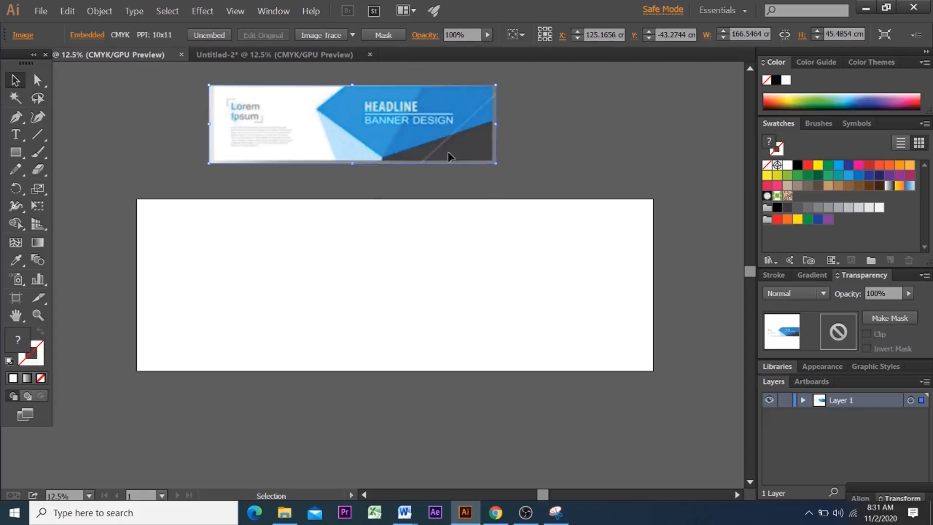
drag(494, 162, 623, 196)
drag(566, 187, 617, 201)
scroll(667, 203, up, 2)
drag(586, 193, 638, 213)
click(15, 116)
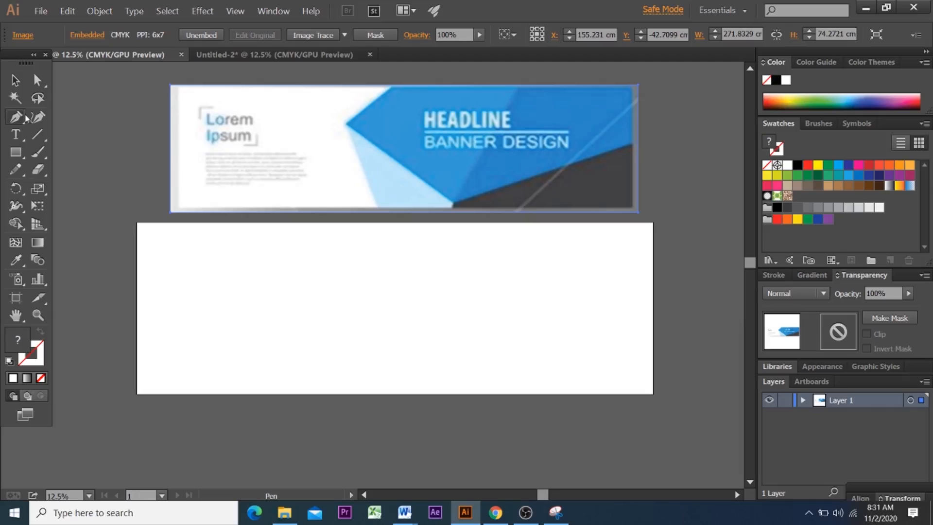
click(420, 224)
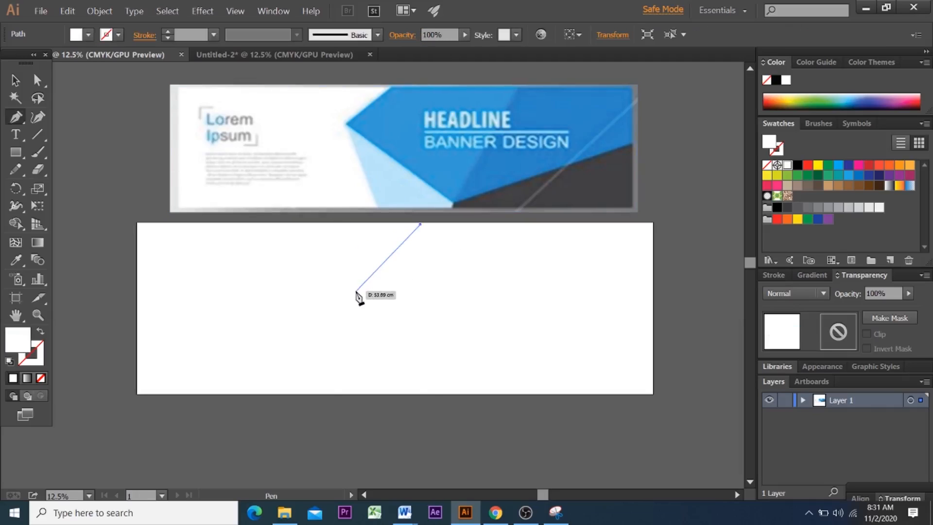
key(Escape)
click(651, 224)
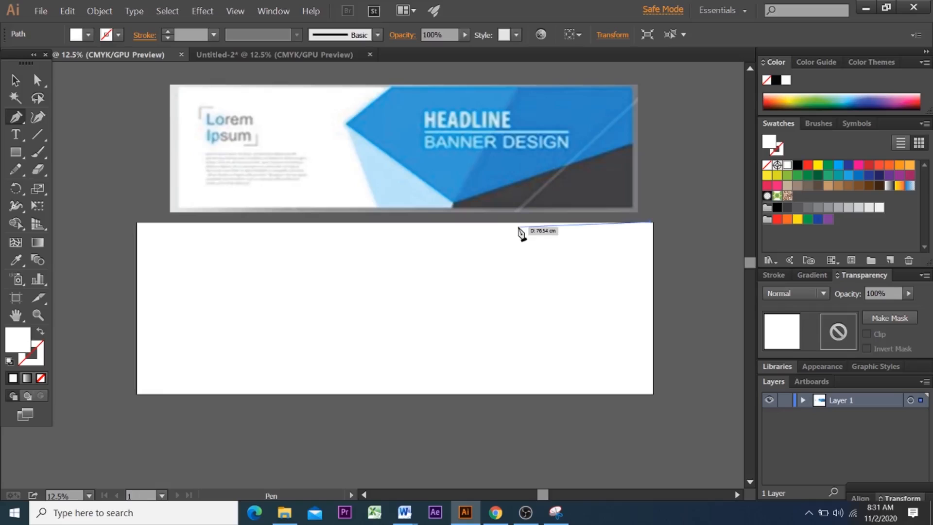
key(m)
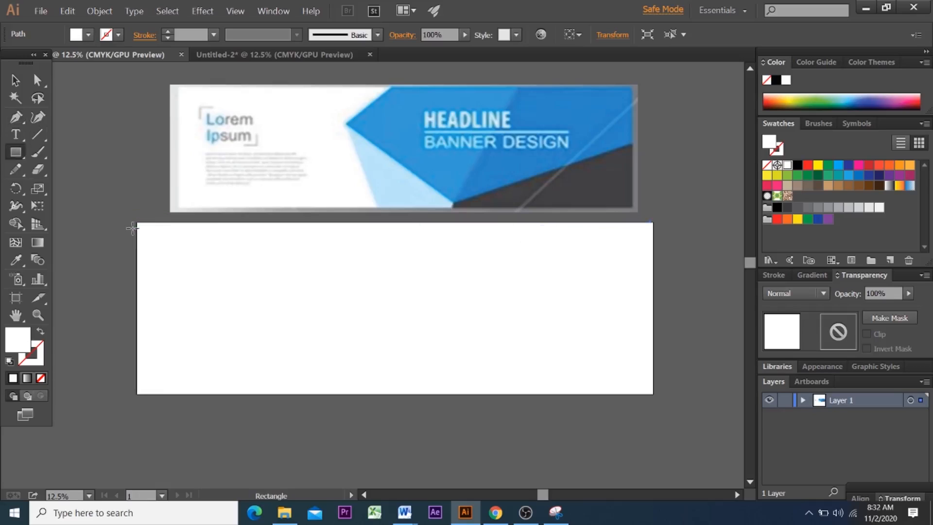
Step: Draw a white rectangle covering the artboard and inspect the objects listed in Layer 1
drag(138, 222, 654, 393)
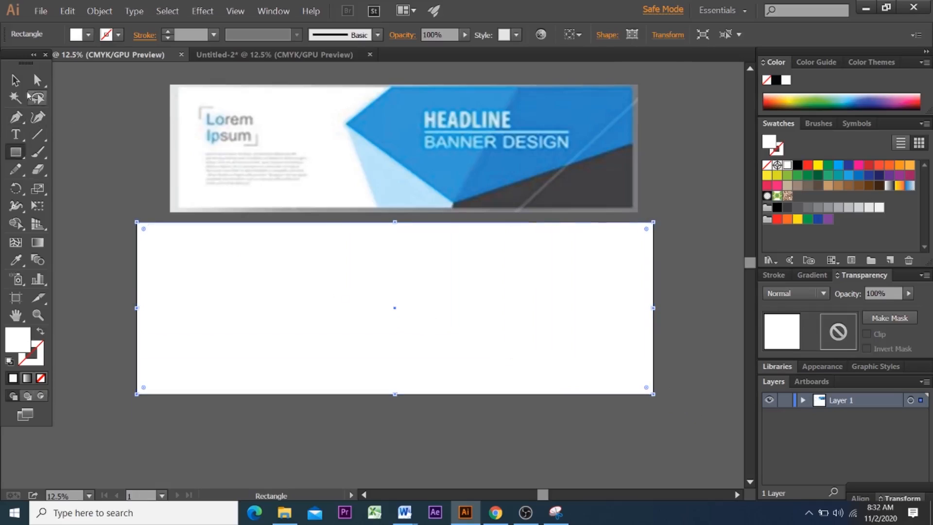
click(15, 80)
click(803, 400)
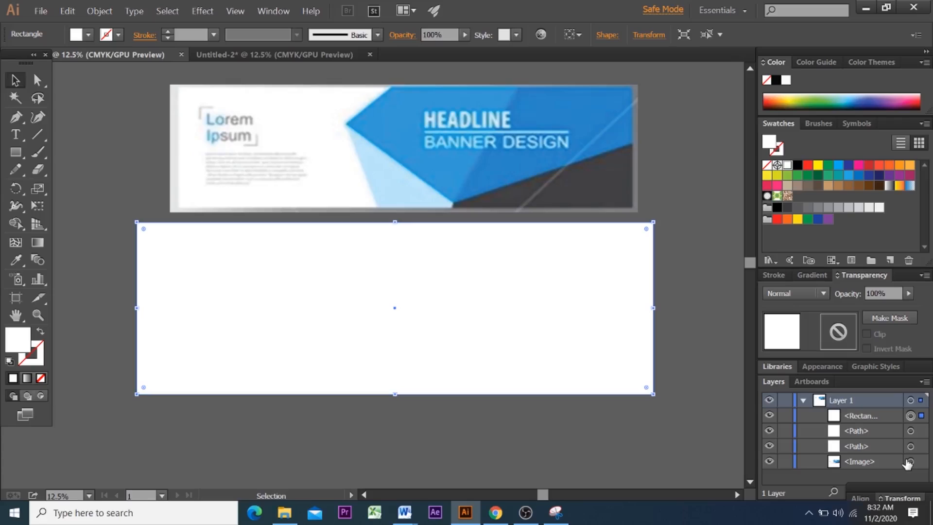
click(891, 451)
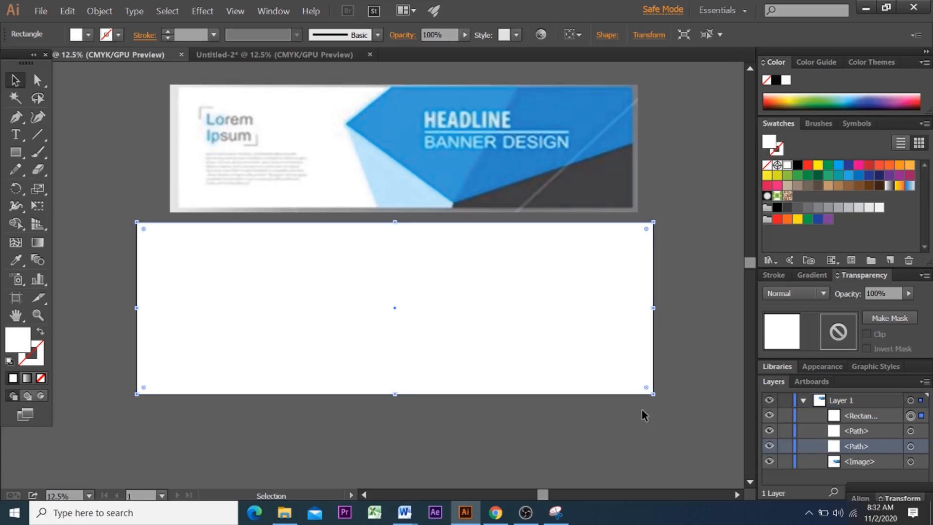
Step: Undo the artboard rectangle and the stray Pen points, and collapse Layer 1
key(ctrl+z)
key(ctrl+z)
key(ctrl+z)
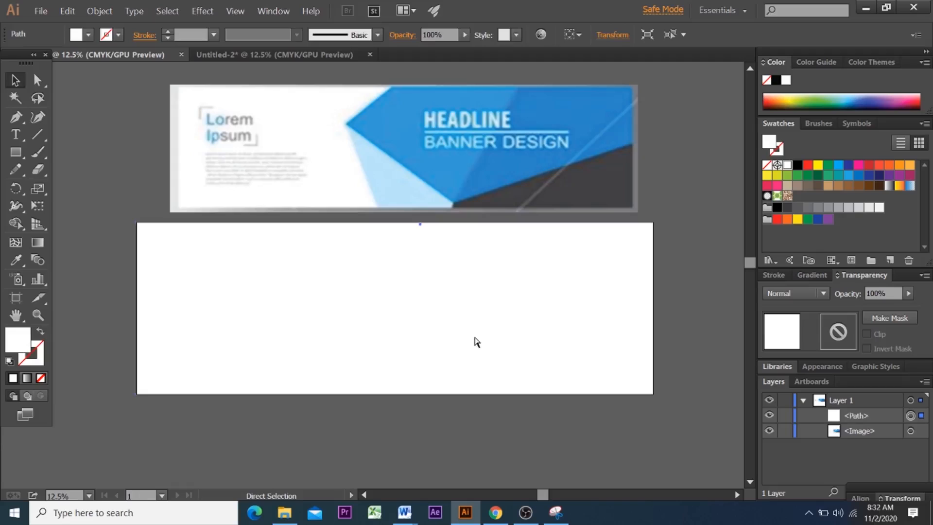
click(461, 405)
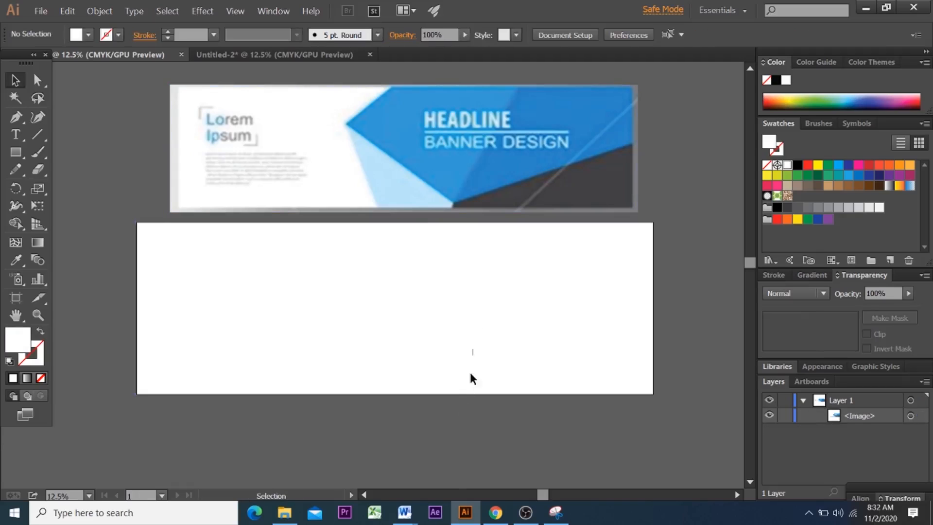
click(802, 401)
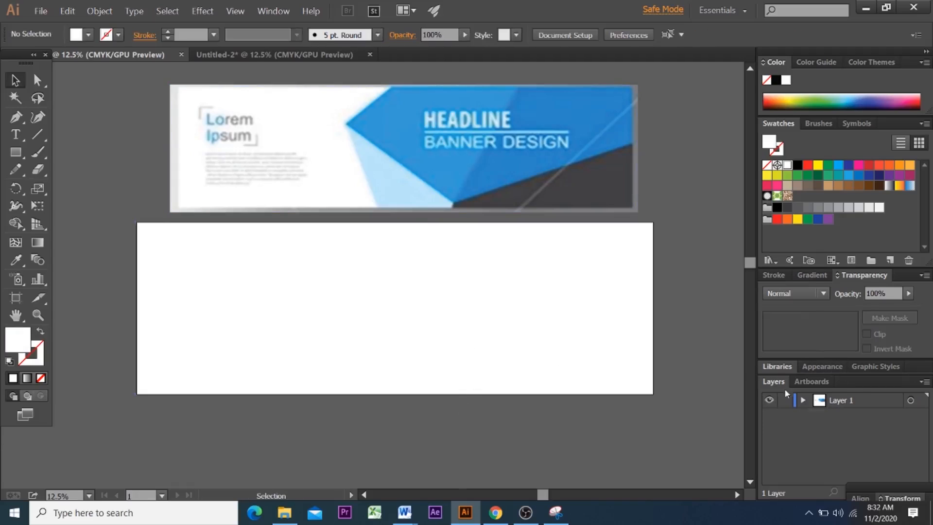
Step: Draw a white rectangle without stroke over the whole artboard and lock it in Layer 1
click(16, 152)
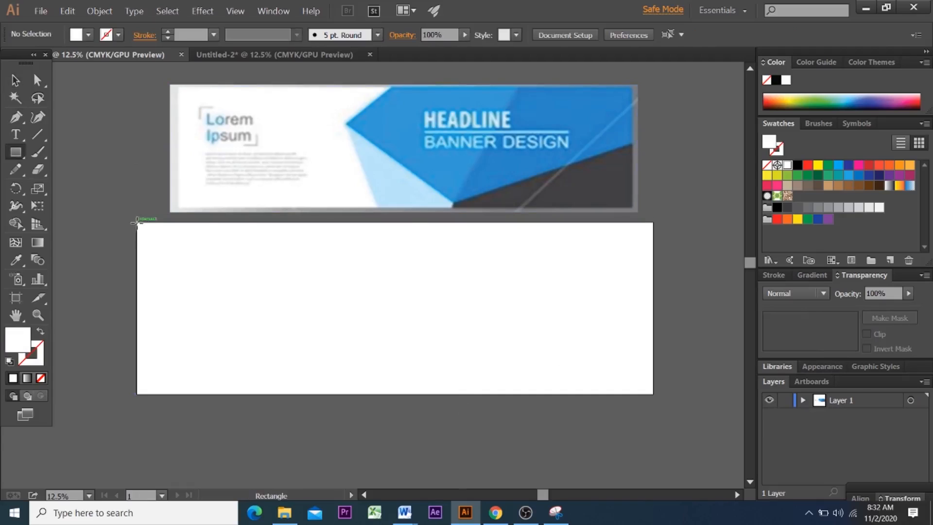
drag(137, 223, 653, 393)
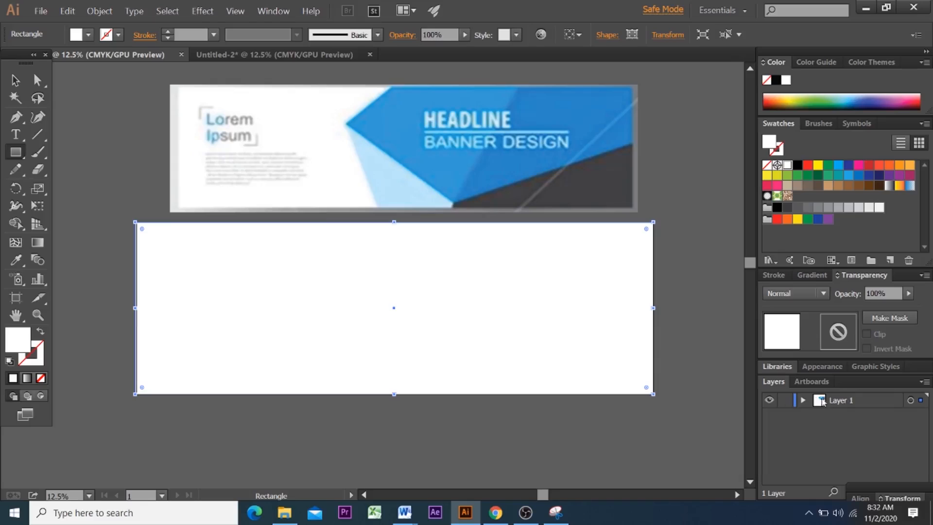
click(803, 401)
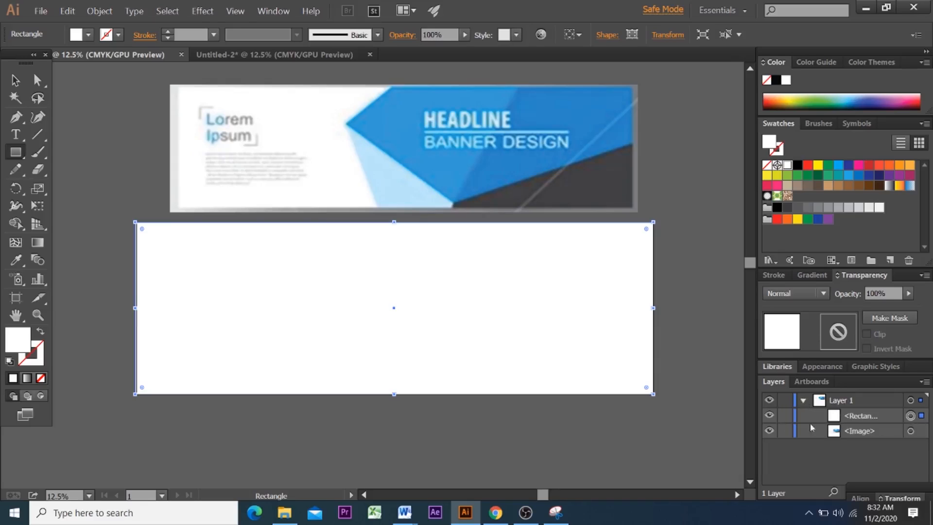
click(785, 416)
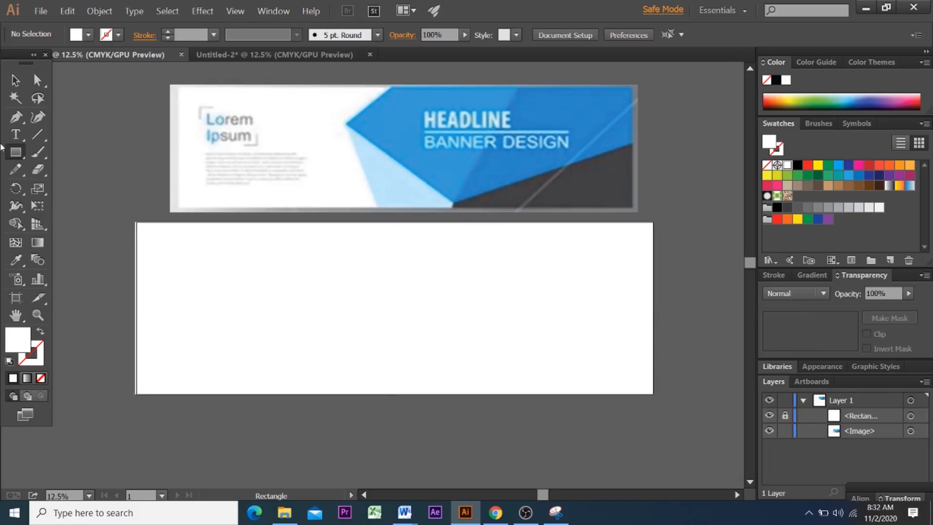
click(16, 80)
Step: Trace the reference's darker blue facet in the artboard's upper-right corner as a four-point Pen path, with its lowest tip about 91 cm down
click(17, 117)
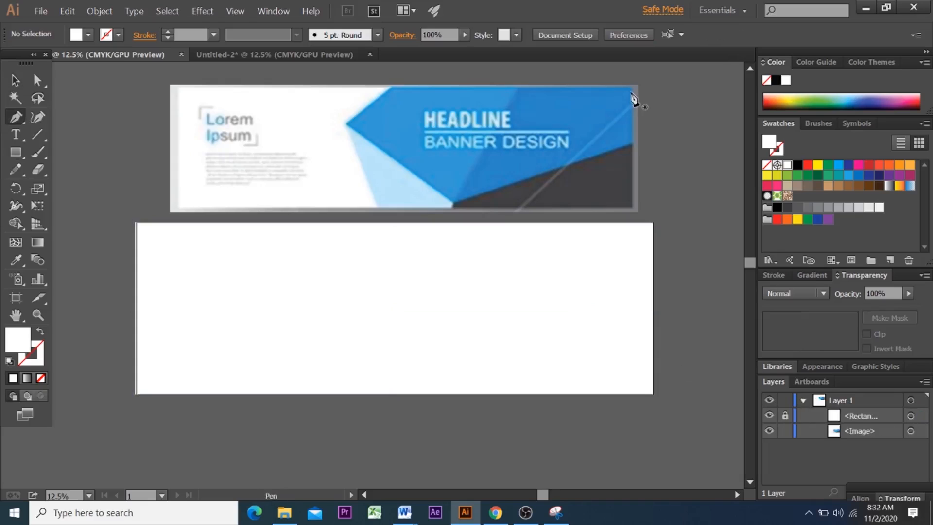
click(652, 225)
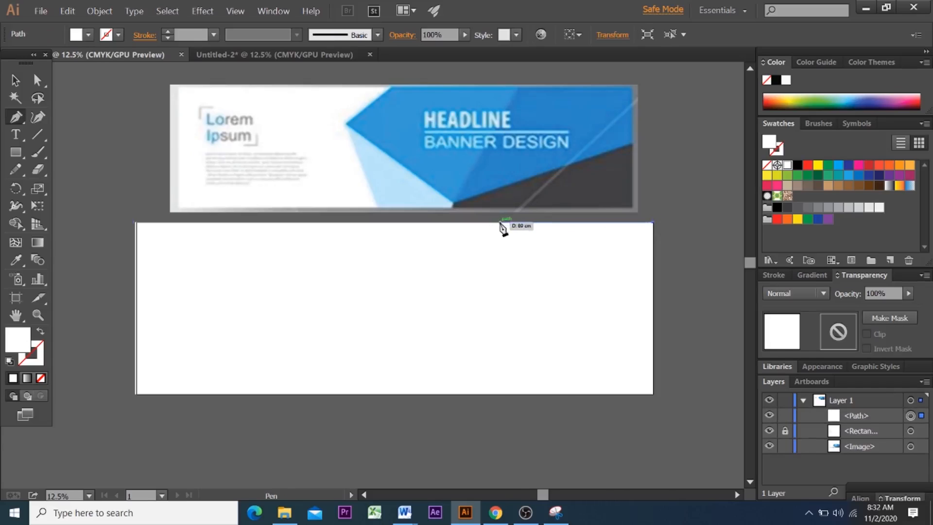
click(500, 223)
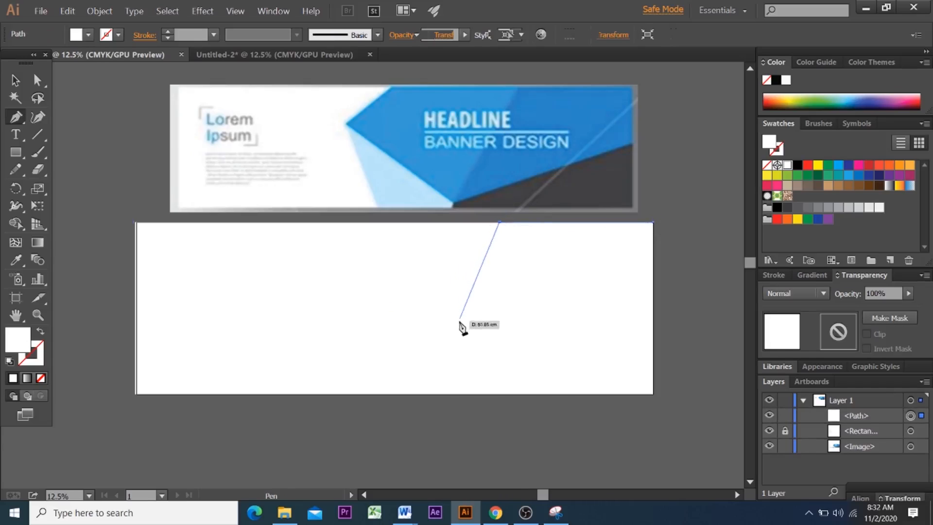
click(440, 379)
click(440, 391)
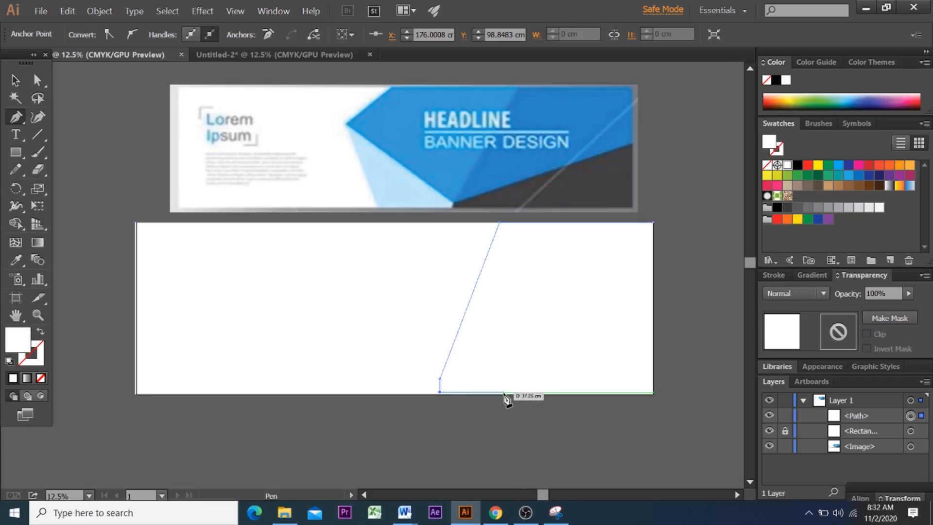
key(ctrl+z)
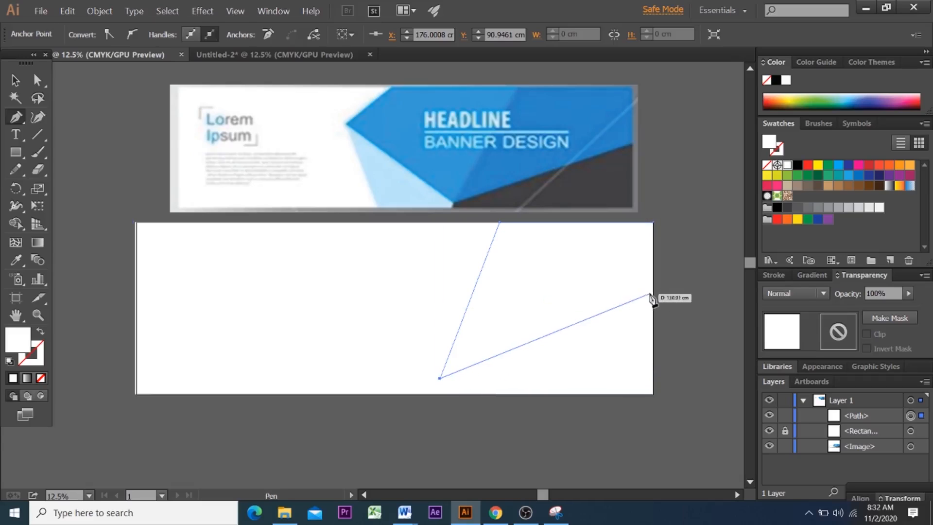
click(652, 298)
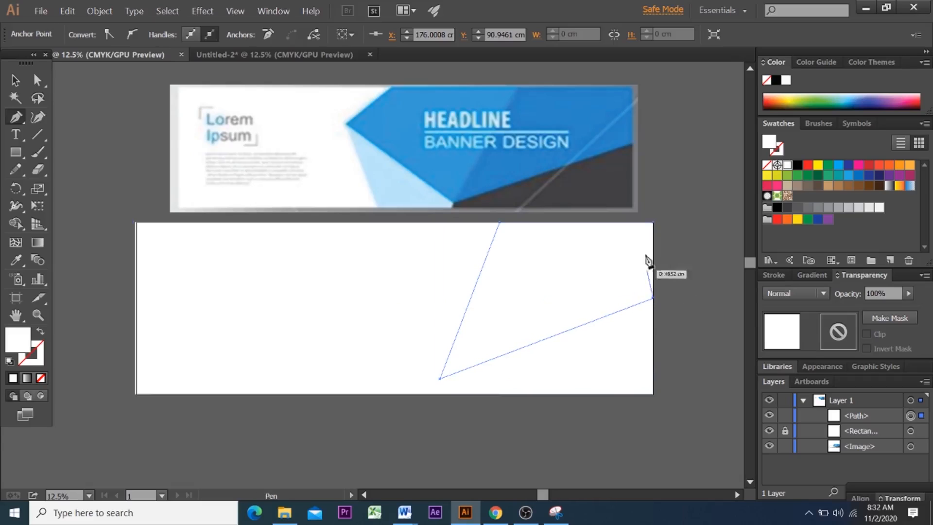
click(652, 223)
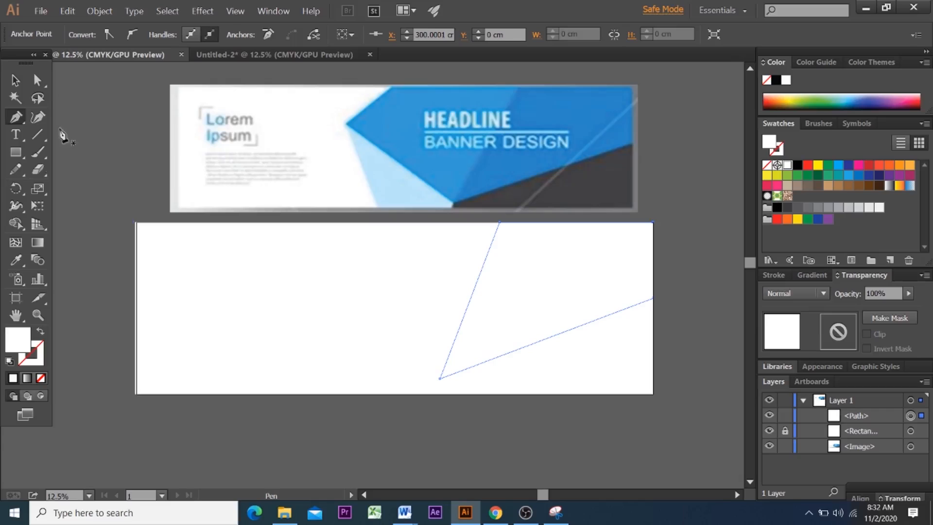
Step: Fill the upper-right facet with the darker blue sampled from the reference banner and lock its path
click(17, 261)
click(579, 112)
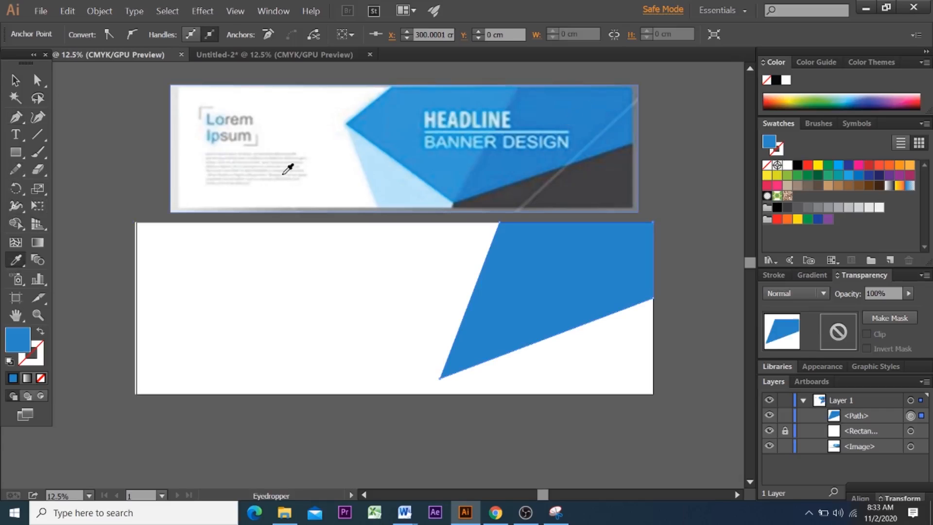
click(14, 117)
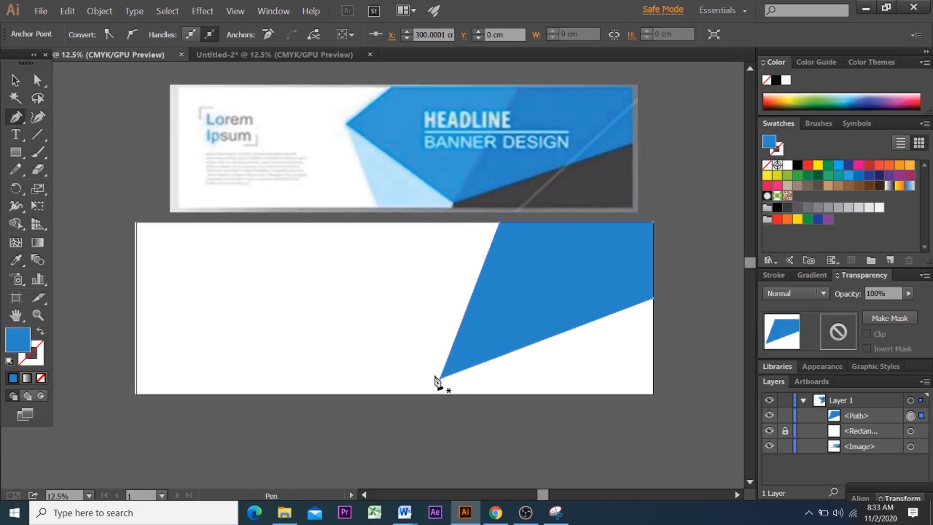
click(440, 378)
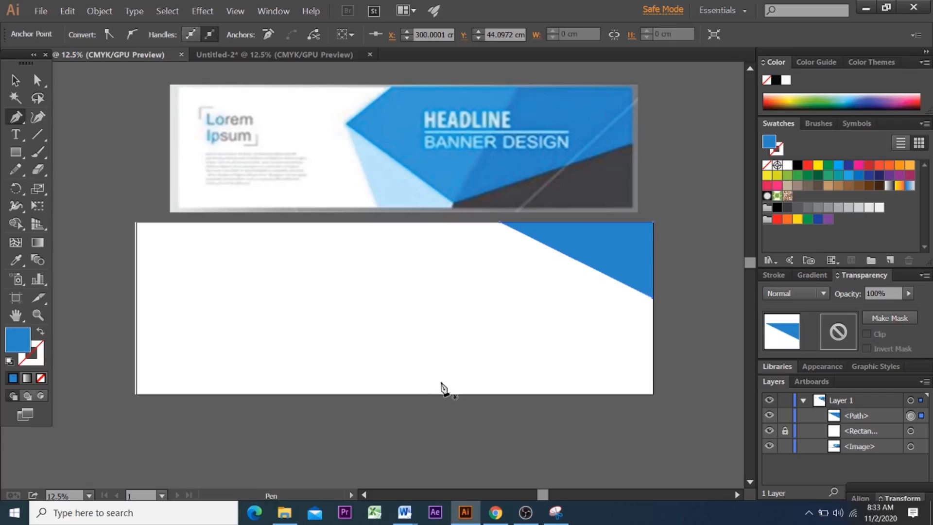
key(ctrl+z)
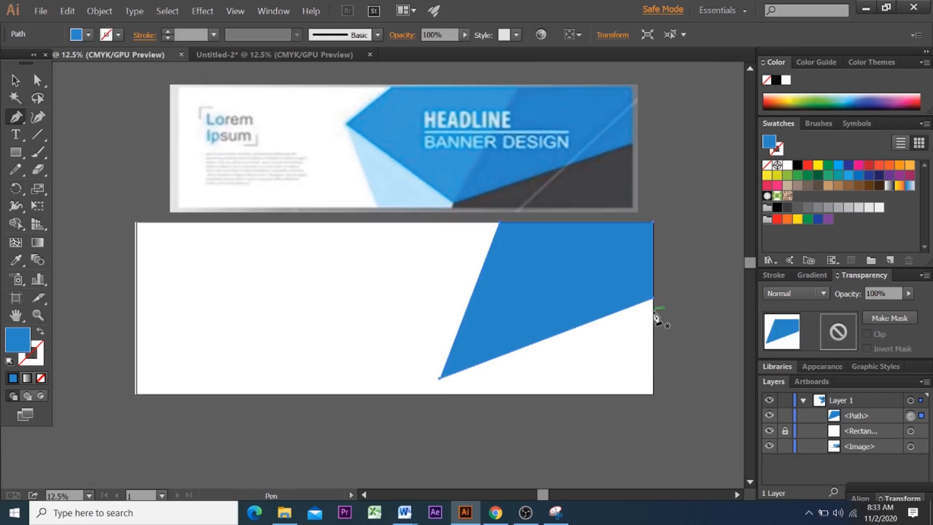
click(786, 416)
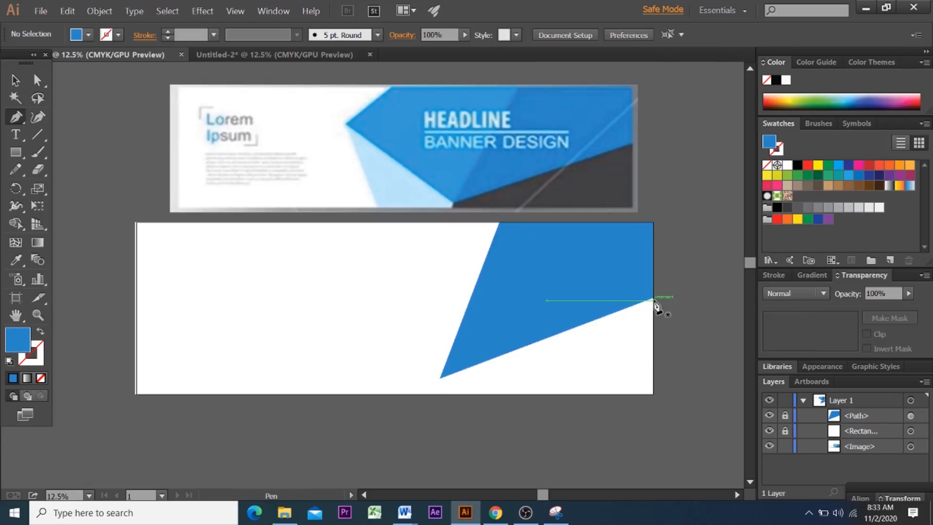
Step: Draw a closed Pen shape below the blue facet, along the artboard's right and lower edges to about X 175 cm and up to the facet's tip
click(654, 302)
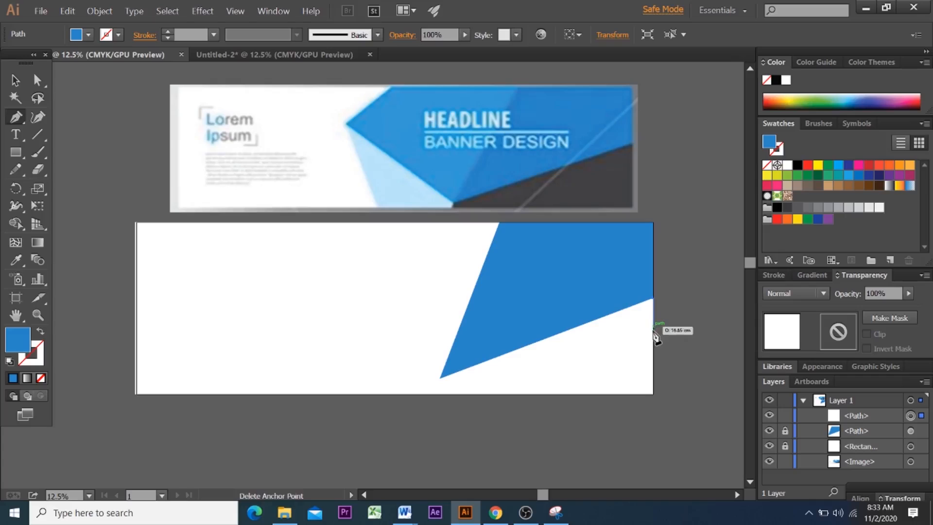
click(654, 395)
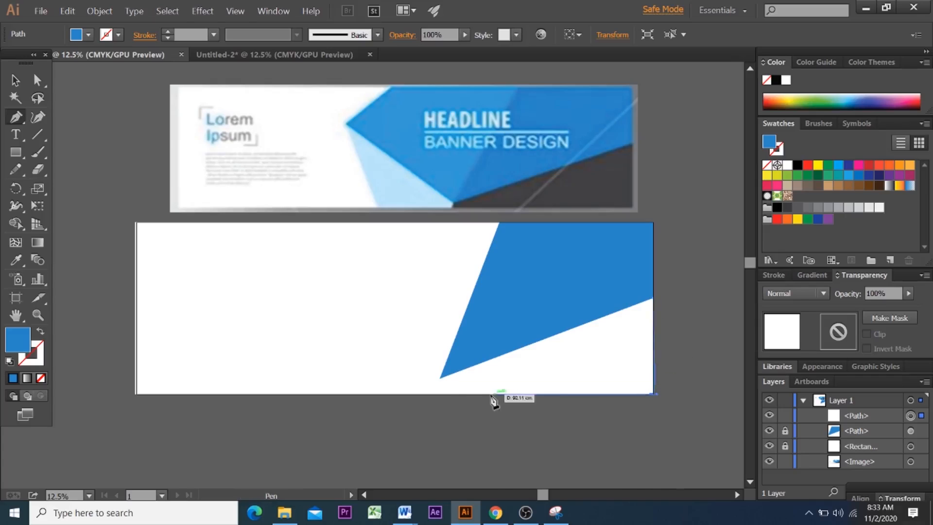
click(439, 394)
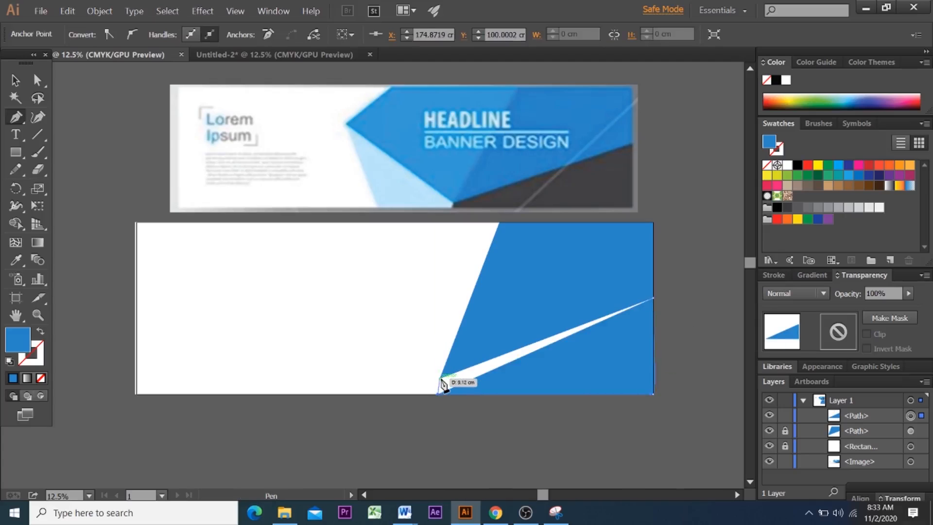
click(441, 378)
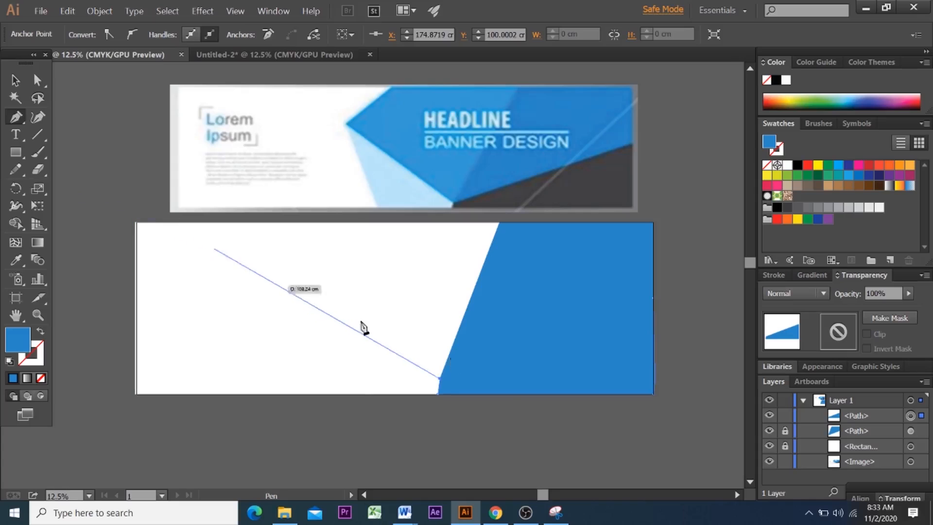
click(651, 299)
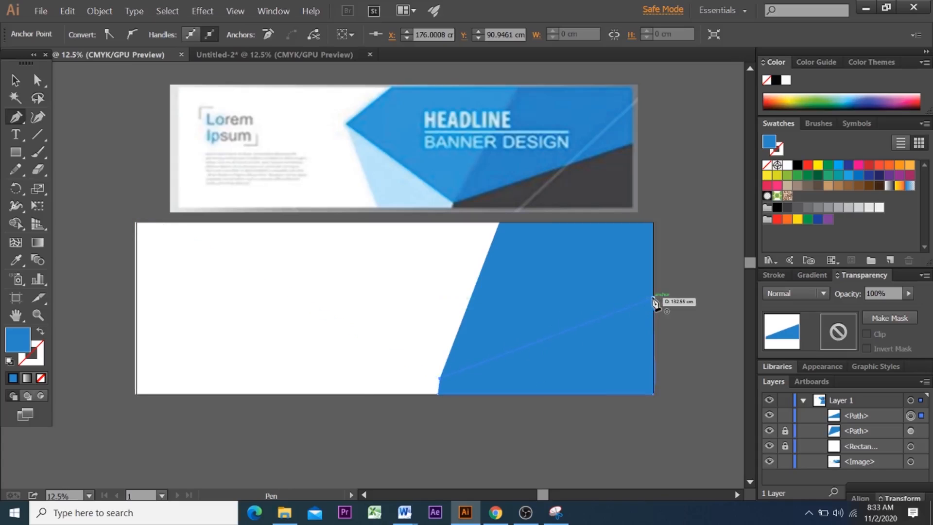
Step: Fill the lower-right shape with the dark gray sampled from the reference banner and lock its path
click(15, 260)
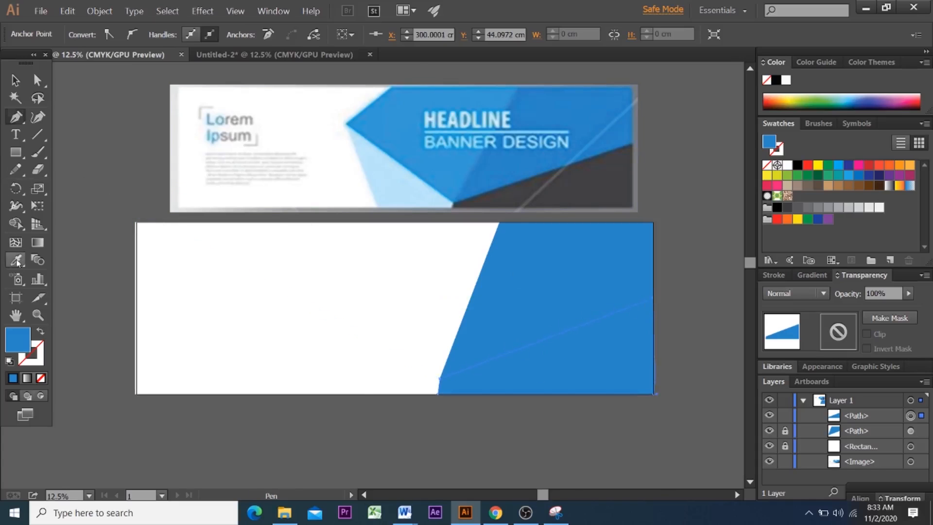
click(605, 175)
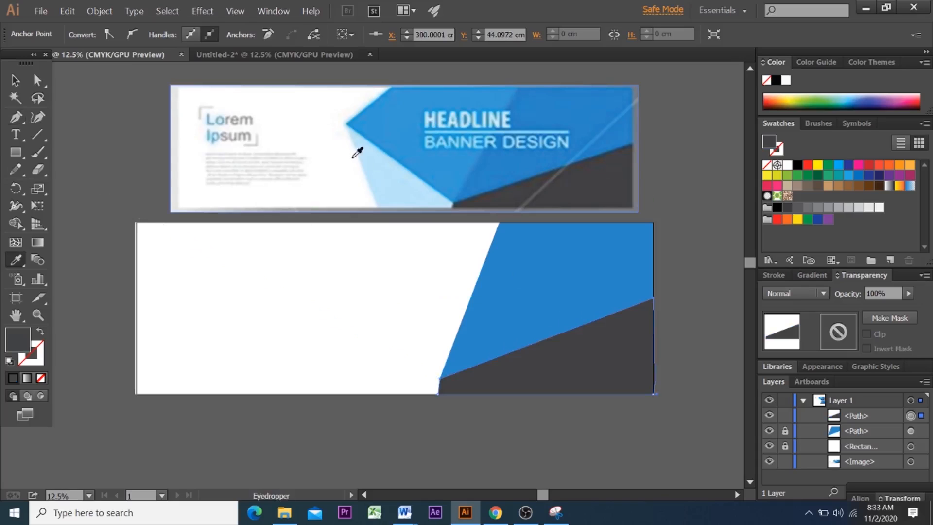
click(16, 118)
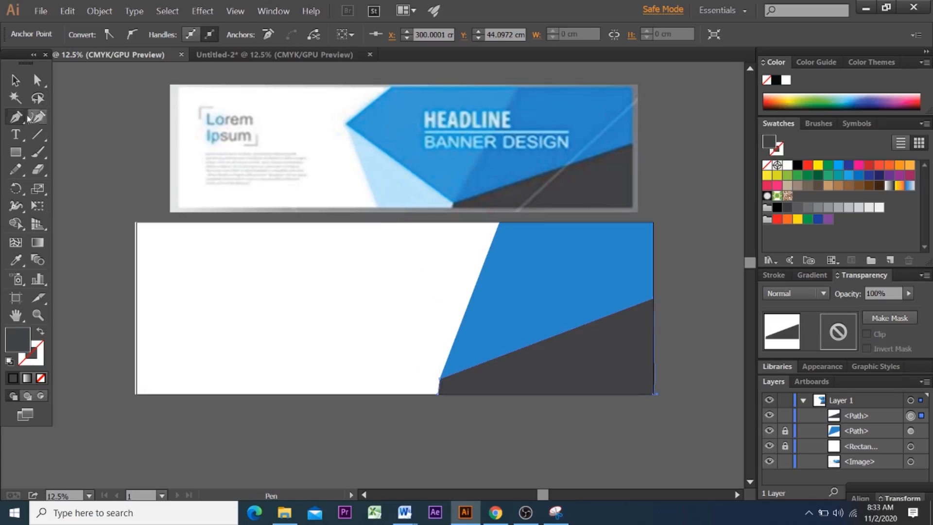
click(785, 416)
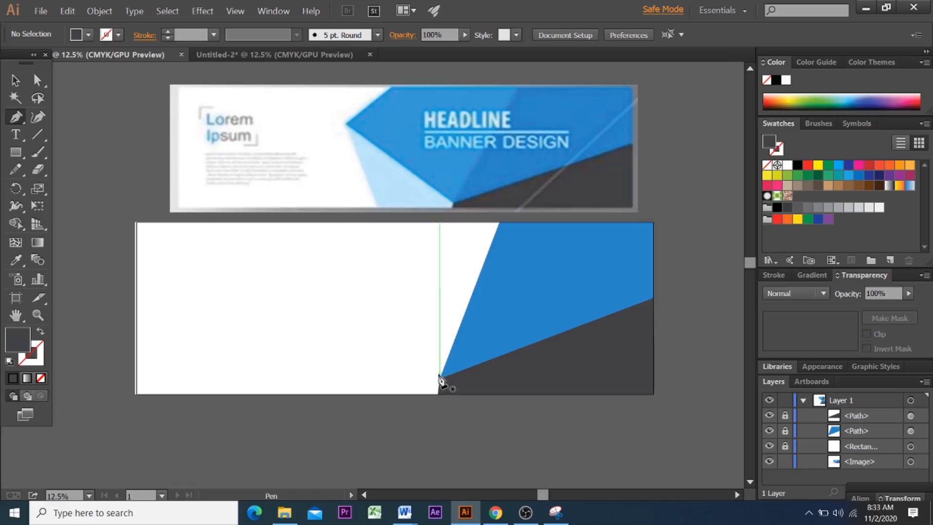
Step: Trace the pointed facet beside the darker blue one with the Pen tool, its outer corner at about X 118, Y 27 cm
click(440, 379)
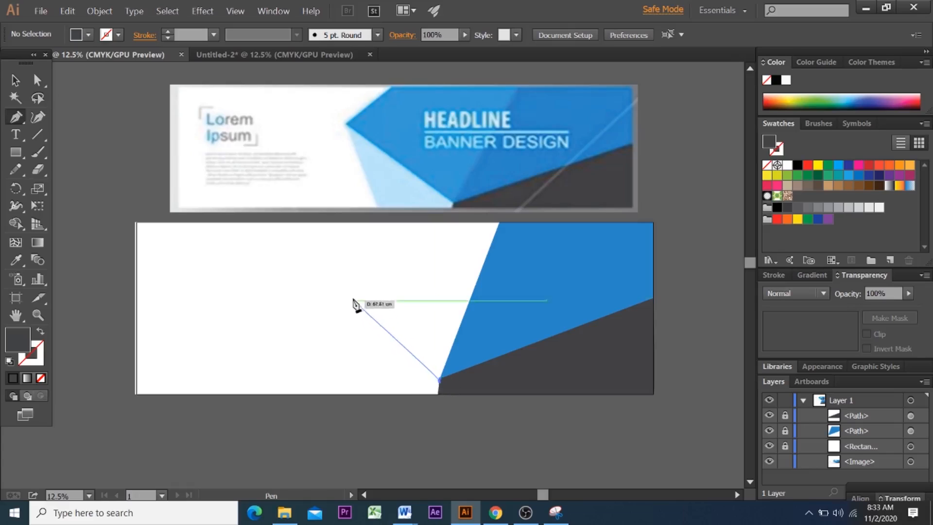
click(339, 268)
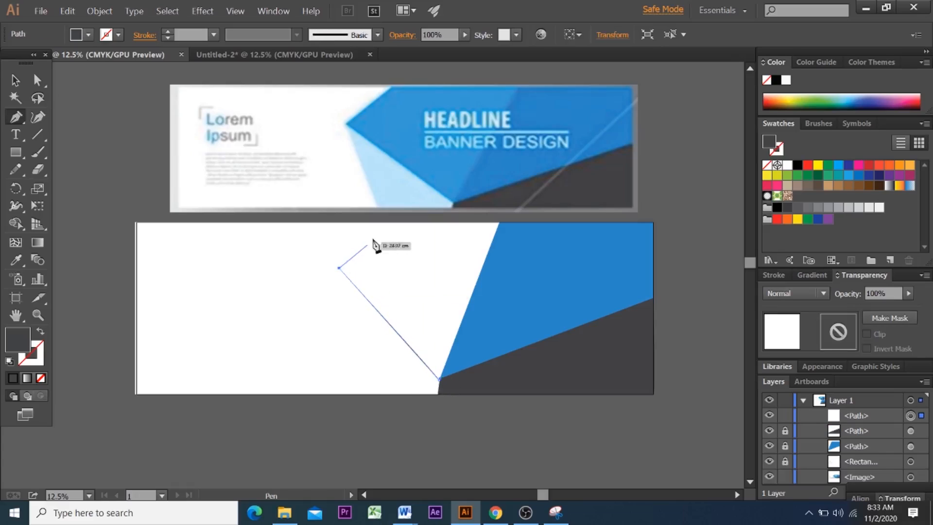
click(390, 223)
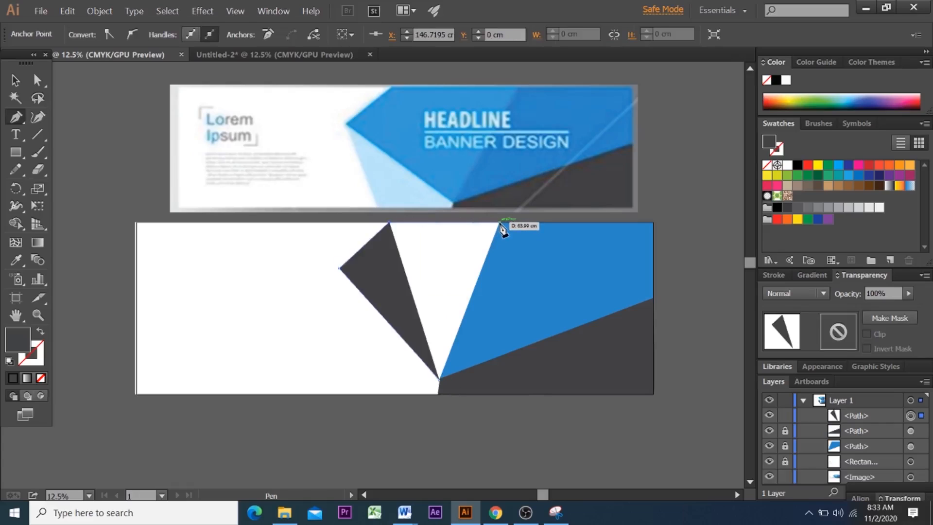
click(499, 224)
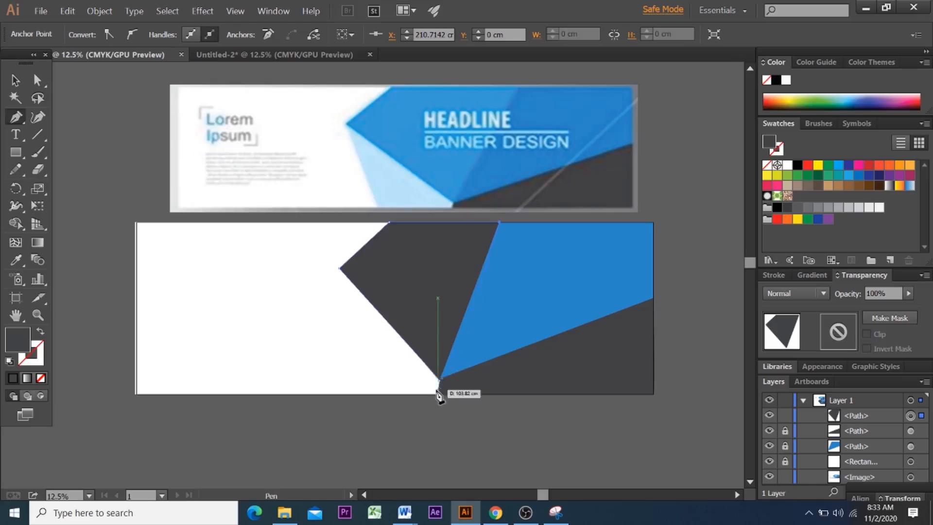
click(438, 379)
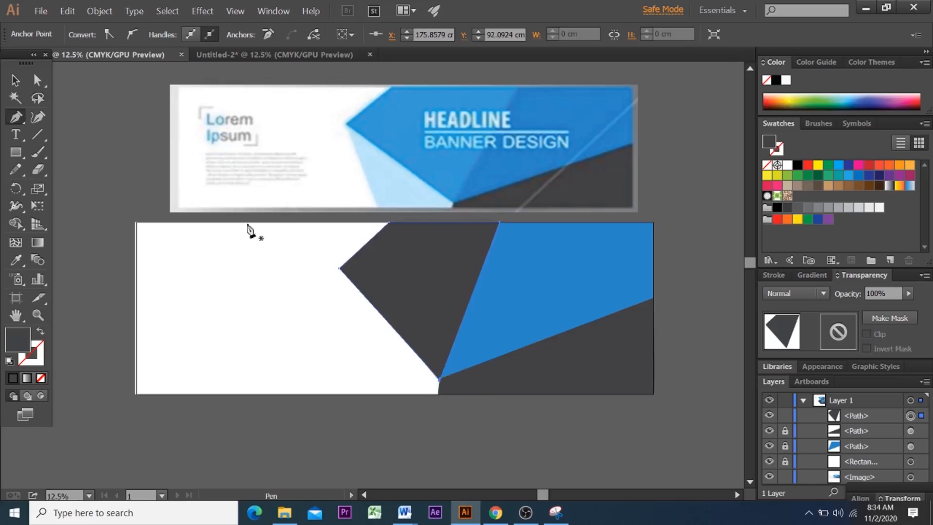
Step: Fill the pointed facet with the lighter blue sampled from the reference banner and lock its path
key(v)
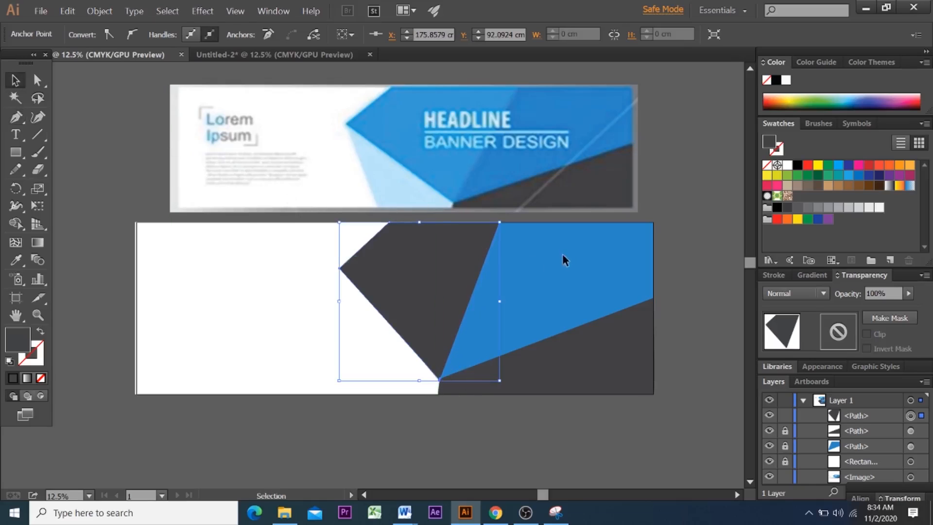
click(22, 261)
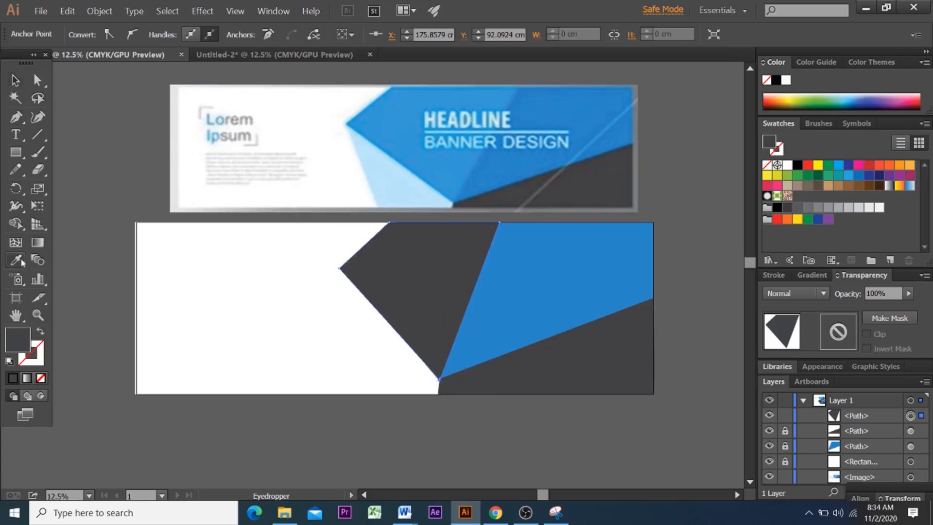
click(467, 92)
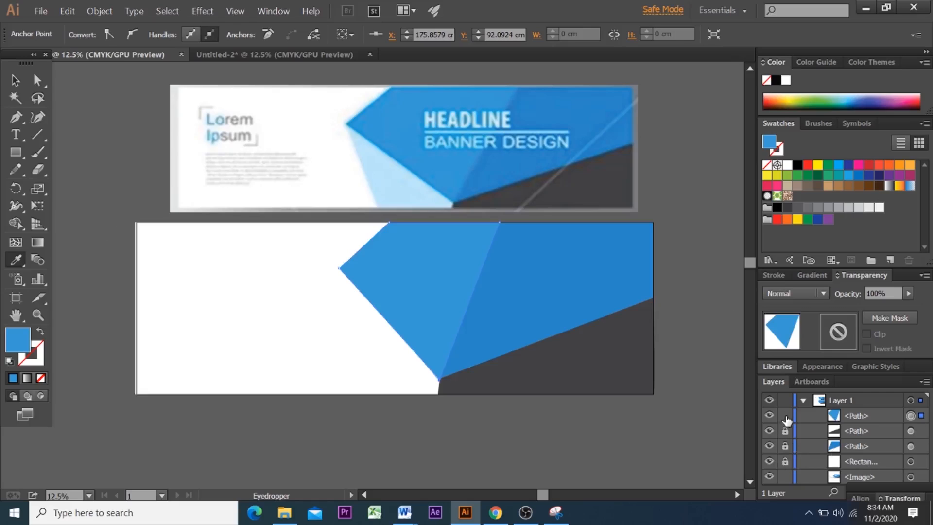
click(785, 416)
Step: Trace the lower facet with the Pen tool from the pointed facet's outer corner to about X 133 and 175 cm on the artboard's lower edge
key(p)
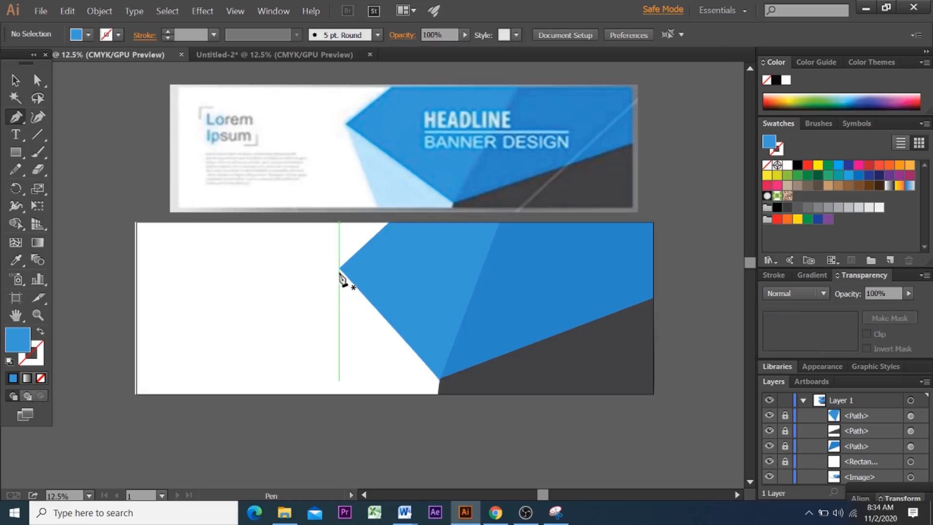
click(340, 269)
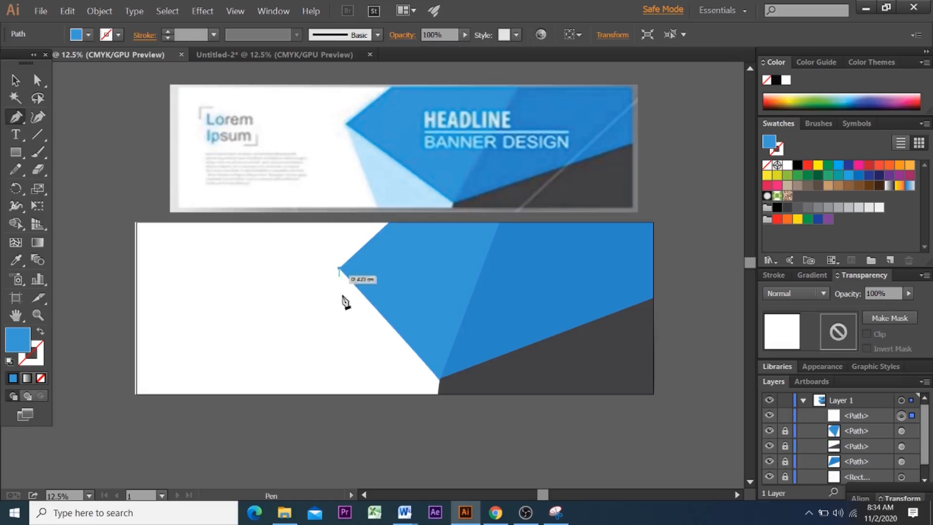
click(365, 393)
click(440, 392)
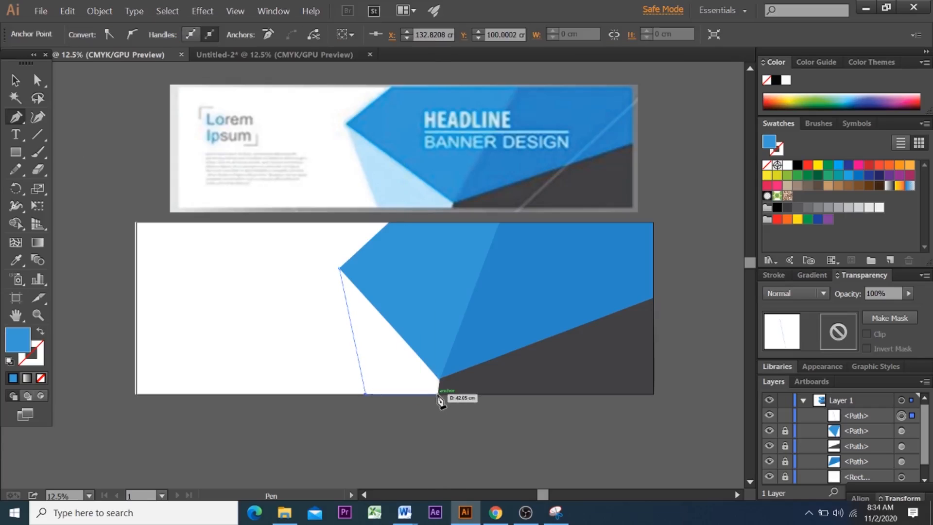
click(440, 380)
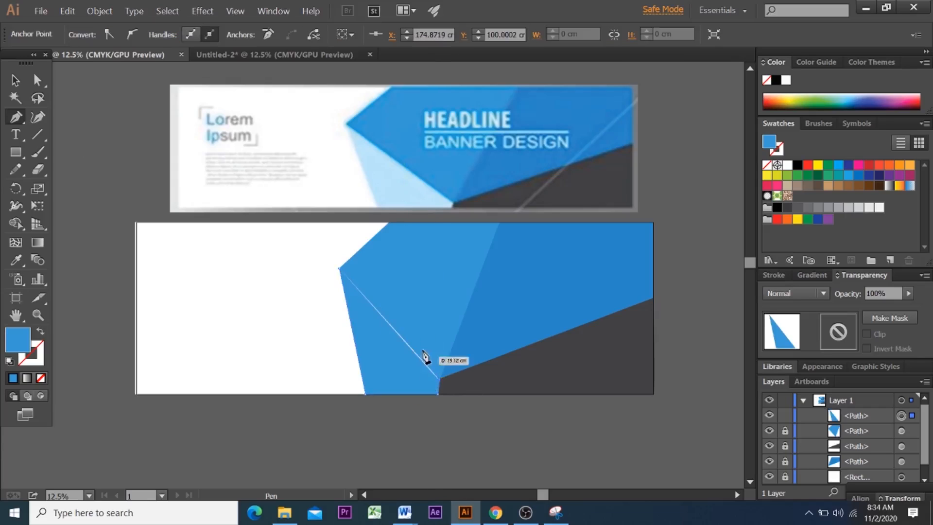
click(339, 268)
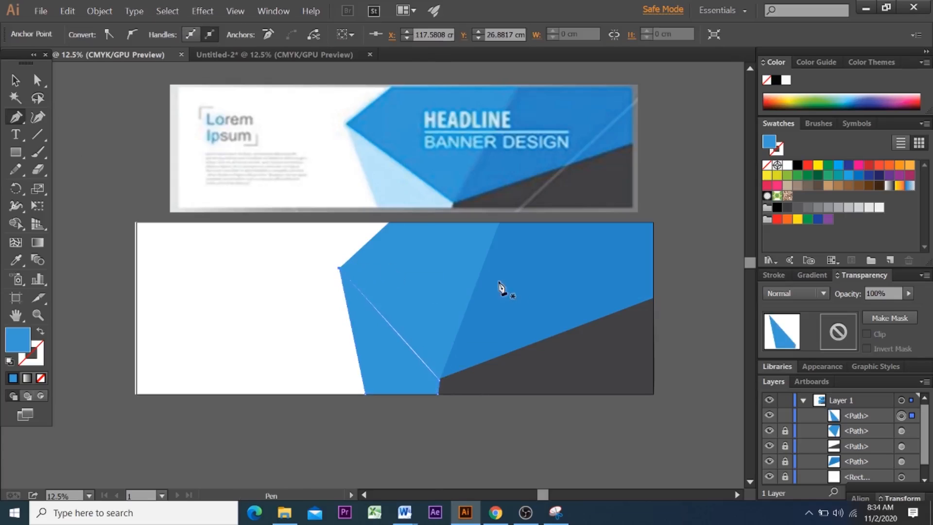
Step: Undo the facet's closing points and redraw its upper inner corner slightly overlapping the tip of the dark gray shape
key(ctrl+z)
key(ctrl+z)
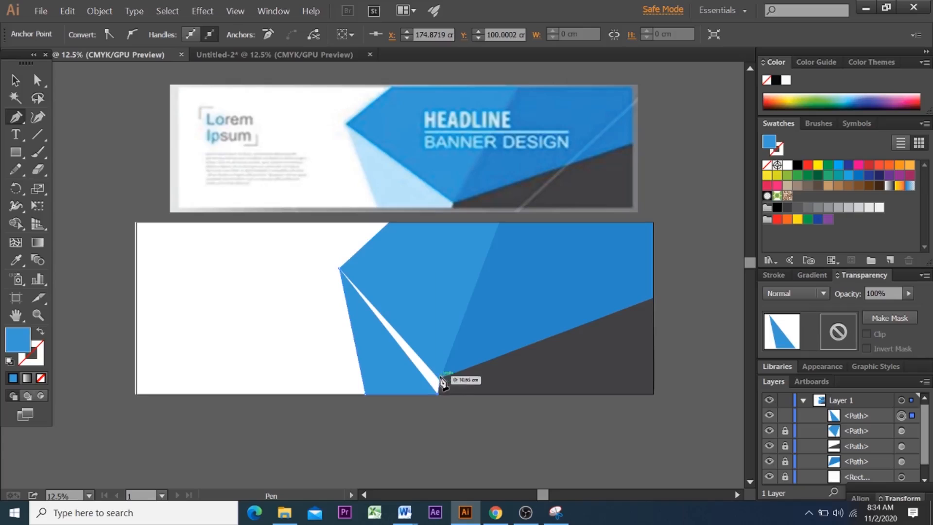
click(439, 380)
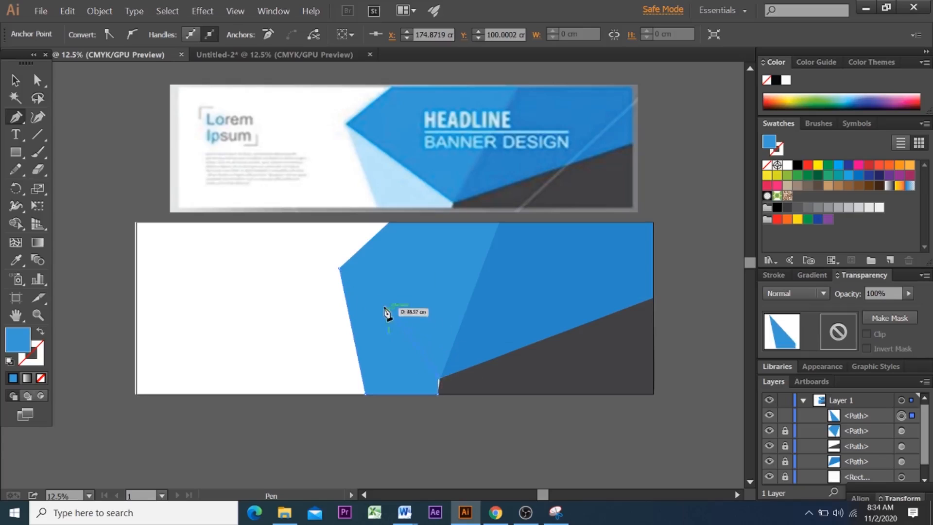
click(339, 269)
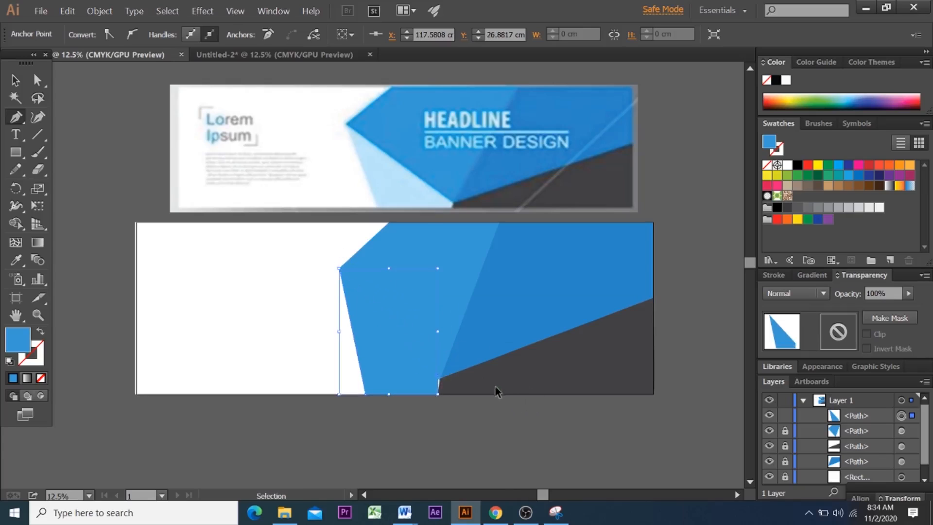
key(ctrl+z)
key(ctrl+z)
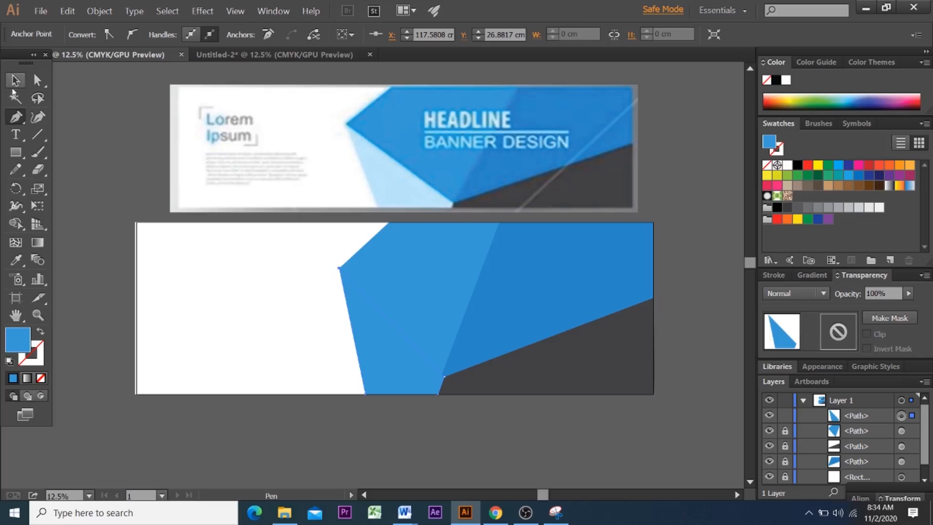
Step: Fill the new lower facet with the pale blue sampled from the reference banner
click(15, 79)
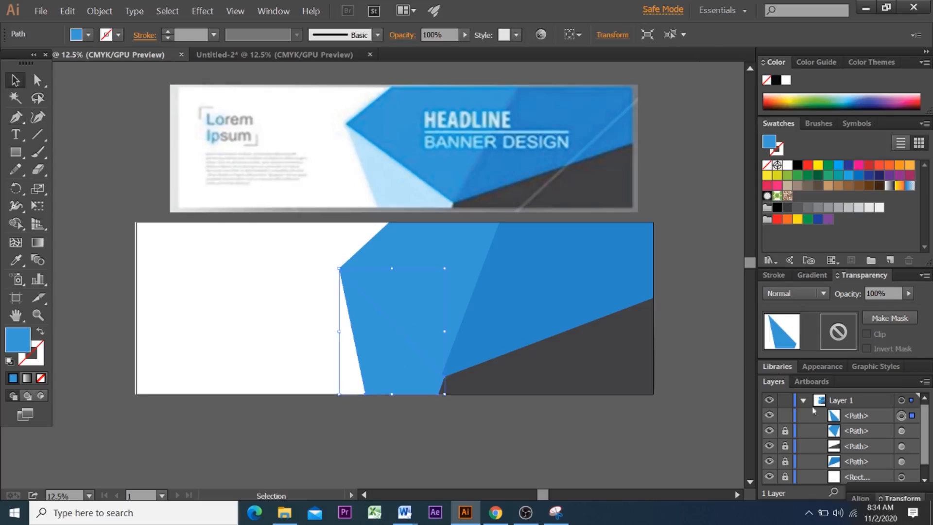
click(16, 260)
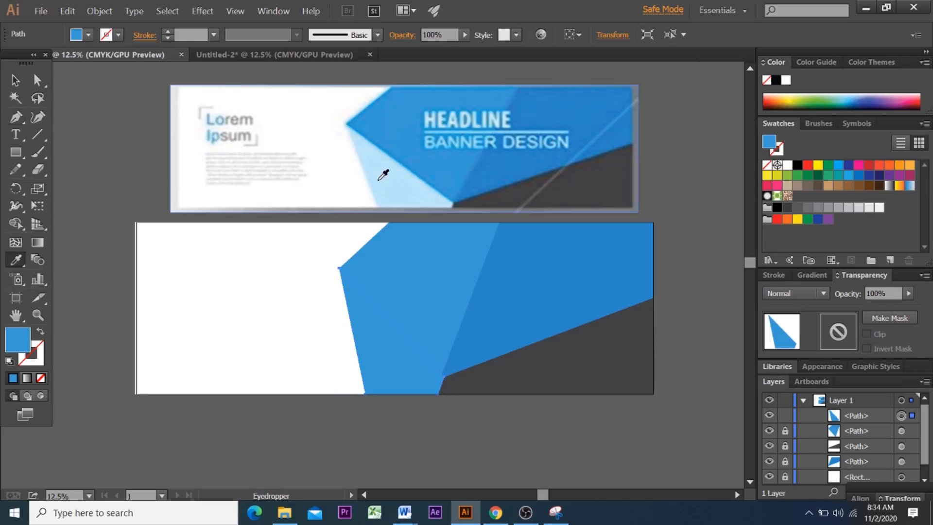
click(393, 176)
click(15, 80)
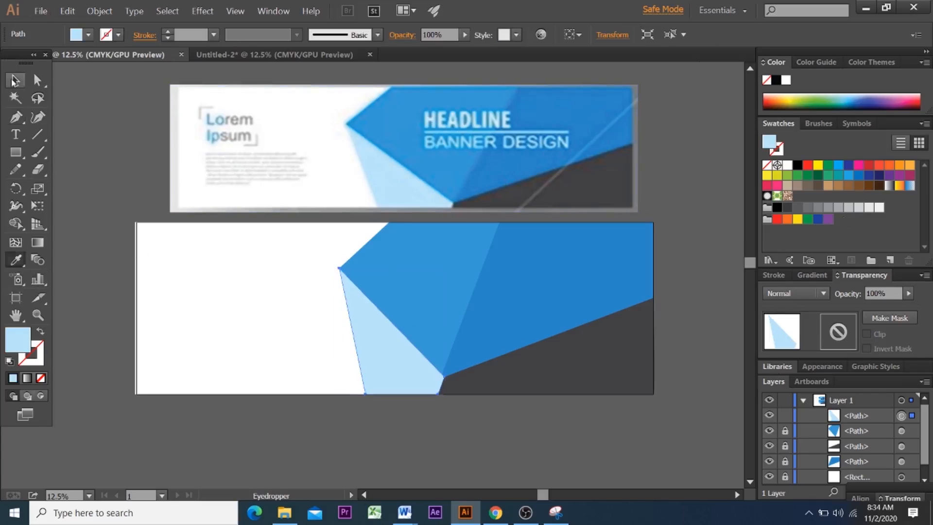
Step: Move the pale blue facet's path beneath the other facets, directly above the white background rectangle in the stacking order
click(224, 316)
click(406, 372)
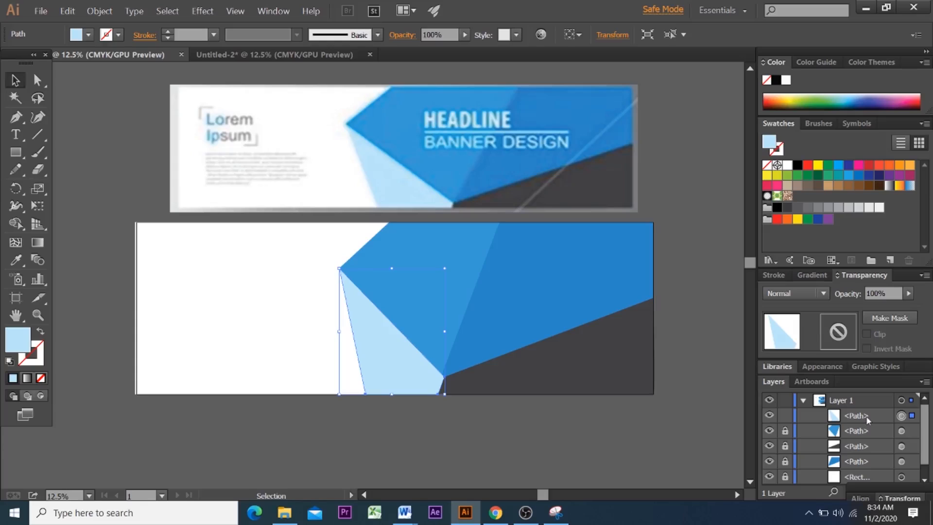
drag(866, 416, 863, 470)
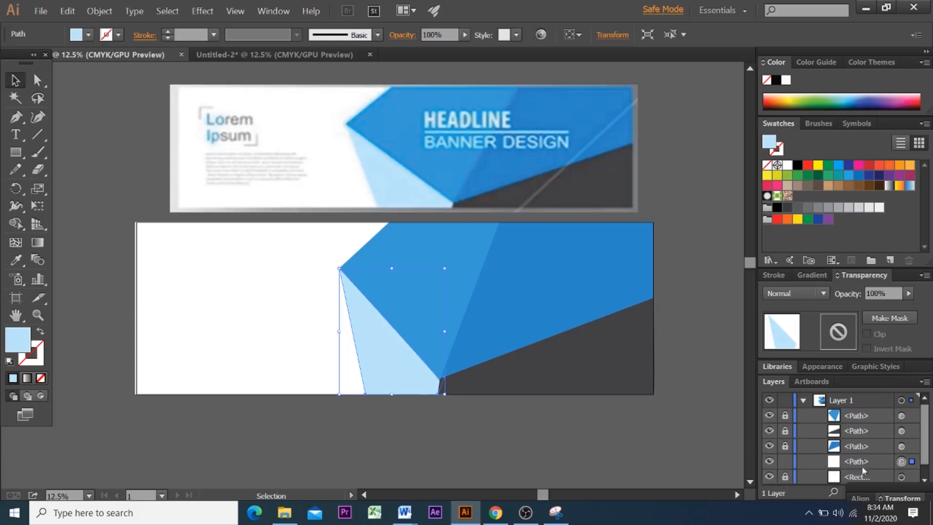
click(617, 430)
scroll(611, 392, down, 1)
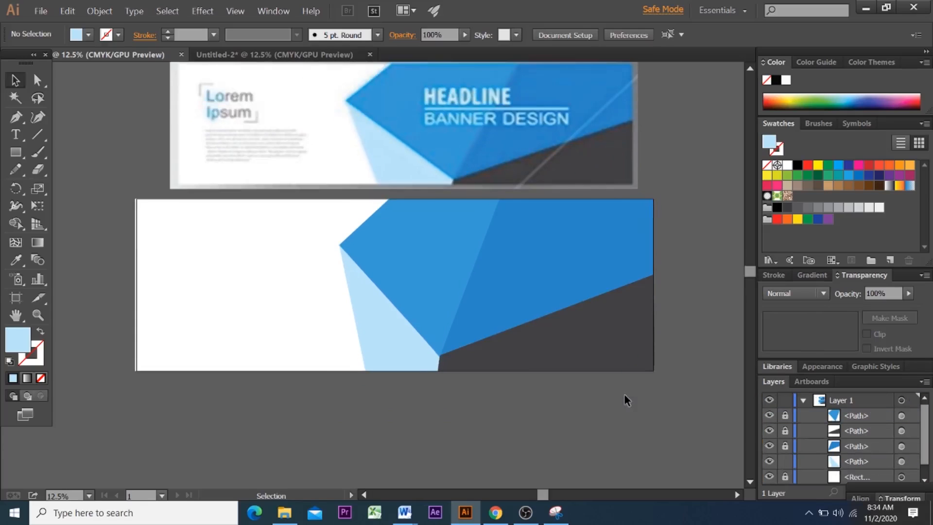
scroll(634, 379, up, 4)
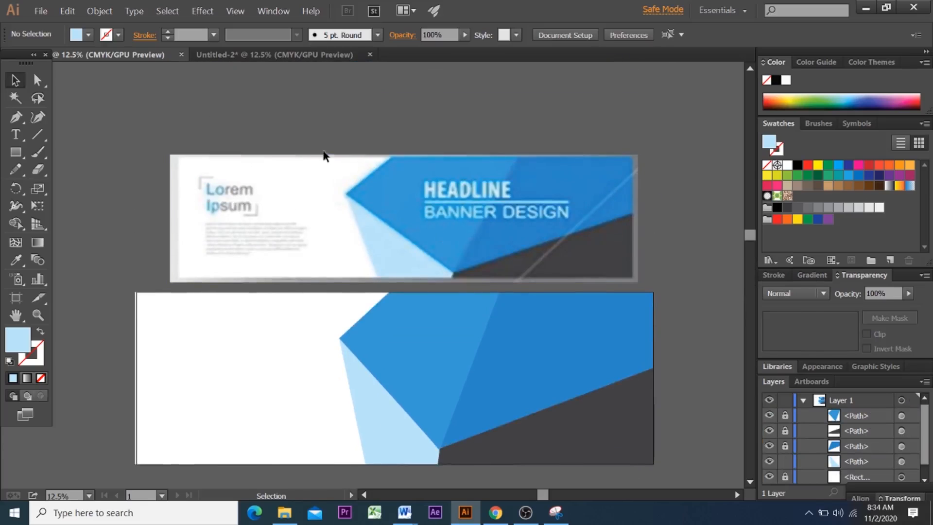
scroll(678, 311, down, 4)
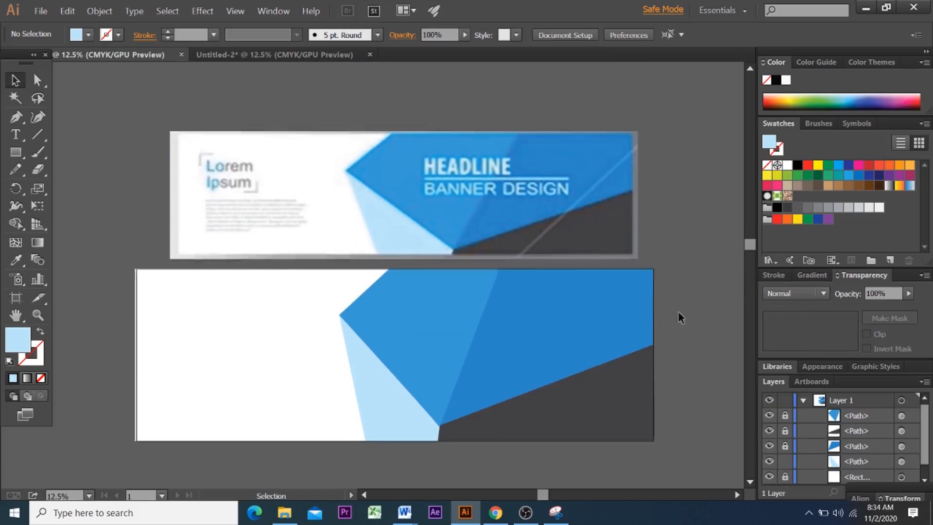
scroll(542, 324, up, 1)
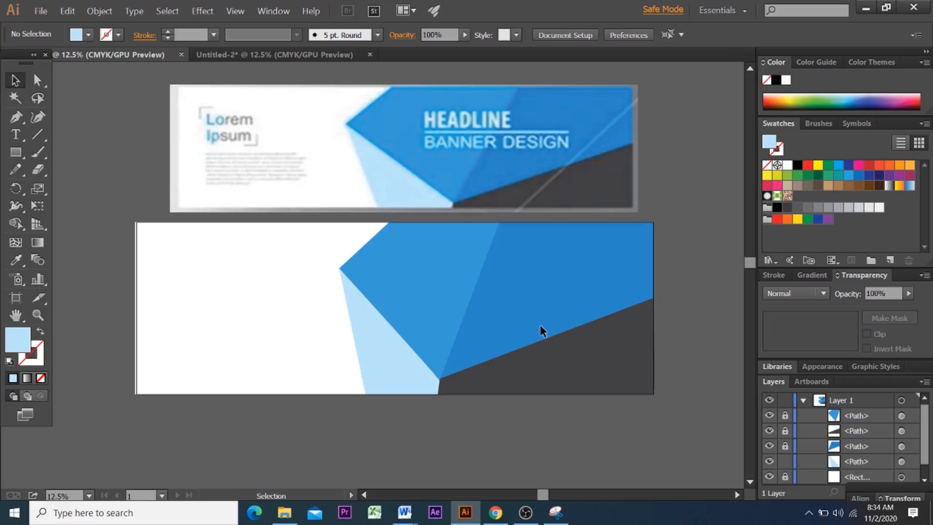
scroll(544, 320, up, 3)
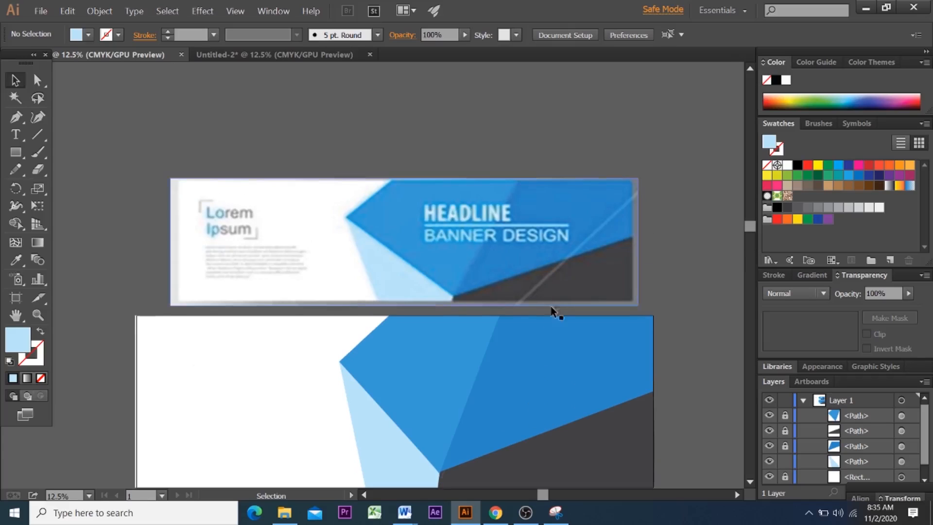
scroll(584, 459, down, 3)
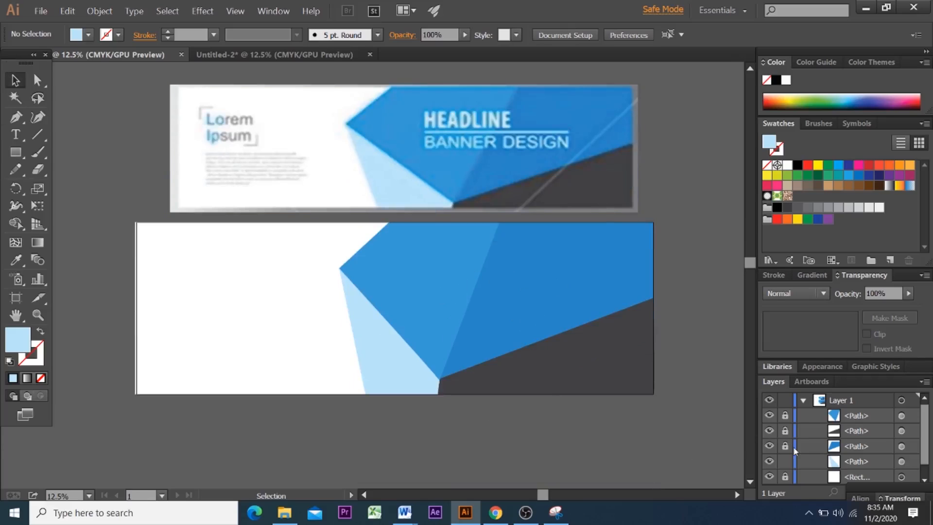
Step: Unlock all the locked shapes and select the three blue facets together
scroll(828, 419, down, 1)
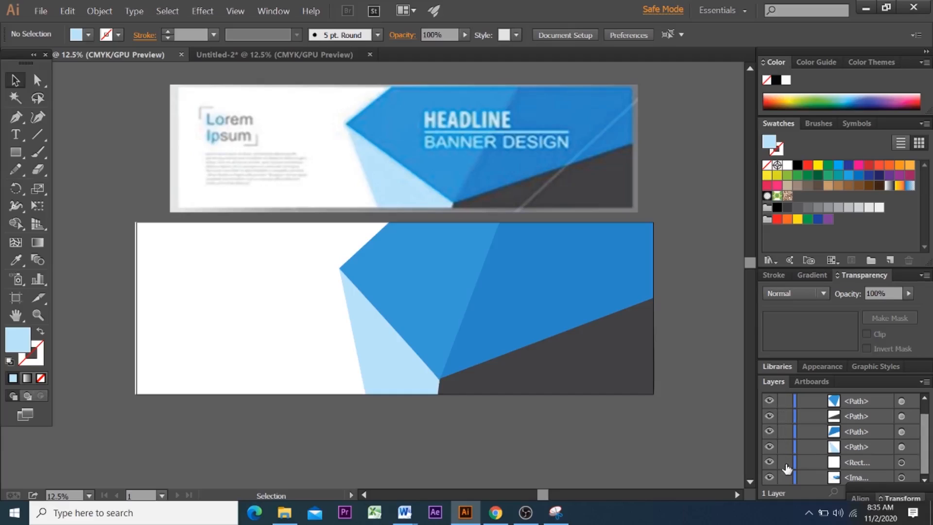
click(632, 282)
shift+click(437, 302)
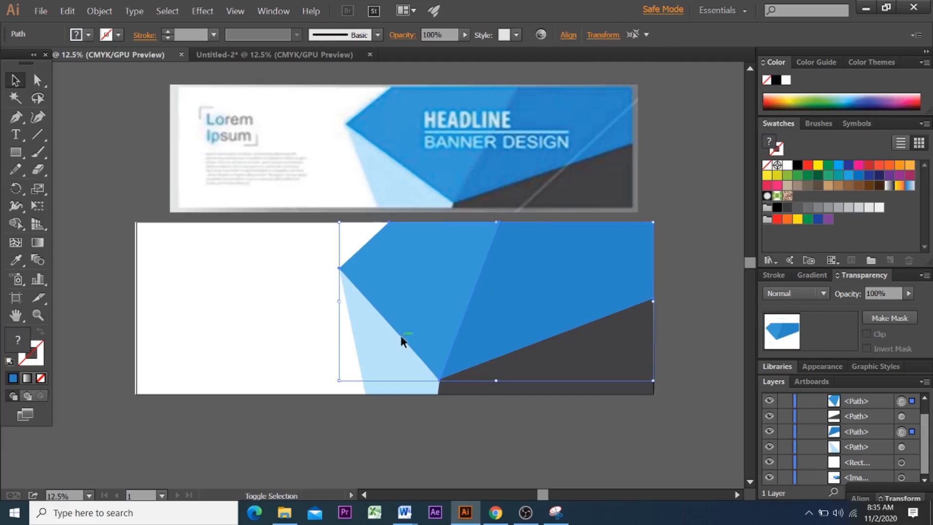
shift+click(393, 352)
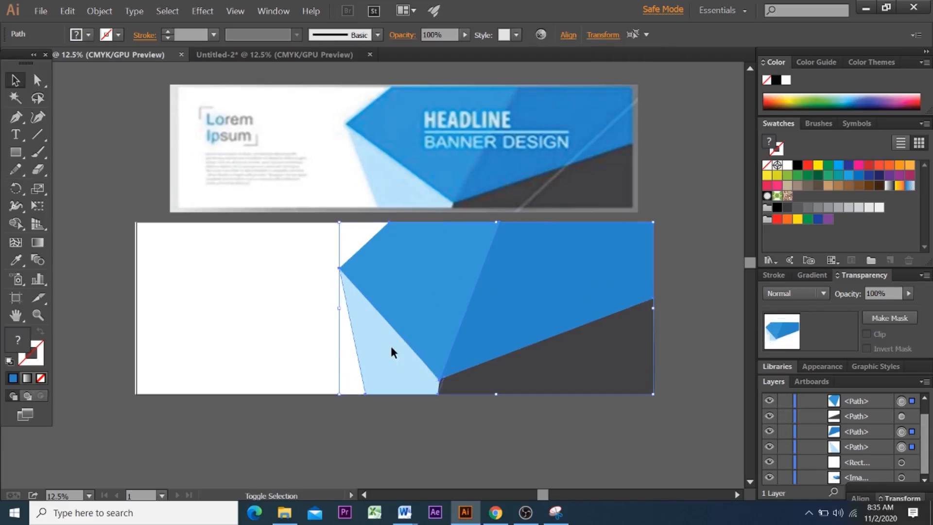
click(909, 294)
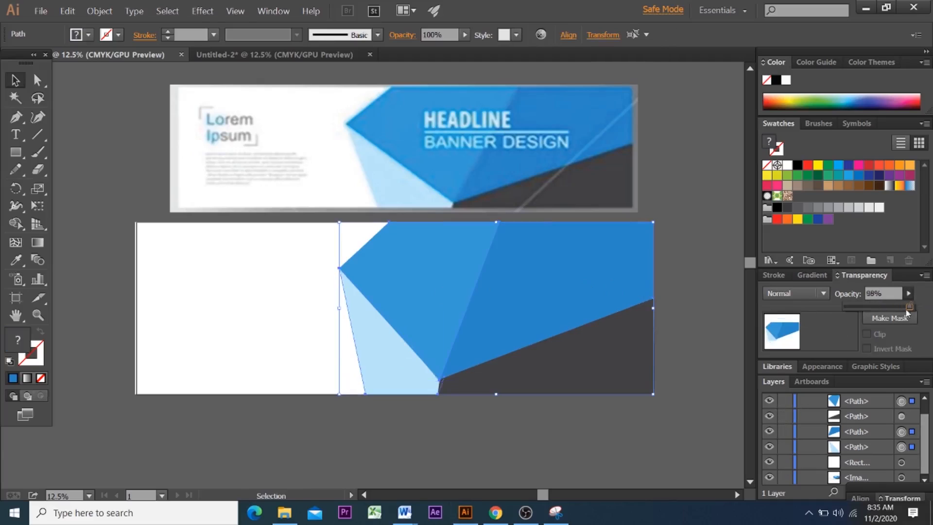
click(884, 314)
click(878, 316)
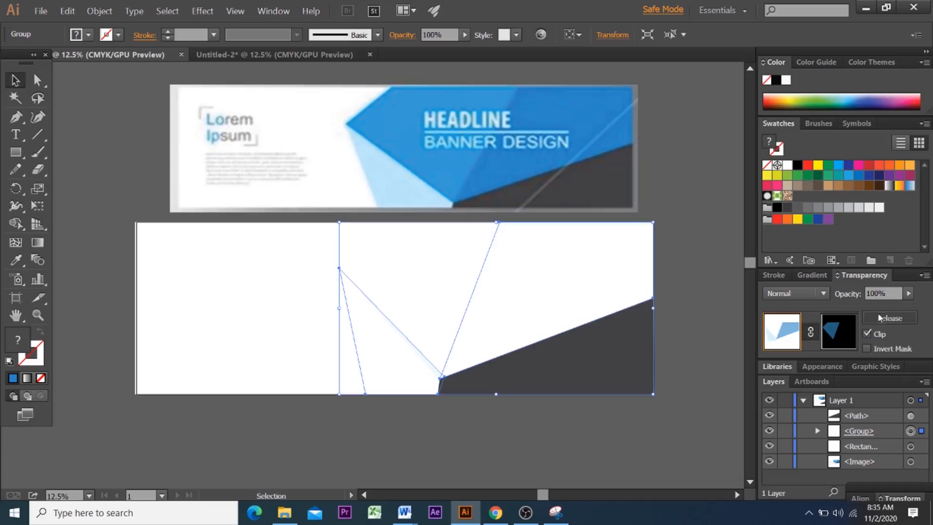
key(ctrl+z)
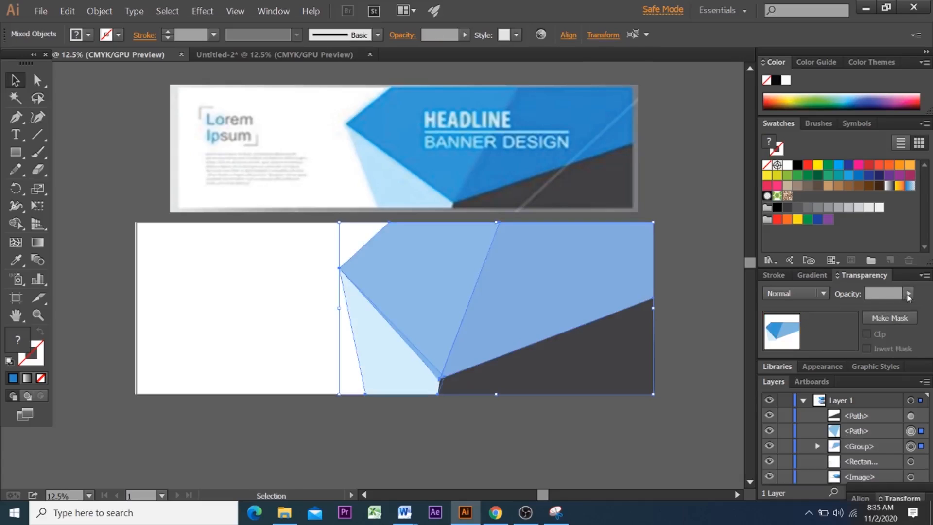
key(ctrl+shift+z)
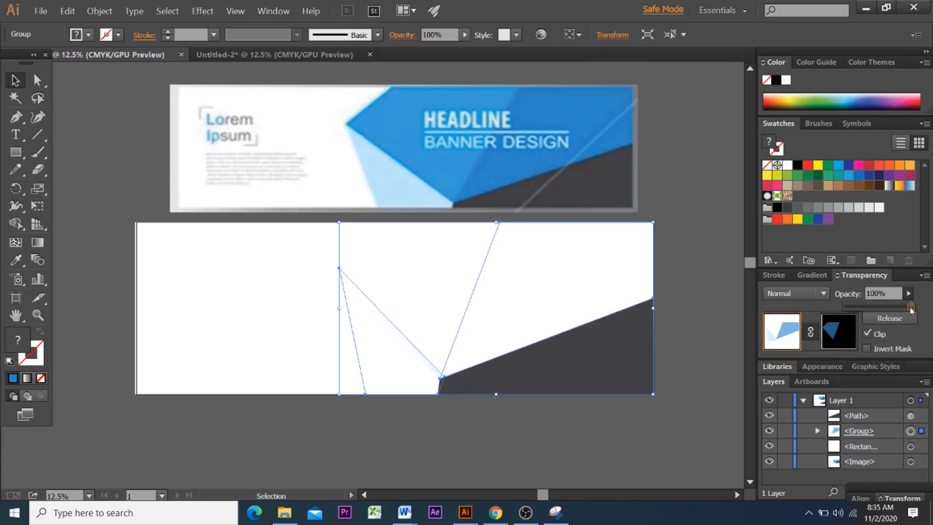
click(811, 275)
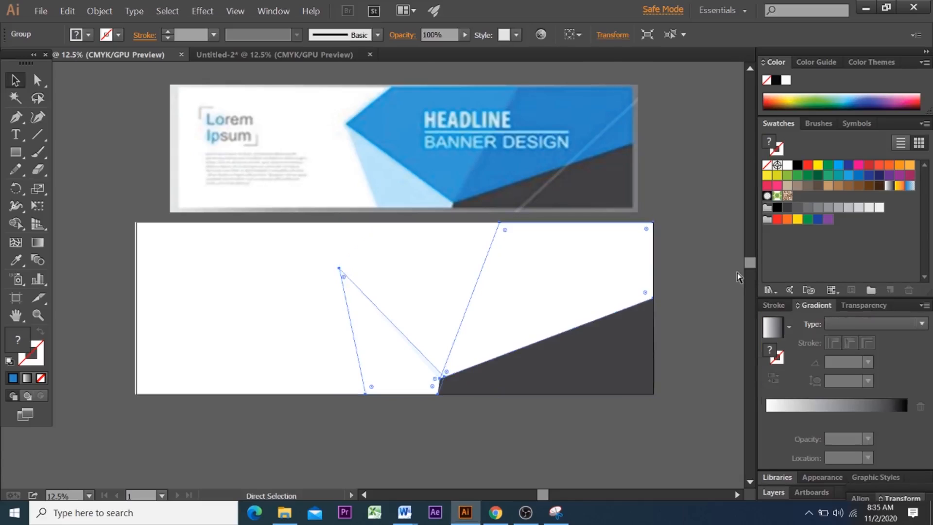
key(ctrl+z)
click(894, 305)
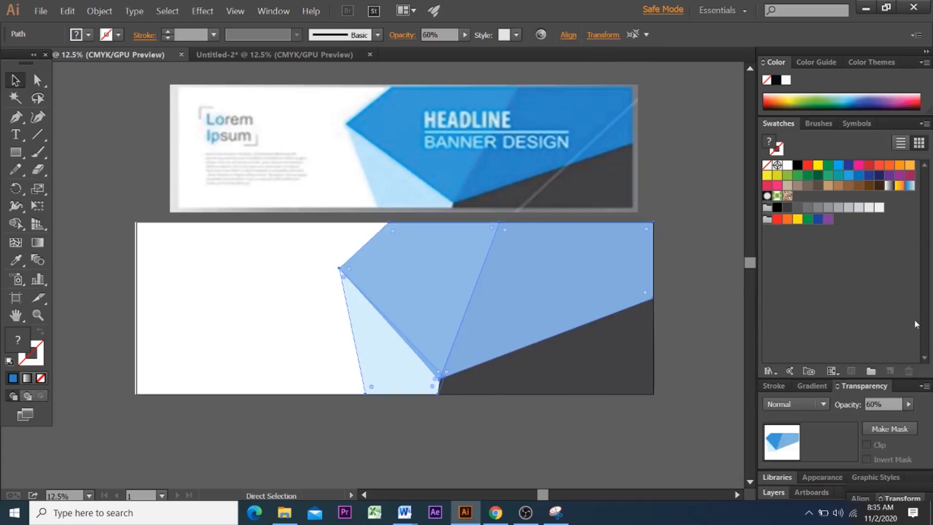
key(v)
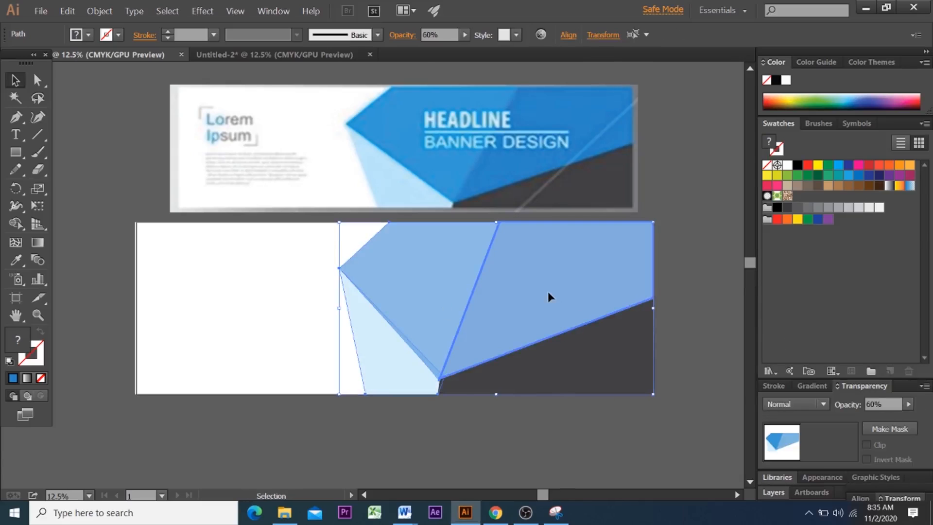
click(434, 420)
key(a)
click(486, 355)
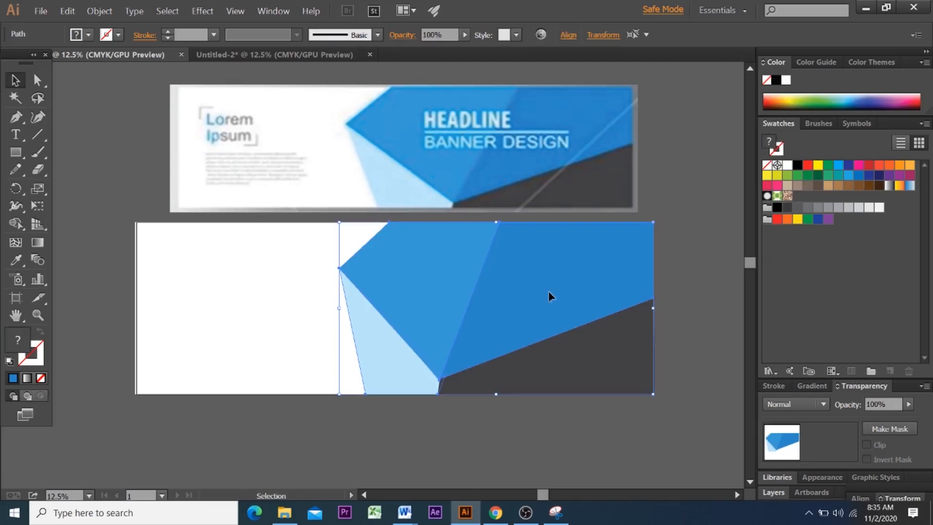
key(ctrl+2)
Step: Set the opacity of the dark blue, lighter blue and pale blue facets to 55%
click(532, 293)
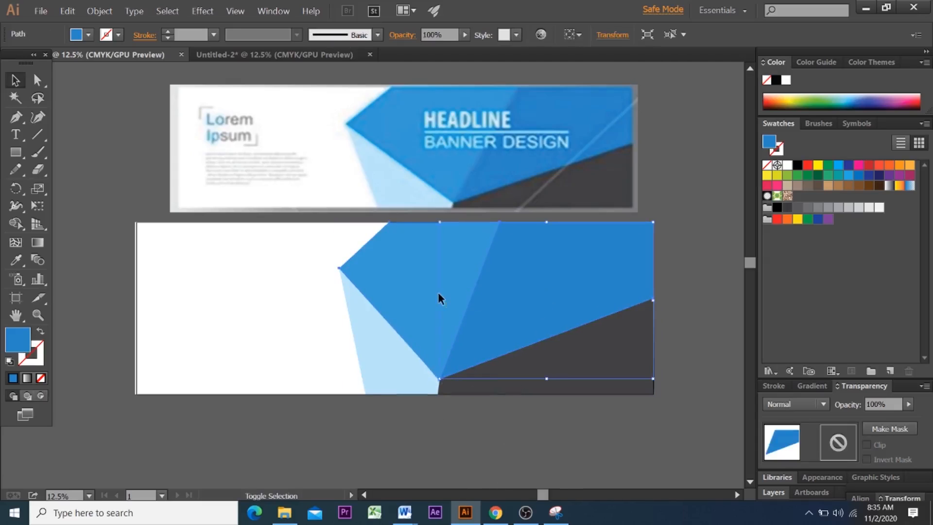
shift+click(438, 292)
shift+click(391, 347)
click(908, 405)
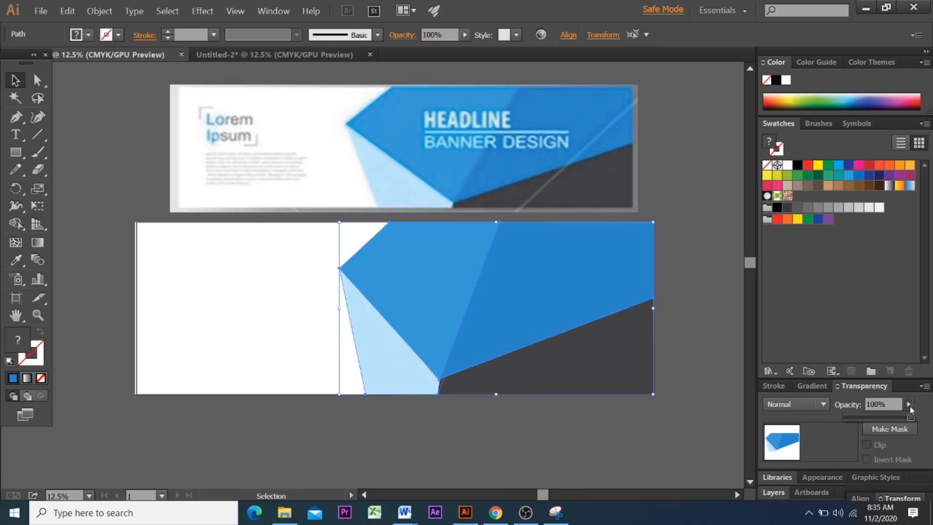
drag(910, 418, 881, 421)
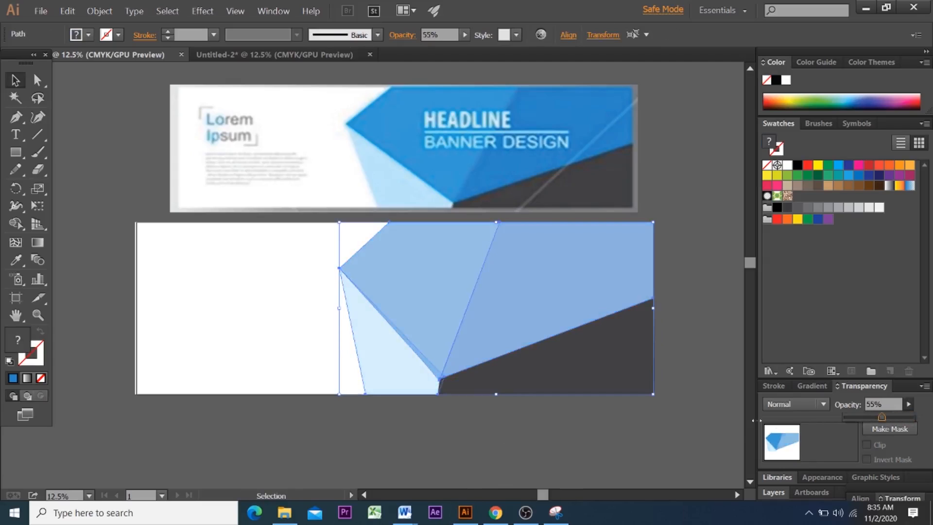
click(716, 410)
scroll(701, 398, down, 1)
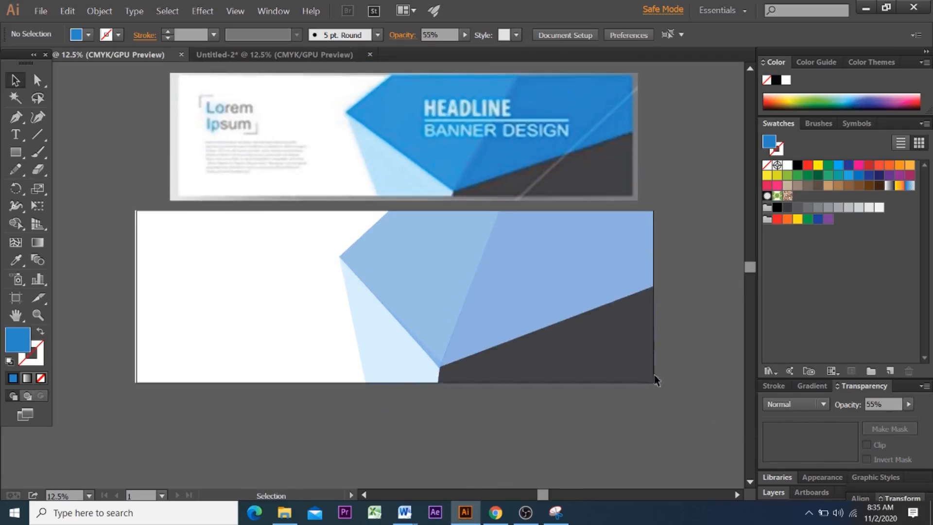
click(236, 258)
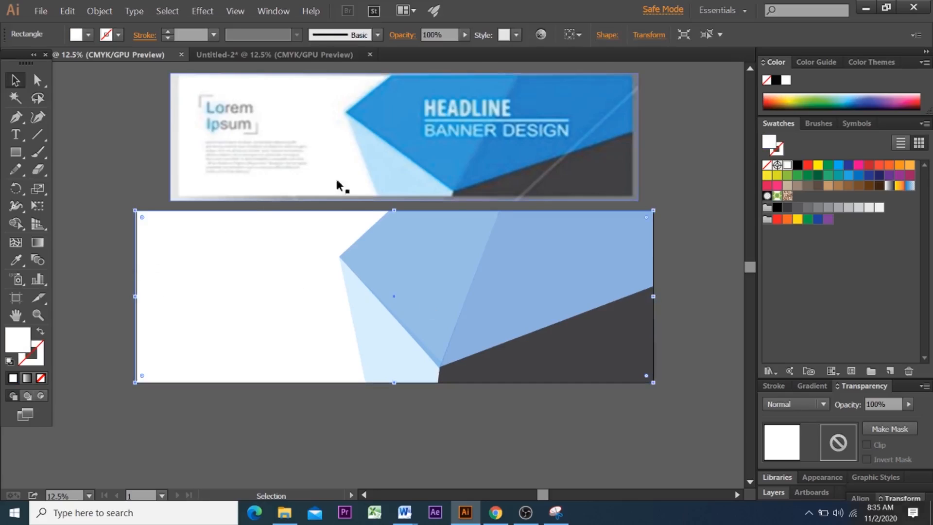
click(16, 260)
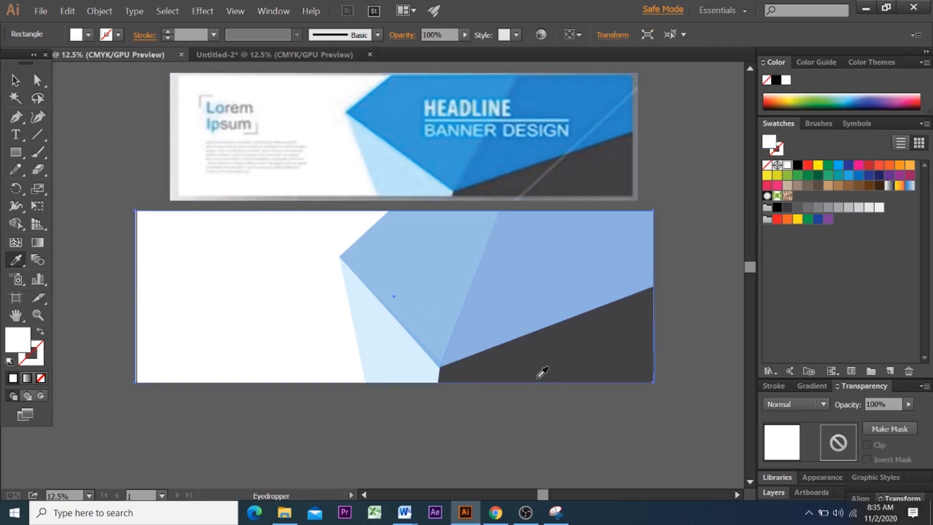
click(25, 78)
click(473, 403)
scroll(695, 407, down, 2)
scroll(697, 405, up, 7)
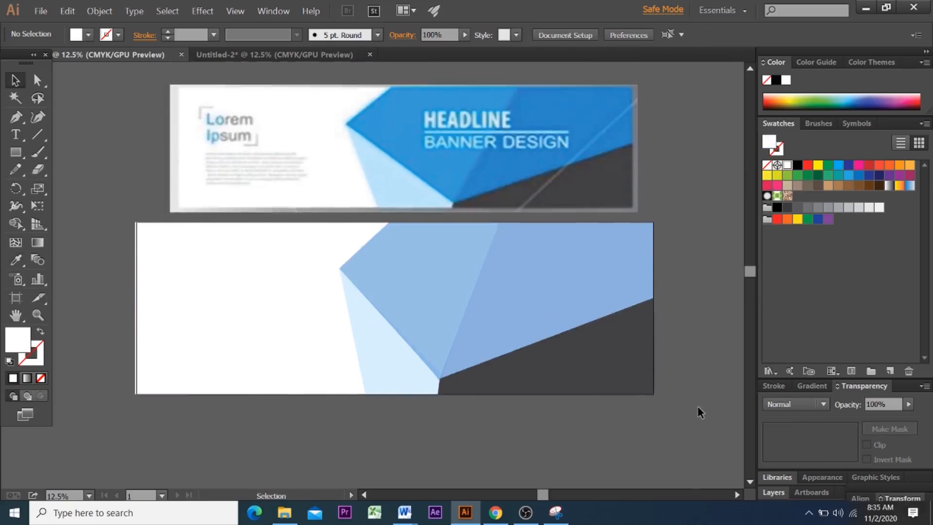
scroll(698, 398, down, 6)
scroll(700, 392, down, 1)
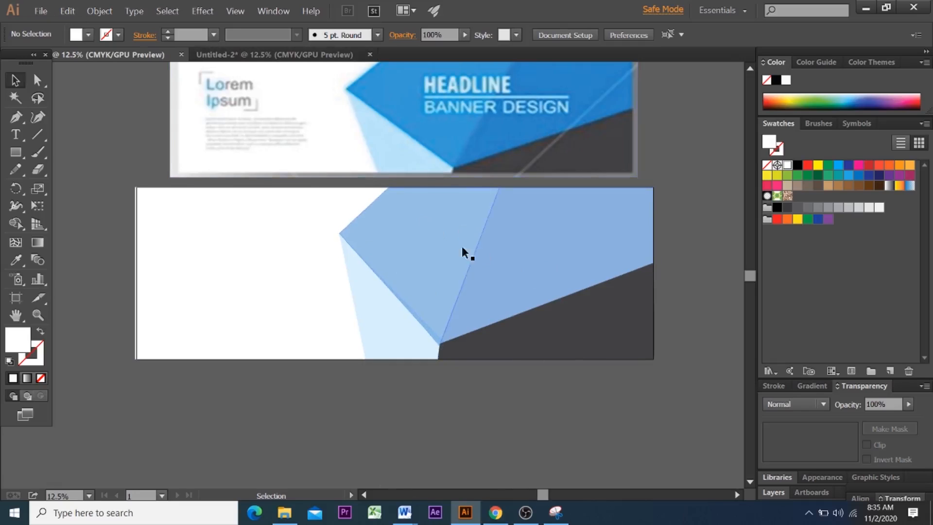
scroll(501, 249, up, 2)
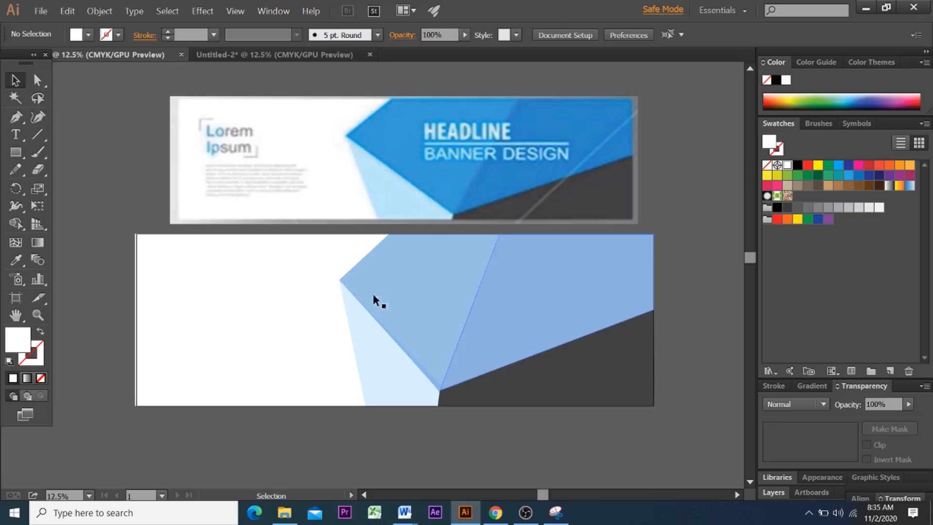
Step: Create a new CMYK document of 300 × 100 cm with 300 ppi raster effects
click(39, 16)
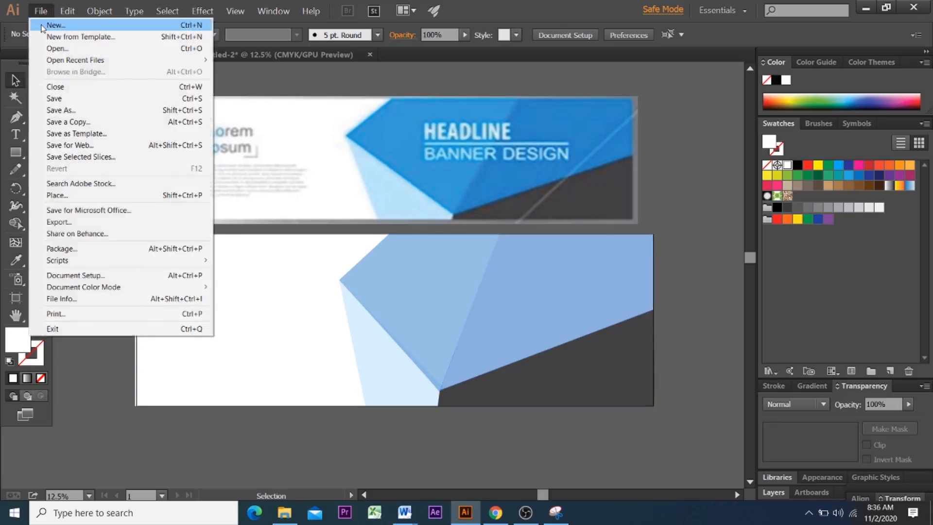
click(53, 24)
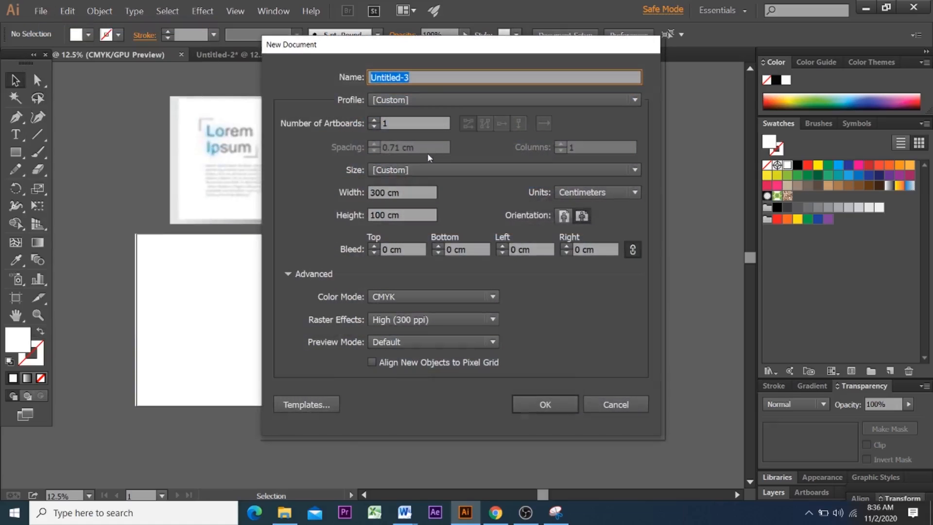
click(559, 406)
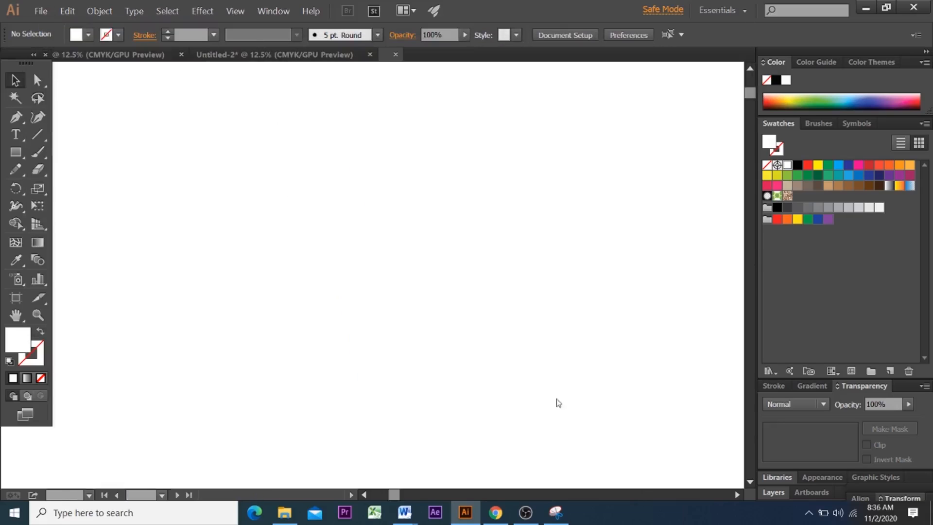
key(ctrl+minus)
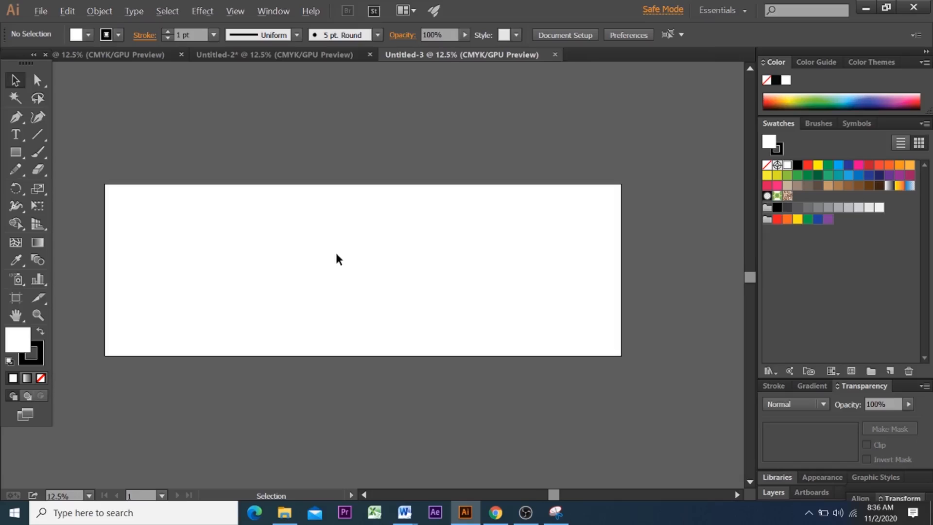
Step: Draw a white rectangle covering the whole artboard and lock it in Layer 1
click(15, 152)
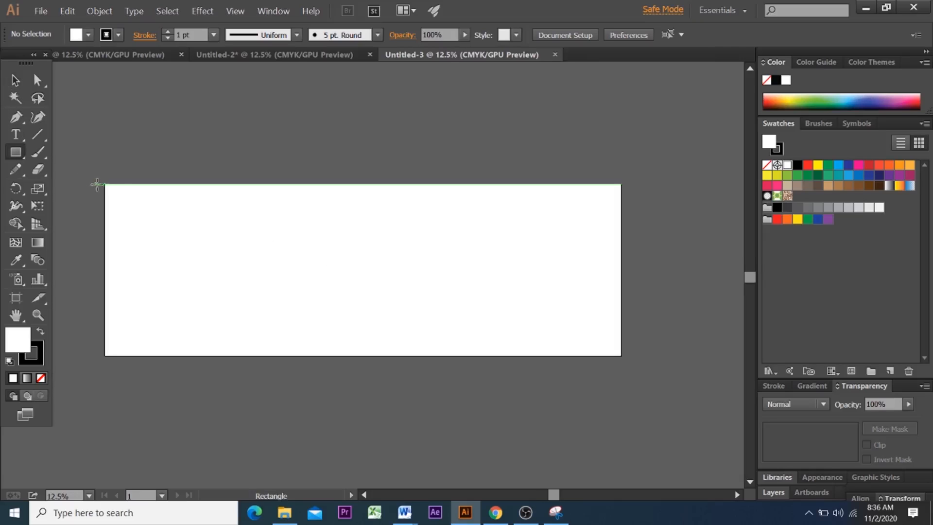
drag(104, 183, 621, 355)
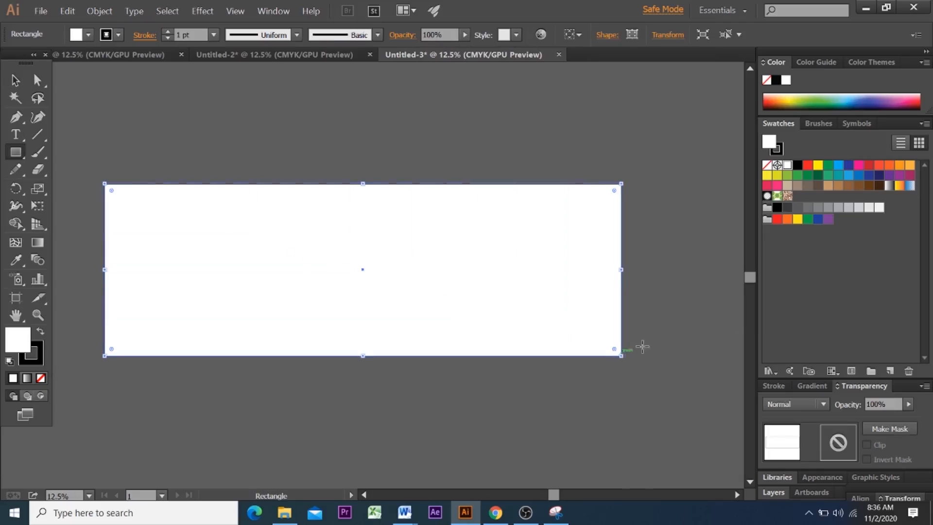
click(773, 493)
click(801, 400)
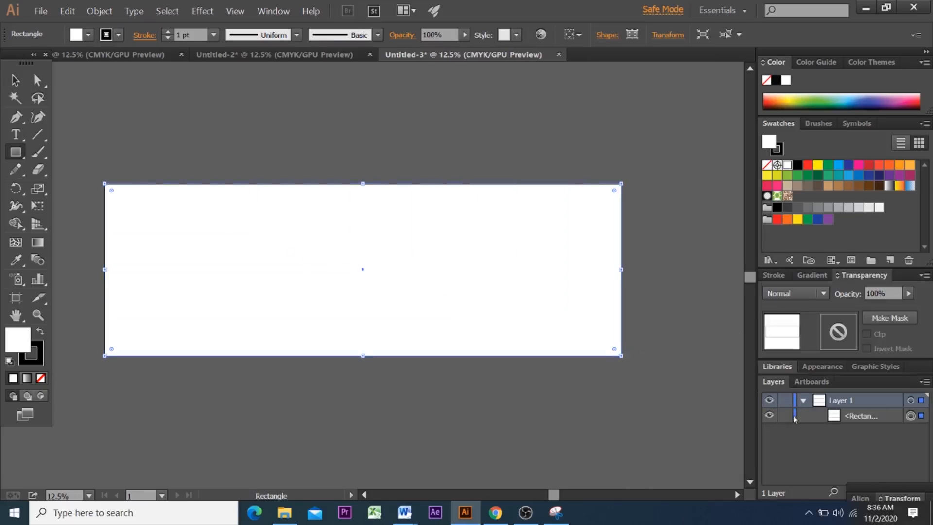
click(786, 416)
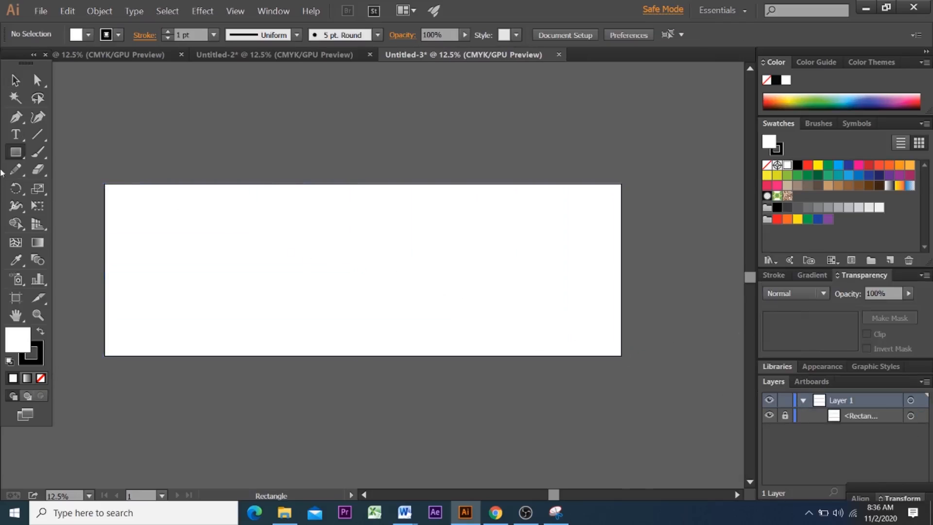
Step: Start a Pen path with an anchor on the artboard's left edge, at about 47 cm from the top
click(24, 119)
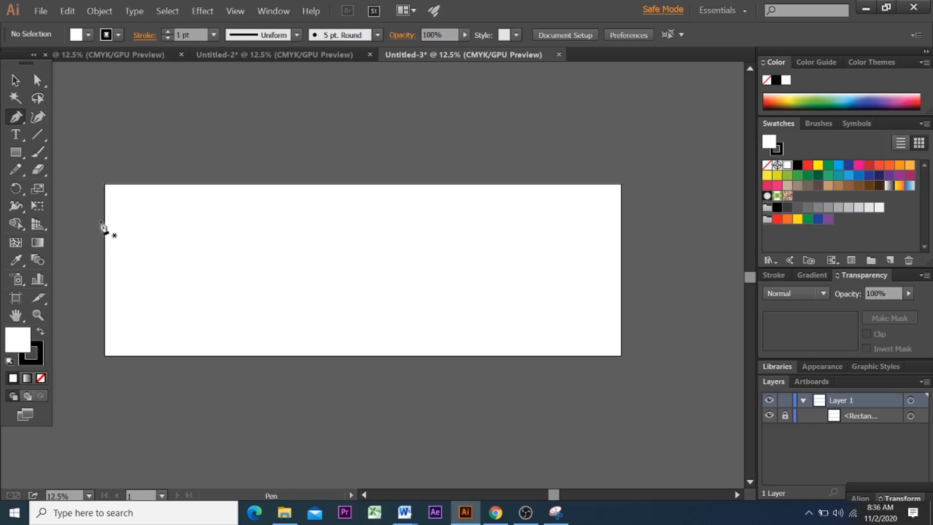
click(105, 265)
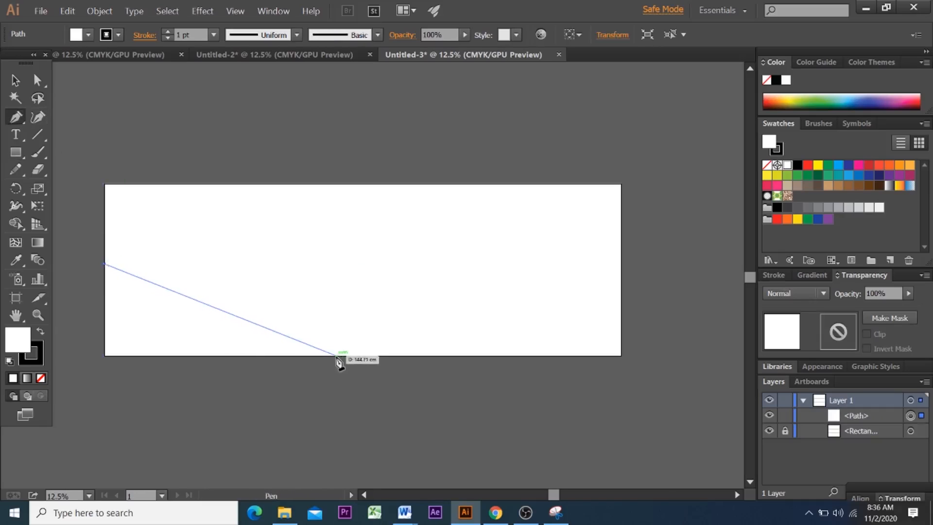
drag(338, 358, 411, 334)
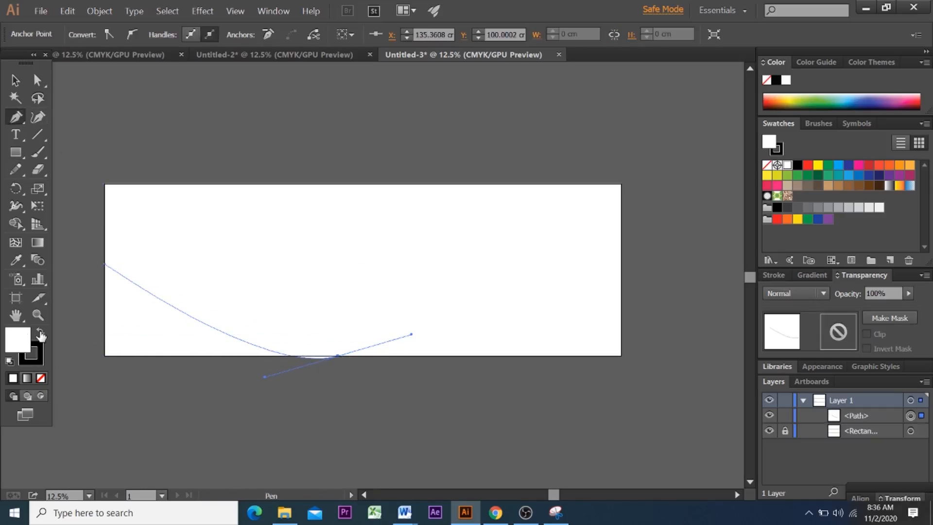
click(41, 378)
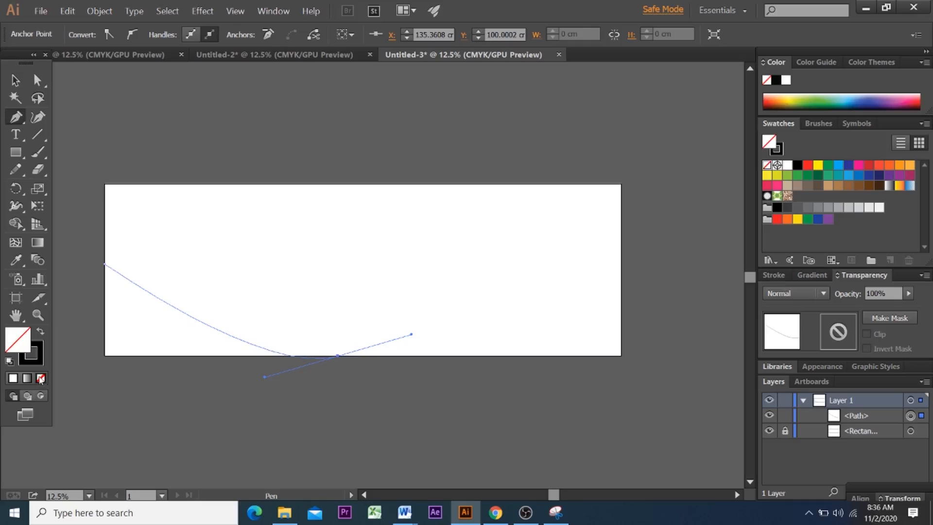
click(337, 356)
key(ctrl+z)
key(ctrl+z)
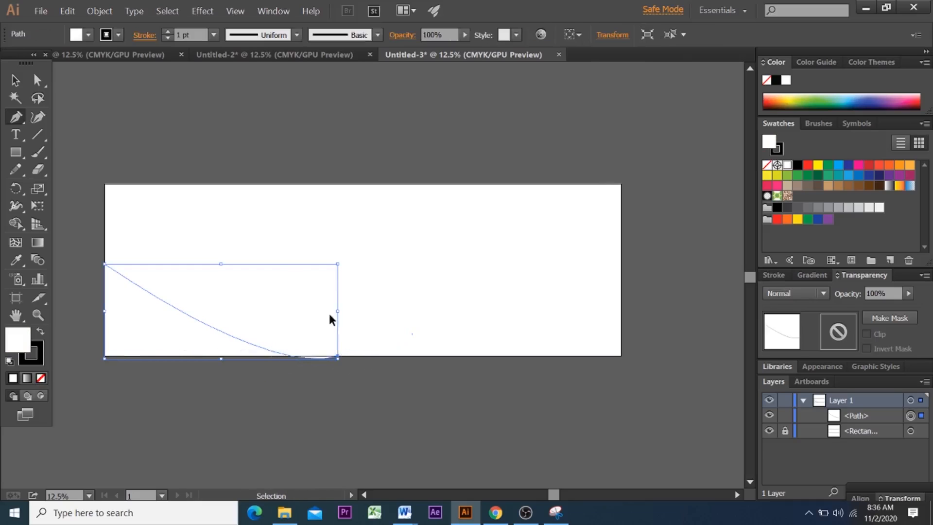
ctrl+click(329, 315)
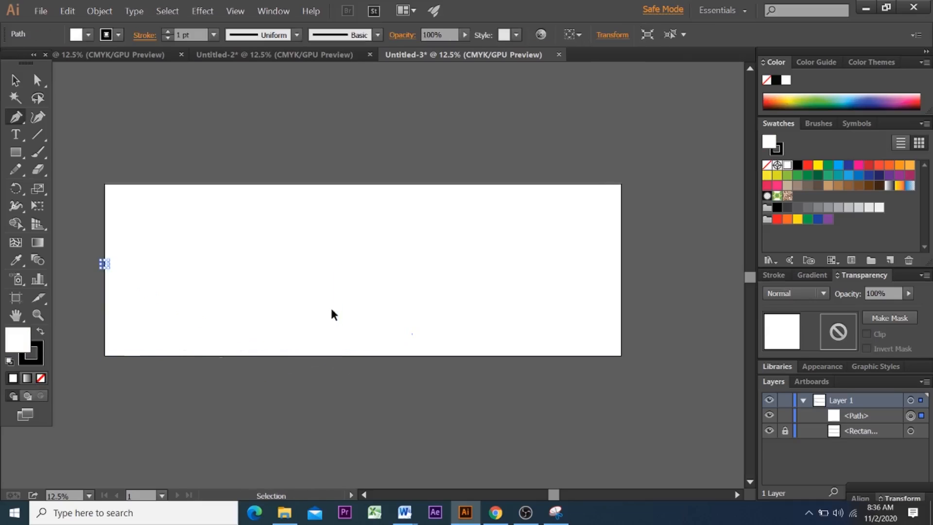
click(42, 332)
click(41, 332)
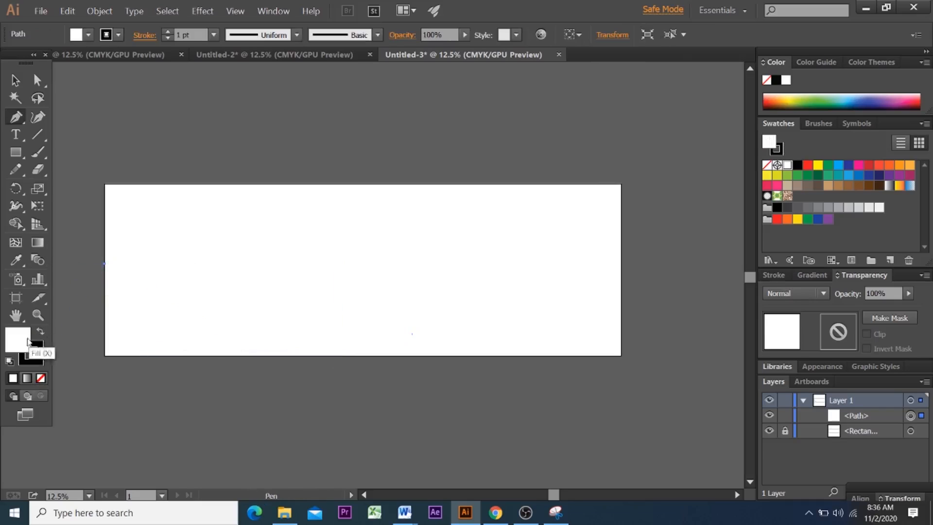
Step: Curve the path to the bottom edge at about 123 cm, close it through the bottom-left corner, and fill it red
click(41, 378)
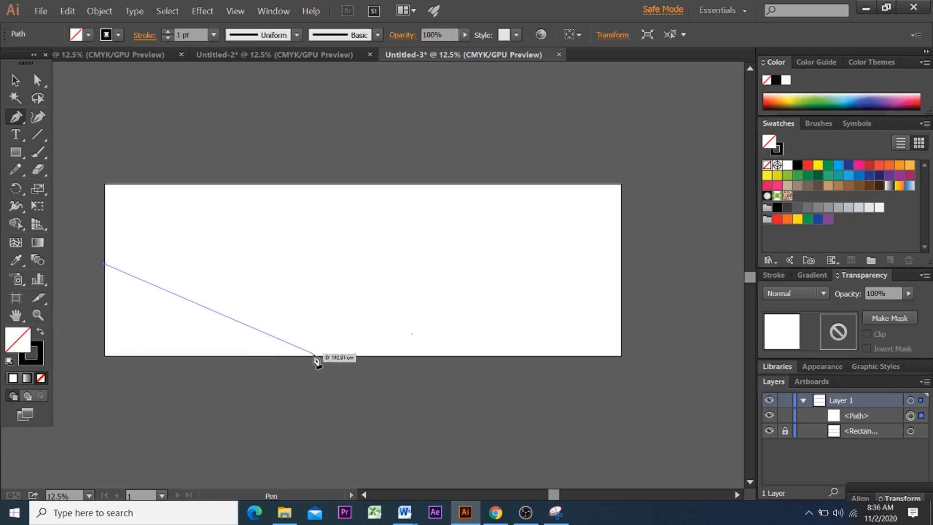
drag(316, 356, 368, 351)
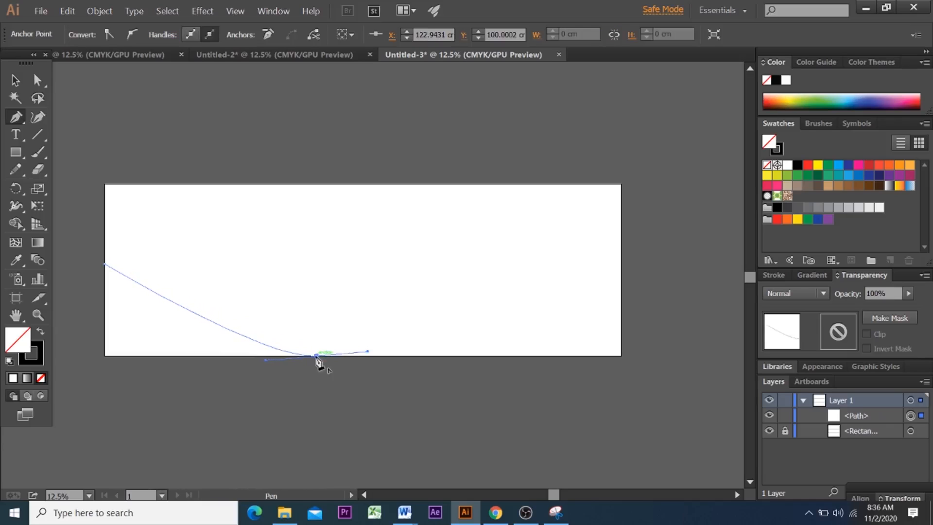
click(104, 357)
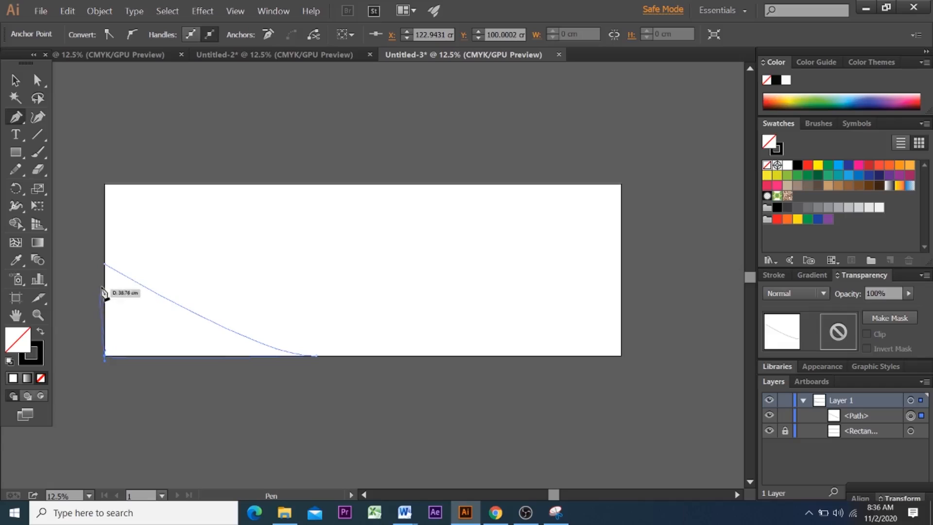
click(105, 264)
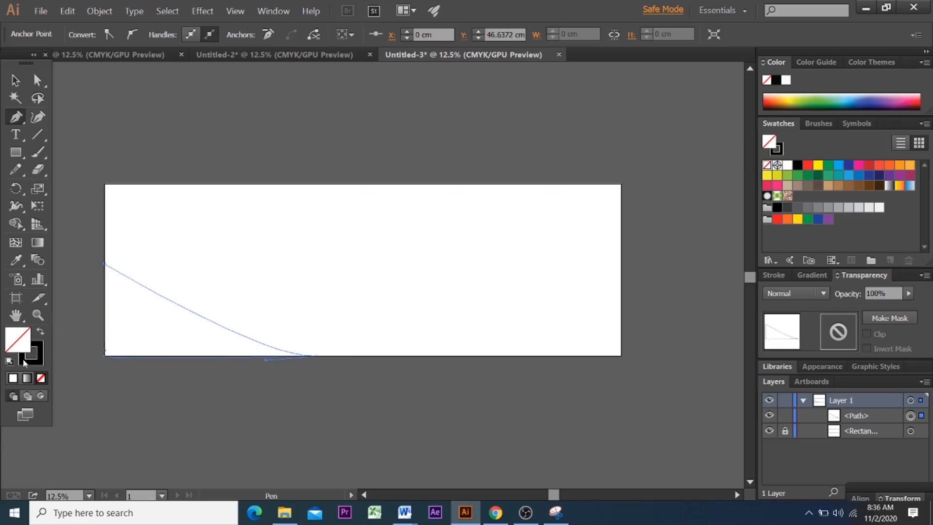
click(12, 378)
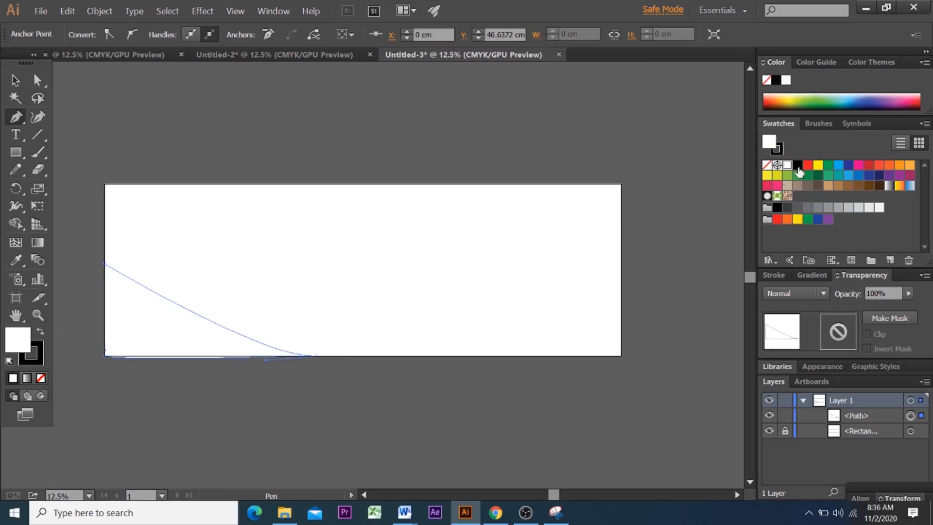
click(807, 165)
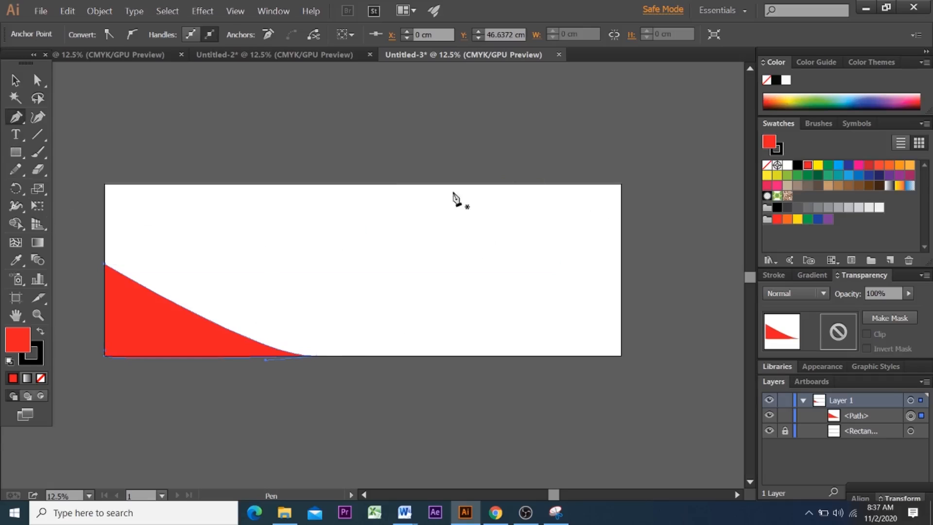
Step: Start a second Pen path with an anchor on the artboard's top edge at about 170 cm
click(399, 184)
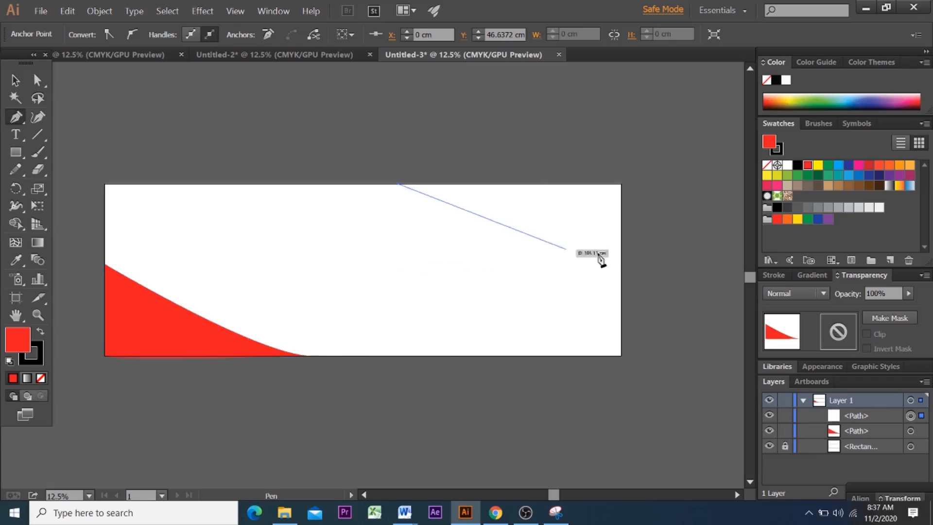
drag(620, 264, 696, 344)
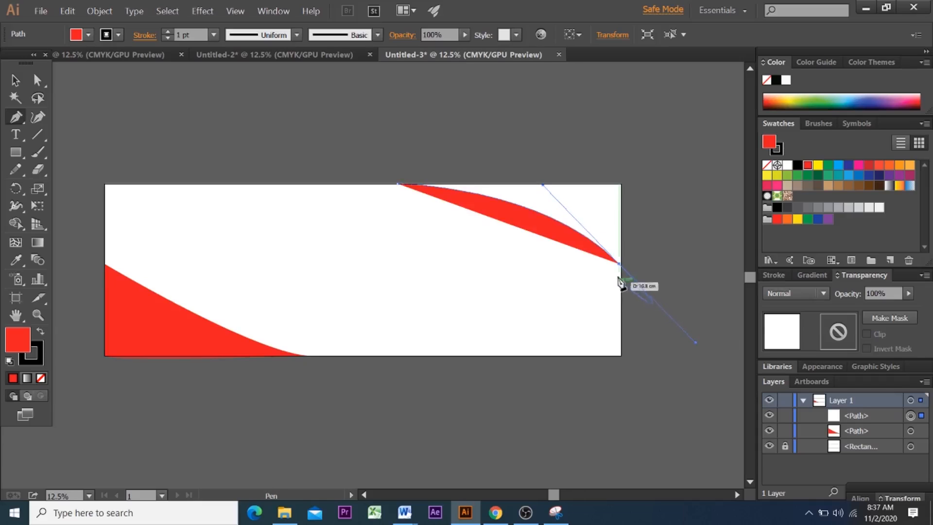
drag(620, 264, 621, 184)
click(621, 184)
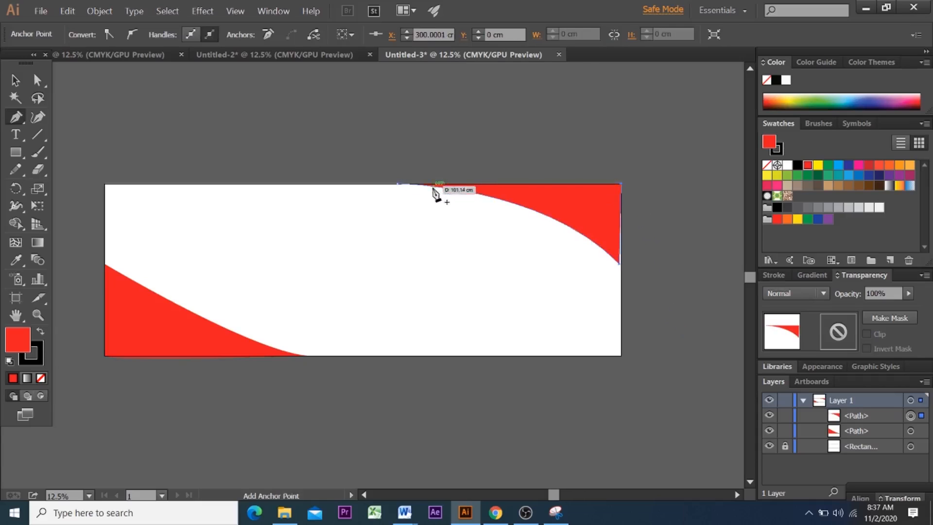
click(397, 183)
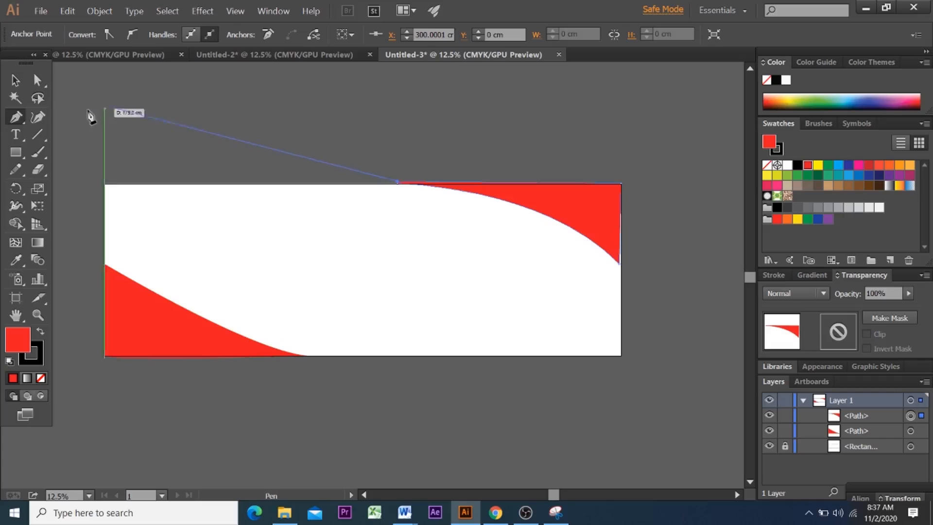
key(ctrl+z)
key(ctrl+z)
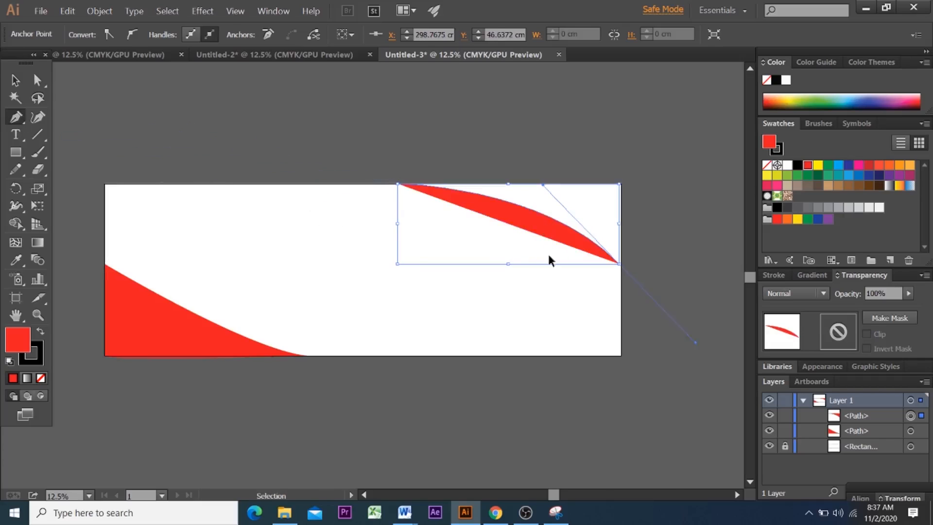
key(ctrl+z)
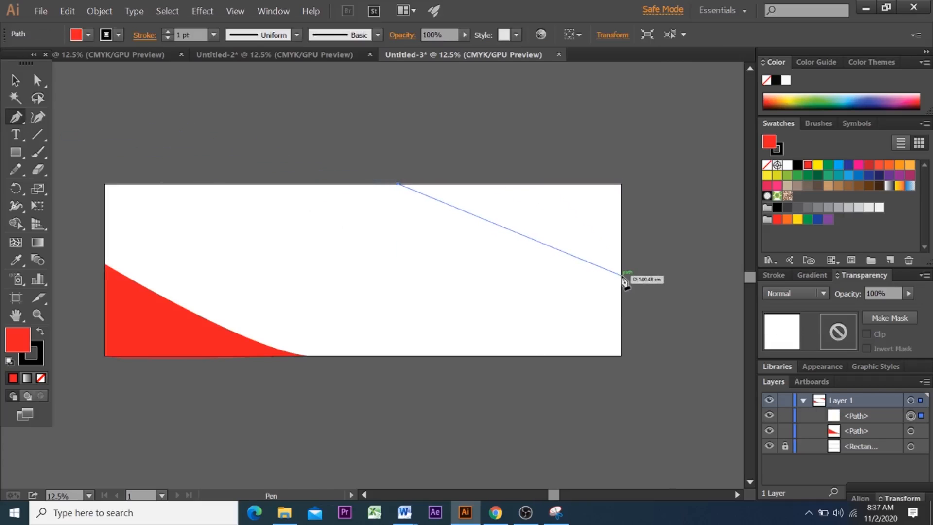
Step: Curve the second path to the right edge at about 52 cm from the top, close it through the top-right corner, and deselect it
drag(622, 273, 686, 359)
click(621, 273)
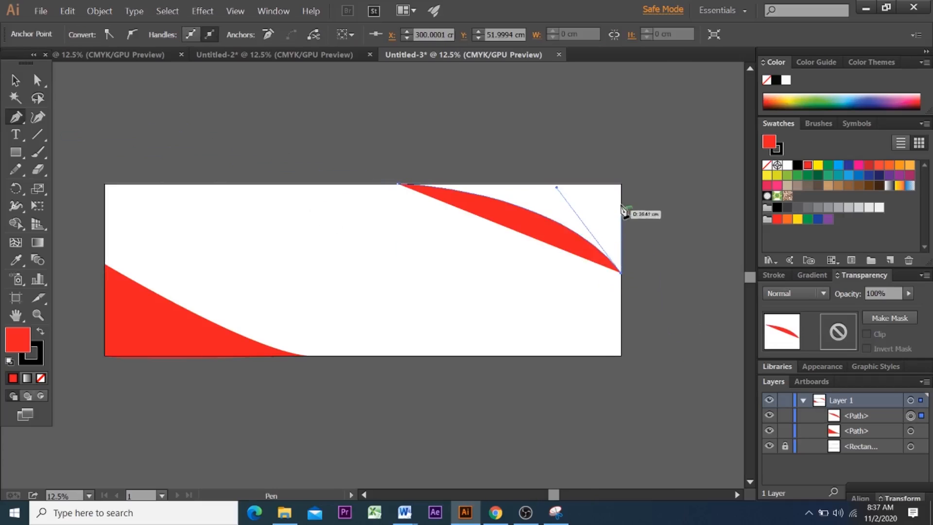
click(621, 184)
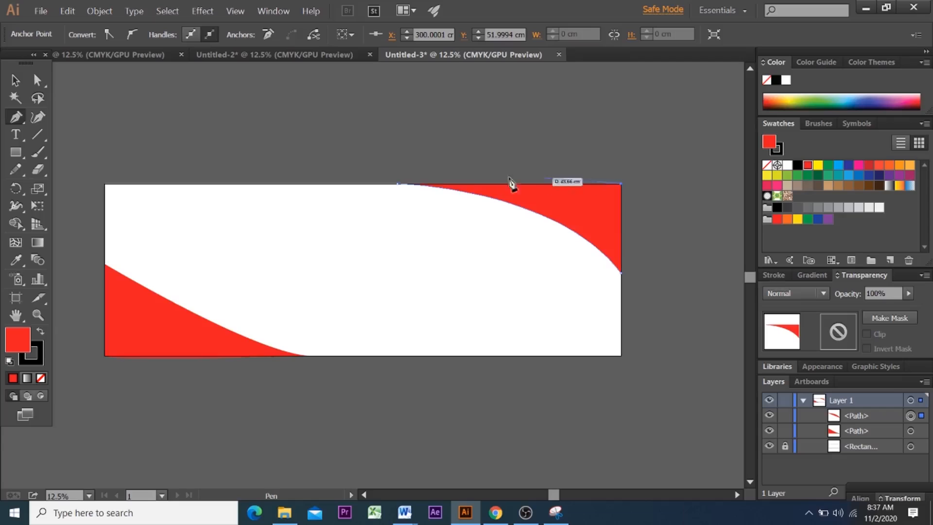
click(399, 185)
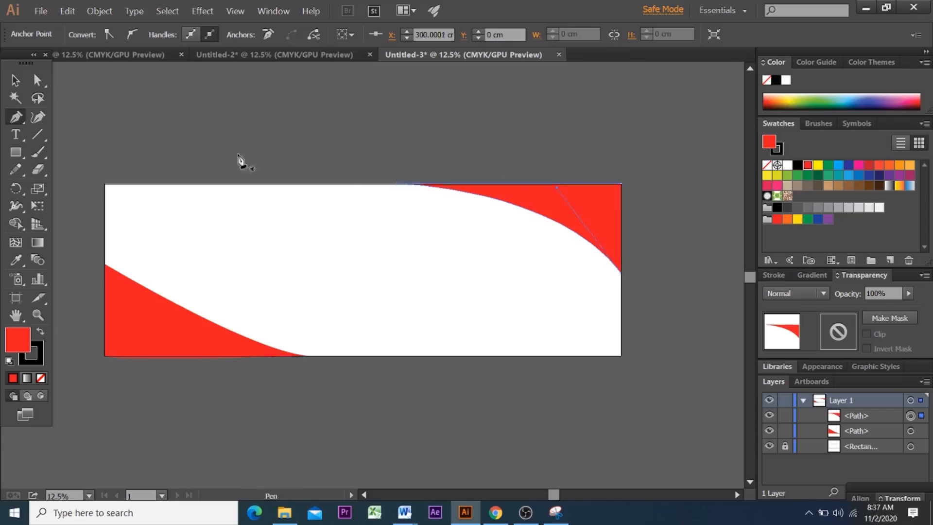
click(15, 80)
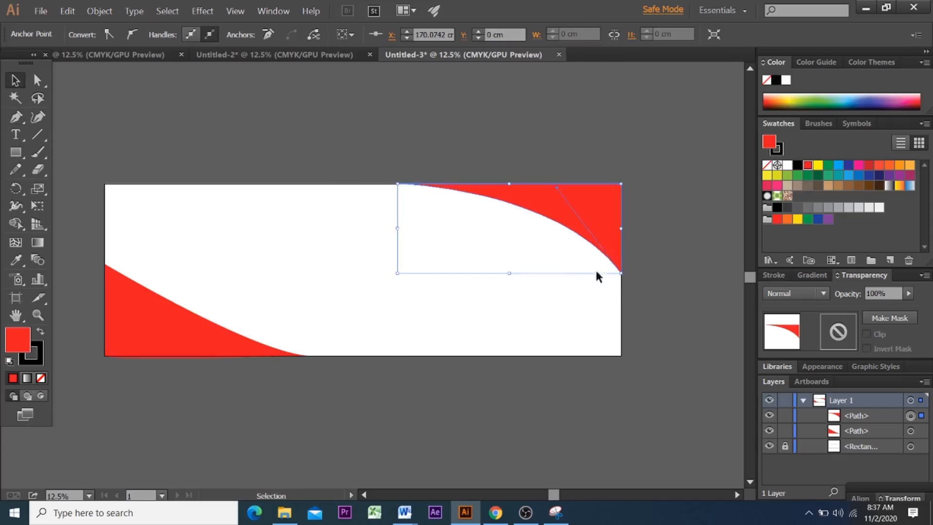
click(661, 315)
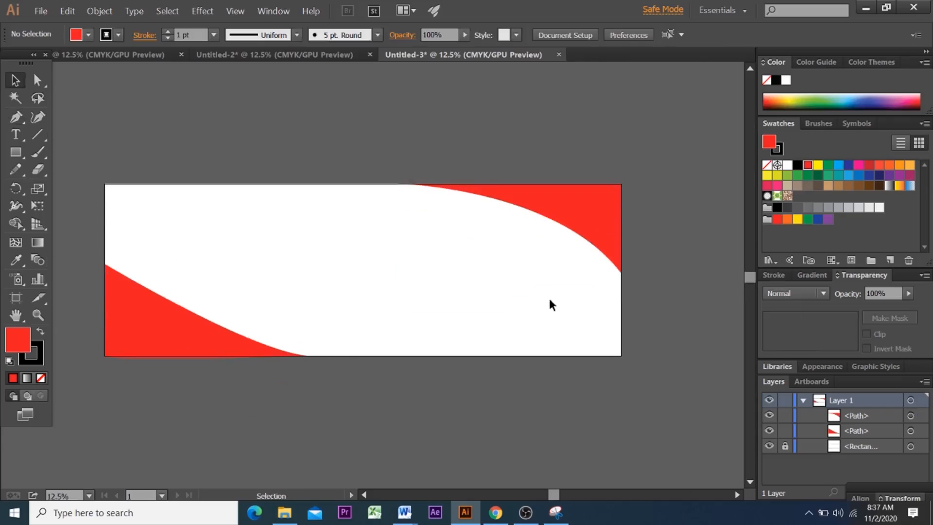
Step: Look over the banner, check the Untitled-2 design, and return to Untitled-3
scroll(535, 291, down, 2)
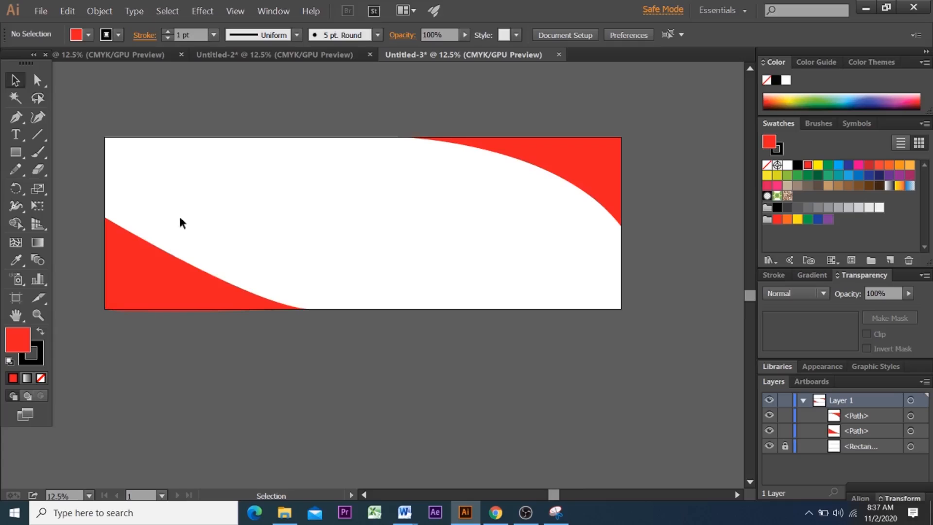
scroll(462, 293, down, 2)
scroll(470, 296, up, 4)
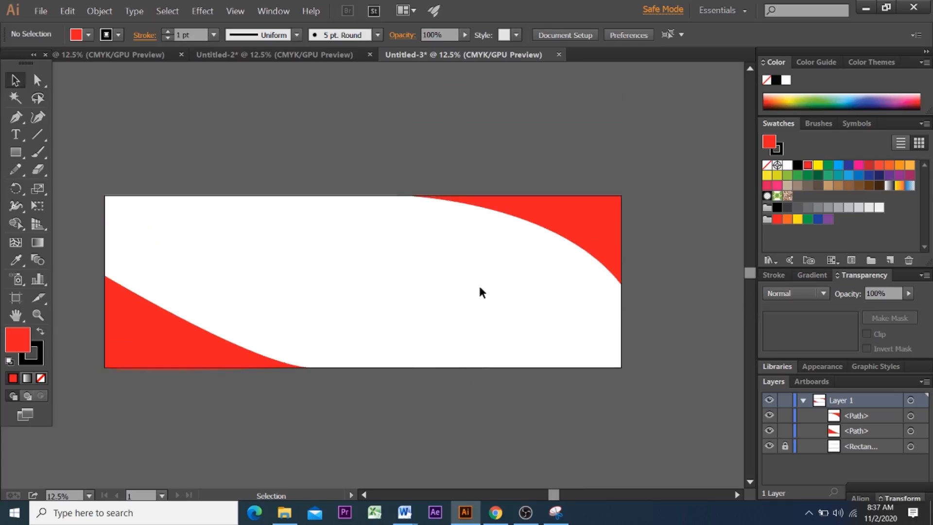
click(273, 54)
click(463, 53)
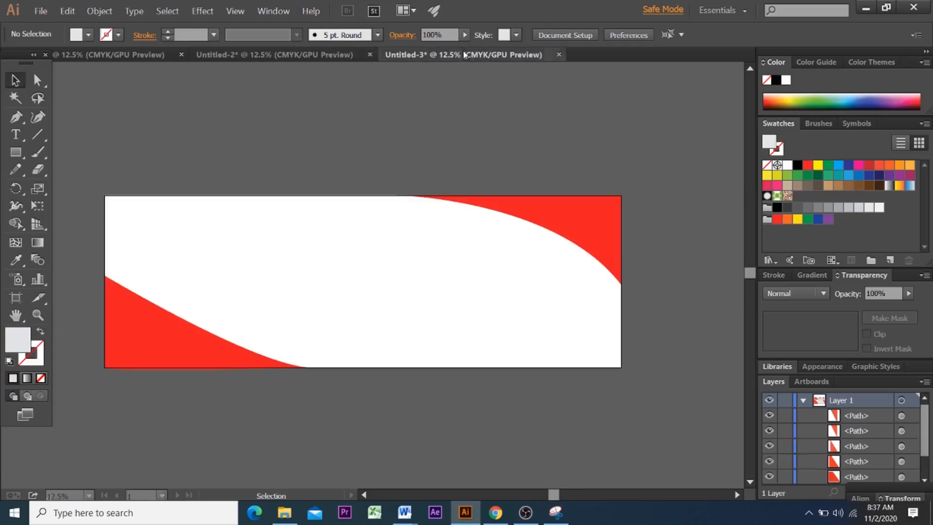
Step: Compare the banner designs in the three open documents and return to Untitled-3
click(118, 57)
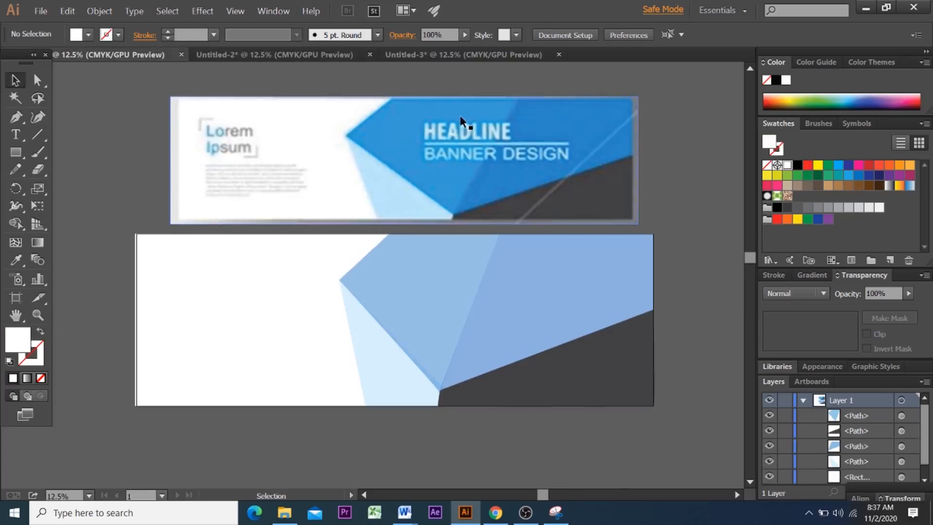
click(445, 55)
click(272, 55)
click(139, 57)
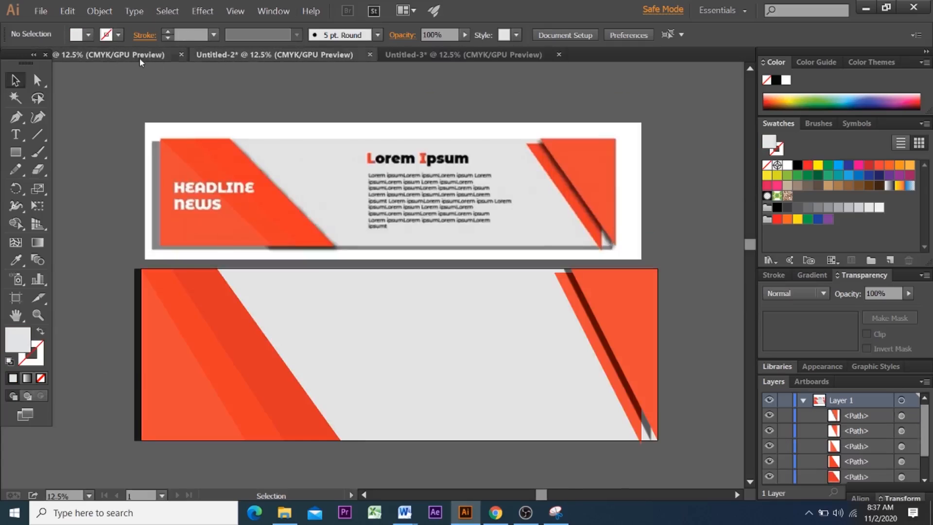
click(414, 56)
click(272, 54)
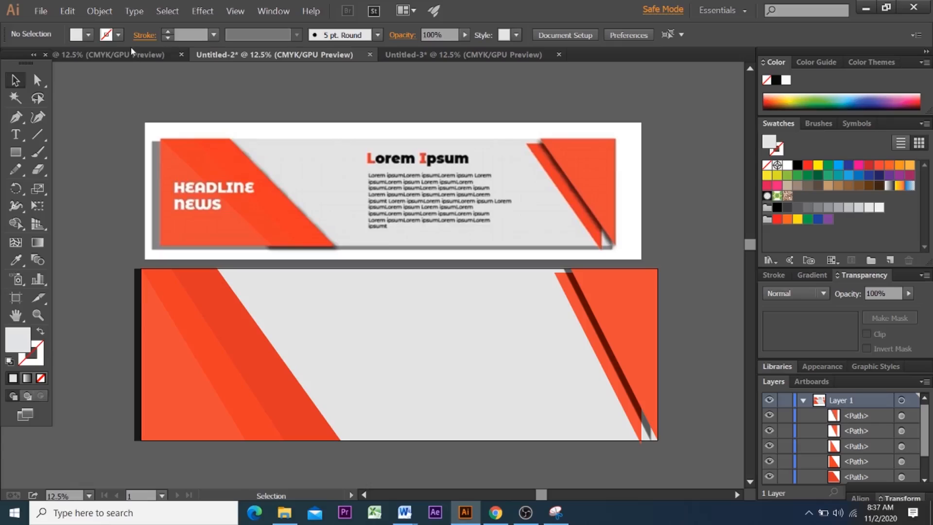
click(457, 57)
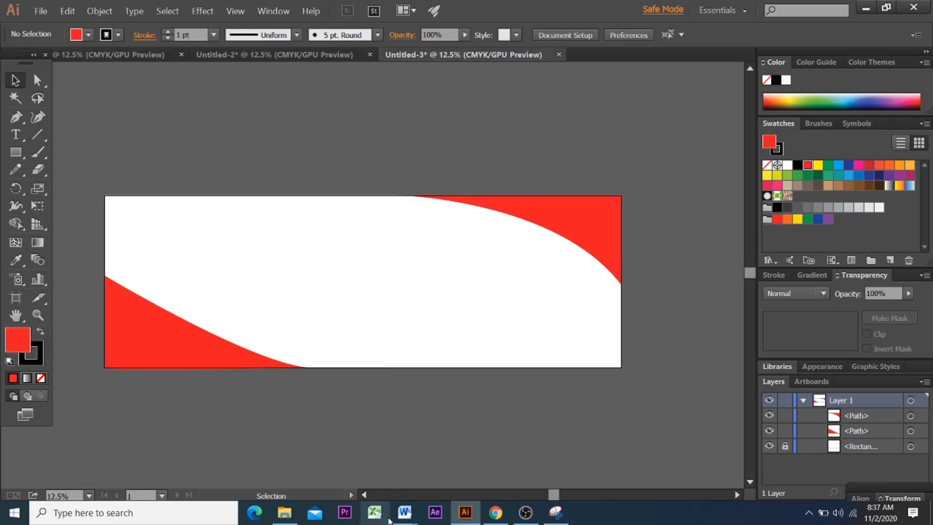
click(404, 513)
click(340, 444)
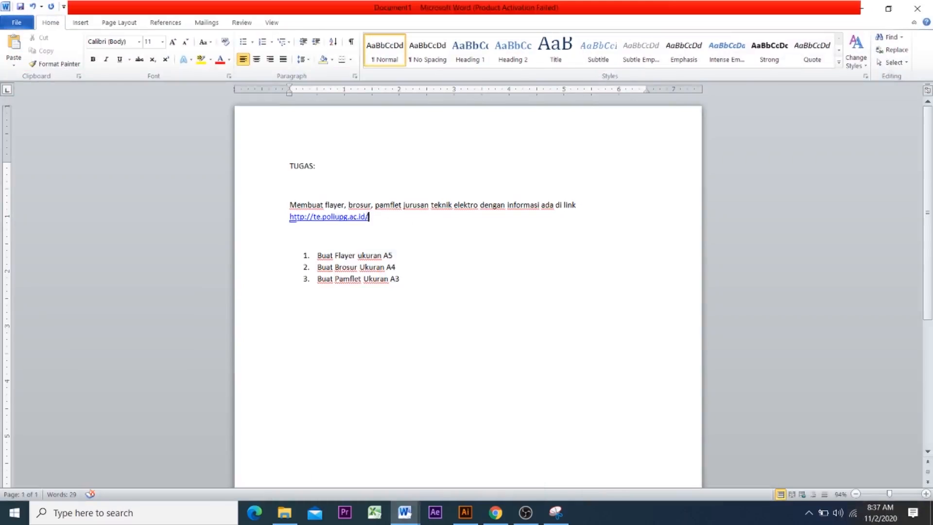
click(284, 217)
click(368, 229)
drag(377, 218, 289, 220)
Step: Switch to Chrome, load te.poliupg.ac.id, and look through the department's home page for information
click(496, 513)
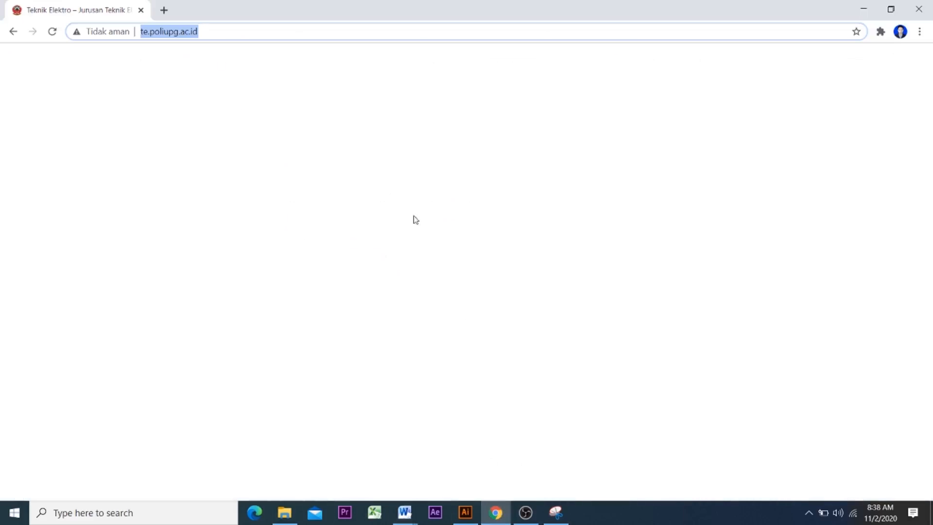
click(238, 31)
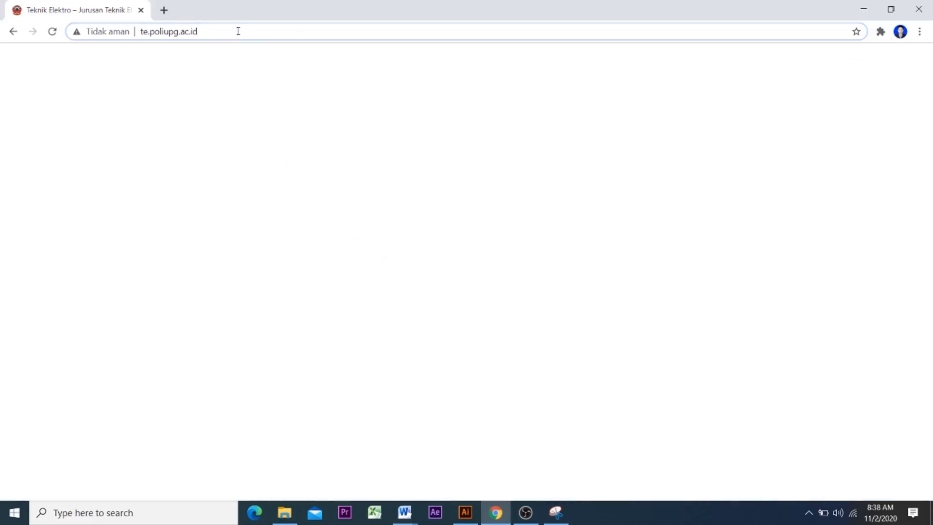
key(Return)
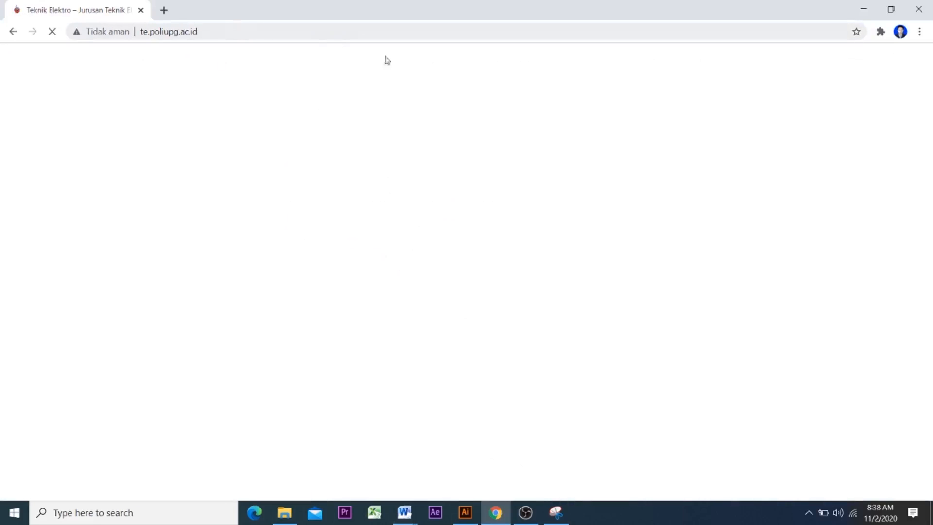
scroll(483, 173, down, 12)
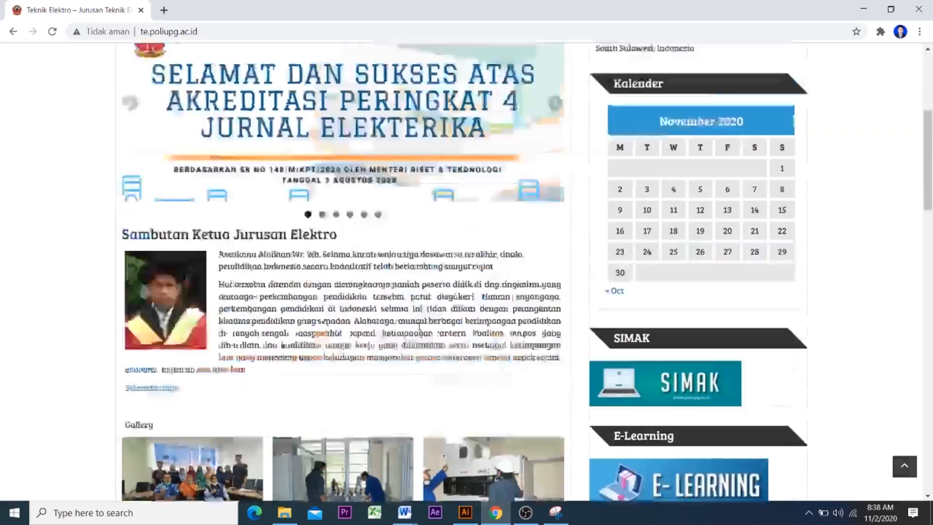
scroll(402, 317, down, 5)
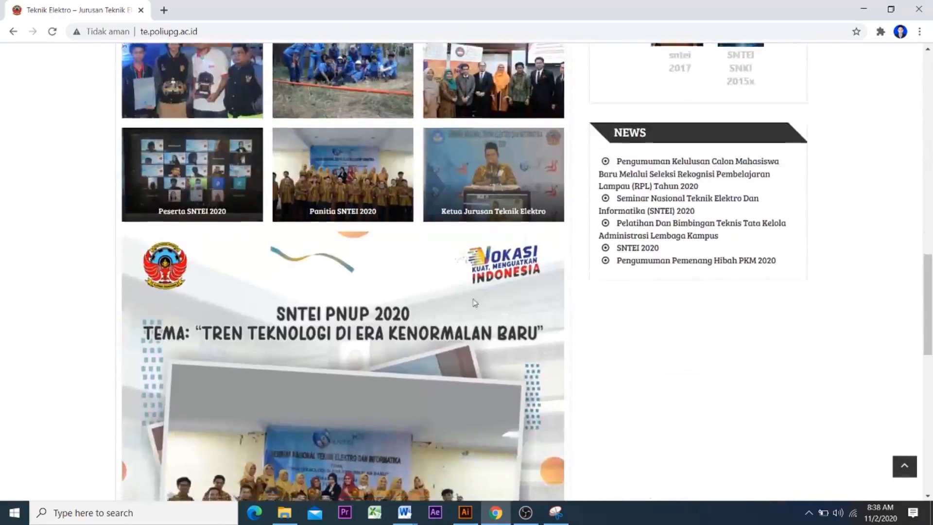
scroll(570, 239, down, 5)
Step: Review the assignment list in Word's Document1, and switch back to Illustrator to view the Untitled-2 banner
mouse_move(404, 512)
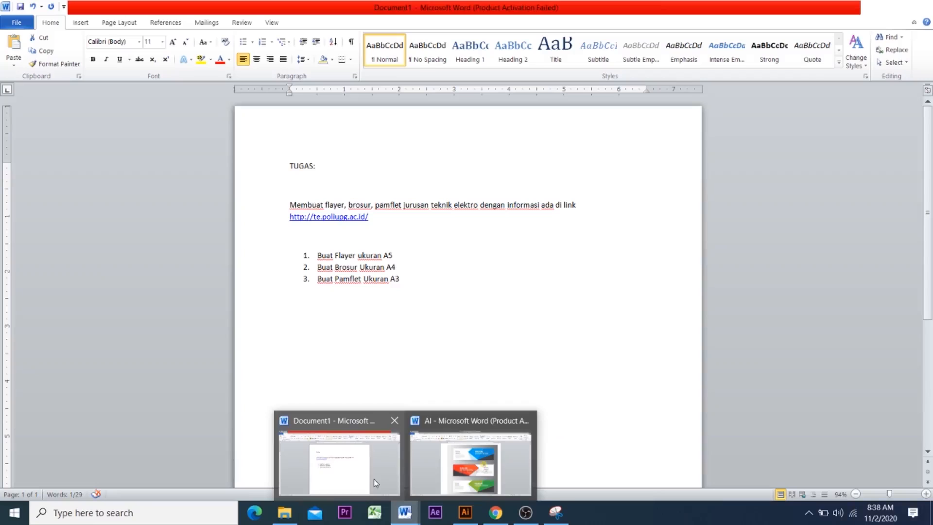
click(378, 481)
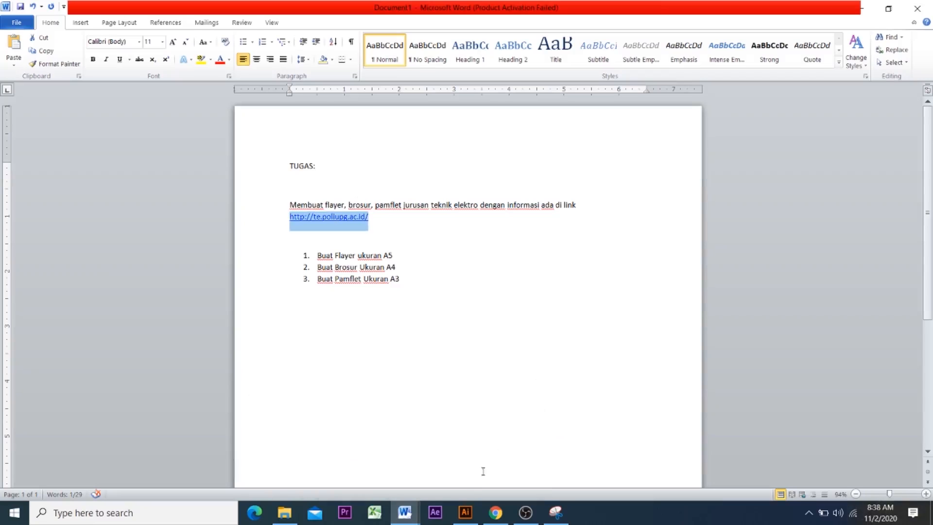
click(465, 513)
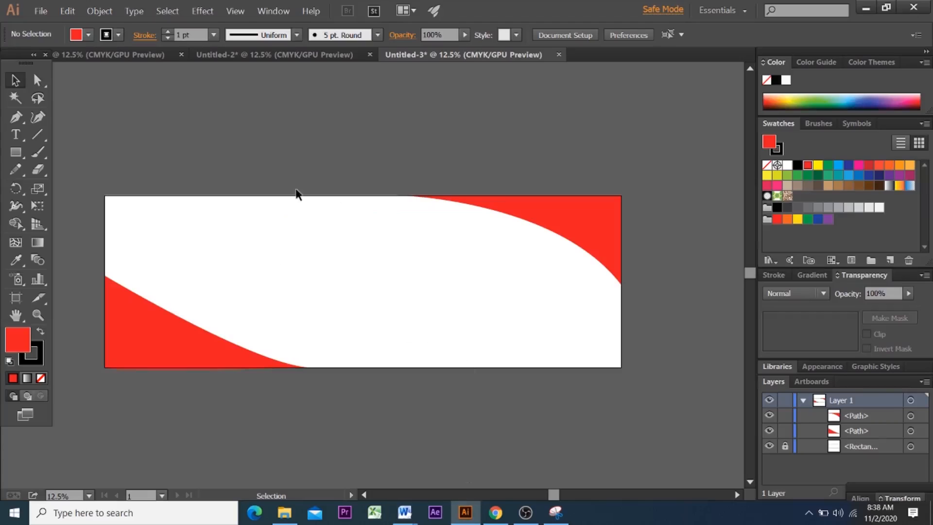
click(240, 56)
click(125, 55)
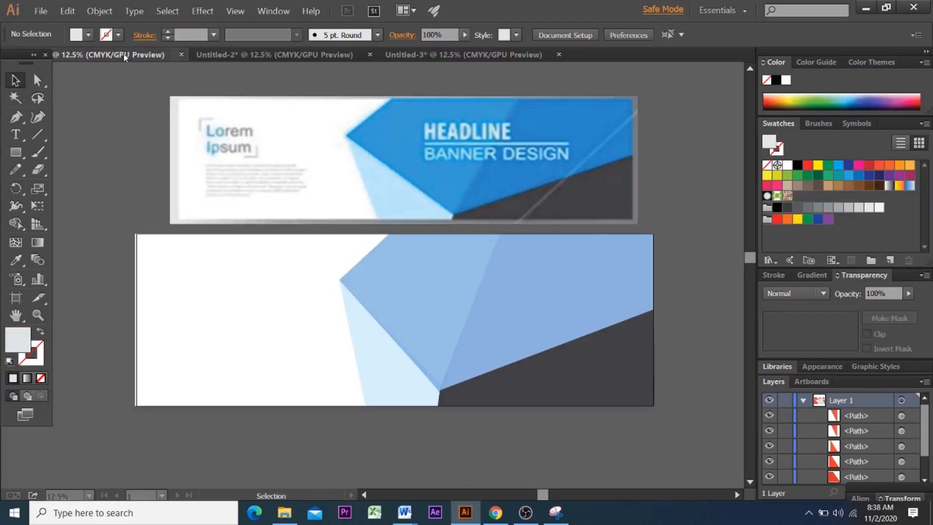
click(214, 55)
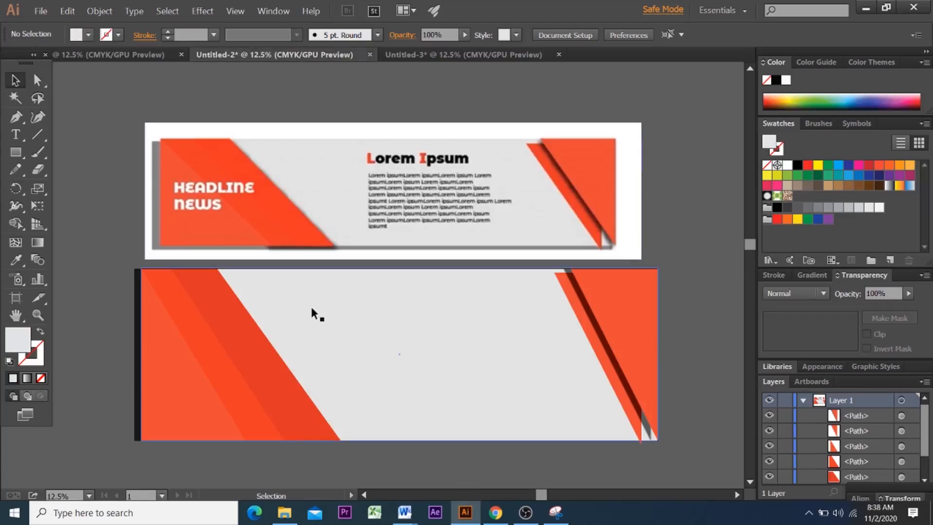
Step: Draw a closed Pen shape over the banner's grey area between the red shapes, with upper corners at about 44 cm and 238 cm
click(347, 310)
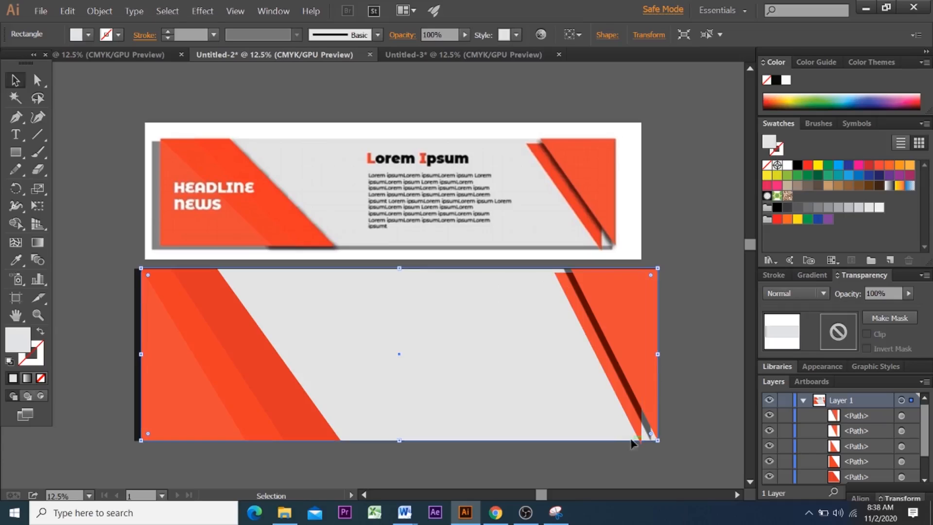
click(19, 114)
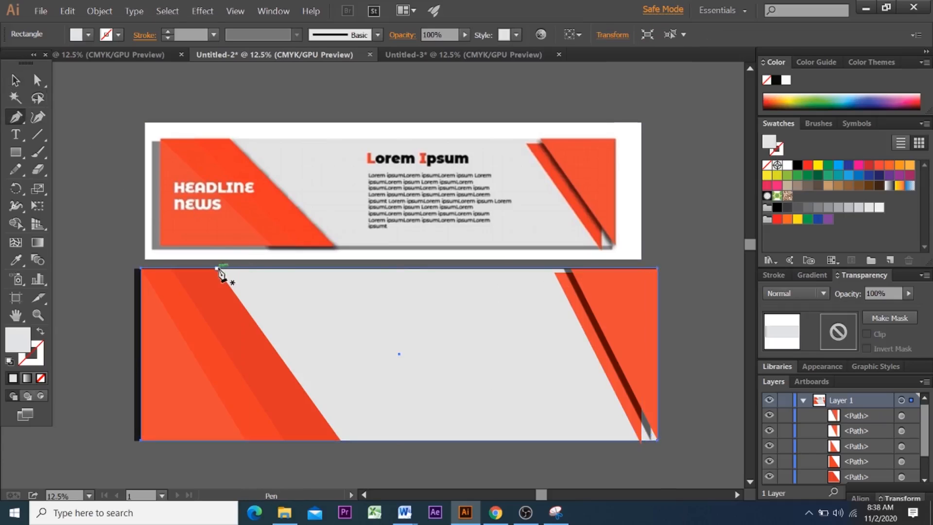
click(217, 268)
click(554, 269)
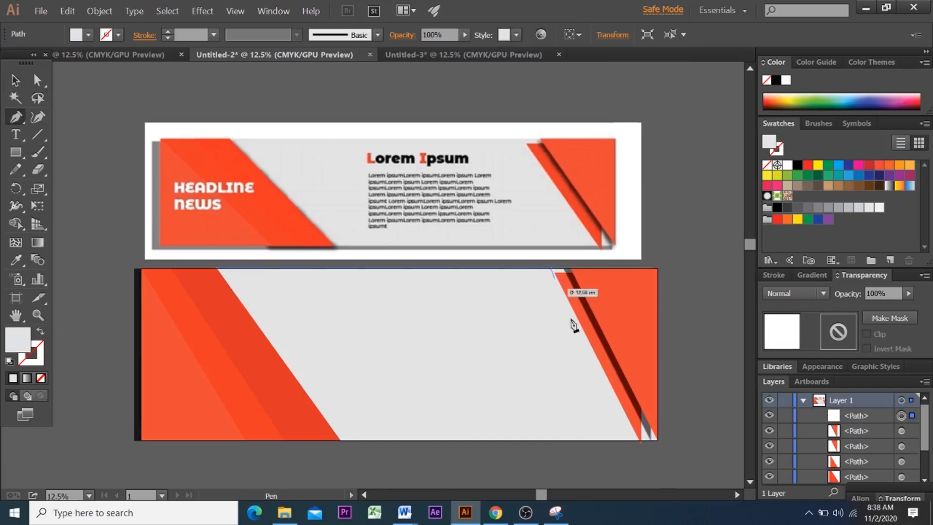
click(639, 441)
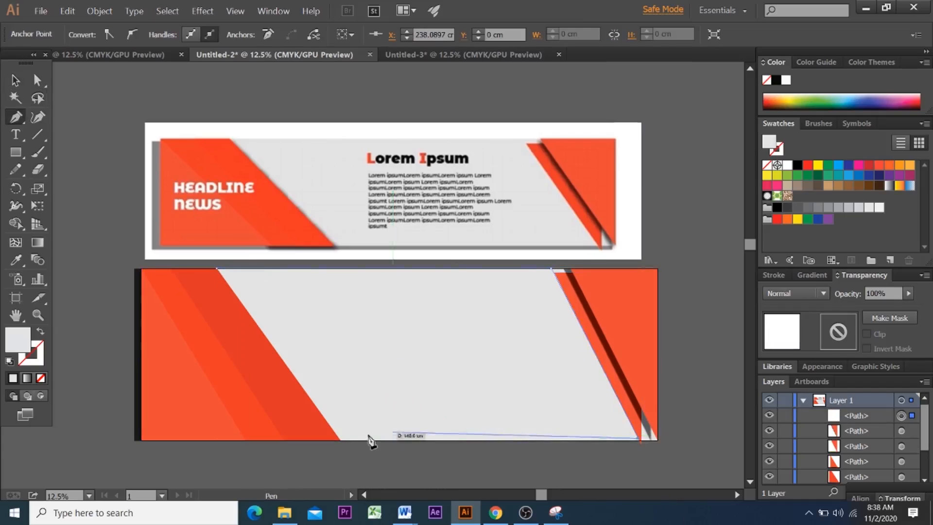
click(342, 440)
click(217, 269)
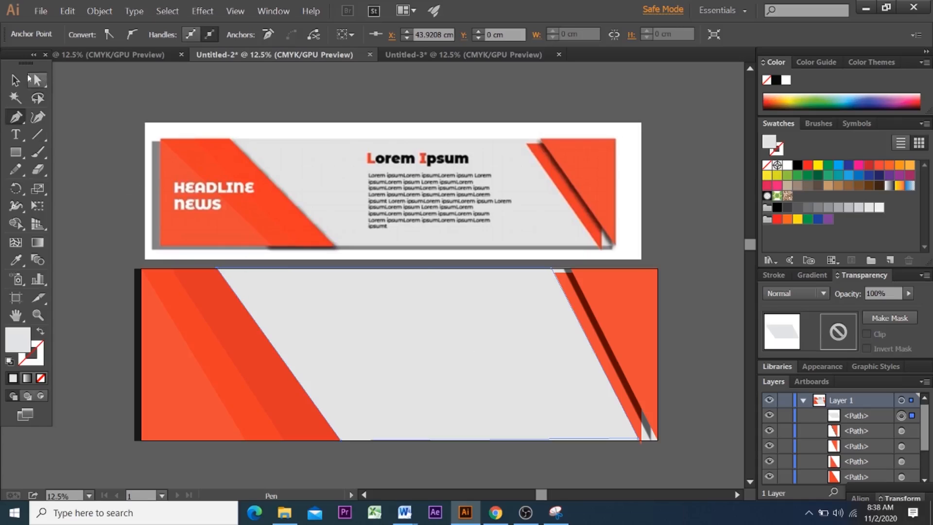
key(v)
click(402, 303)
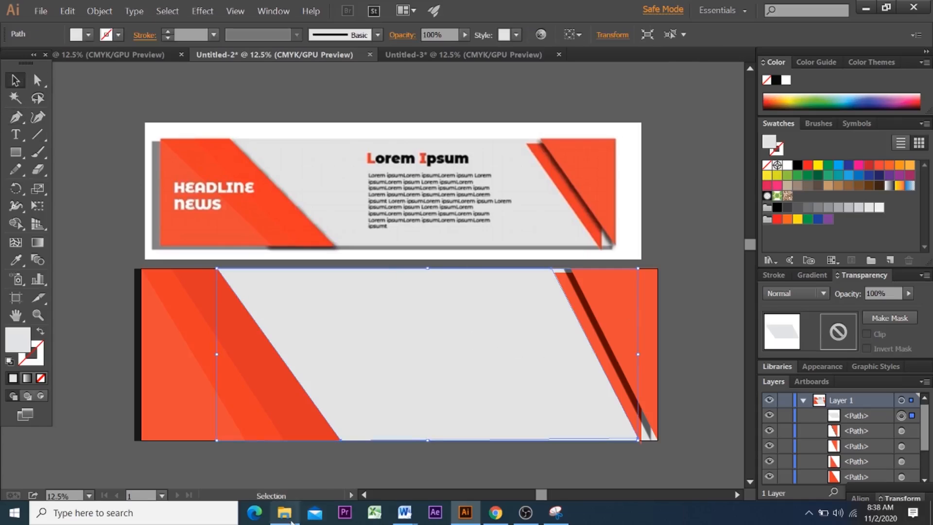
Step: Place the building photo download (3).jpg from the Pictures folder, enlarge it to about 215 × 110 cm, and move it over the banner
click(284, 513)
click(55, 126)
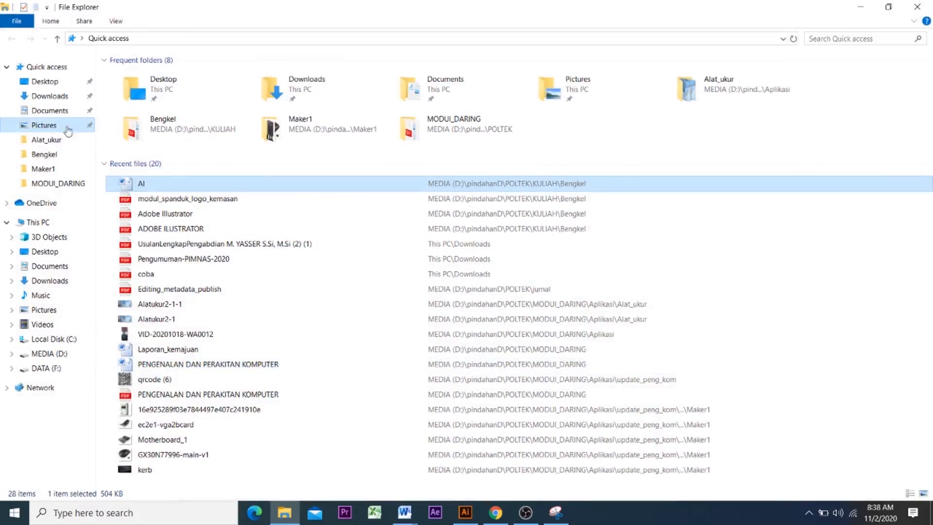
drag(492, 208, 258, 257)
drag(451, 333, 629, 447)
drag(537, 399, 332, 370)
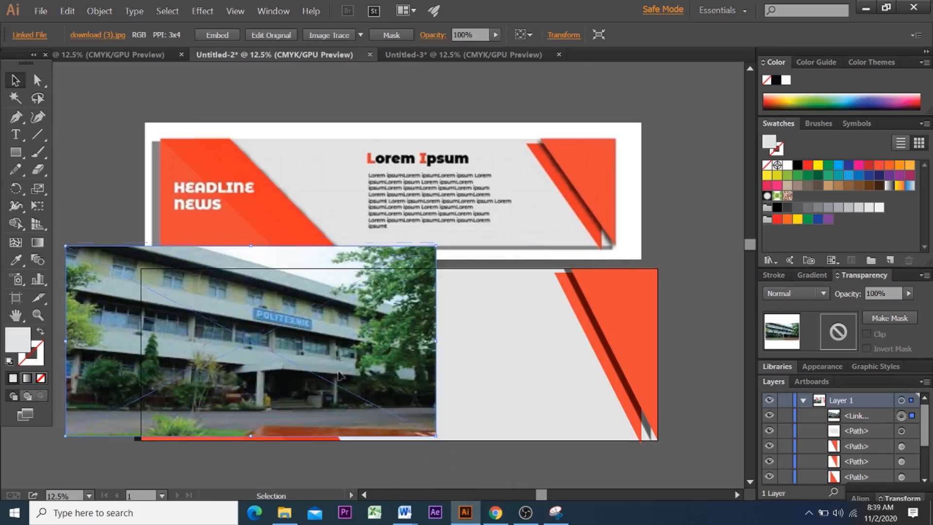
Step: Move the linked building photo directly below the new grey path in the layer stack
click(533, 364)
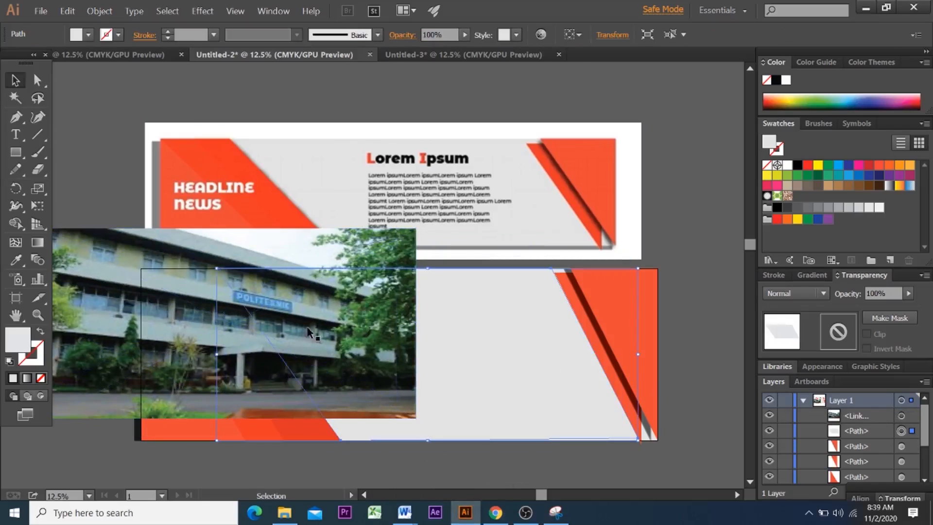
click(251, 241)
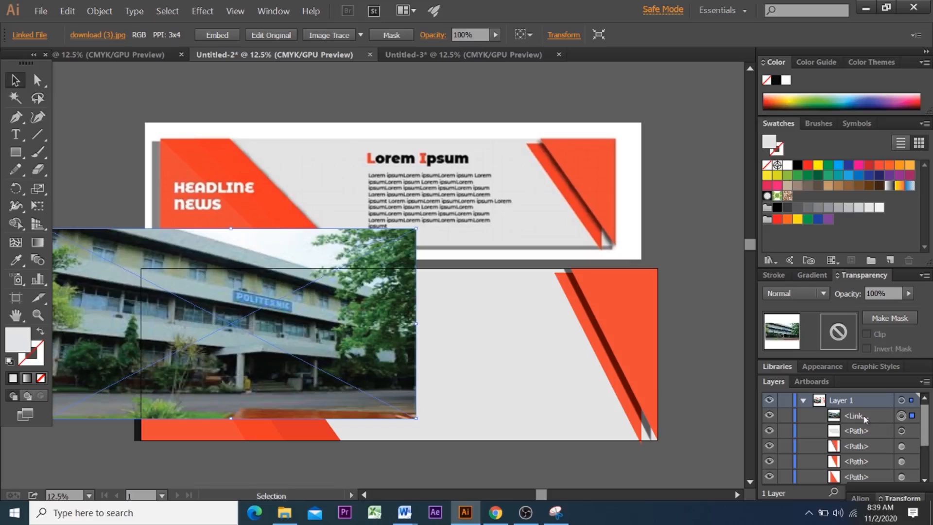
click(547, 372)
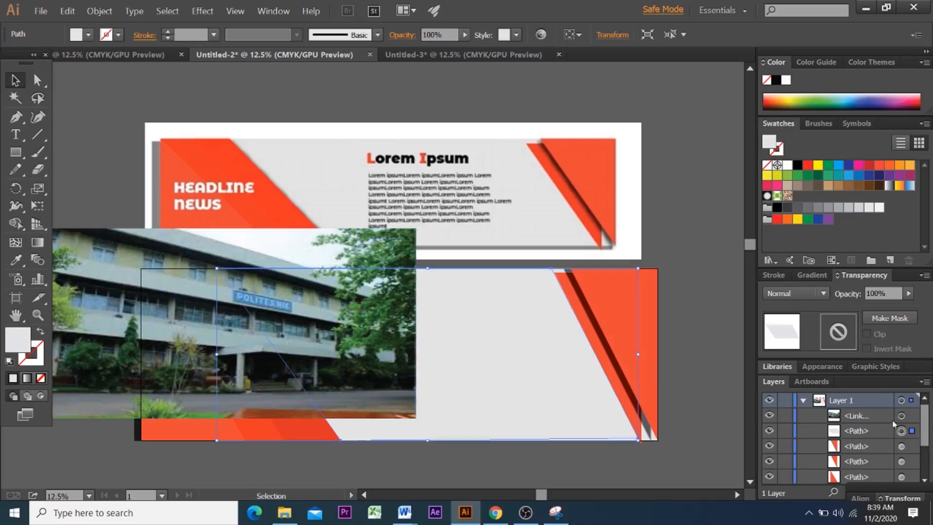
click(911, 416)
drag(873, 423, 872, 442)
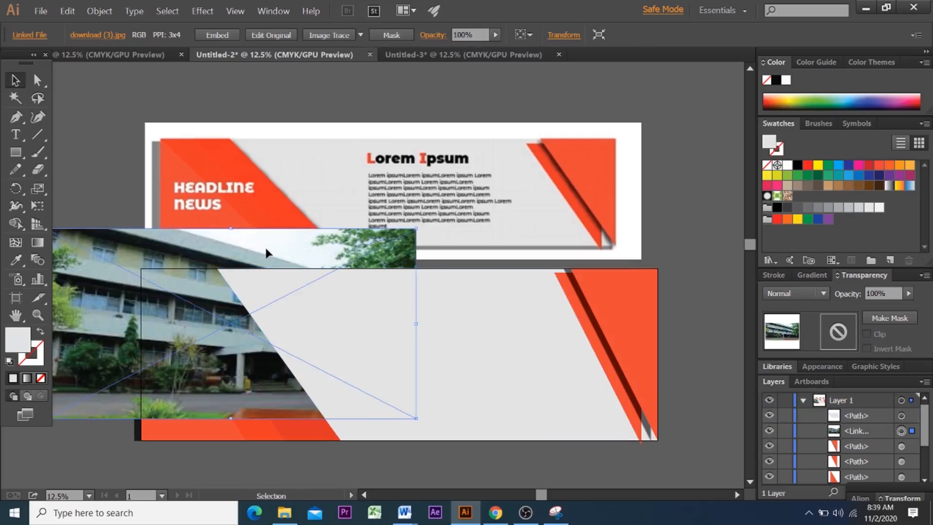
Step: Make a clipping mask from the grey path and the building photo
shift+click(518, 331)
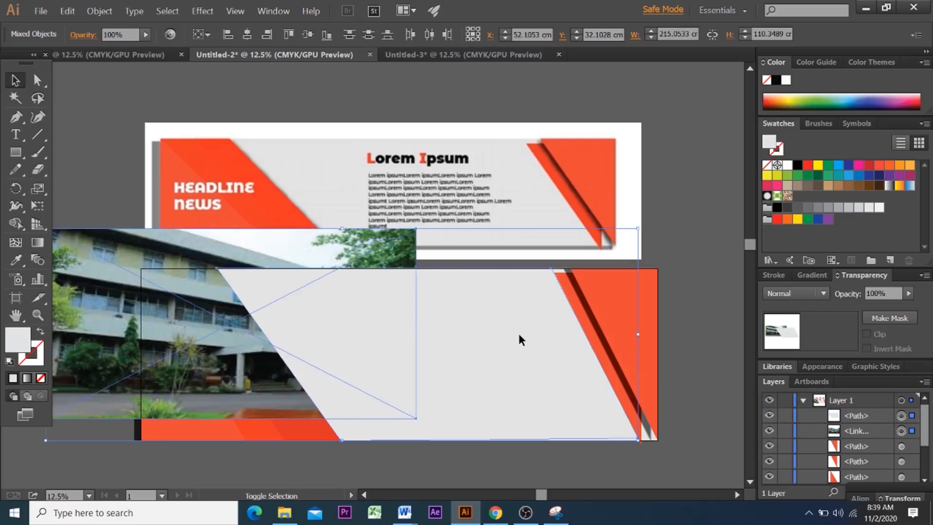
right_click(469, 327)
click(518, 386)
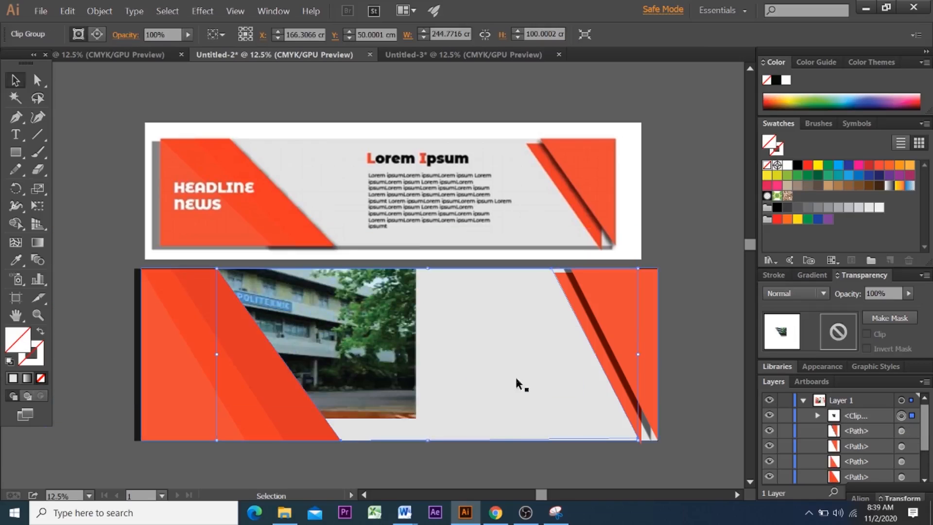
Step: Isolate the clip group, reposition and enlarge the photo to fill the slanted shape, and exit isolation
right_click(343, 316)
click(410, 358)
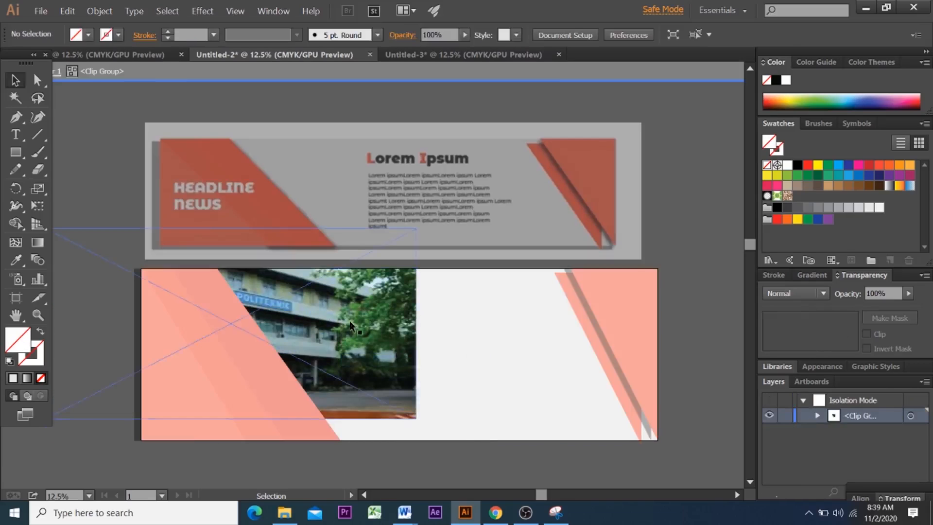
drag(347, 319, 494, 375)
drag(455, 358, 482, 335)
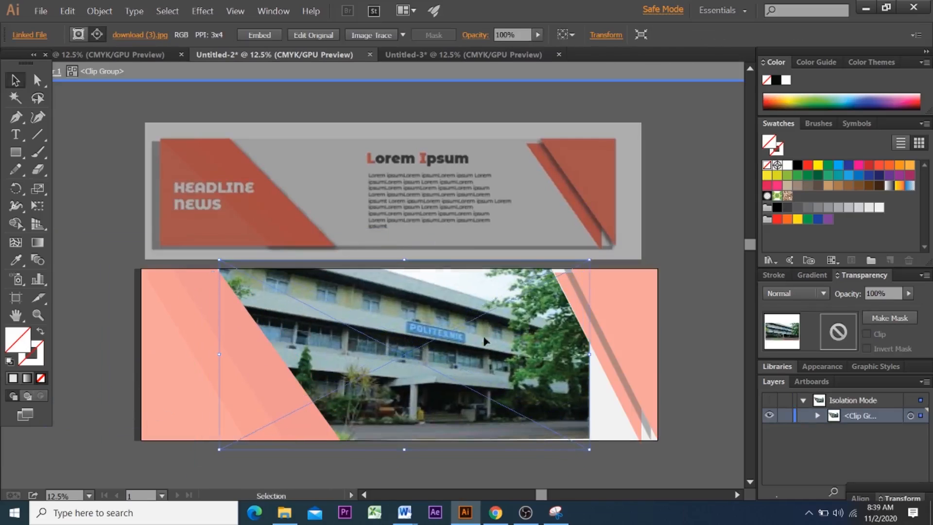
drag(589, 452, 656, 466)
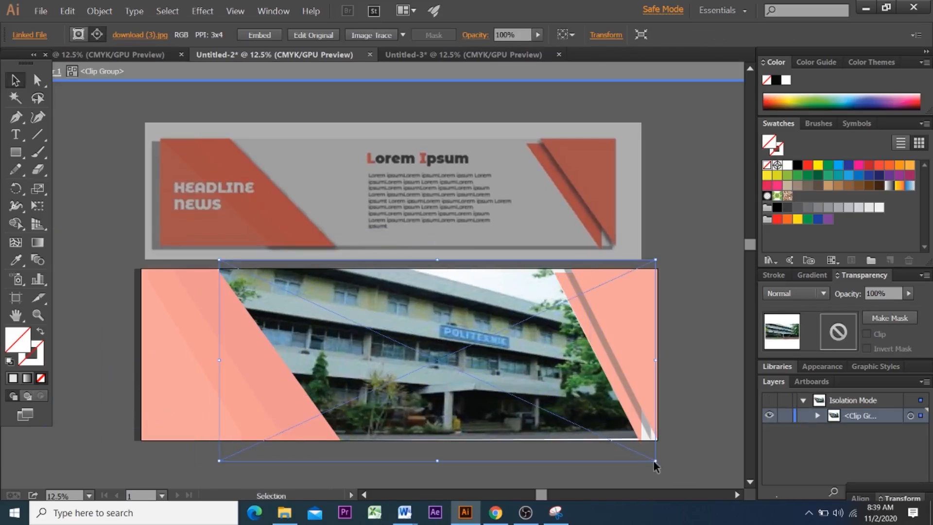
click(727, 363)
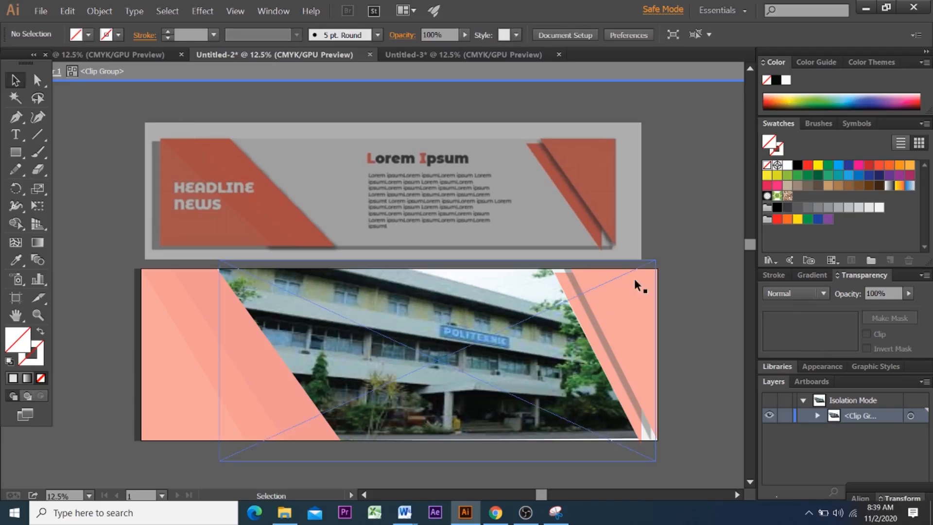
double_click(713, 261)
Step: Isolate the building photo's clip group, enlarge the photo slightly towards its lower corner, and exit isolation
click(611, 407)
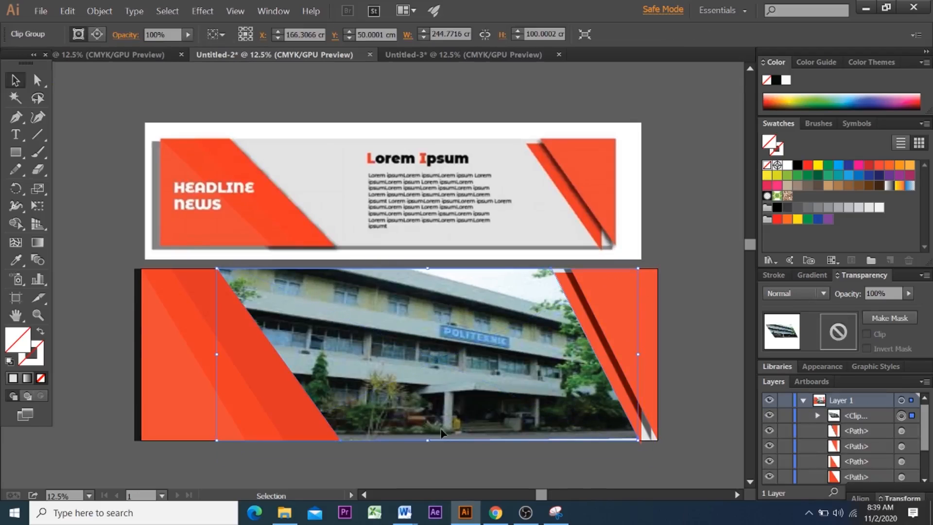
right_click(444, 445)
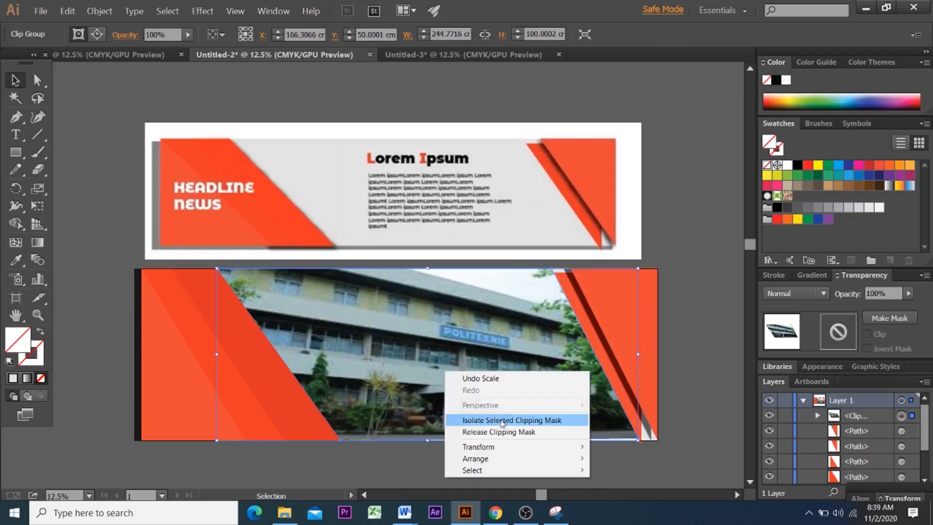
click(454, 419)
click(489, 395)
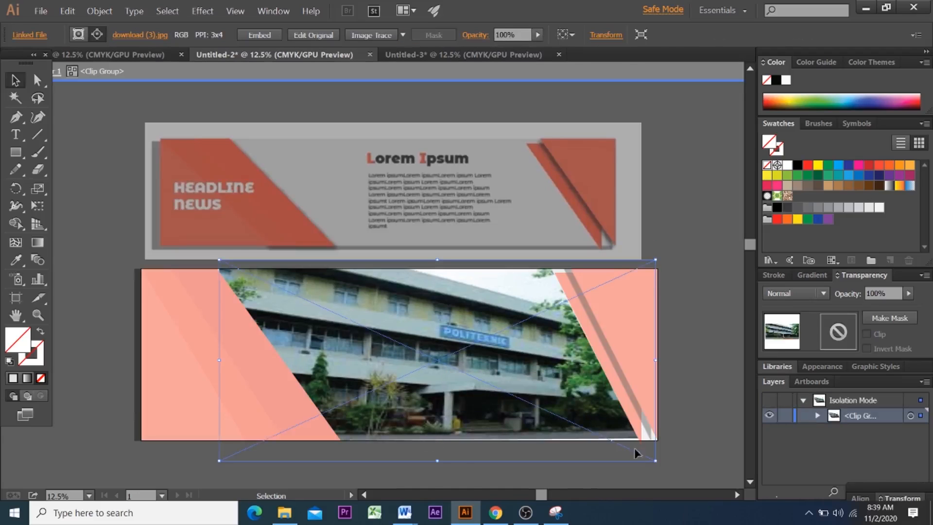
drag(654, 461, 667, 469)
click(670, 477)
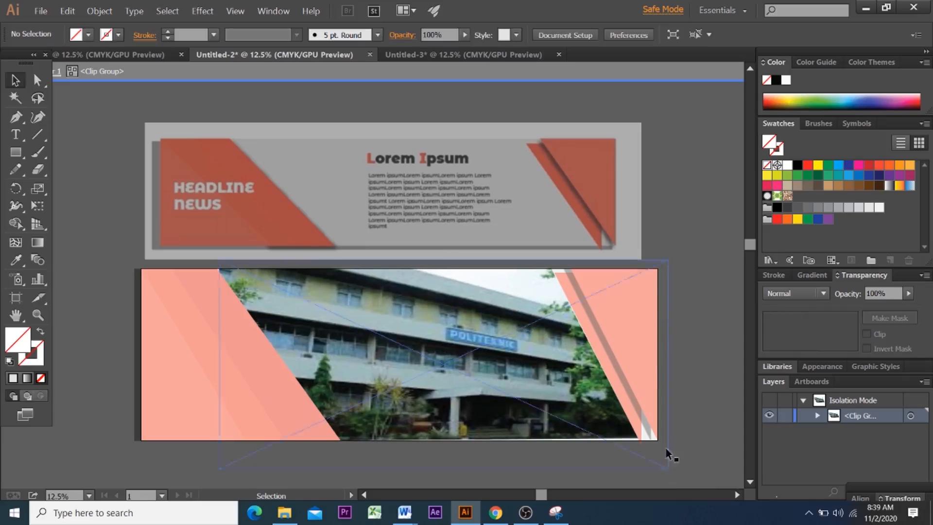
double_click(697, 375)
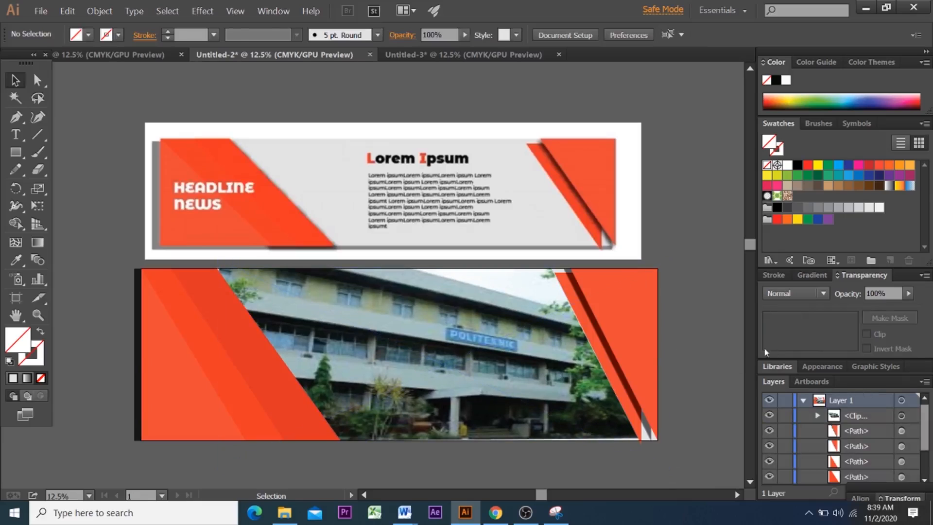
Step: Stretch the building clip group to about 254 × 103 cm so it covers the gaps along the banner edge and orange shapes
click(652, 430)
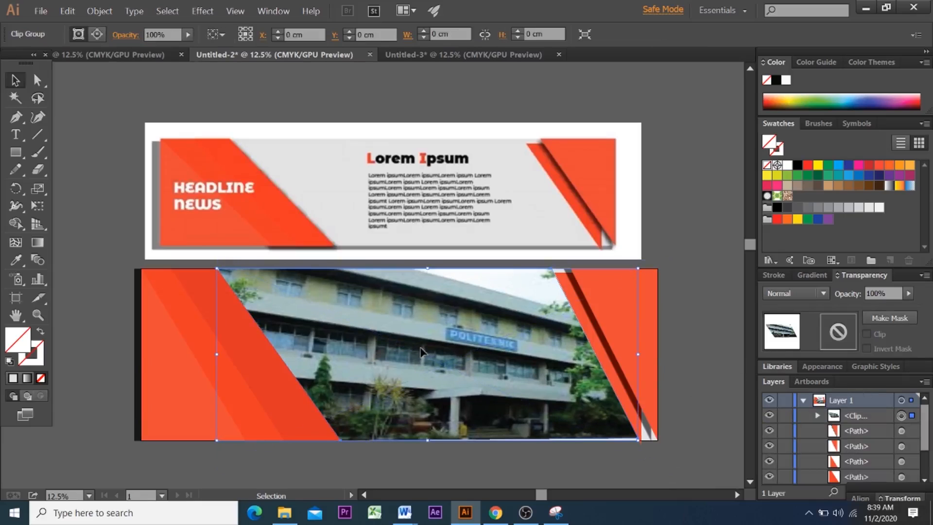
click(619, 439)
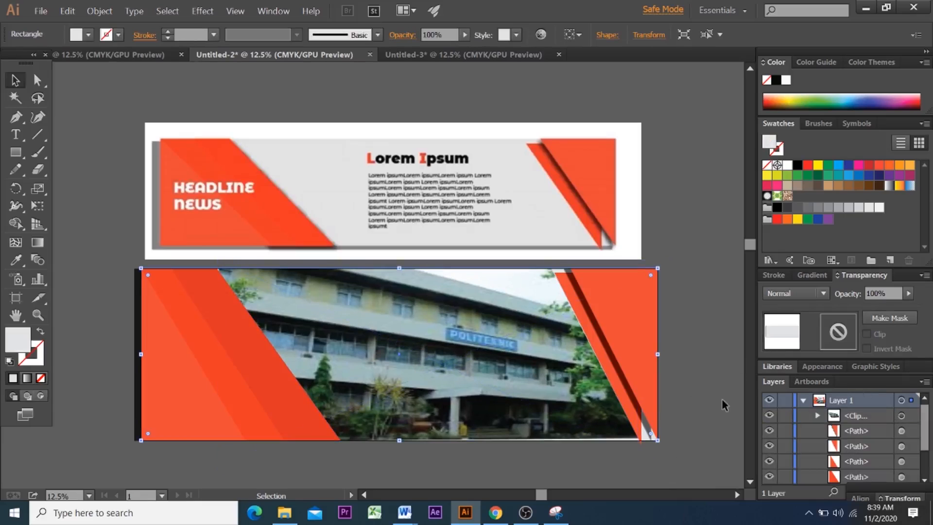
click(559, 416)
drag(429, 273, 428, 257)
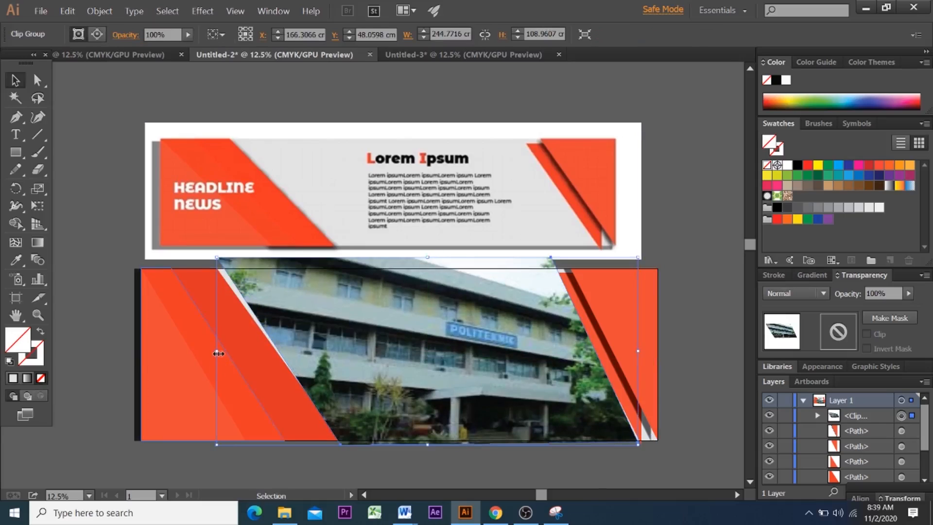
drag(217, 354, 210, 353)
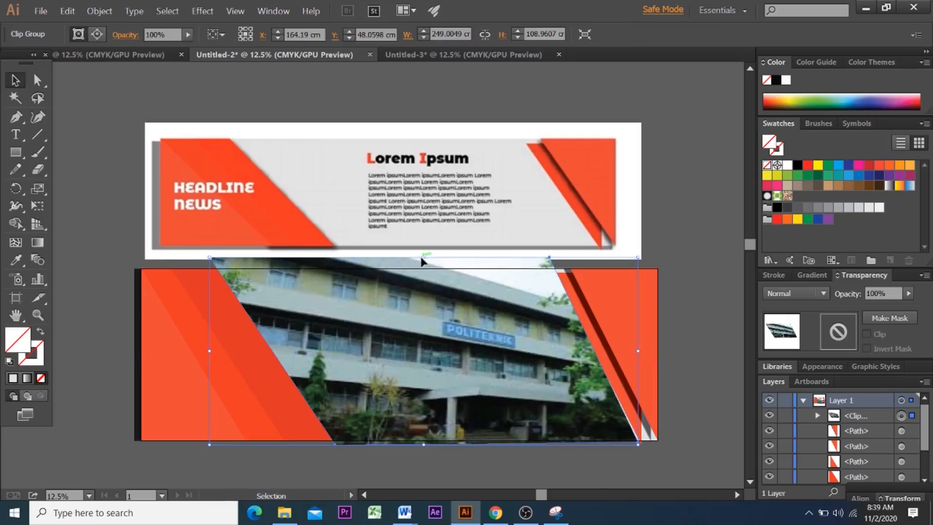
drag(421, 260, 424, 268)
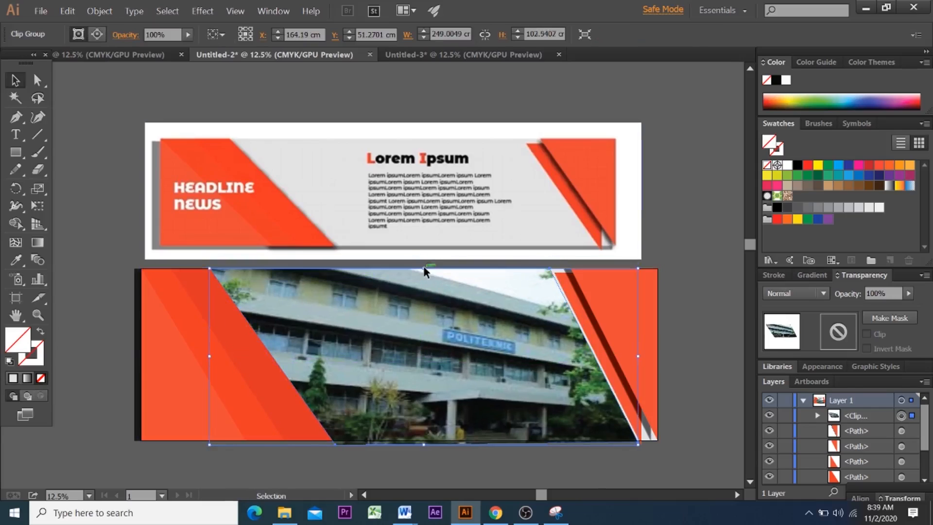
drag(639, 357, 646, 354)
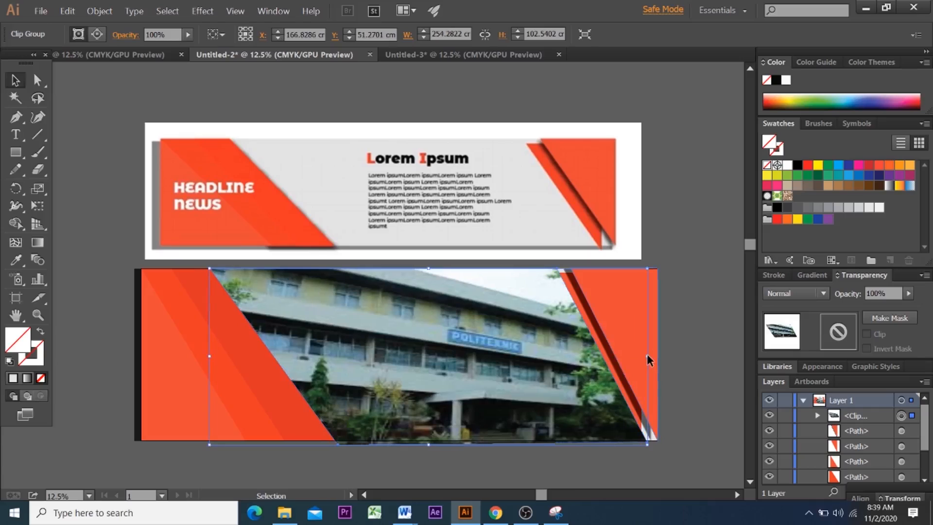
click(717, 355)
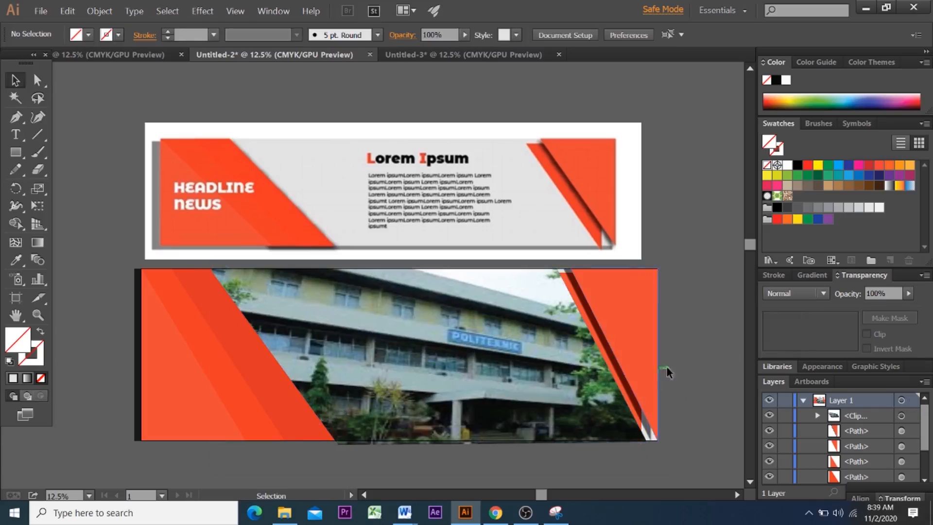
Step: Draw a light-grey circle about 34 cm across on the upper reference banner, between the HEADLINE NEWS panel and the text
scroll(555, 348, down, 2)
scroll(555, 348, down, 1)
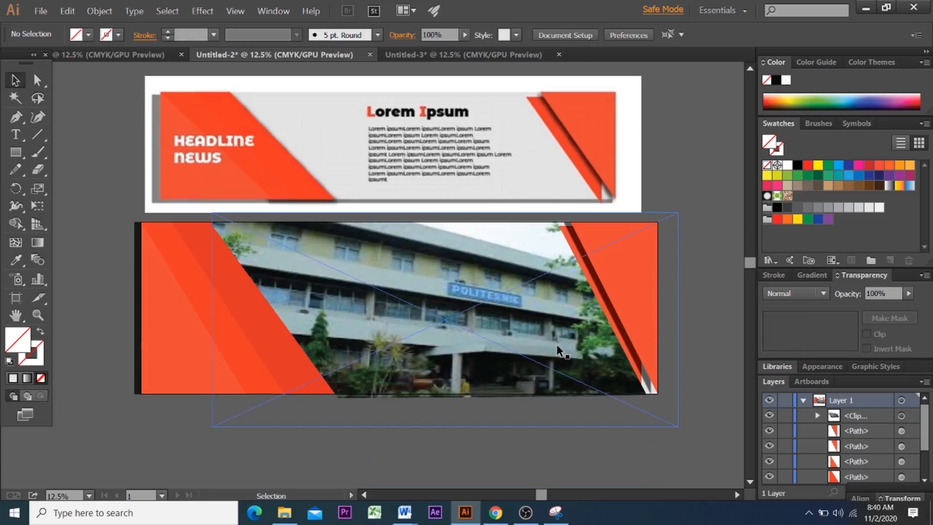
drag(15, 152, 86, 188)
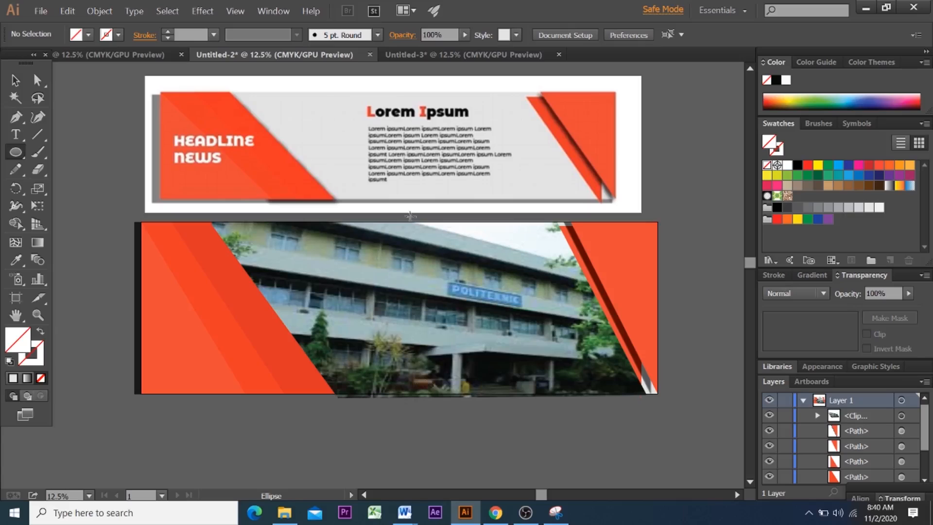
drag(300, 106, 359, 165)
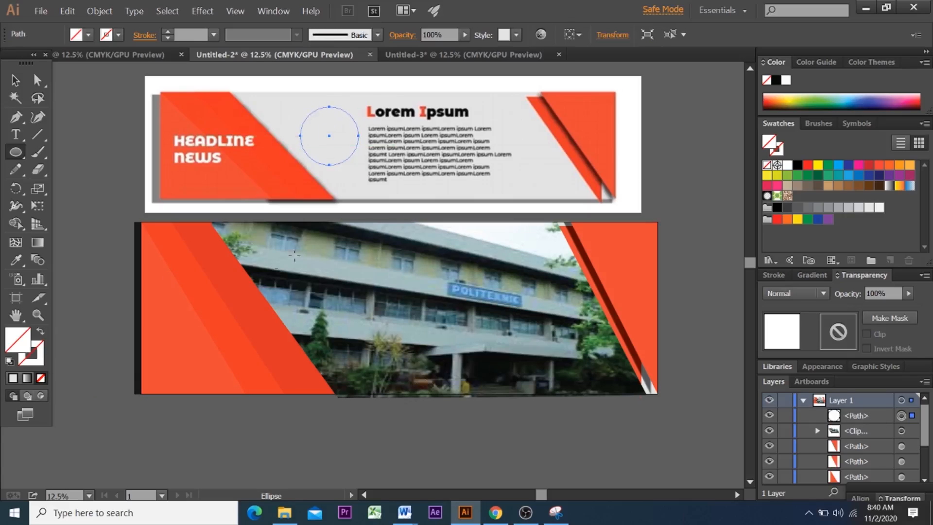
click(12, 378)
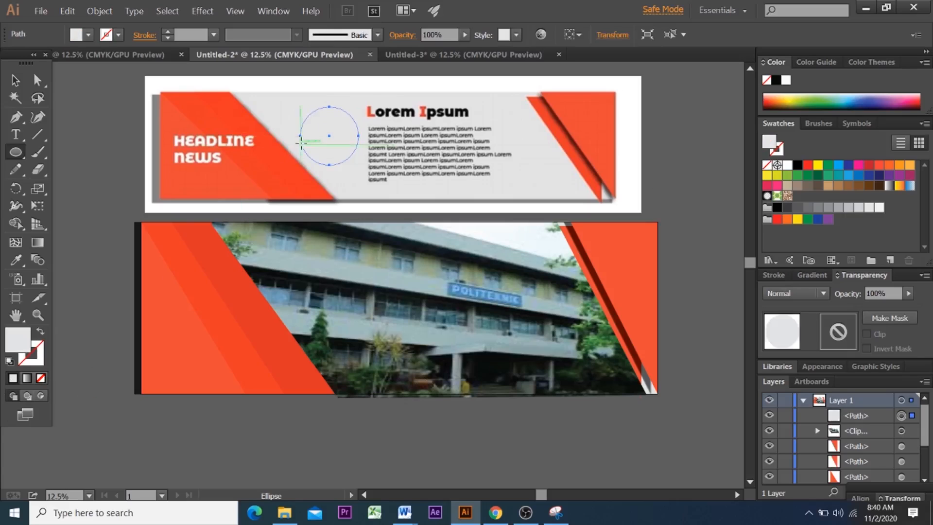
key(v)
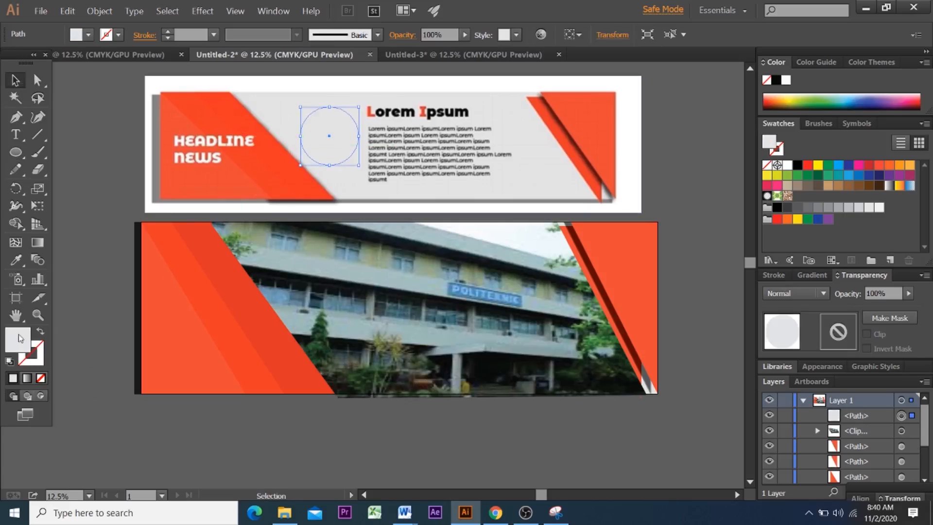
drag(329, 165, 307, 161)
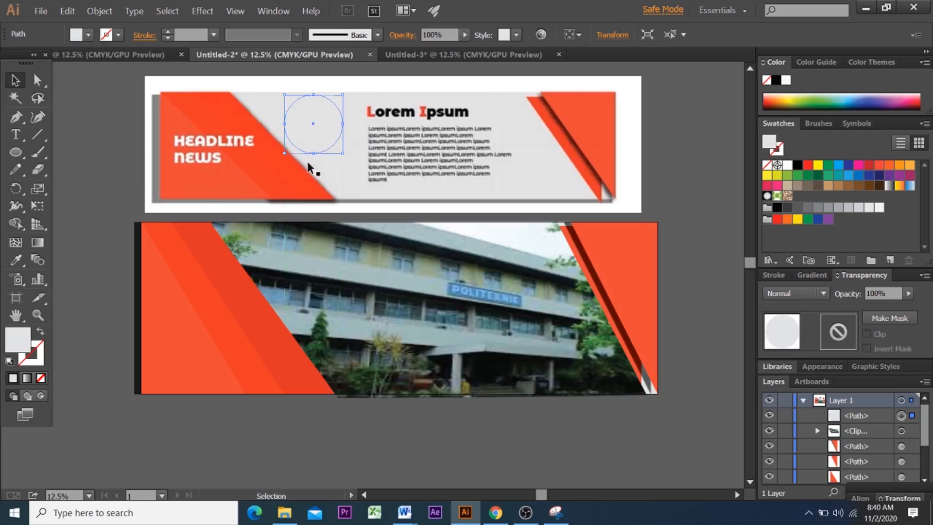
click(285, 512)
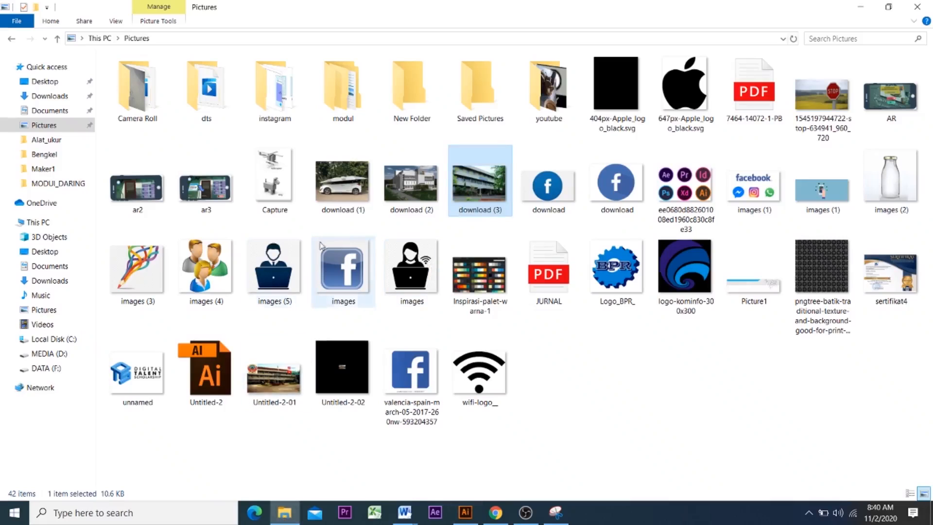
drag(423, 256, 334, 142)
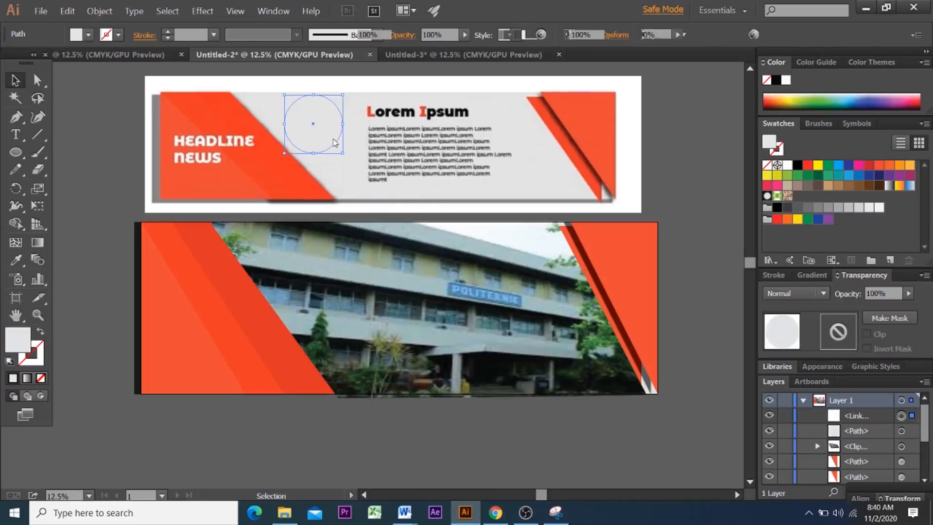
key(ctrl+z)
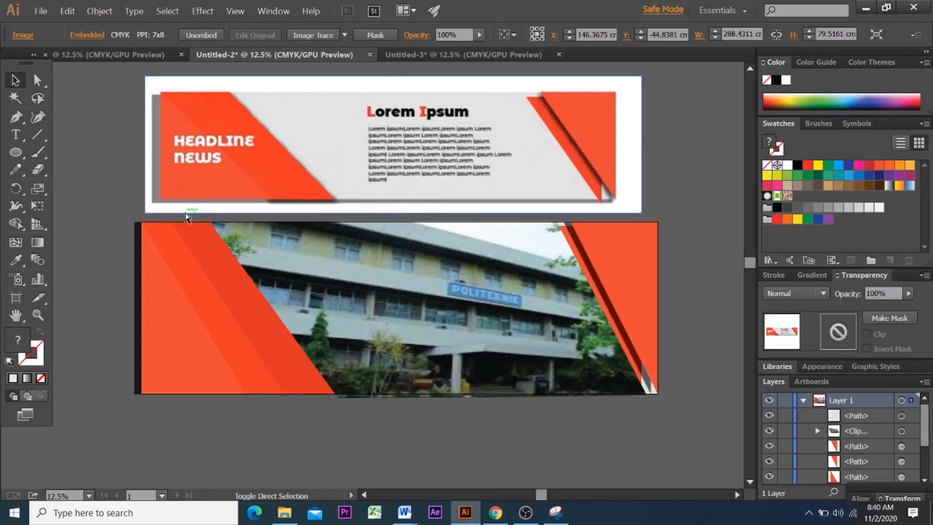
key(ctrl+shift+z)
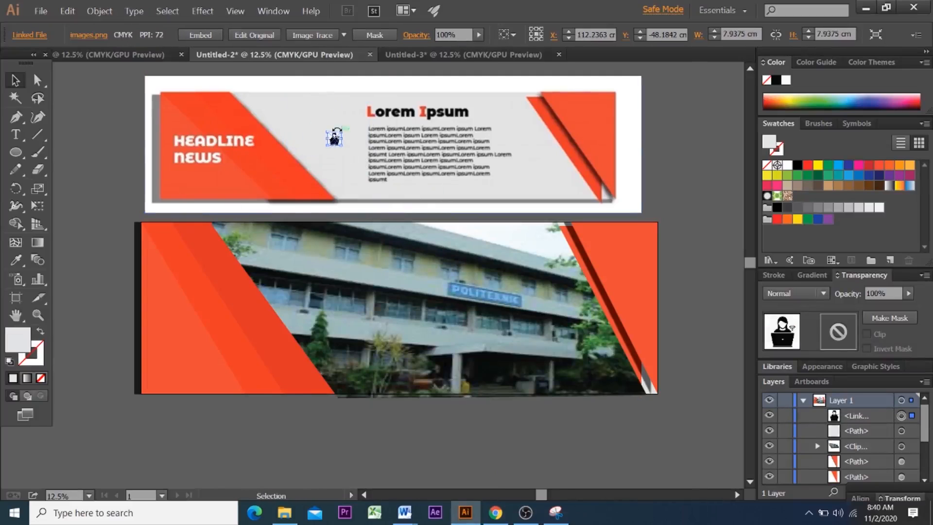
key(Delete)
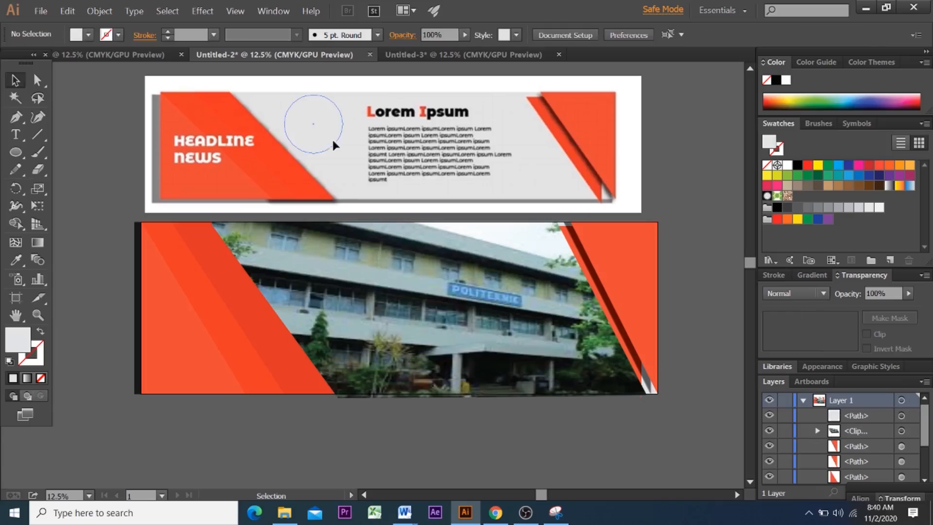
Step: Move the circle slightly down and fill it with red
click(325, 144)
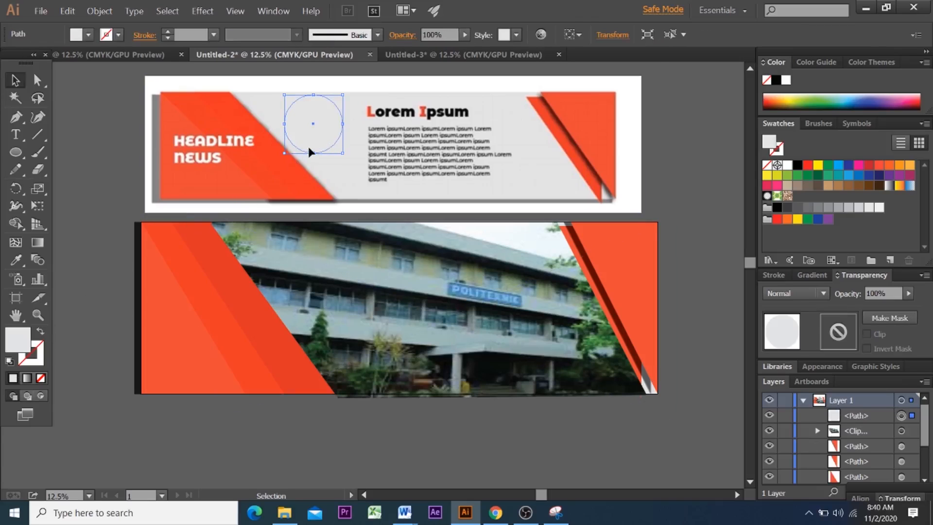
mouse_move(303, 145)
mouse_down()
mouse_move(125, 181)
mouse_move(220, 155)
mouse_move(309, 156)
mouse_move(304, 150)
mouse_up()
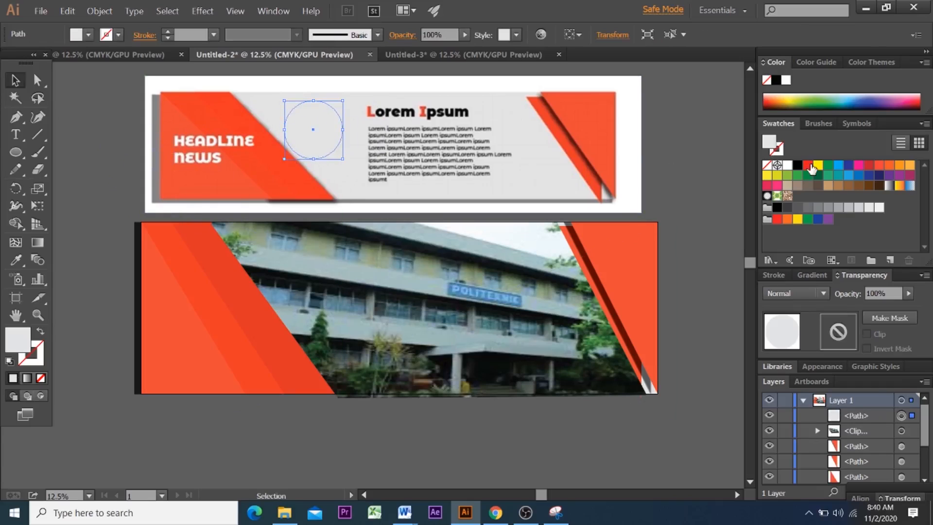
click(810, 166)
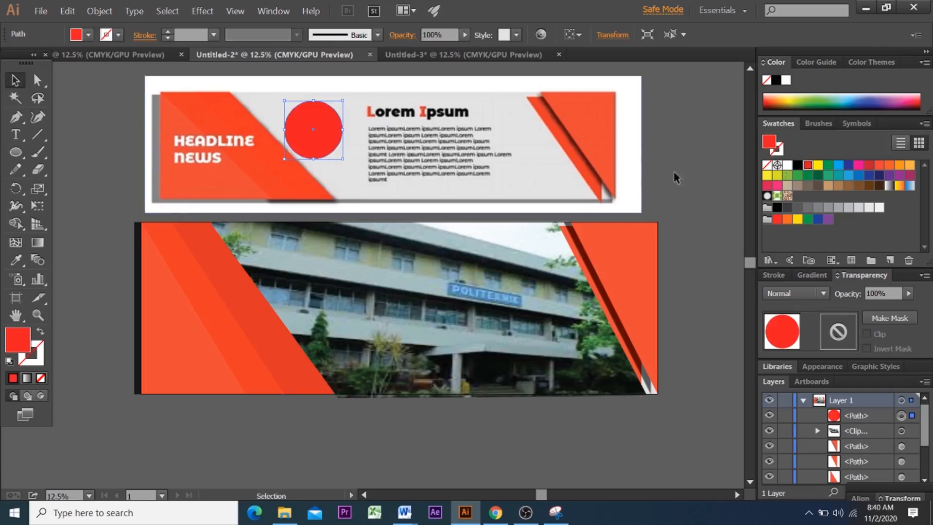
Step: Place images.png from the Pictures folder, enlarge it to about 79 × 62 cm, and position it beside the red circle
click(294, 521)
drag(412, 269, 351, 132)
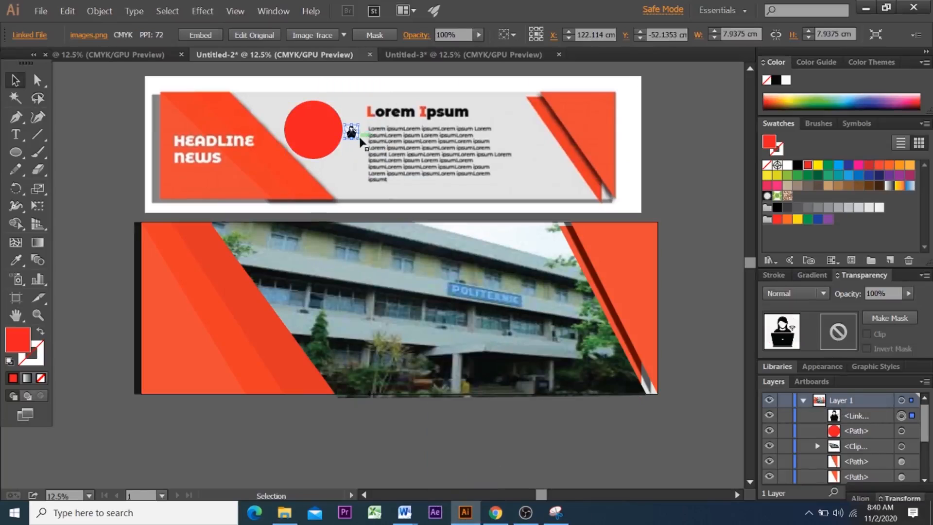
drag(359, 139, 479, 228)
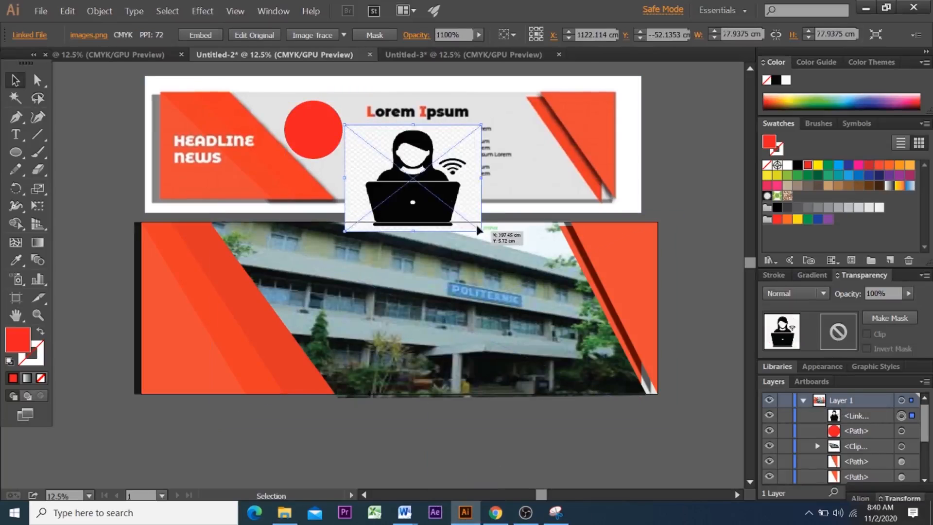
drag(432, 203, 426, 164)
click(854, 417)
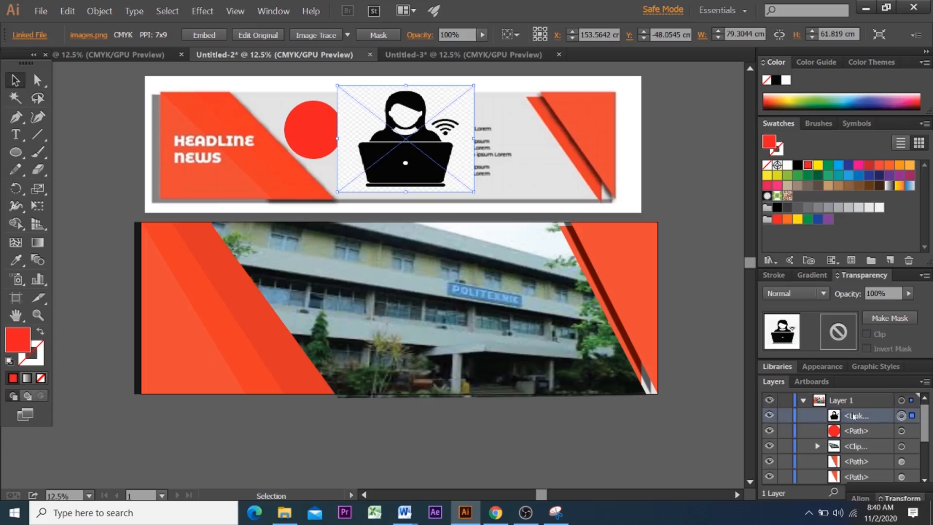
Step: Move the linked laptop image directly below the red circle in the layer stack
click(322, 125)
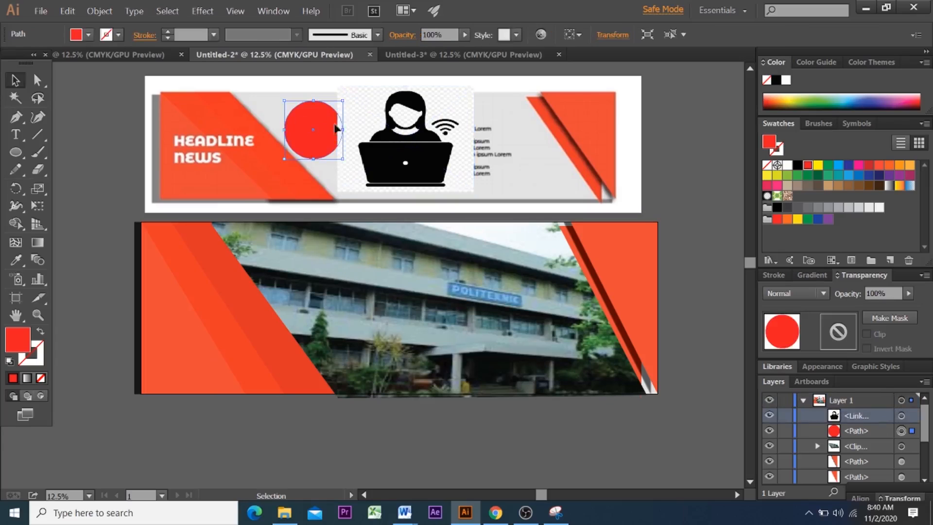
click(340, 127)
click(322, 125)
click(338, 124)
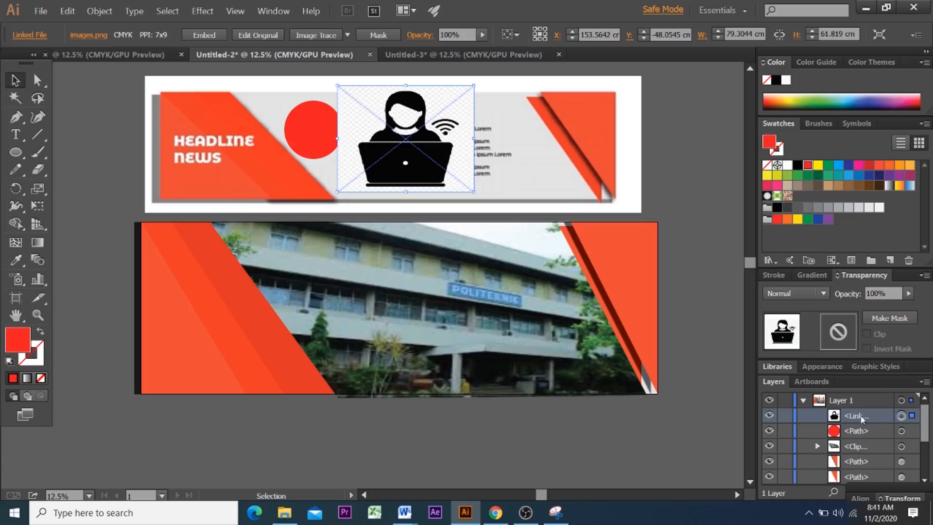
drag(862, 419, 863, 438)
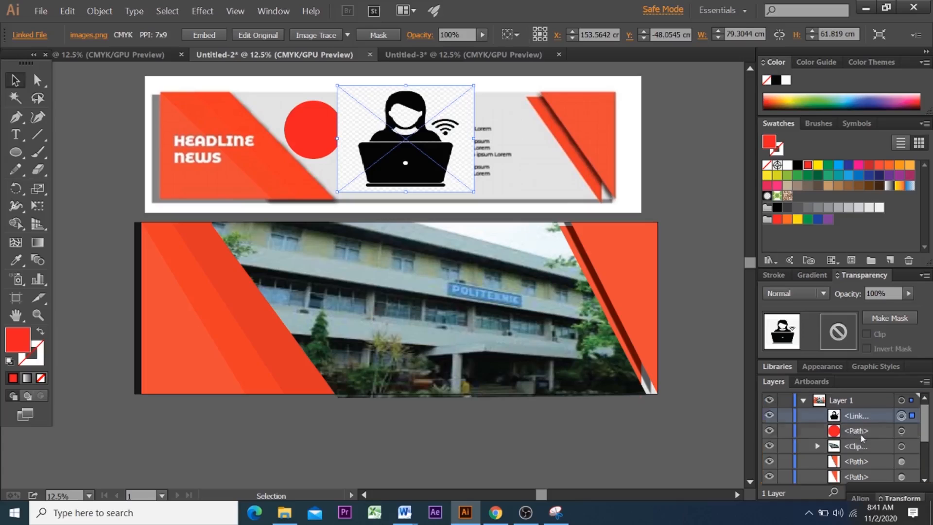
Step: Make a clipping mask from the red circle and the laptop image
click(323, 136)
shift+click(381, 121)
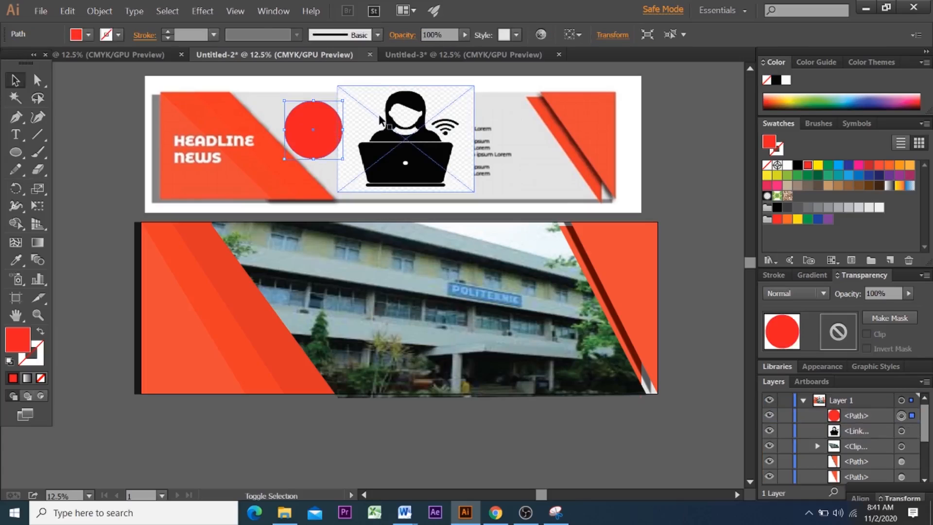
right_click(379, 119)
click(430, 176)
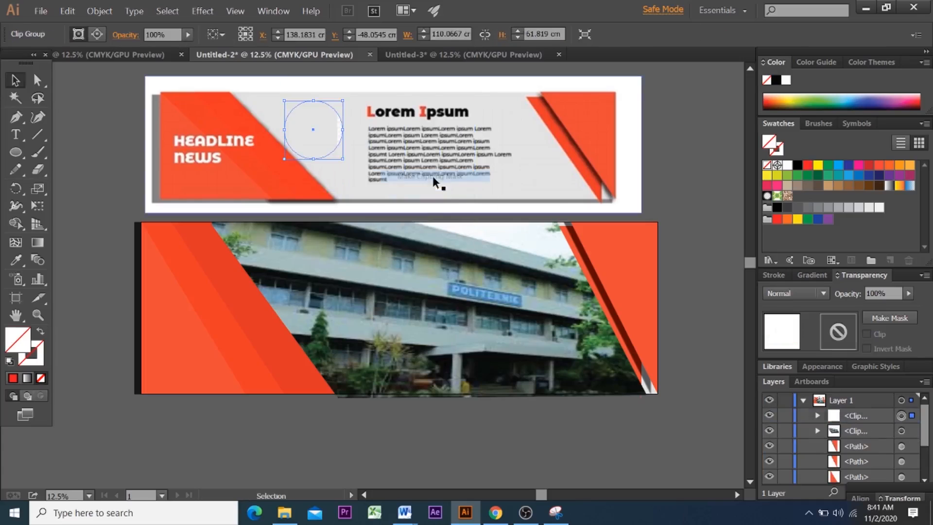
Step: Isolate the circle's clipping mask, move the laptop image inside the circle, and leave isolation mode
right_click(325, 127)
click(351, 171)
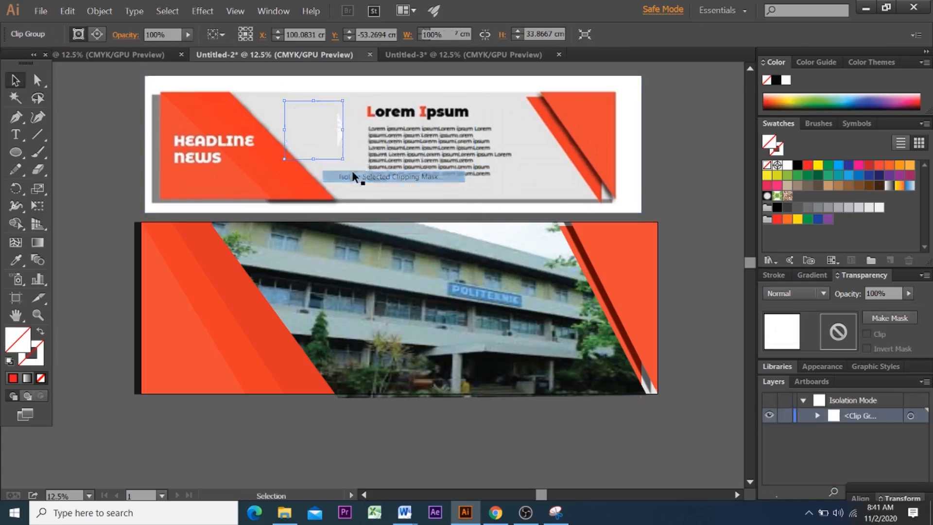
drag(361, 147, 349, 153)
drag(389, 197, 343, 147)
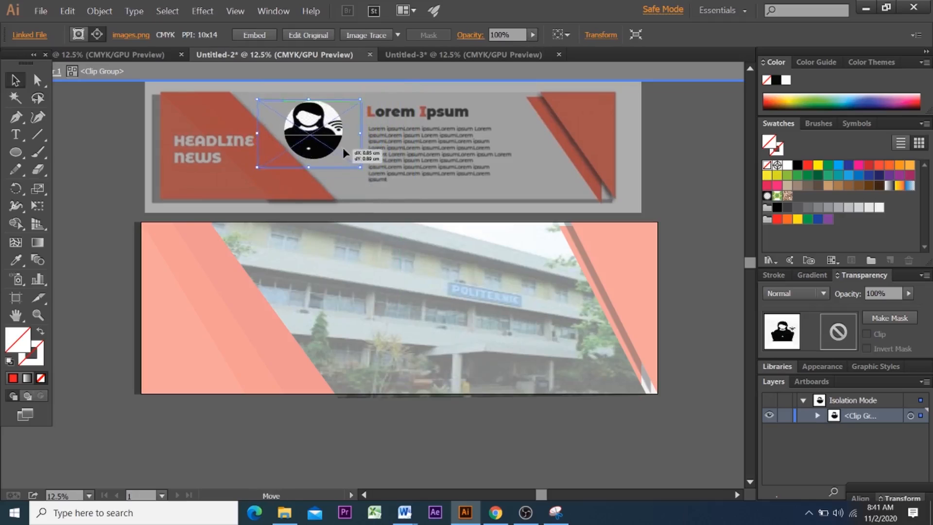
double_click(261, 92)
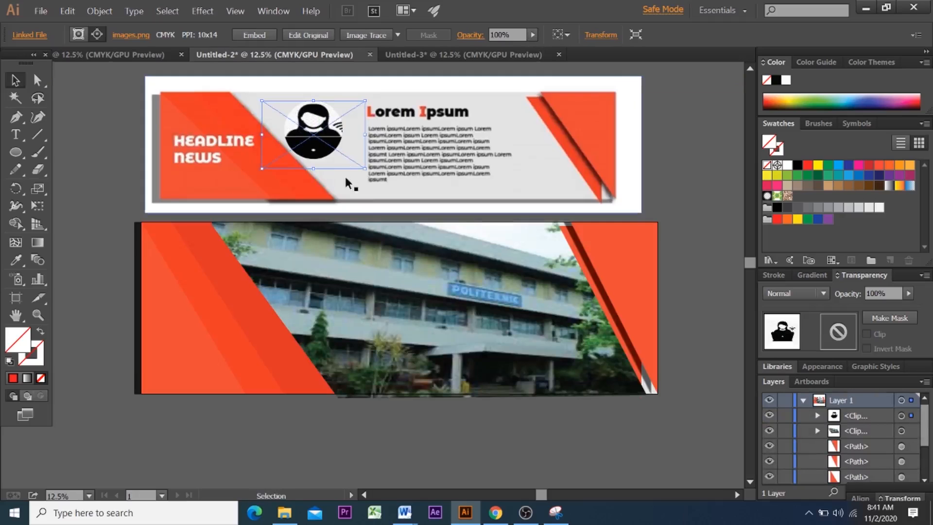
Step: Move the clipped laptop circle down onto the building photo banner, near its left orange stripes, and deselect it
click(115, 94)
drag(325, 128, 334, 271)
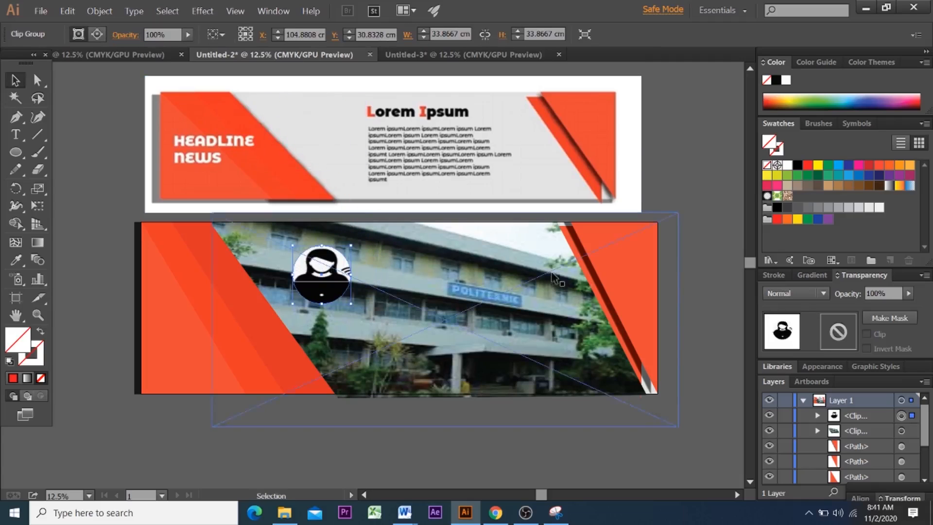
click(672, 263)
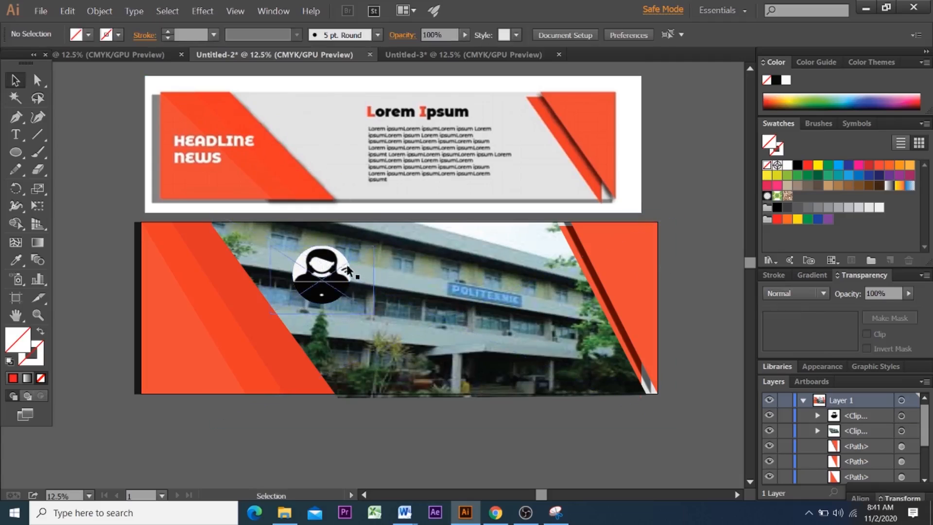
Step: Draw a hexagon about 61 × 70 cm over the building photo, beside the clipped circle, and fill it with red
click(20, 156)
drag(21, 162, 72, 202)
drag(414, 272, 465, 302)
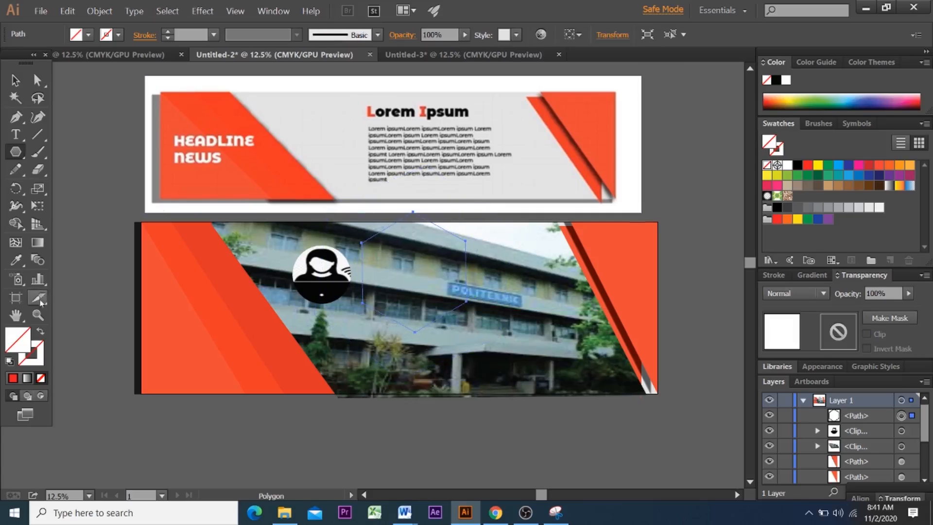
click(13, 379)
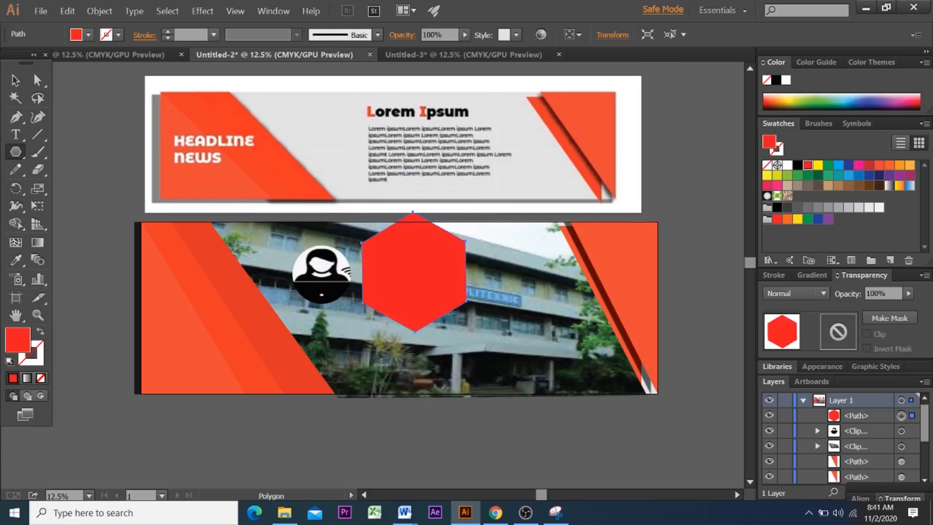
Step: Place download (2).jpg from the Pictures folder, enlarge it to span more than the hexagon, and position it beside the hexagon
click(284, 512)
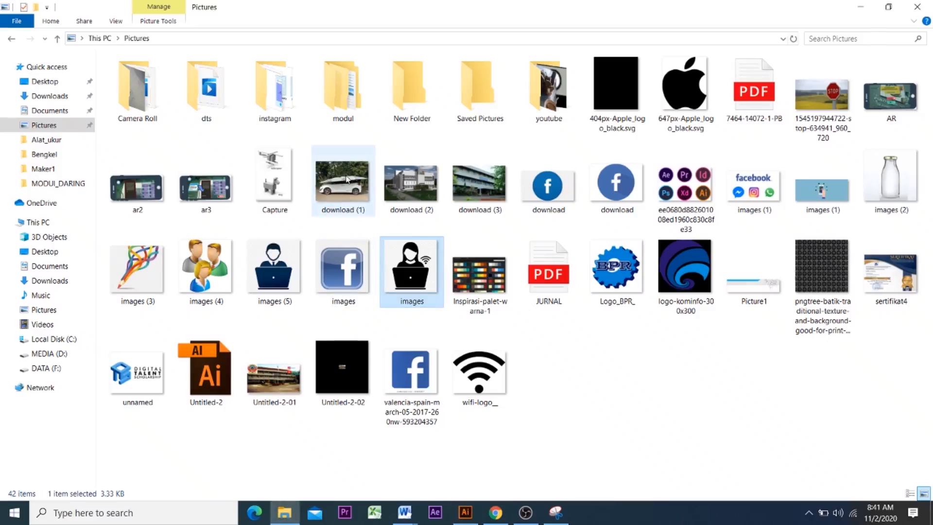
click(406, 174)
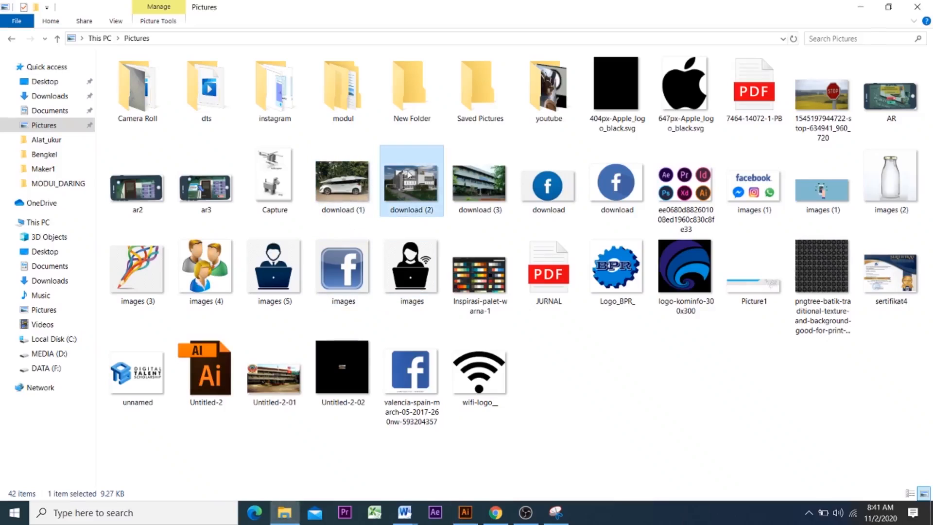
mouse_move(266, 370)
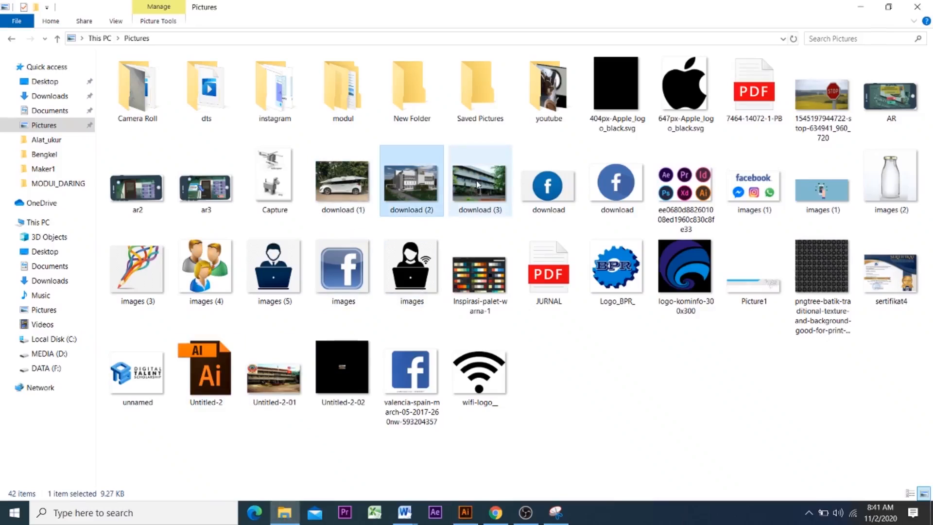
drag(411, 184, 491, 302)
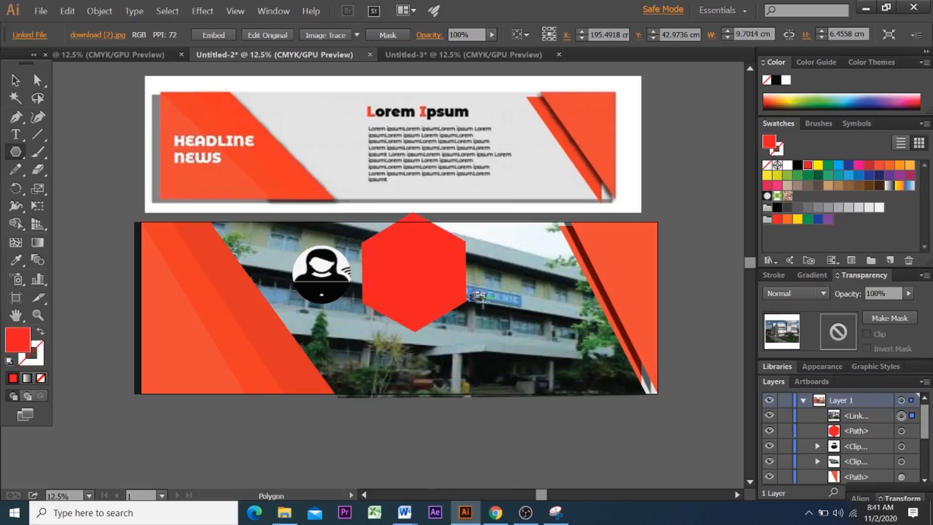
key(v)
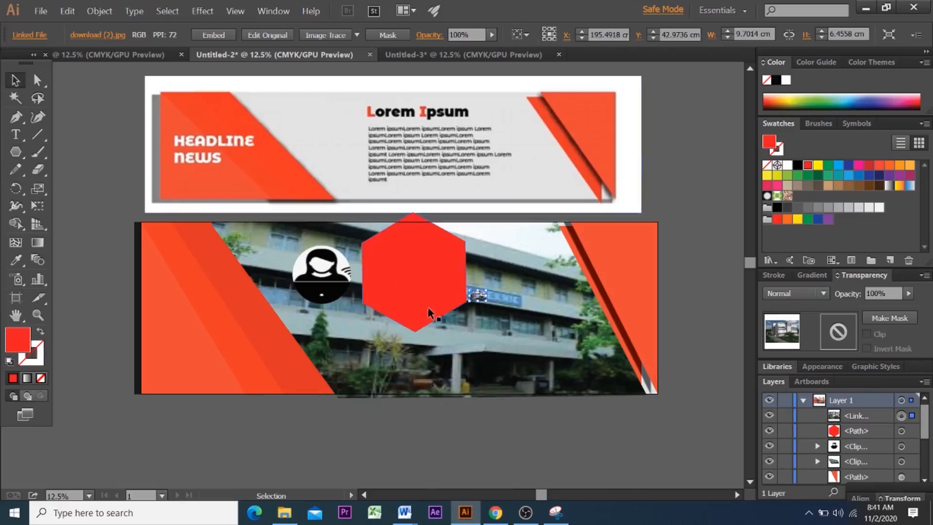
drag(487, 302, 633, 410)
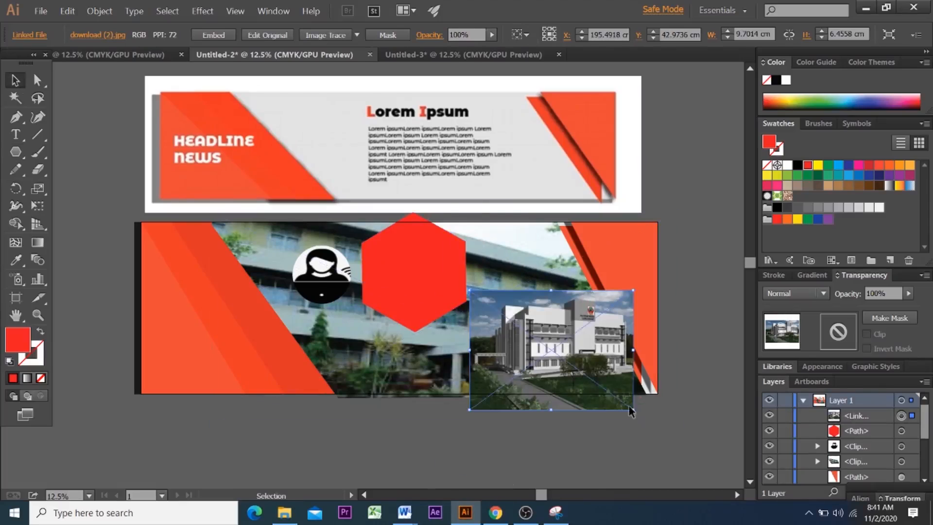
drag(585, 375, 536, 275)
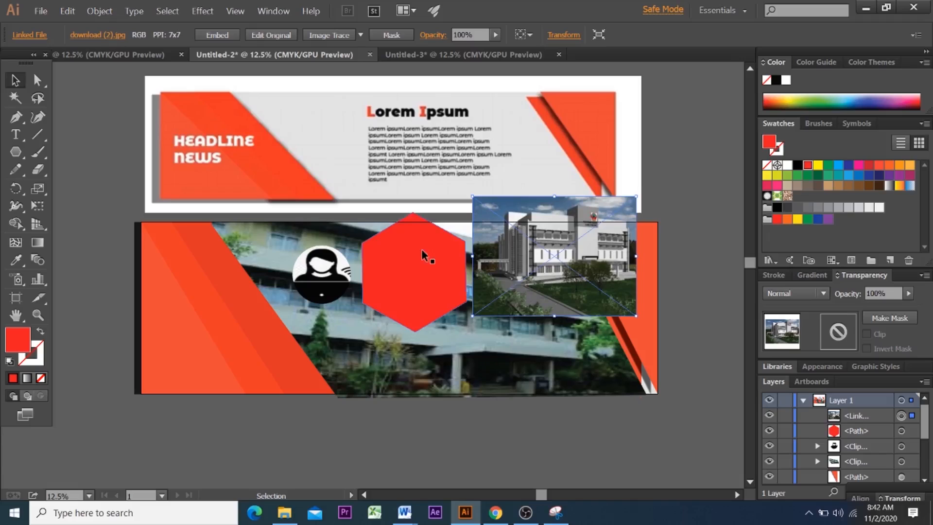
Step: Move the linked download (2).jpg image below the red hexagon in the layer stack and make a clipping mask from both
drag(846, 419, 850, 438)
click(427, 263)
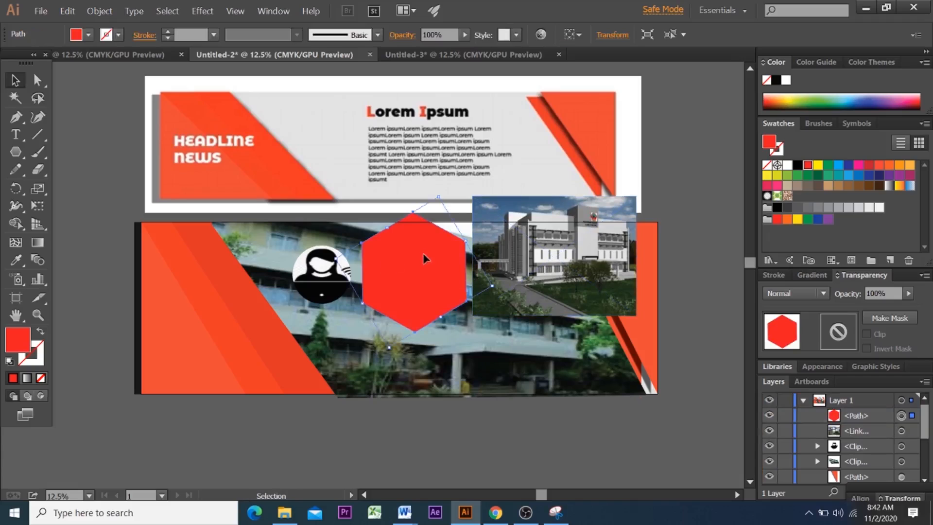
shift+click(551, 264)
right_click(551, 264)
click(603, 327)
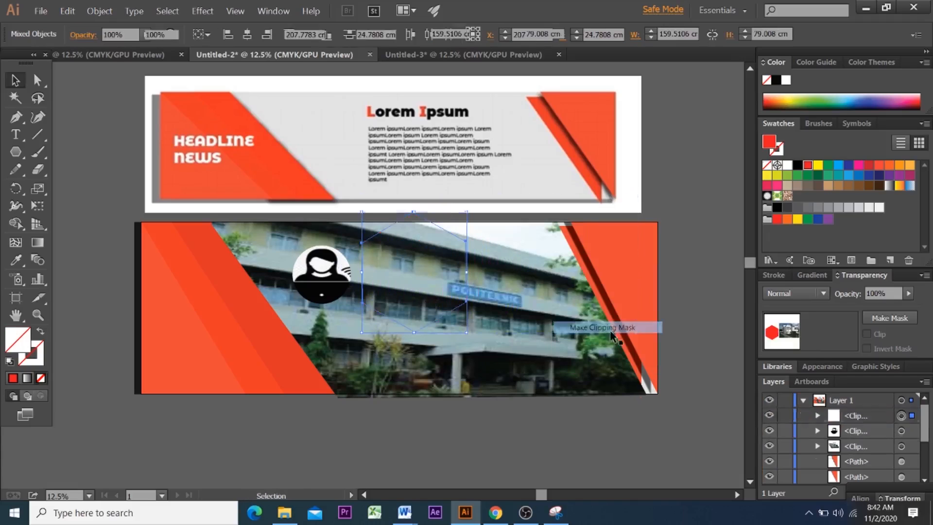
Step: Isolate the hexagon's clipping mask, fit the white building image inside the hexagon, and leave isolation mode
right_click(442, 271)
click(489, 322)
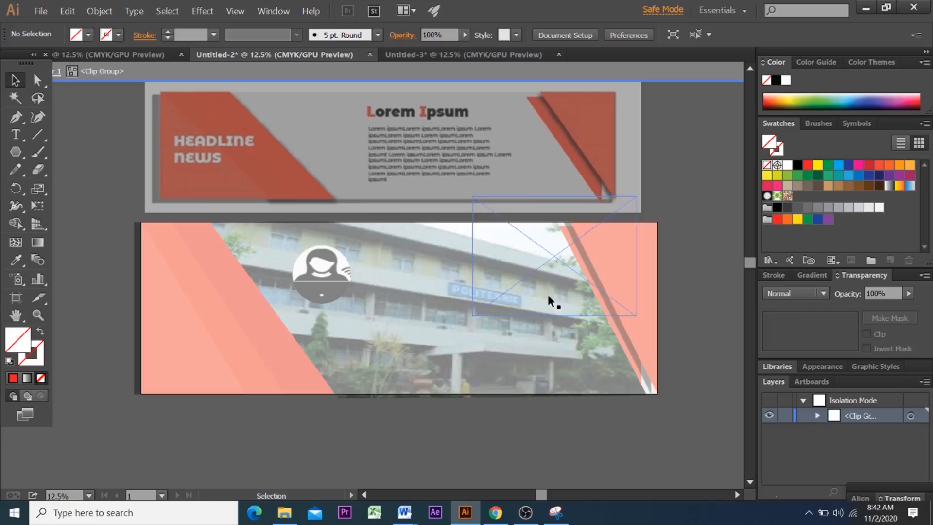
drag(547, 295, 394, 291)
drag(465, 291, 464, 269)
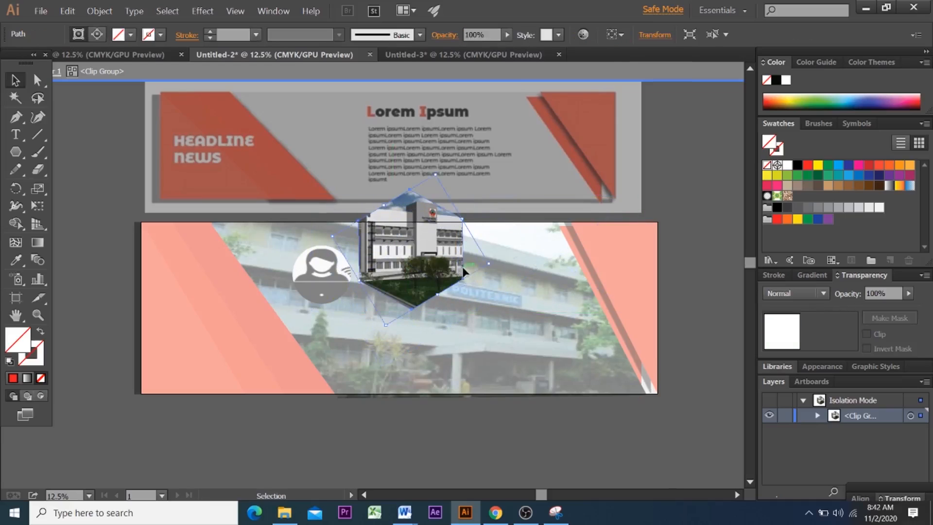
double_click(279, 241)
Step: Move the clipped hexagon to the right half of the banner's building photo and deselect it
click(419, 267)
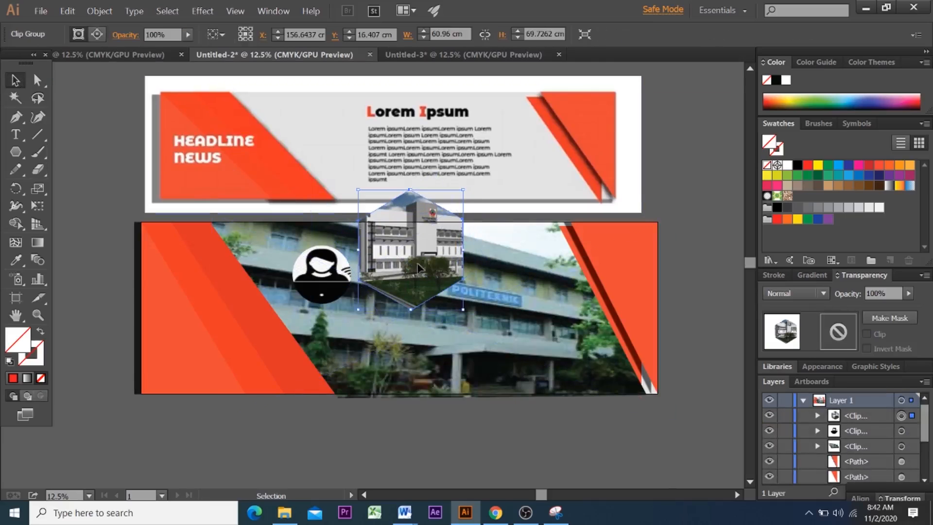
drag(419, 267, 454, 325)
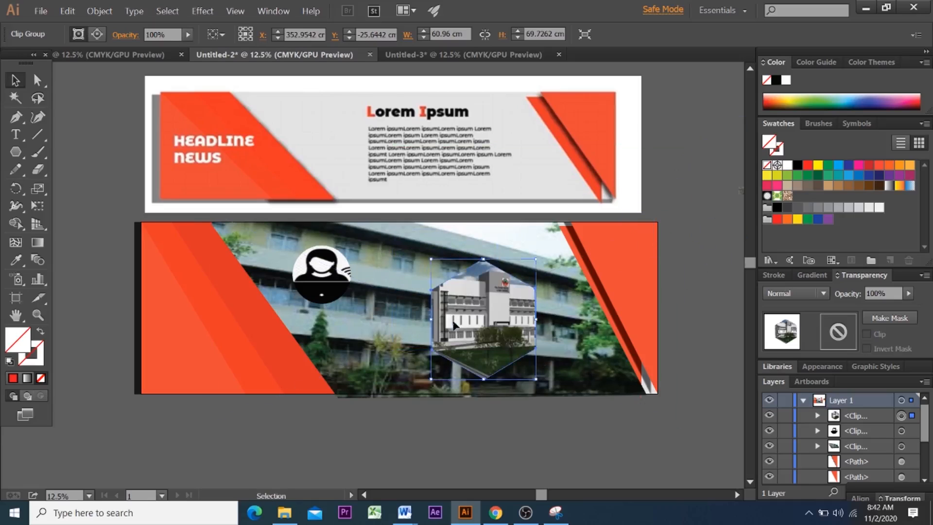
click(625, 462)
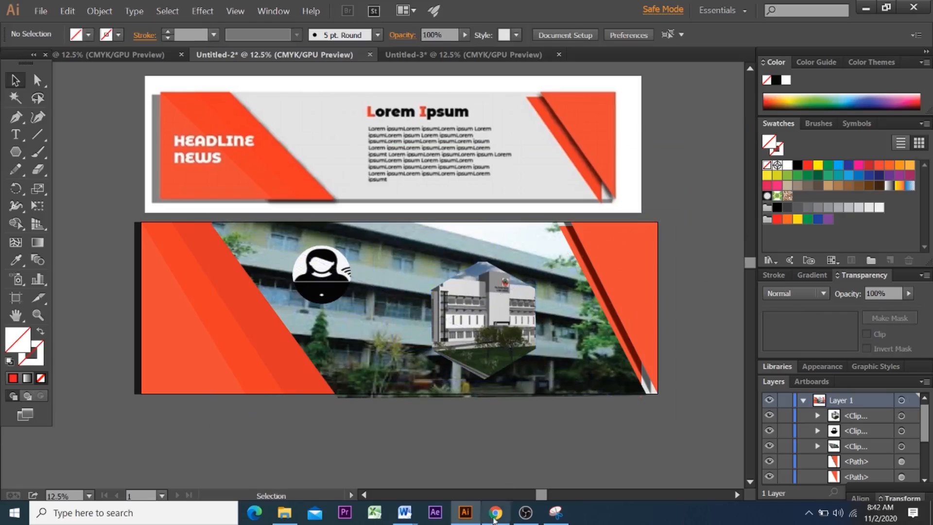
Step: Switch to Document1 in Word and read the assignment about making a flyer, brochure and pamphlet
mouse_move(403, 519)
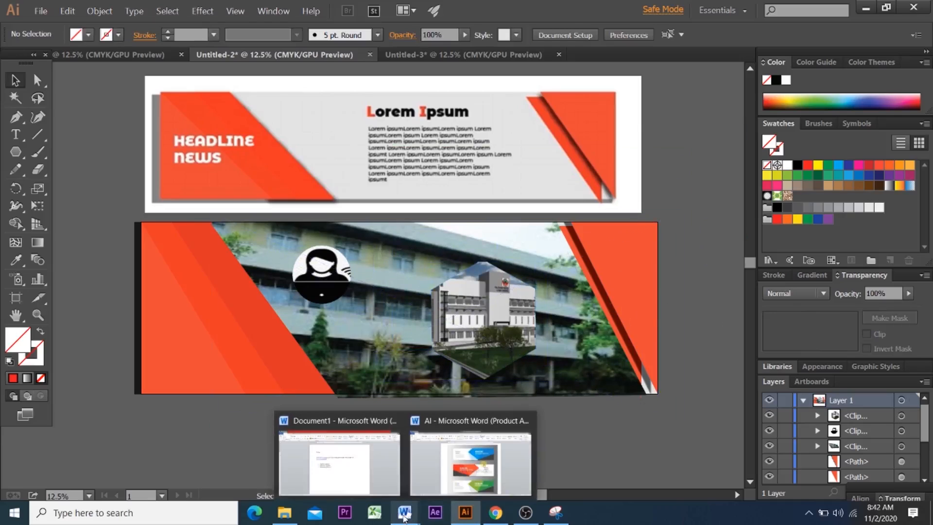
click(363, 483)
click(314, 185)
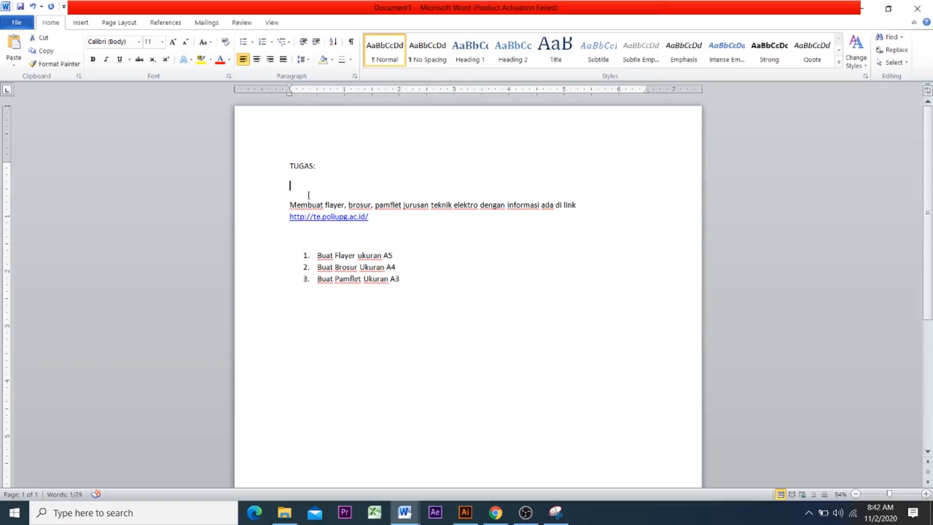
drag(291, 203, 367, 203)
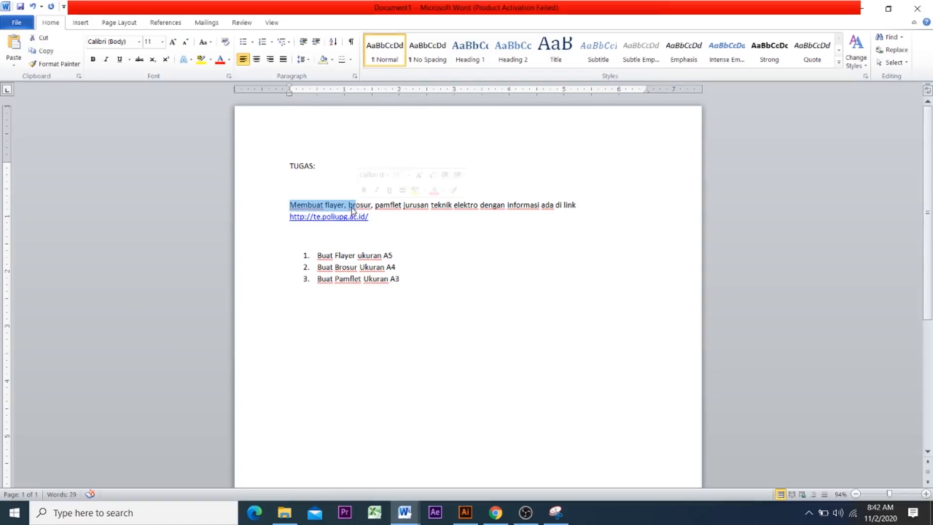
click(348, 205)
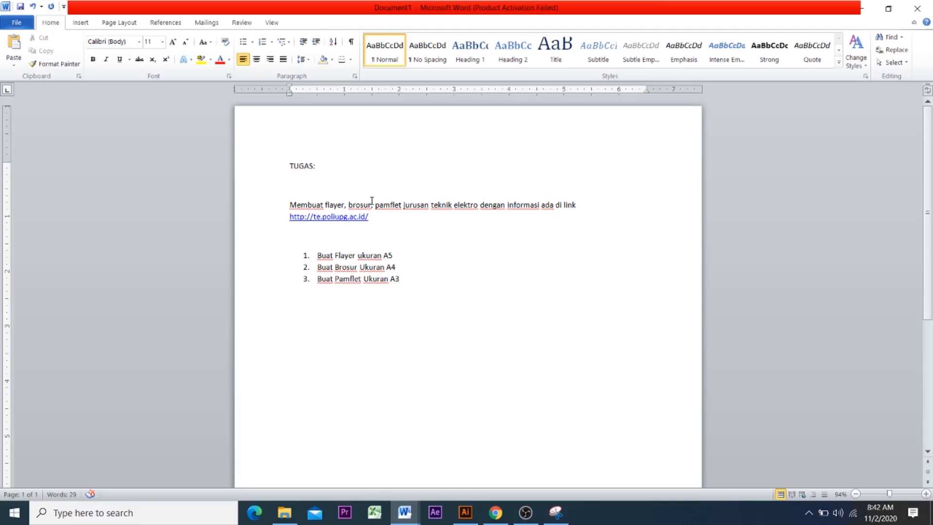
Step: Switch to the te.poliupg.ac.id site in Chrome and look over its home page content and navigation
click(498, 512)
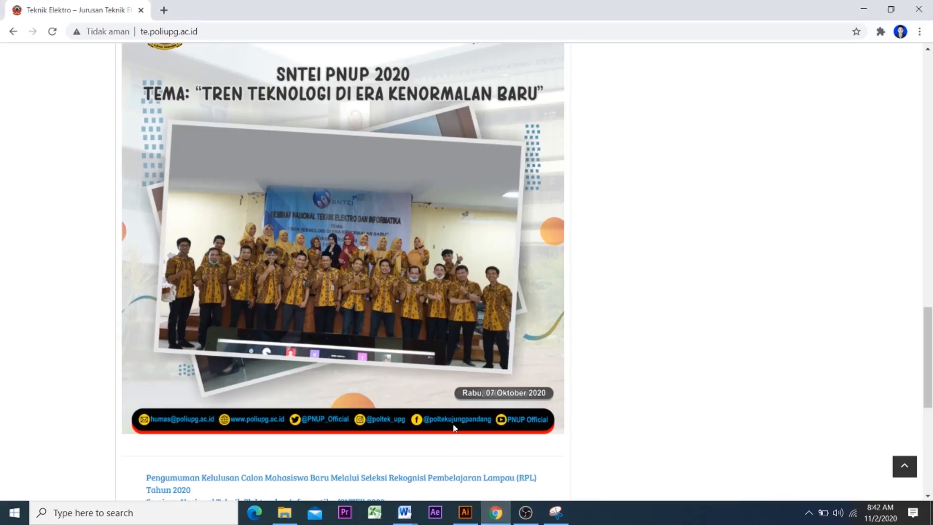
scroll(168, 211, up, 20)
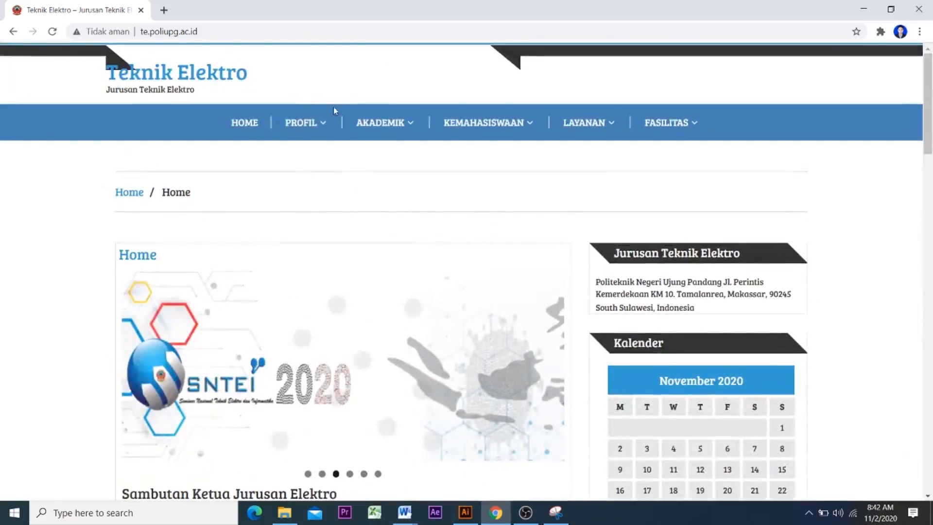
mouse_move(321, 125)
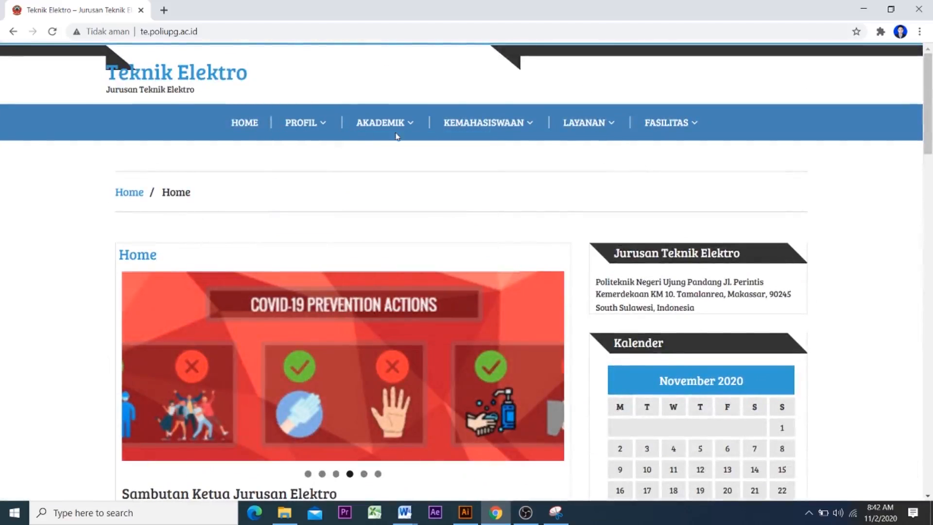
scroll(461, 280, down, 5)
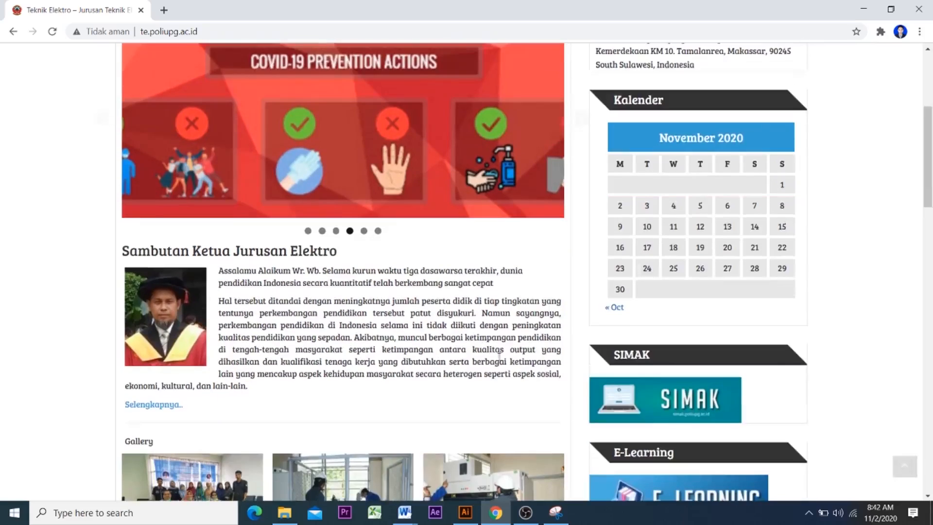
Step: Return to Document1 in Word and highlight "Flayer ukuran A5" in the assignment list
click(464, 513)
click(405, 513)
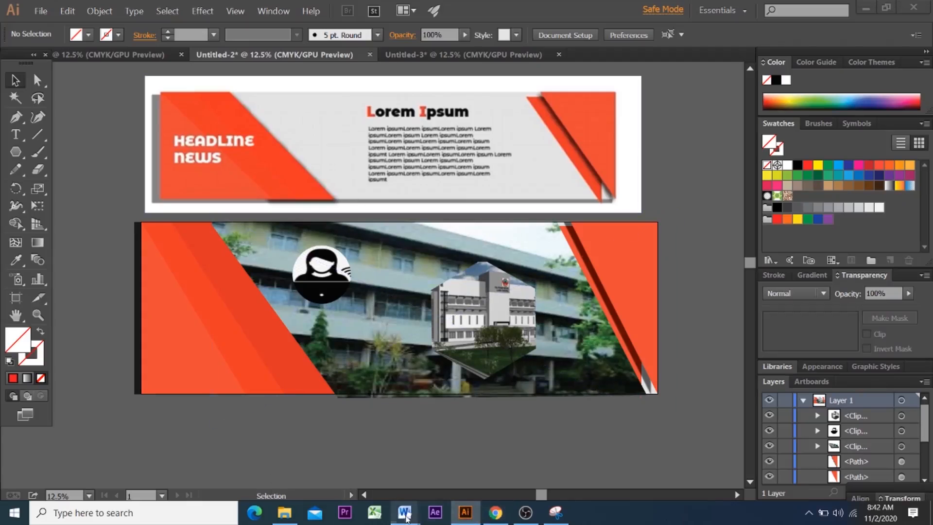
click(392, 467)
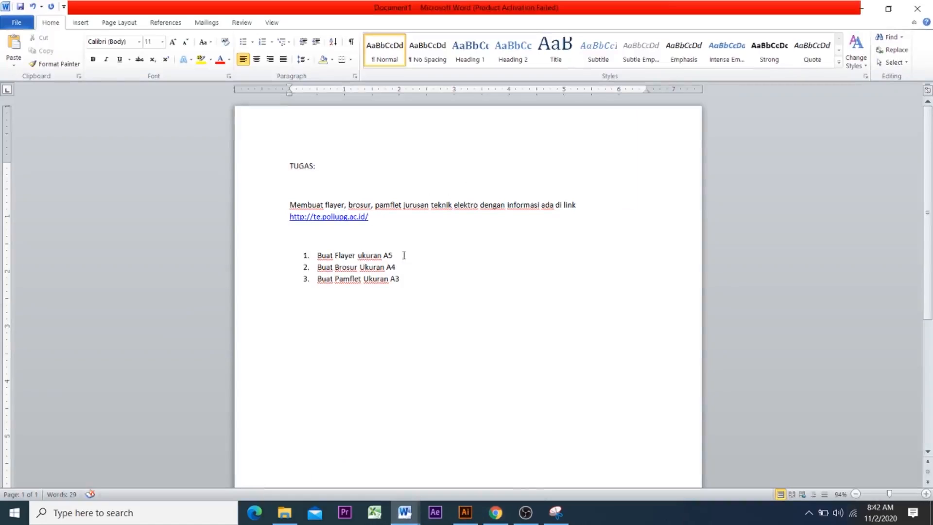
drag(404, 256, 344, 258)
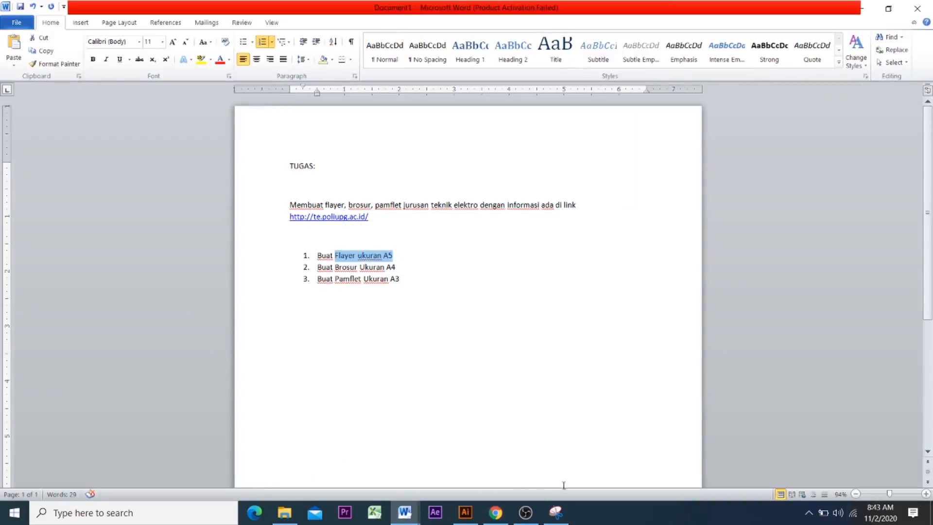
click(465, 512)
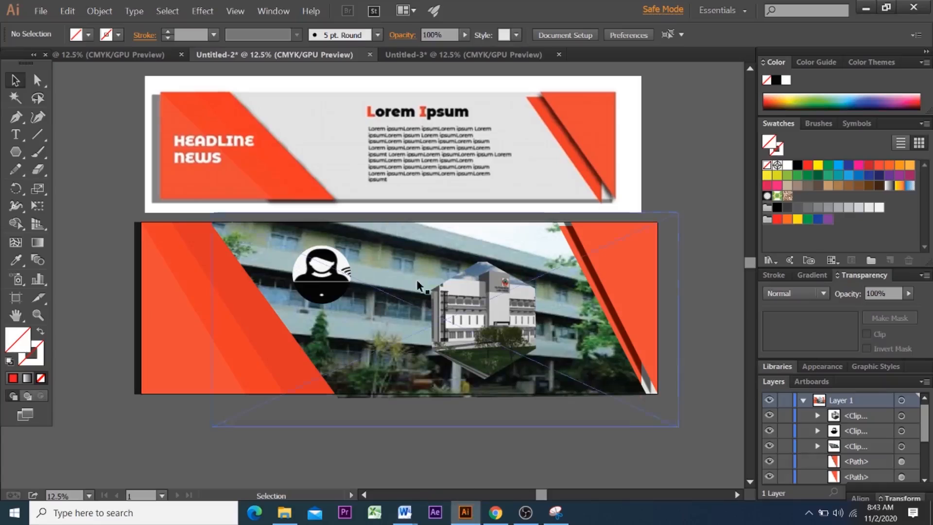
click(40, 11)
click(47, 26)
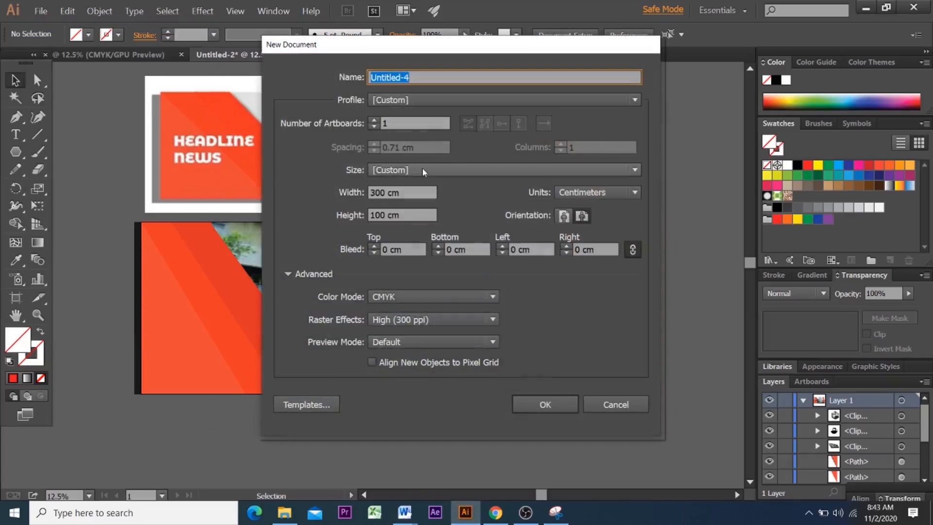
click(422, 167)
click(406, 284)
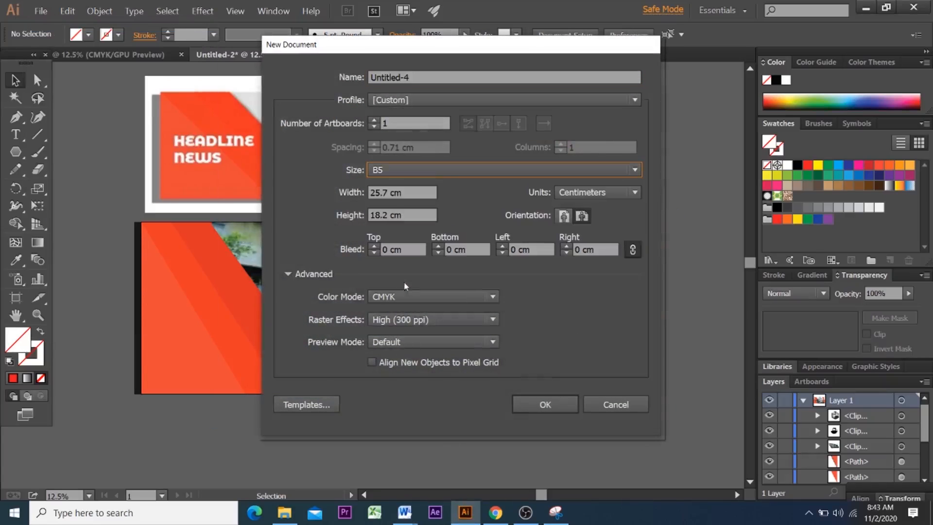
click(435, 170)
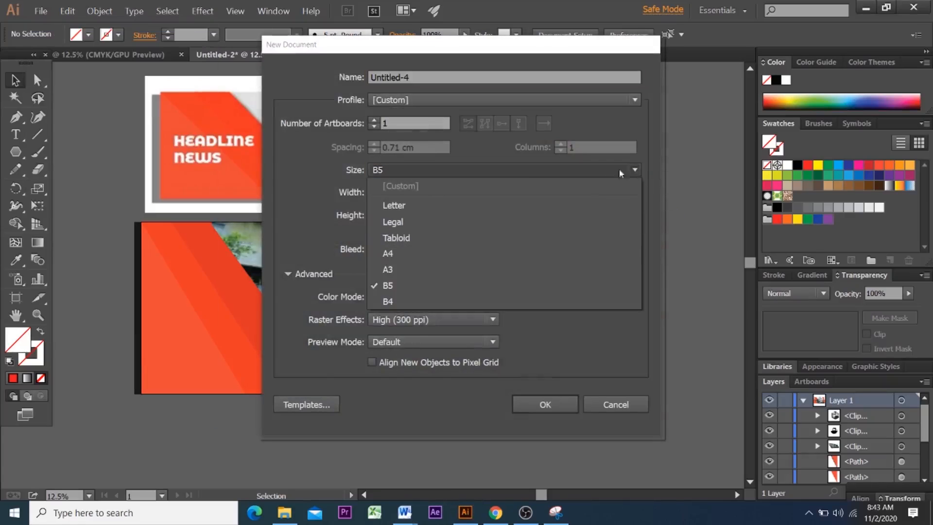
click(609, 405)
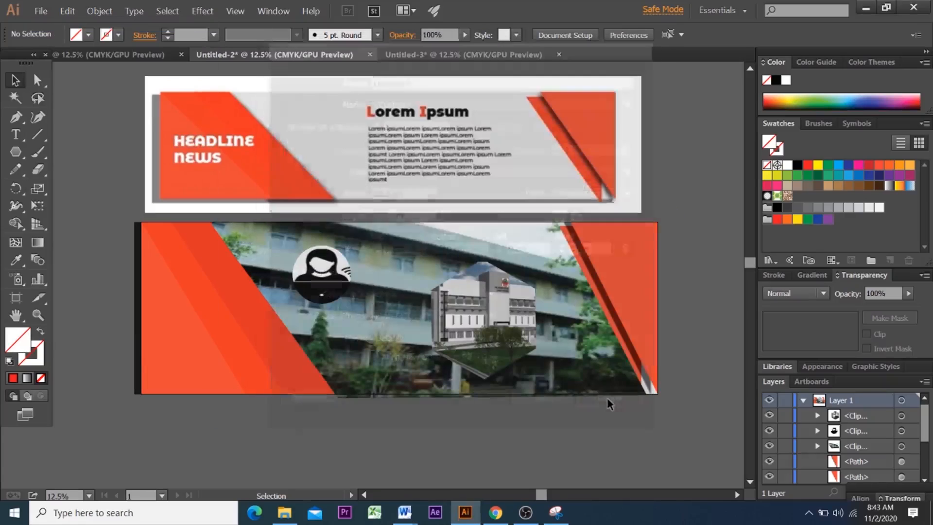
click(17, 299)
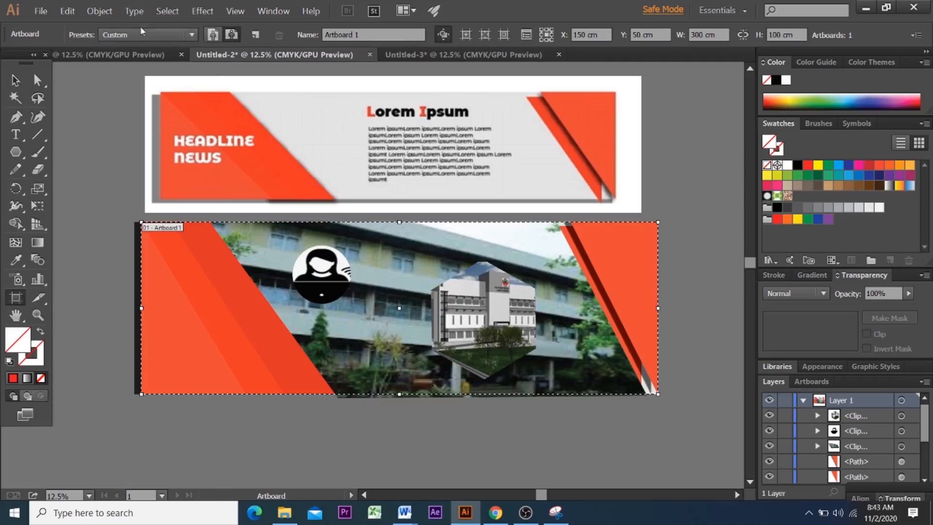
click(140, 34)
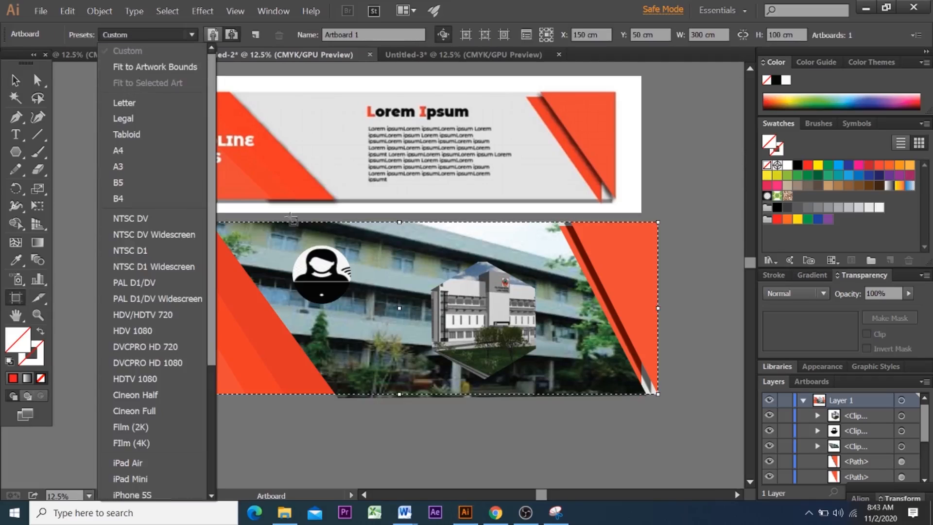
Step: Switch to Chrome, search Google for "ukuran A5" in a new tab, and return to the te.poliupg.ac.id page
click(496, 513)
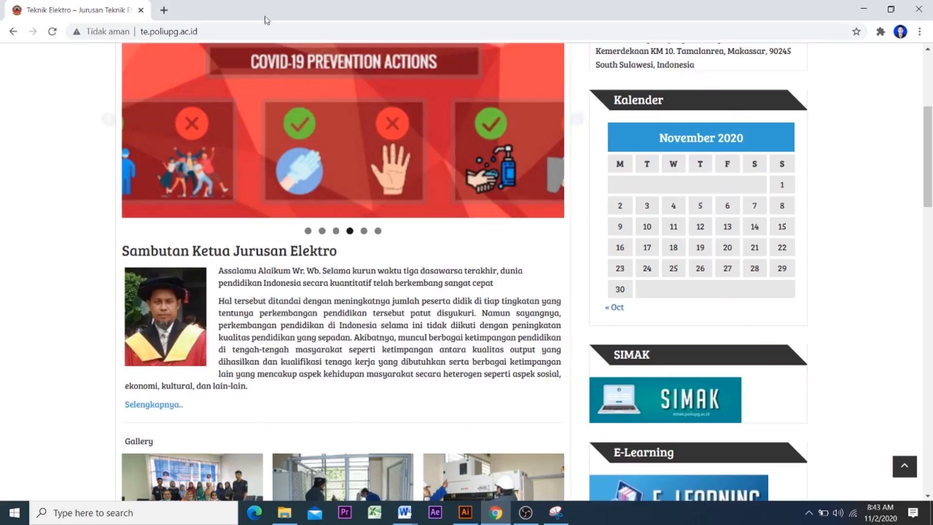
key(ctrl+t)
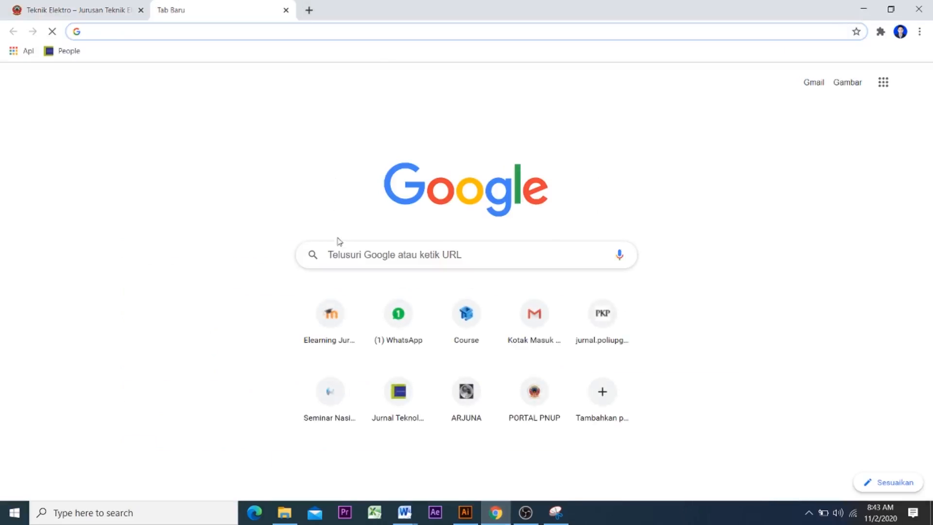
click(343, 250)
text(ukuran)
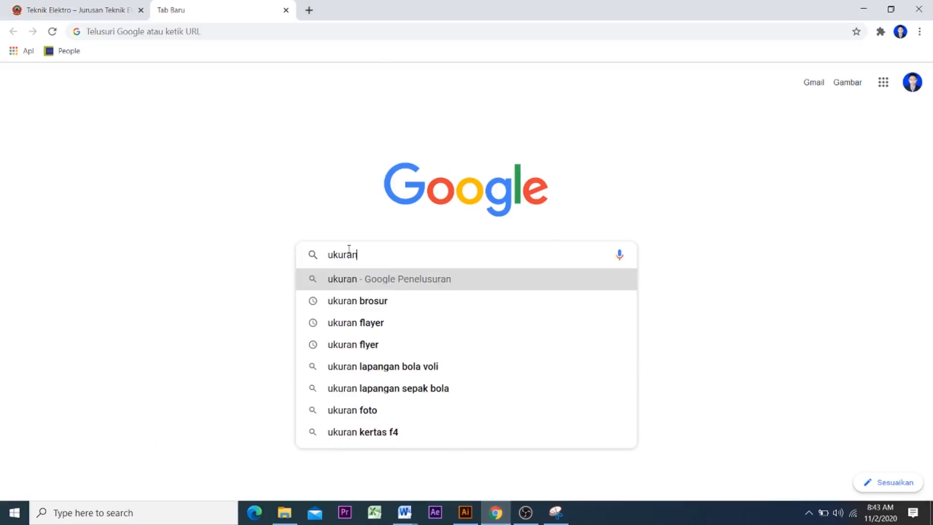
text( A5)
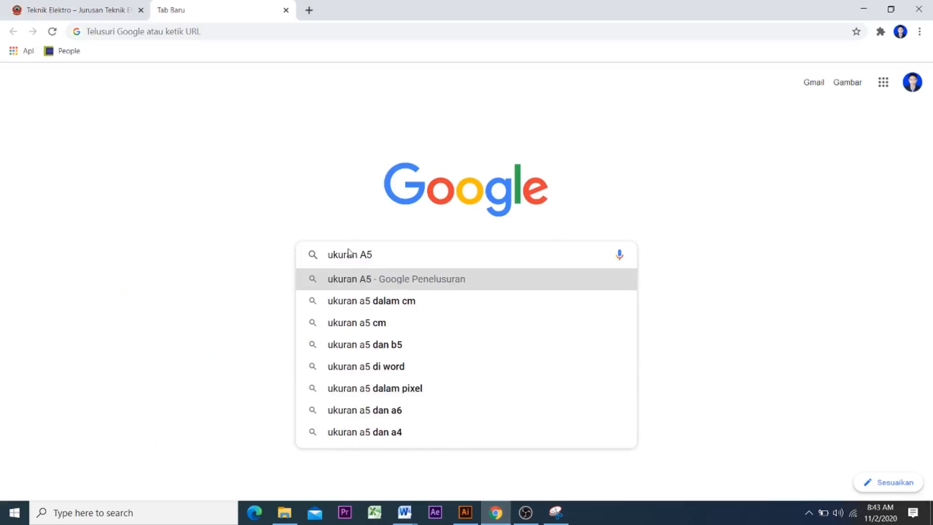
key(Return)
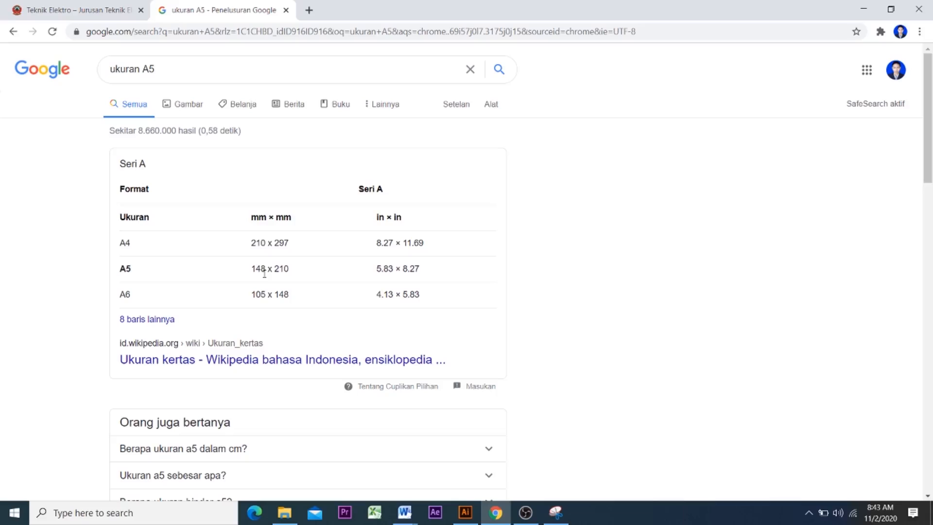
click(94, 11)
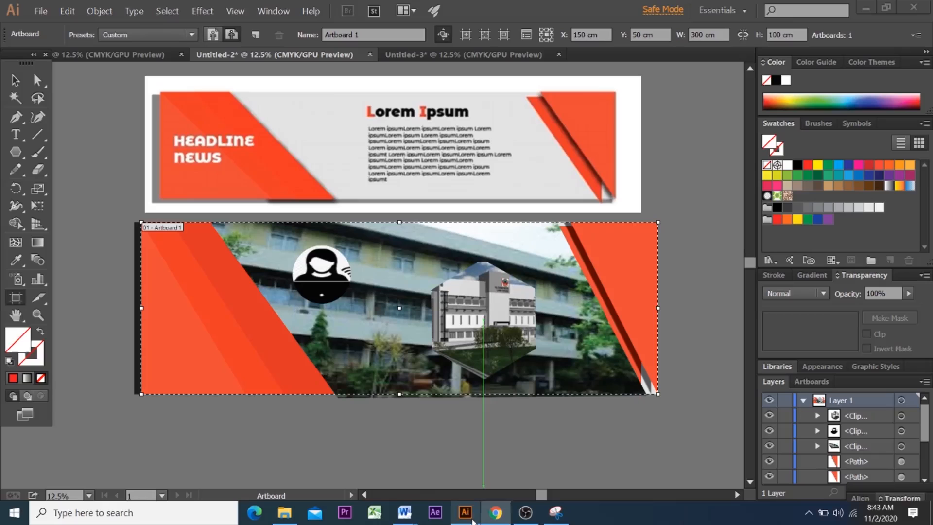
Step: Switch to Illustrator and start a new document with units in millimeters and a width of 148 mm
click(465, 512)
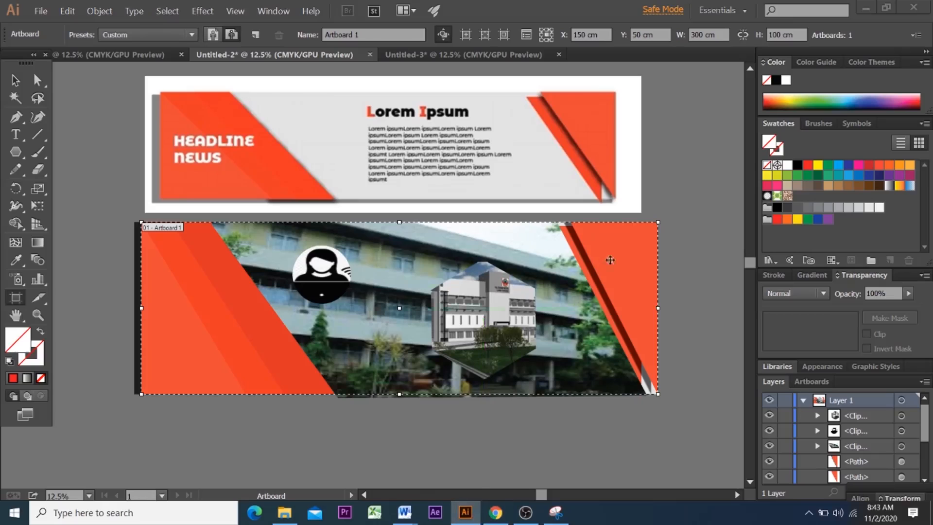
click(41, 11)
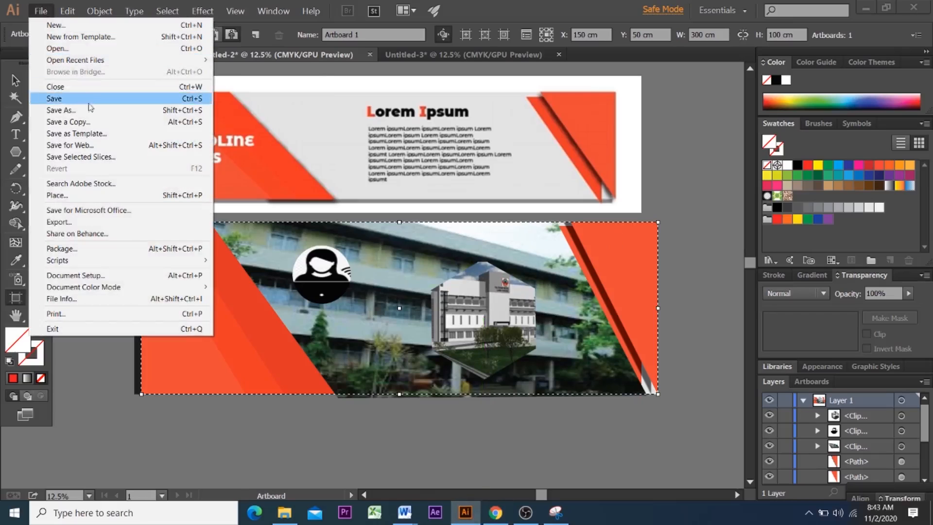
click(89, 26)
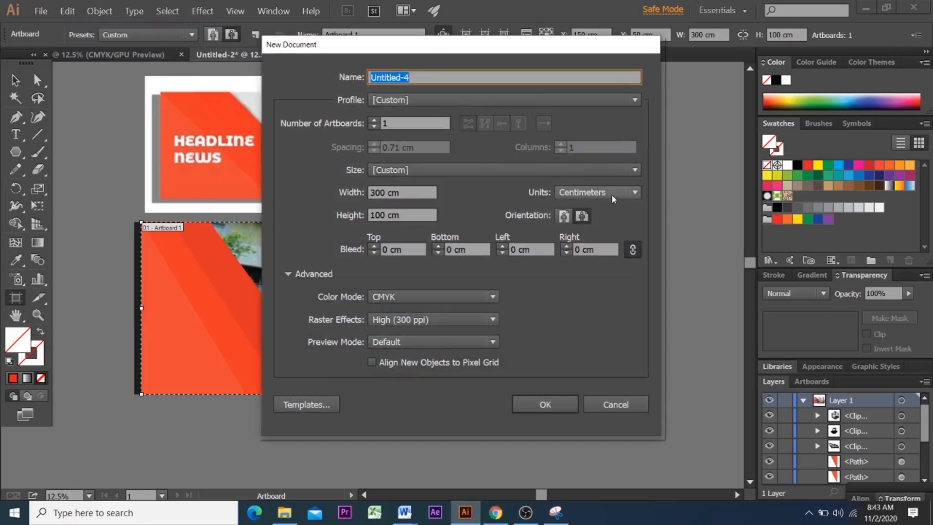
click(611, 195)
click(590, 256)
click(419, 193)
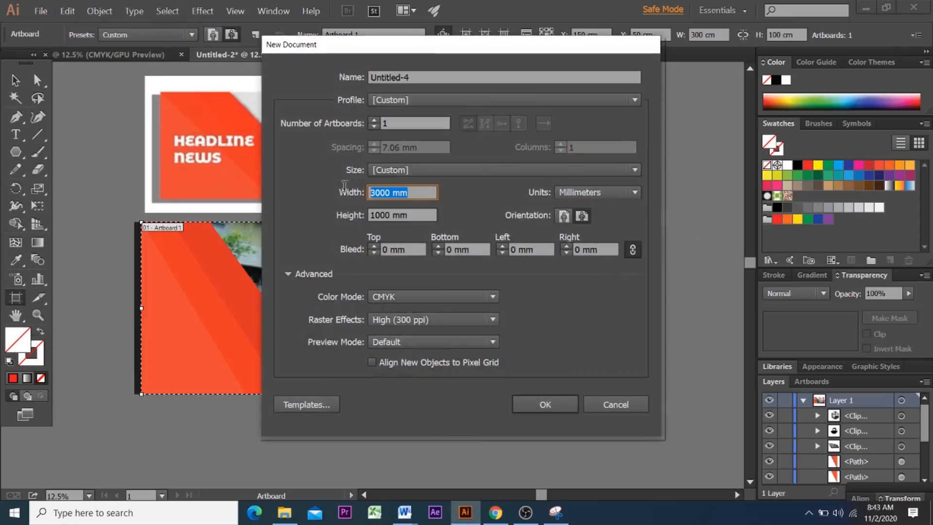
text(1)
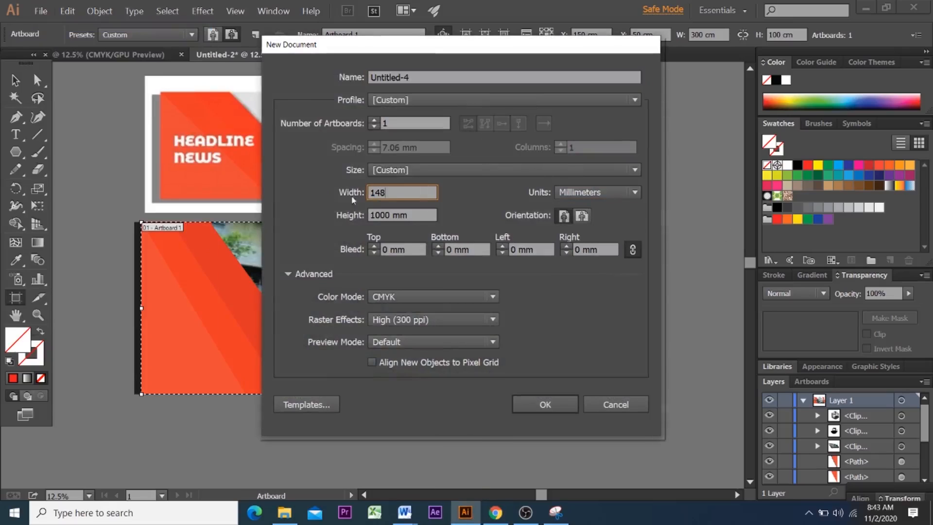
text(48)
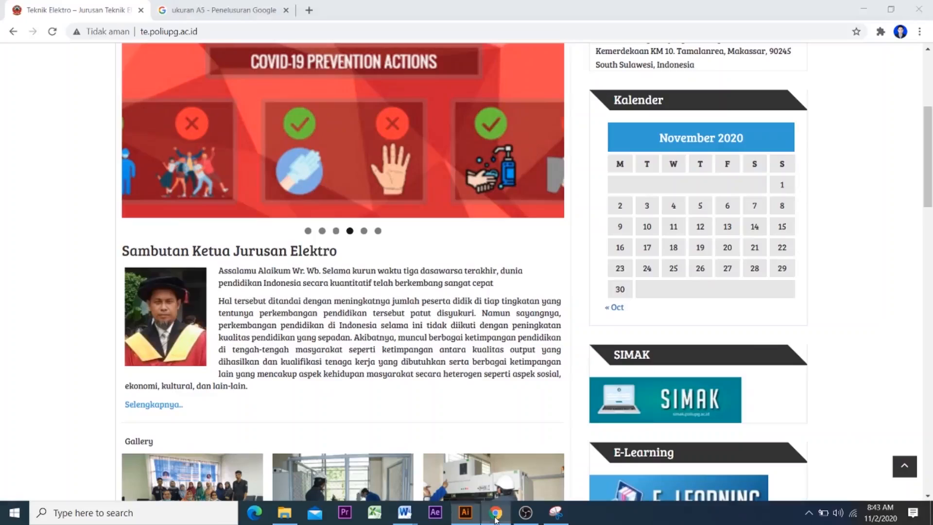
Step: Recheck the A5 dimensions in the Google search results in Chrome and return to Illustrator
click(495, 518)
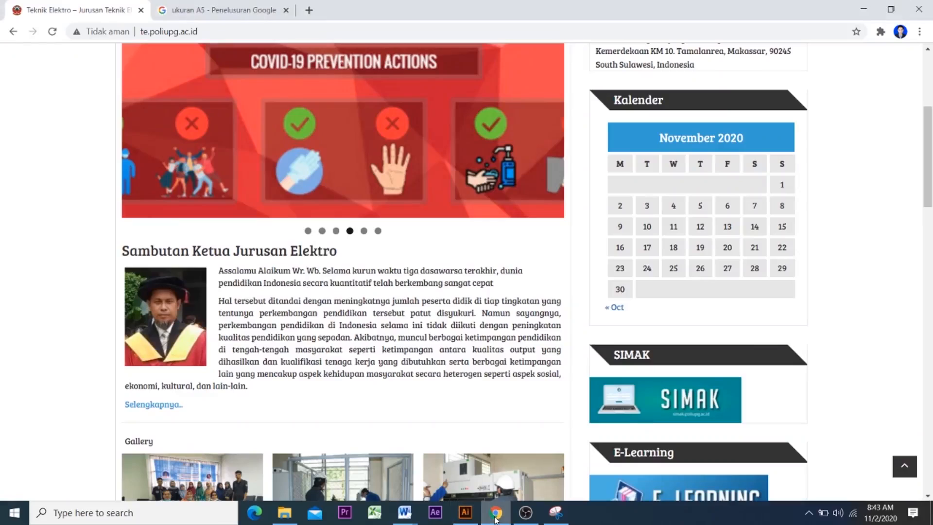
click(235, 14)
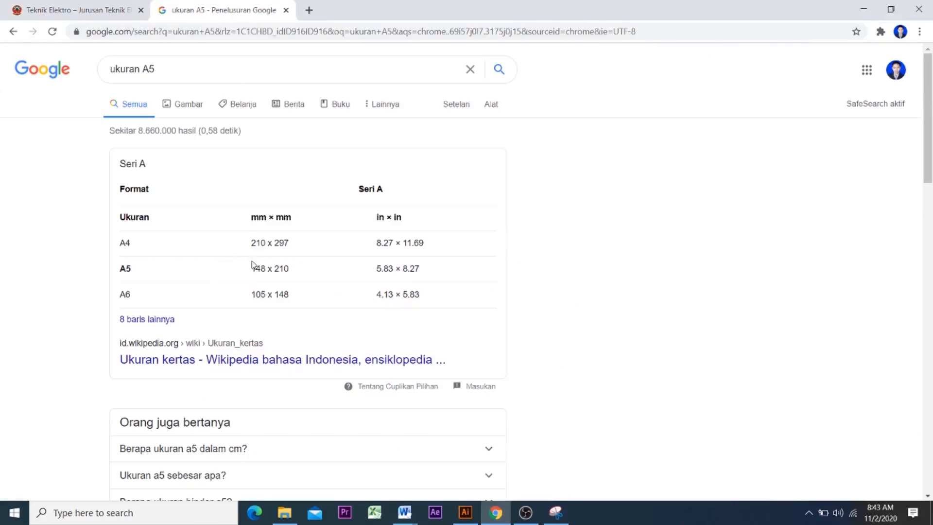
click(465, 512)
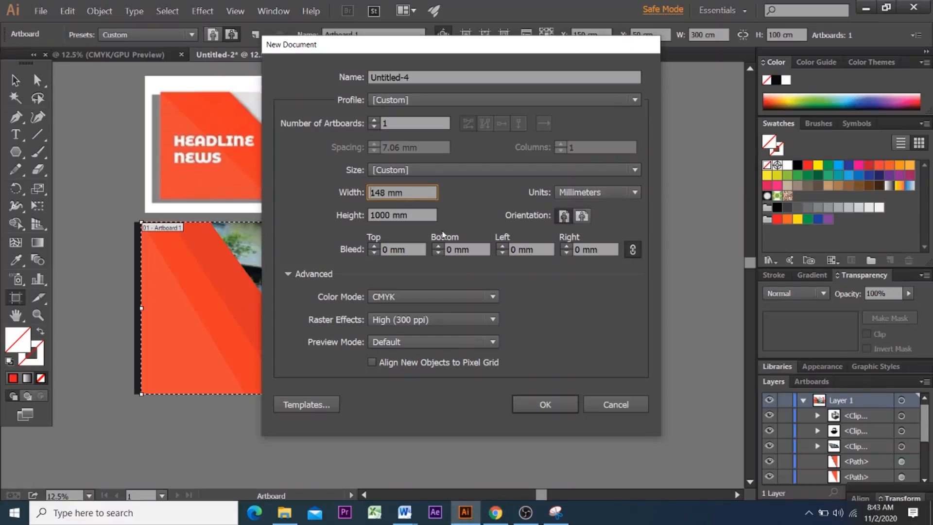
Step: Set the new document's height to 210 mm, create it, and activate the Selection tool
key(Tab)
text(2)
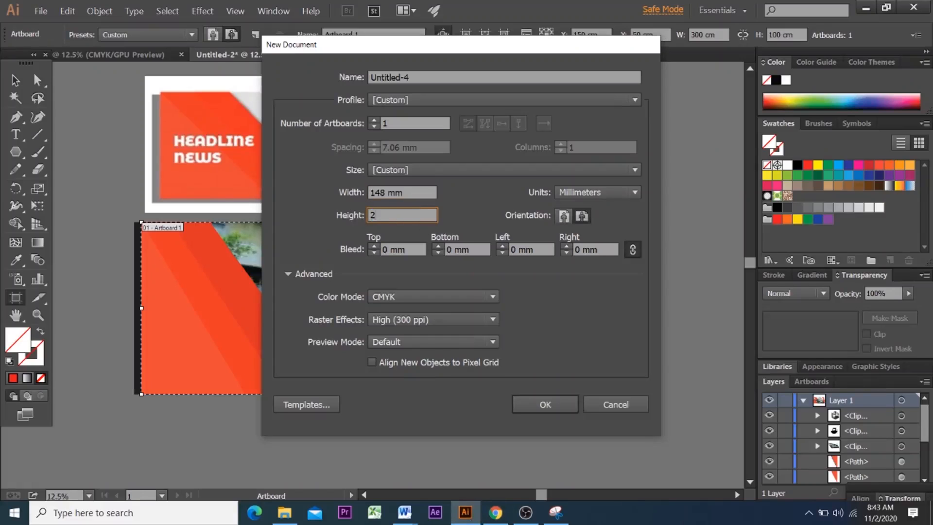
text(10)
click(539, 400)
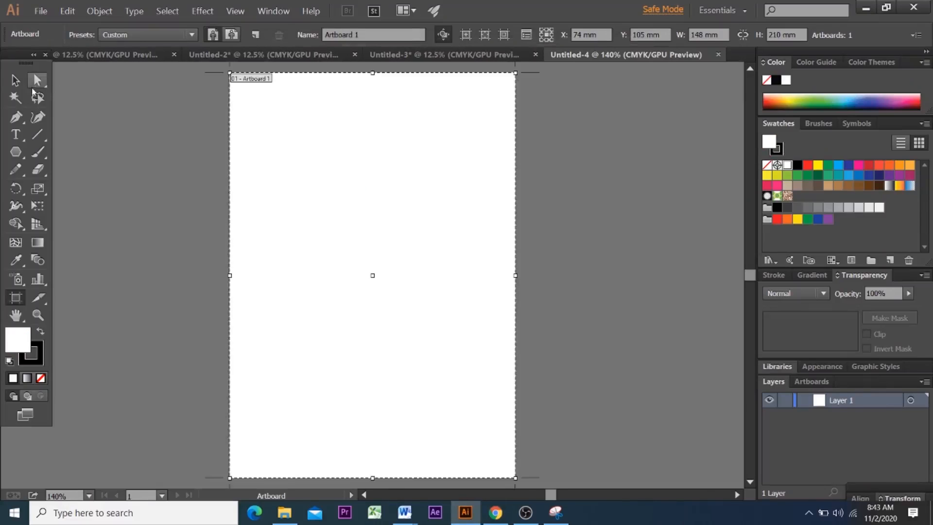
key(v)
scroll(454, 243, down, 1)
scroll(456, 287, up, 2)
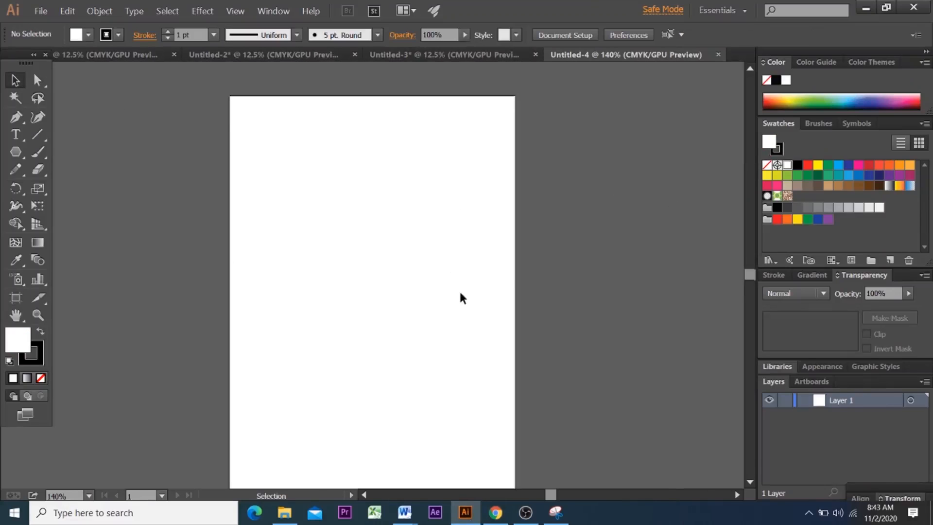
scroll(452, 311, down, 1)
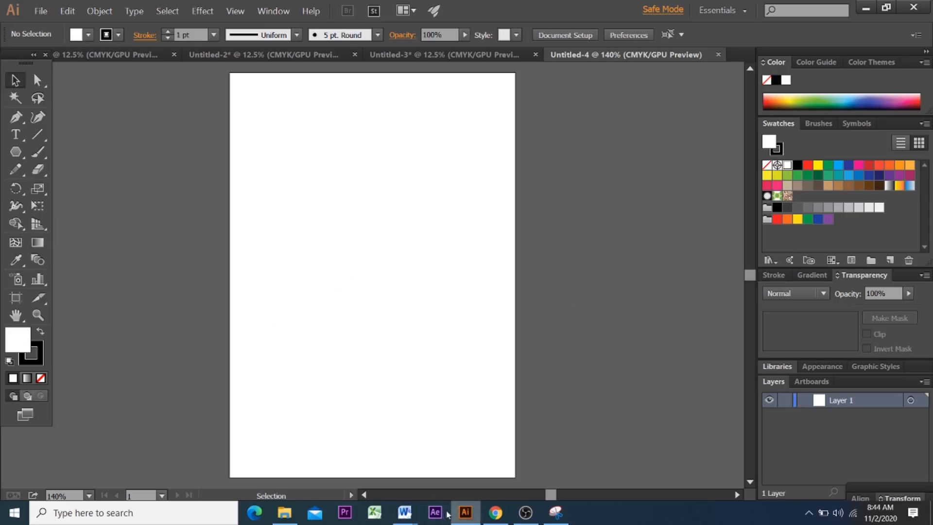
Step: Look at the earlier blue banner design document and return to the blank Untitled-4 document
click(220, 53)
click(141, 54)
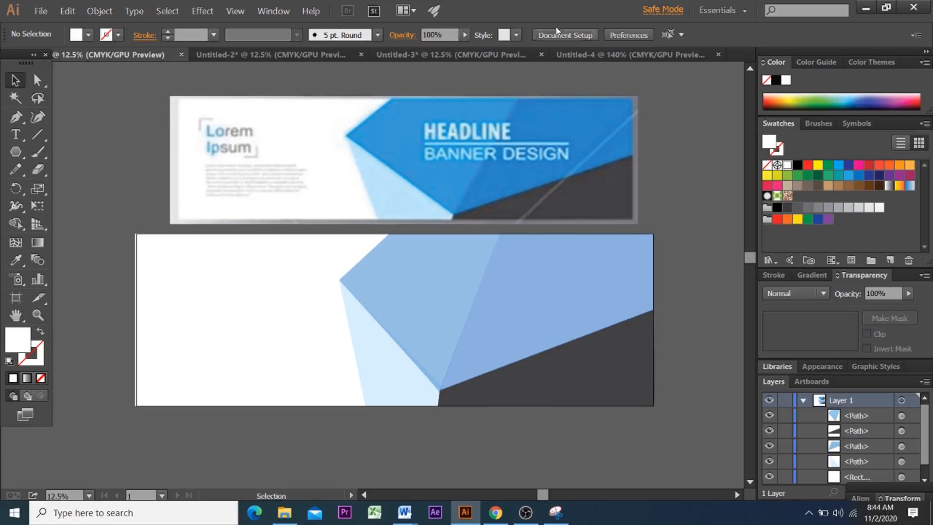
click(577, 56)
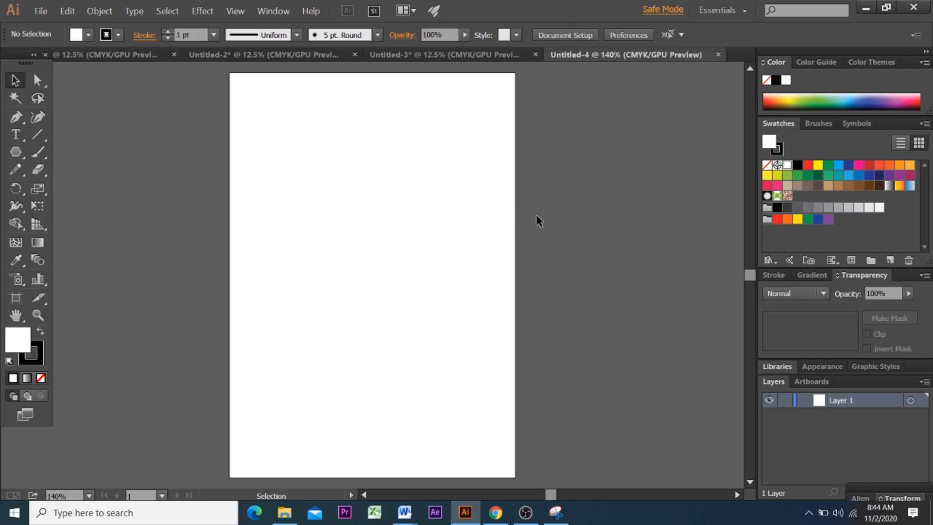
Step: Switch to the te.poliupg.ac.id site in Chrome and look over its gallery photos for flyer material
click(489, 495)
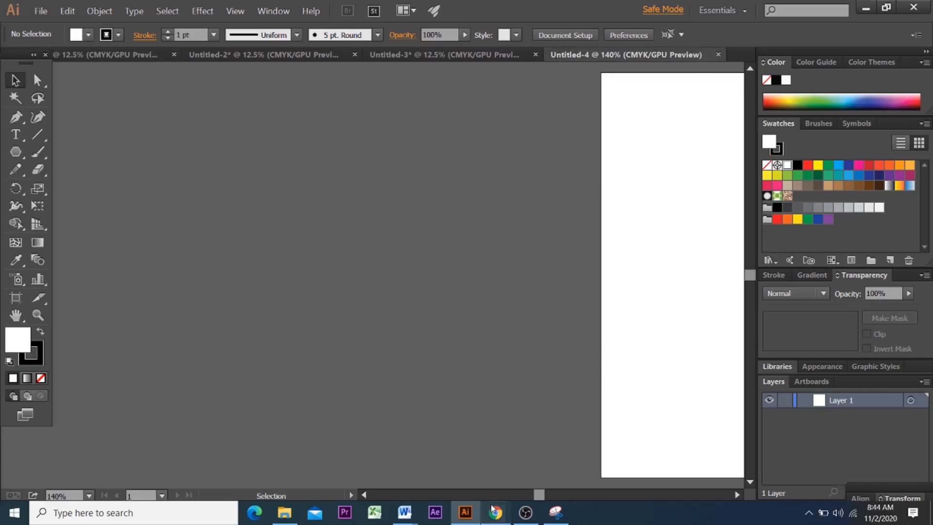
click(495, 512)
click(88, 4)
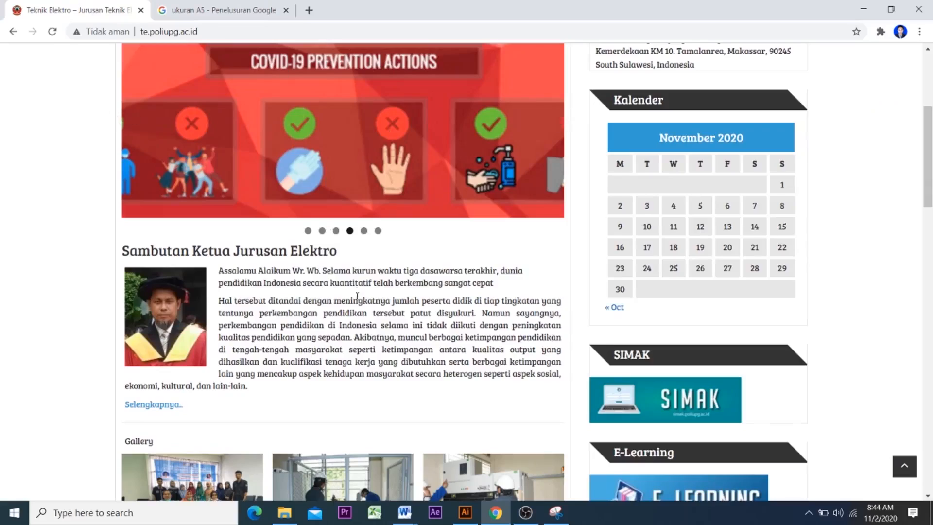
scroll(227, 260, down, 3)
scroll(398, 381, down, 6)
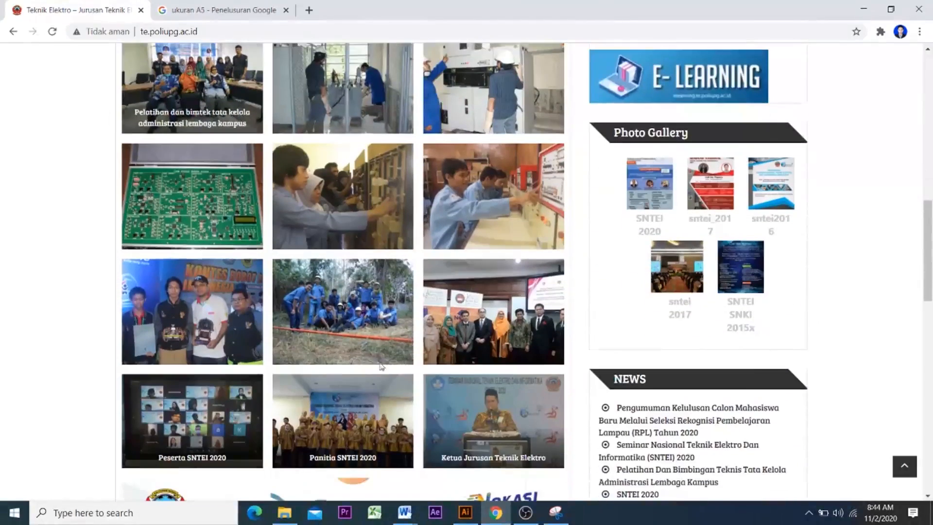
Step: Return to Illustrator and bring the whole blank flyer artboard into view at 100% zoom
click(465, 512)
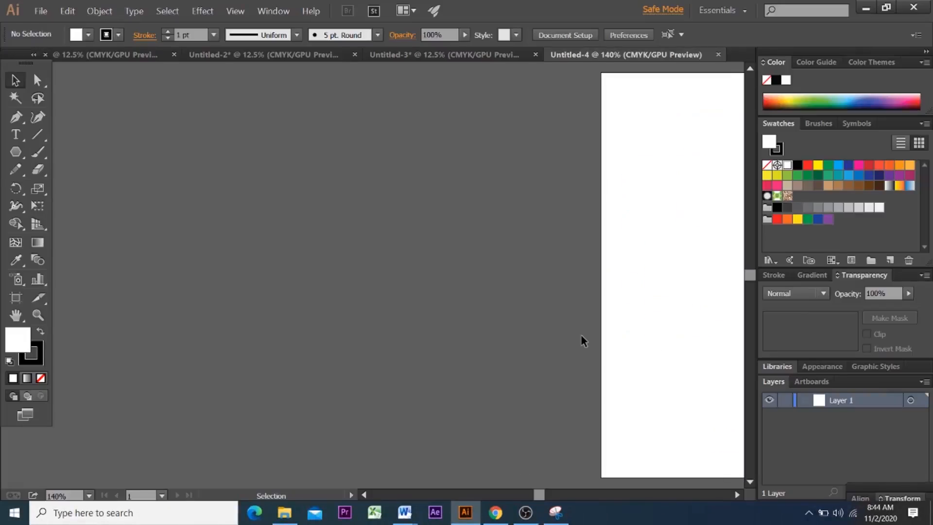
scroll(565, 288, down, 2)
scroll(622, 283, up, 1)
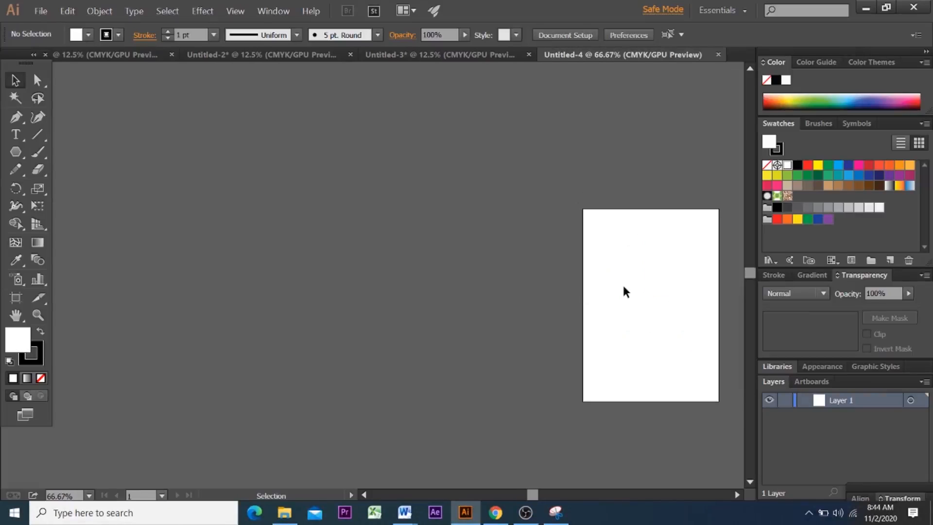
drag(533, 495, 543, 495)
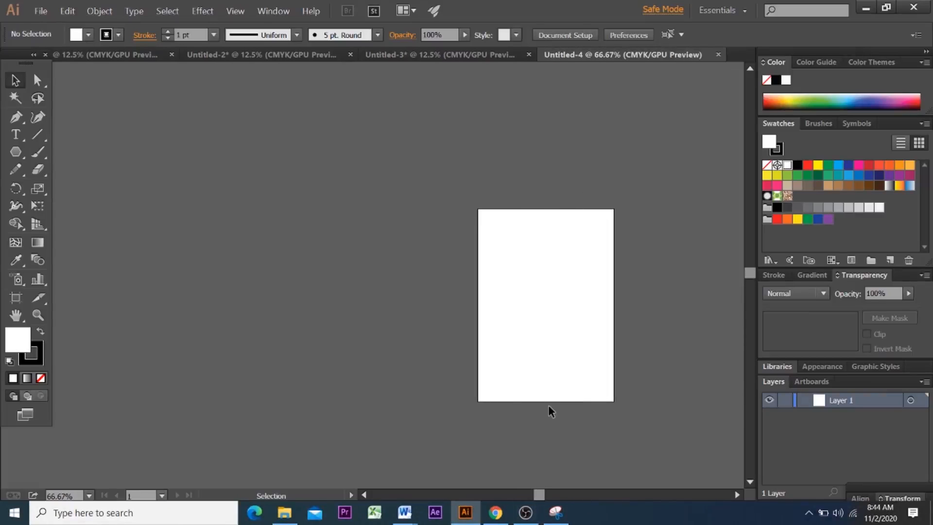
scroll(548, 404, up, 1)
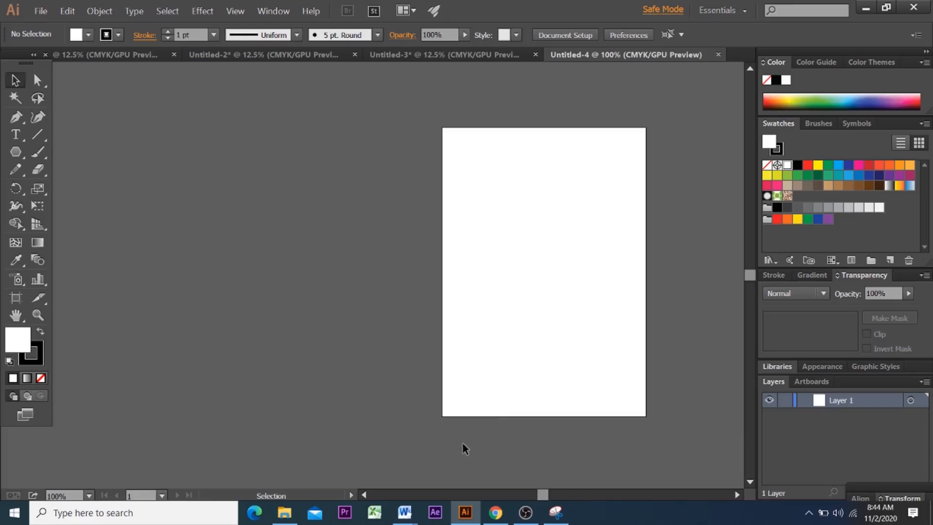
Step: Switch to the Word task list, check the A4 brochure item, and return to Illustrator
mouse_move(405, 512)
click(337, 461)
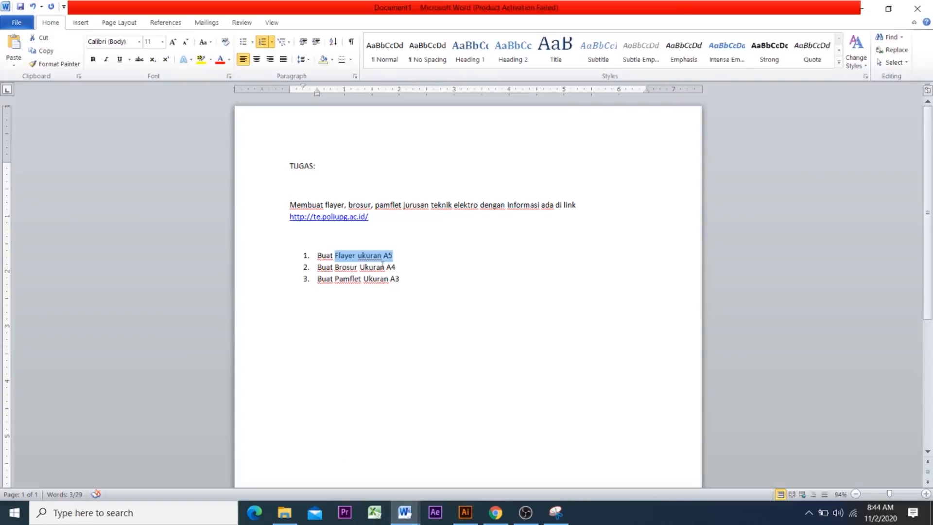
drag(406, 266, 333, 272)
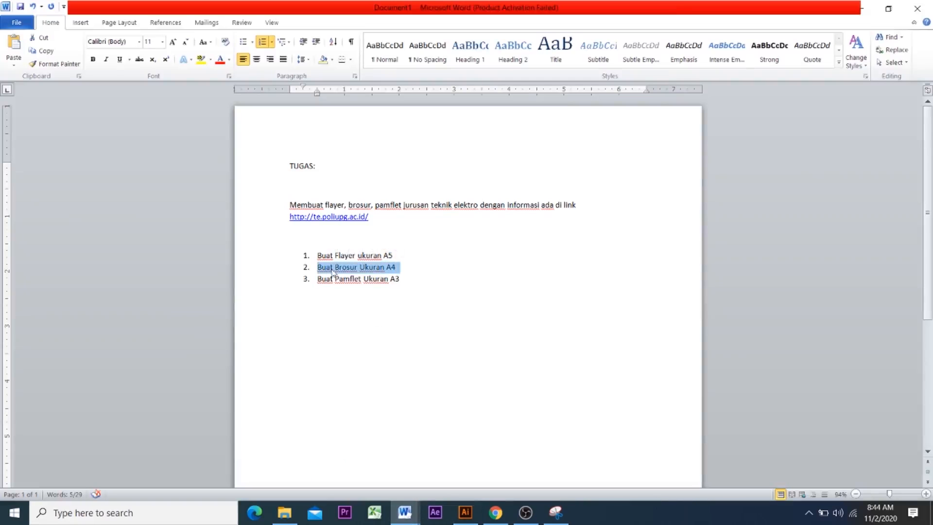
click(343, 269)
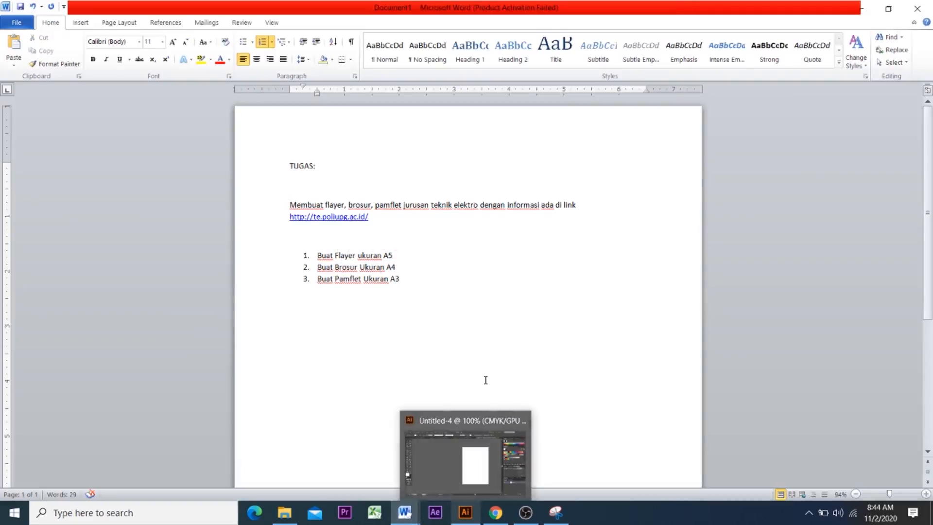
click(502, 333)
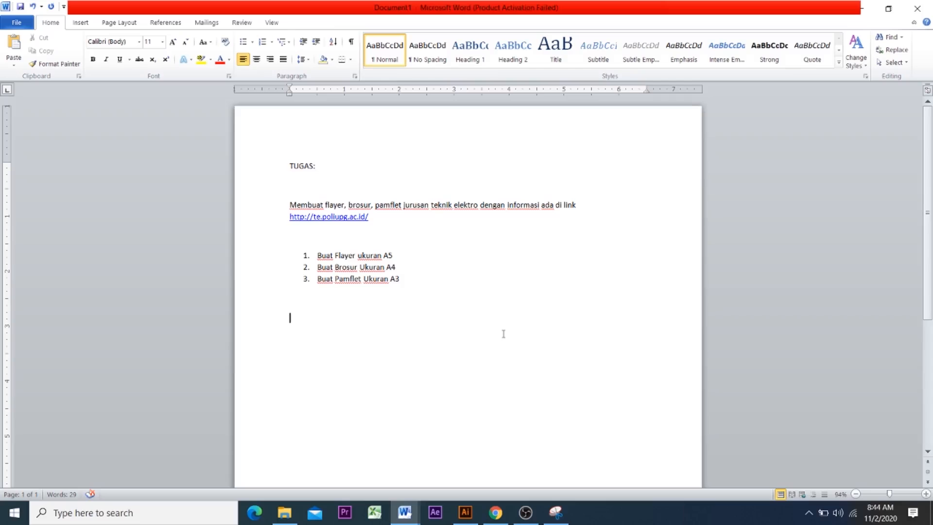
click(465, 513)
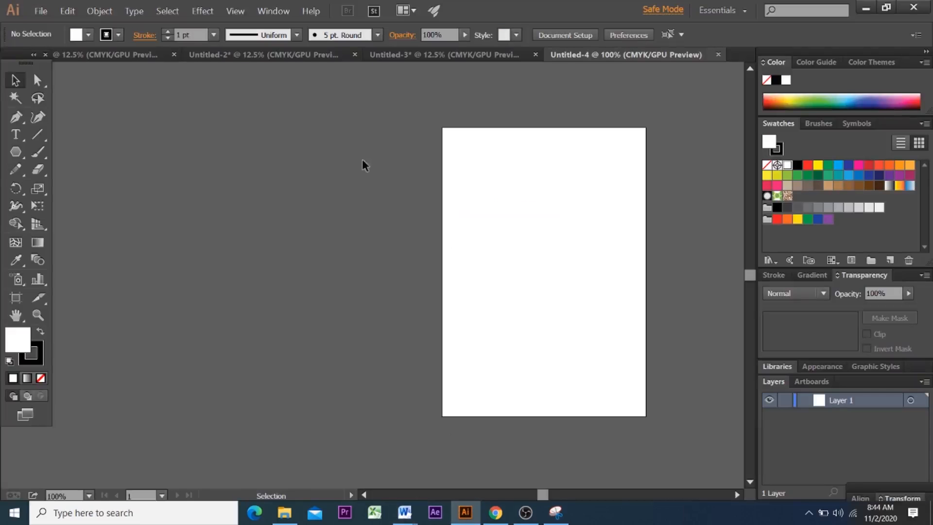
Step: Create a new one-artboard document at A4 size, 210 x 297 mm, for the brochure
click(41, 10)
click(58, 36)
click(41, 12)
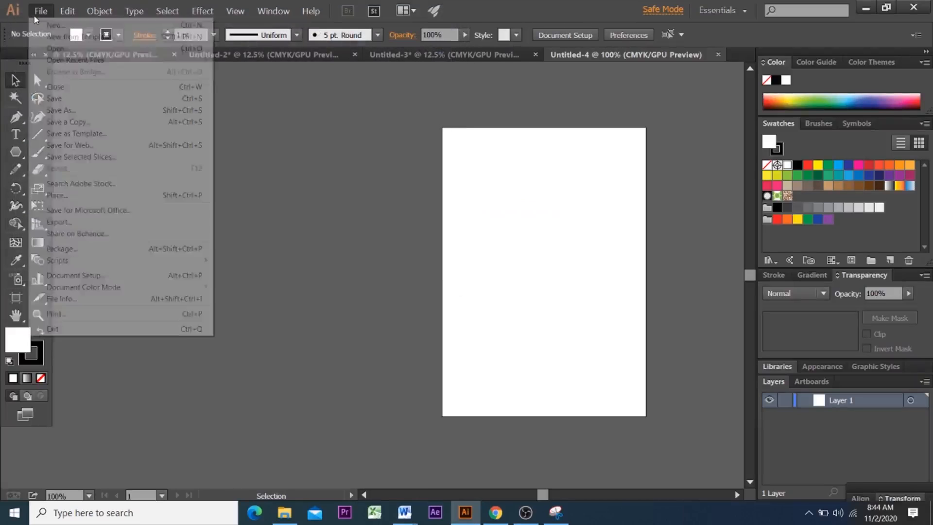
click(53, 25)
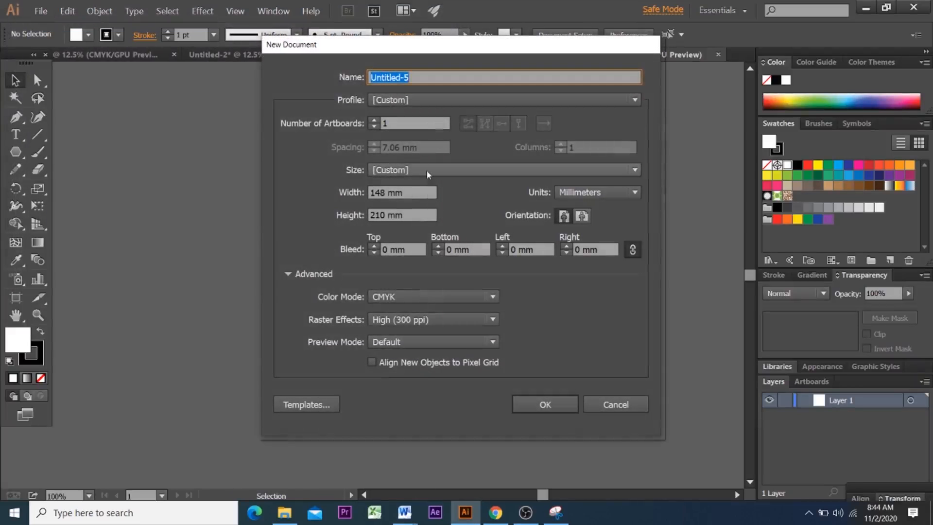
click(427, 170)
click(420, 253)
click(545, 404)
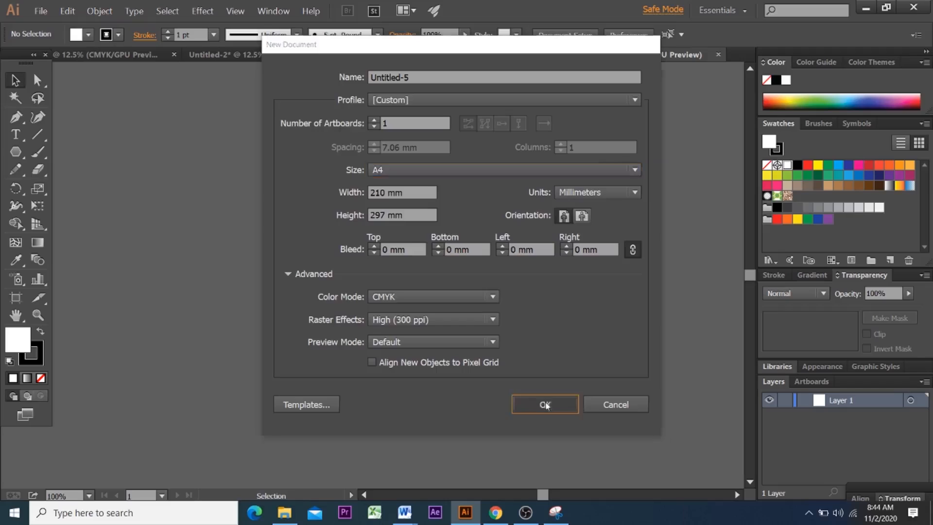
scroll(403, 267, down, 2)
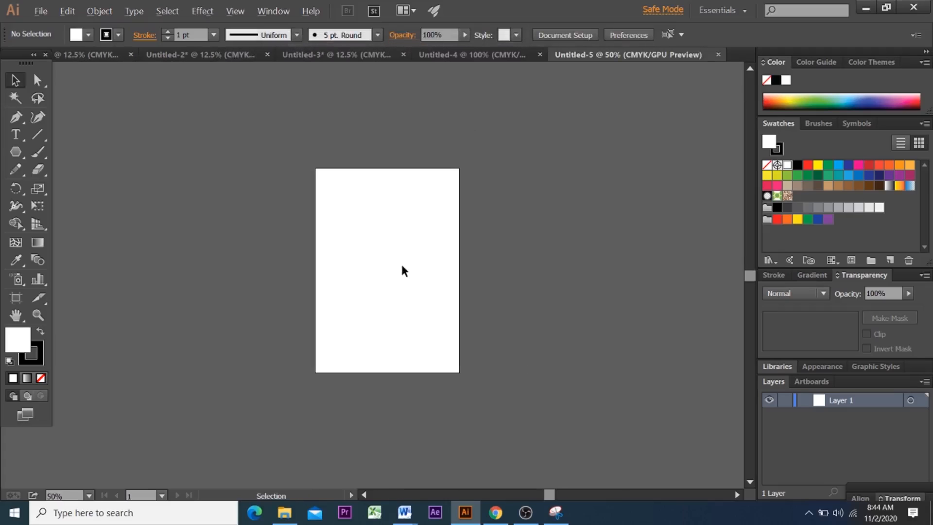
Step: Draw a white rectangle with a black stroke covering the entire A4 artboard
drag(15, 152, 59, 152)
drag(315, 168, 460, 373)
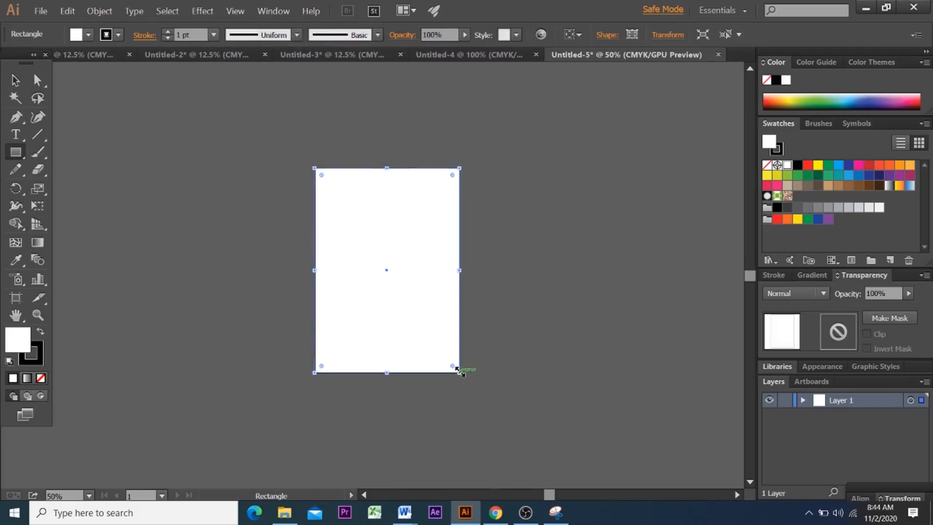
click(15, 80)
double_click(404, 226)
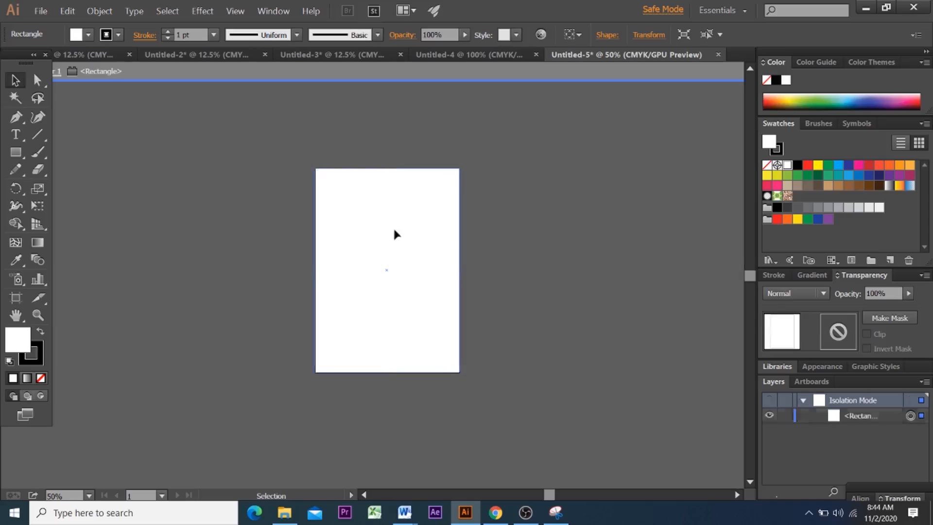
double_click(142, 86)
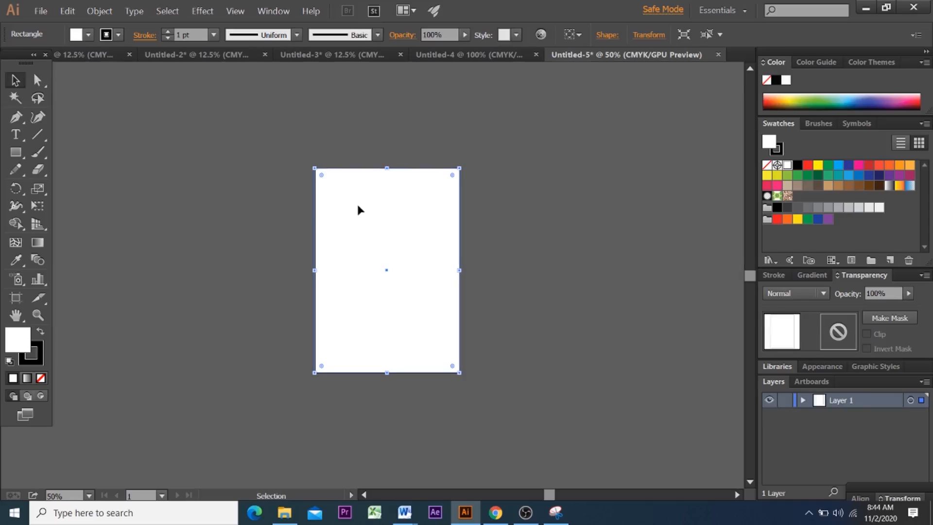
Step: Duplicate the page rectangle beside the artboard and realign the other rectangle with the artboard edges
drag(359, 204, 381, 202)
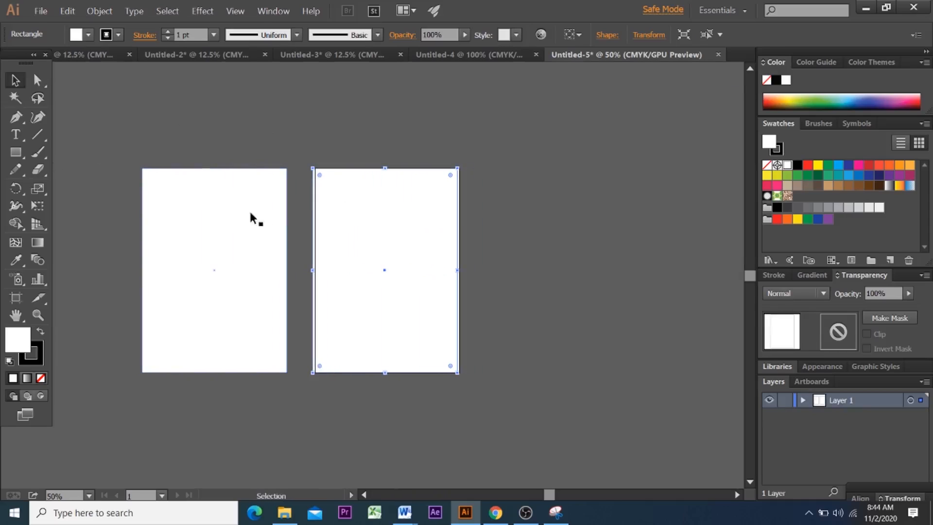
click(515, 185)
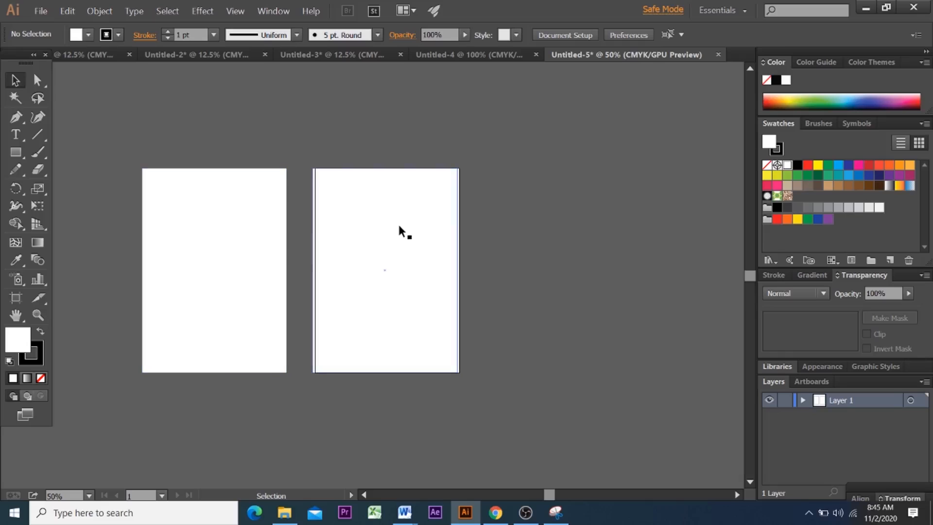
scroll(399, 227, up, 1)
scroll(399, 228, up, 2)
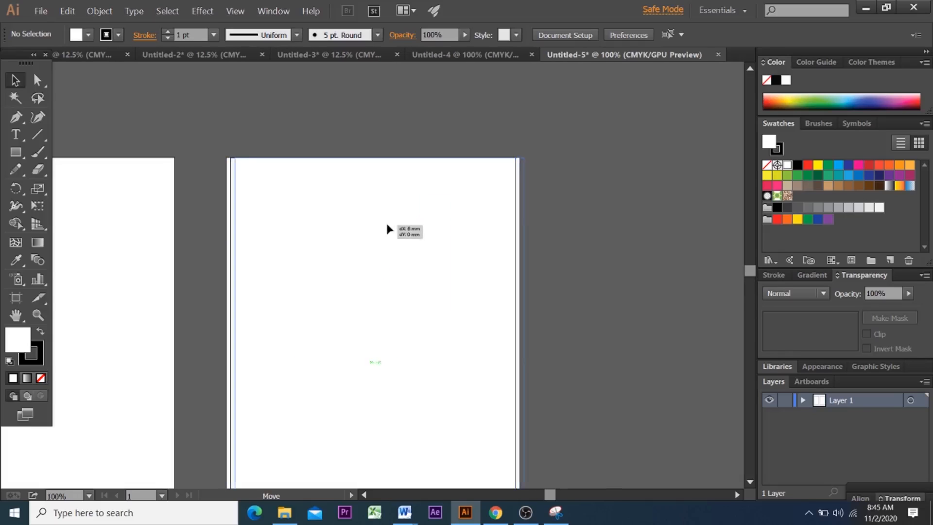
click(382, 226)
scroll(381, 225, down, 1)
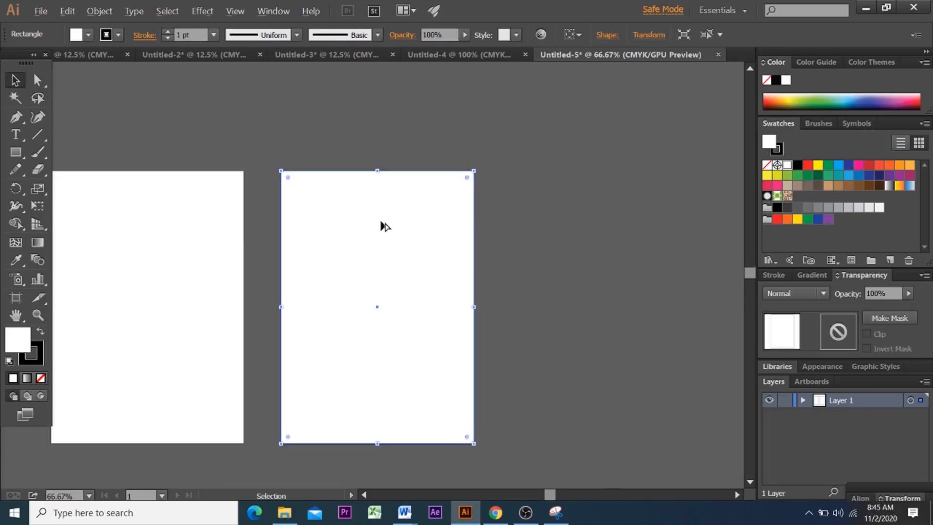
Step: Move the duplicate page rectangle flush against the artboard's rectangle to form a two-page spread
drag(181, 240, 218, 243)
click(571, 222)
click(397, 266)
click(244, 271)
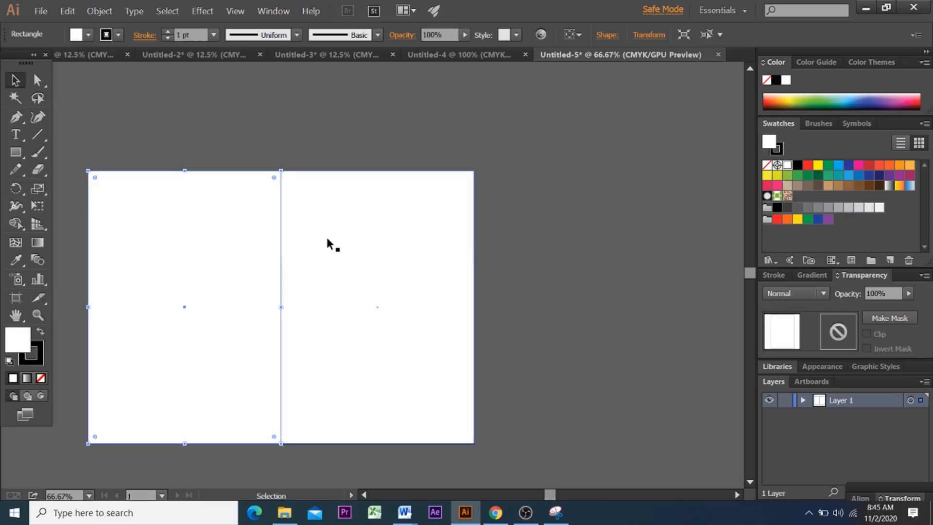
Step: Try adding a third page rectangle to the right of the spread and remove it again
key(alt)
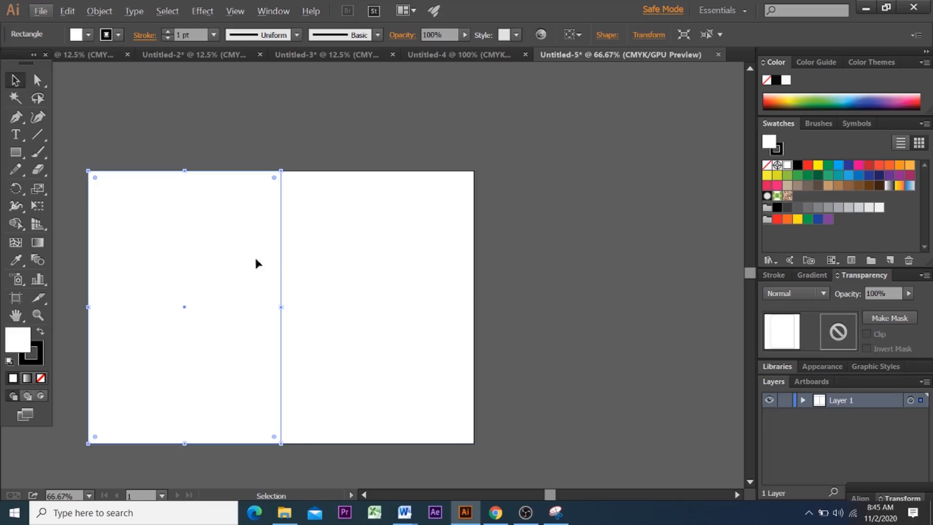
drag(241, 258, 663, 251)
key(ctrl+z)
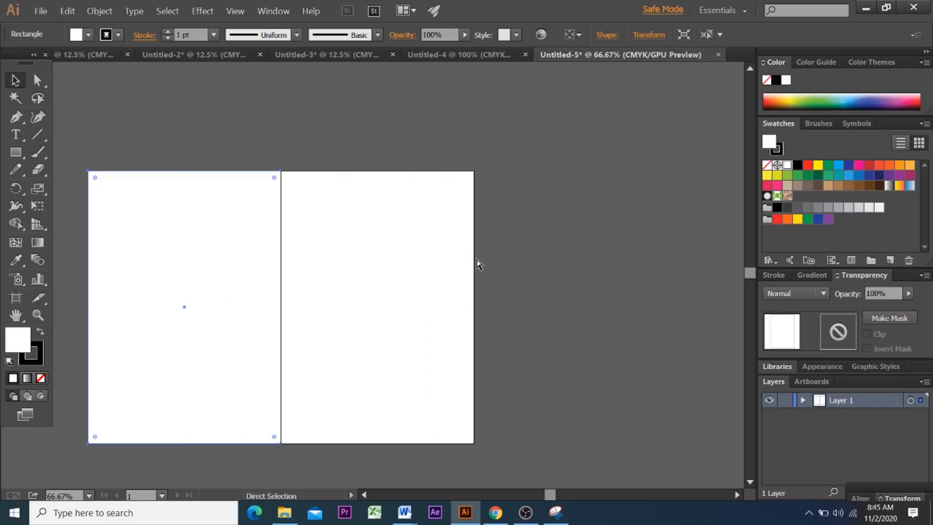
drag(273, 255, 673, 246)
key(ctrl+z)
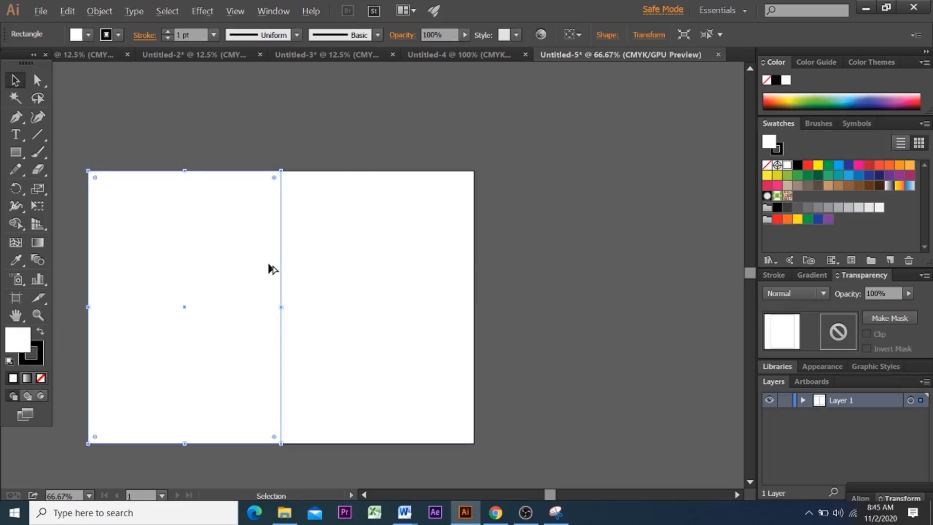
drag(269, 267, 712, 265)
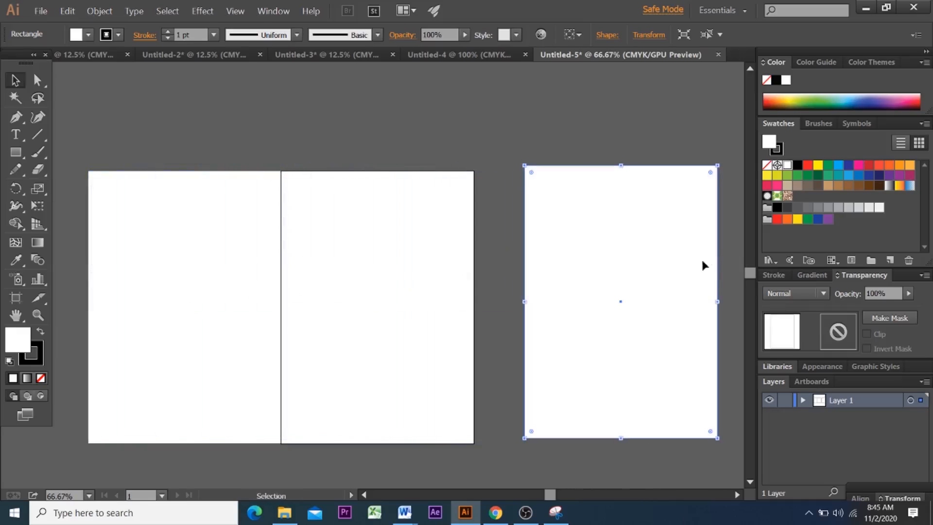
click(456, 293)
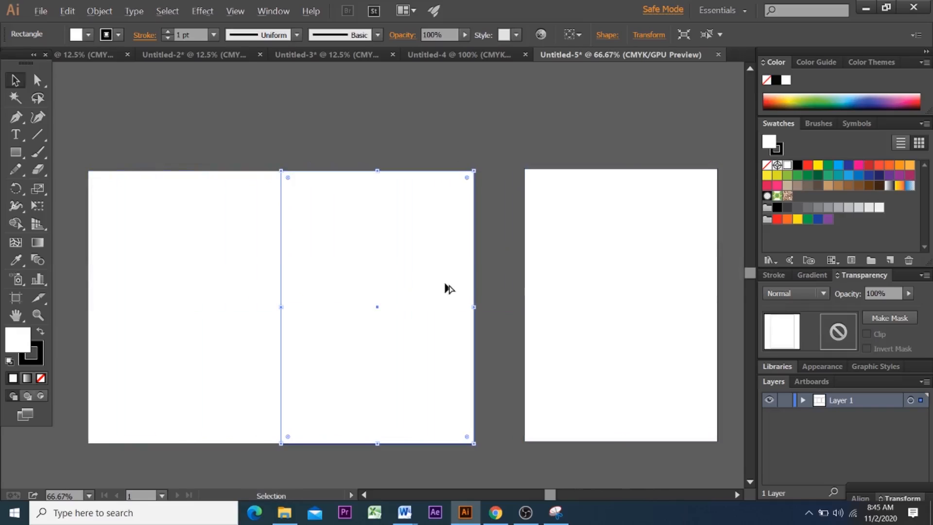
drag(446, 287, 675, 274)
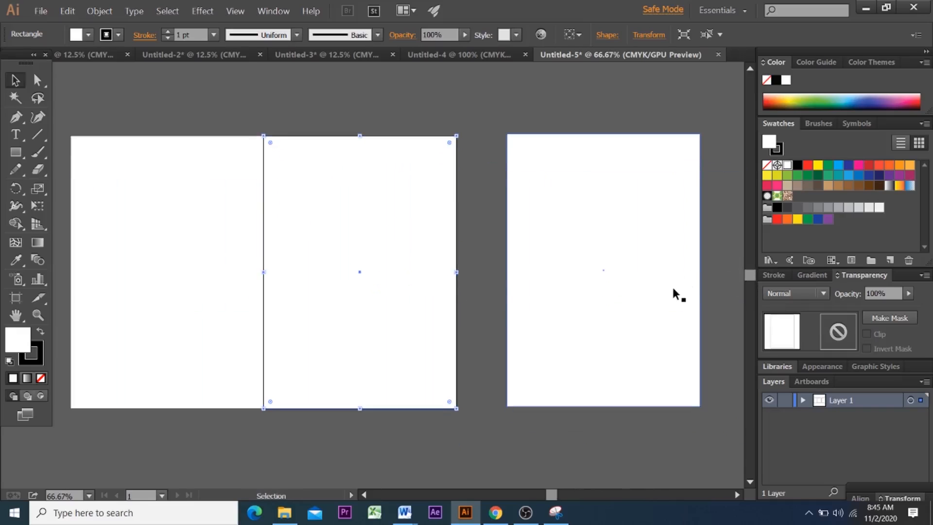
scroll(673, 287, down, 2)
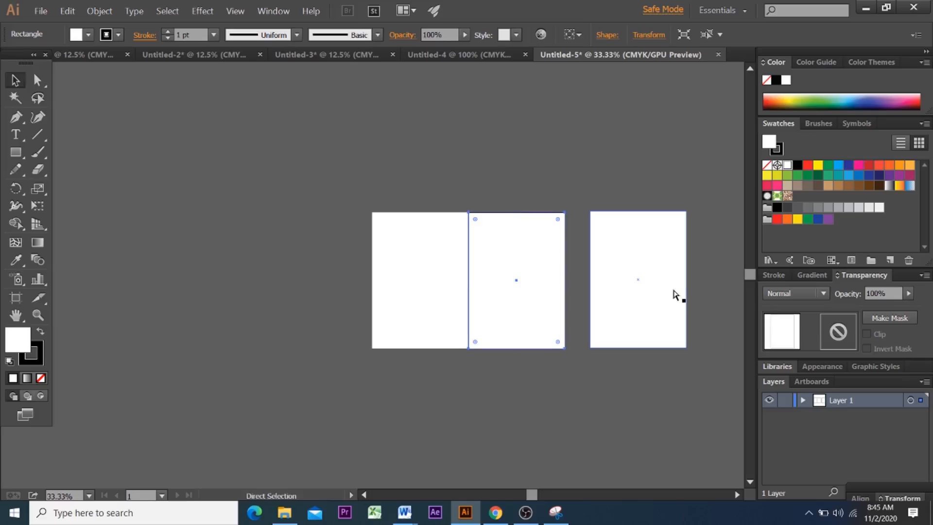
click(656, 289)
key(Delete)
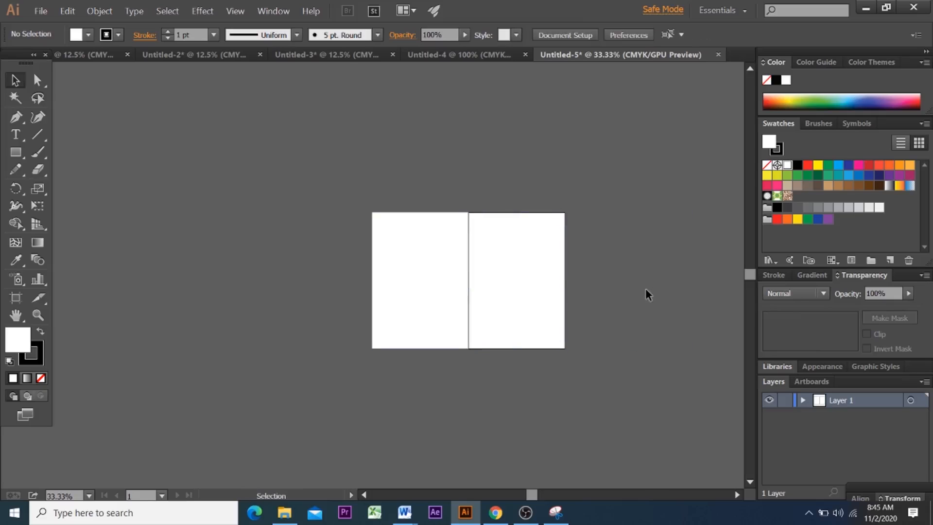
Step: Select both page rectangles and duplicate them as a second two-page spread directly below the first
scroll(645, 288, up, 2)
click(224, 222)
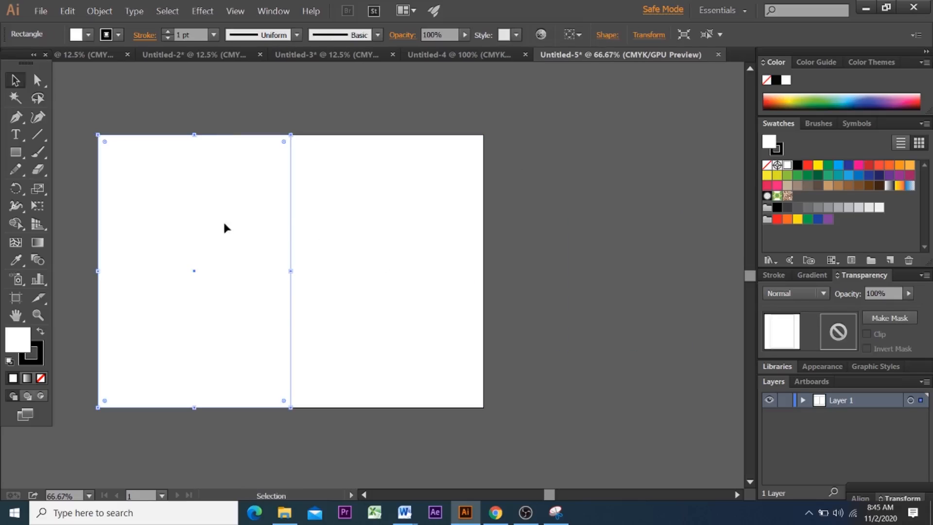
click(353, 232)
click(228, 227)
shift+click(389, 225)
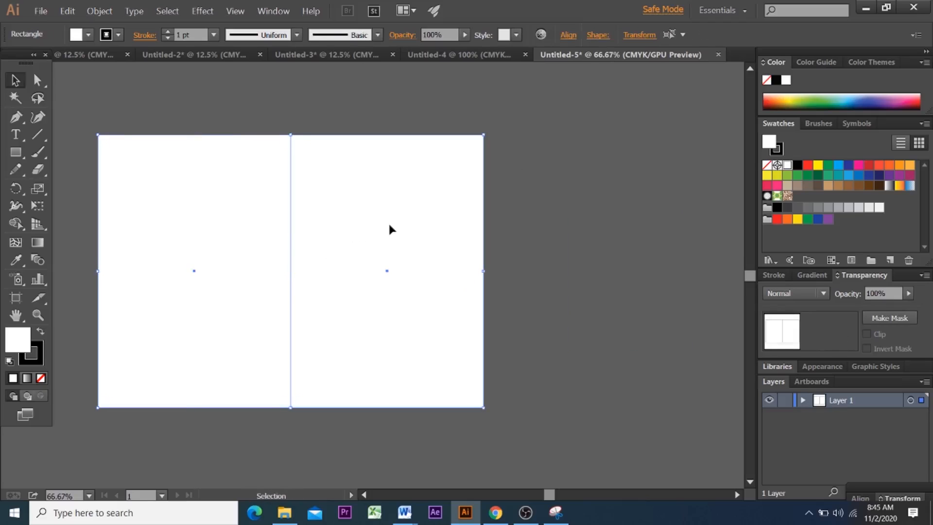
drag(387, 234, 828, 222)
scroll(575, 220, down, 1)
drag(456, 219, 458, 437)
click(532, 309)
scroll(532, 309, down, 2)
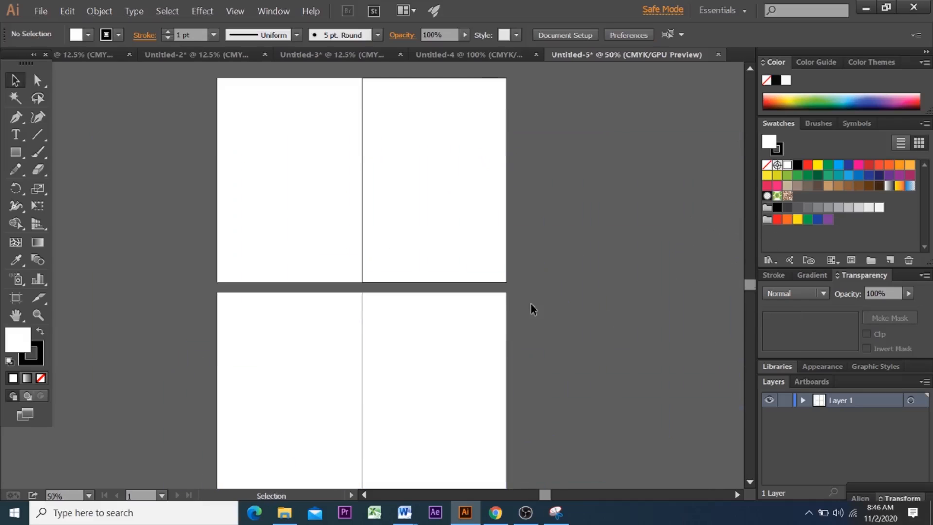
Step: Examine the individual page rectangles of the upper and lower brochure spreads
click(309, 136)
click(428, 141)
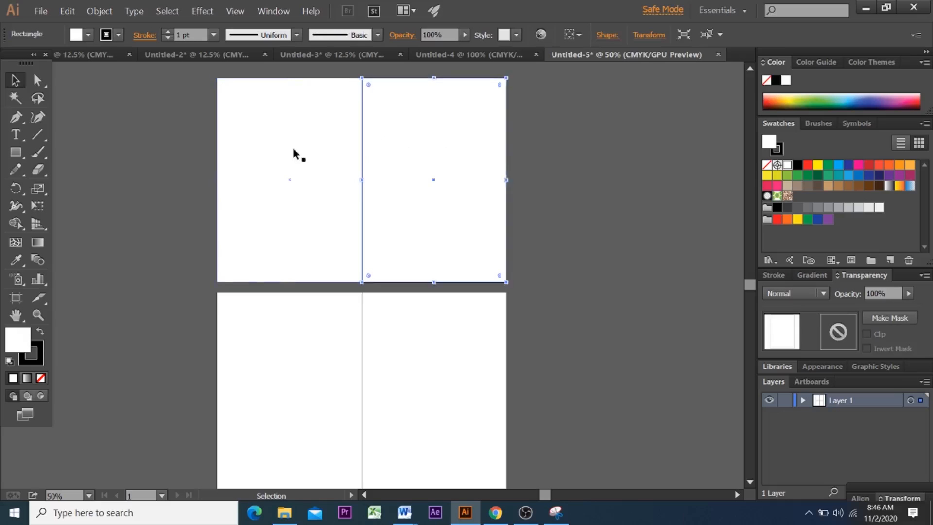
click(293, 149)
click(496, 148)
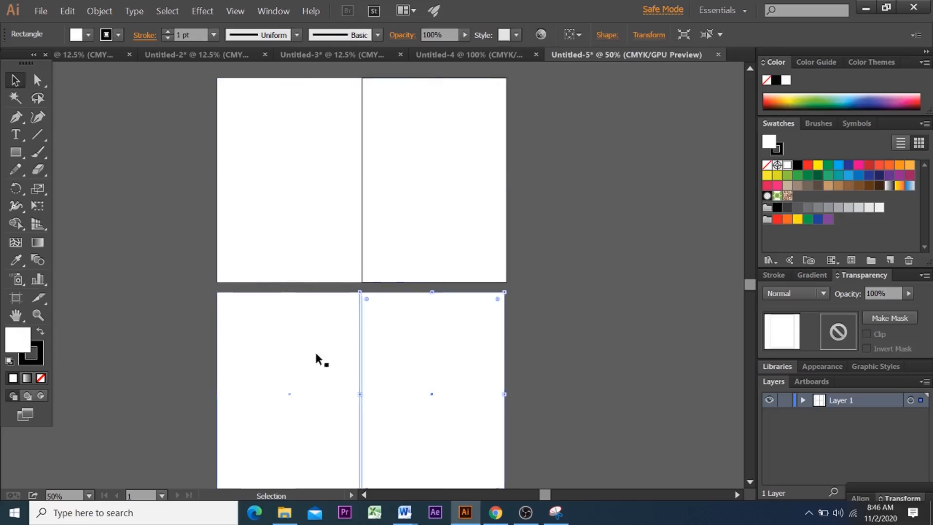
click(225, 143)
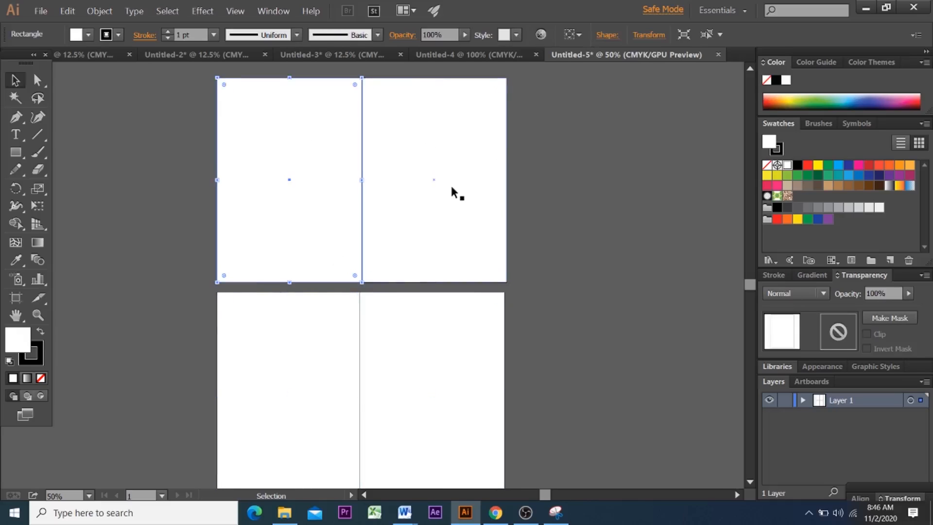
scroll(451, 187, up, 2)
scroll(451, 187, down, 1)
scroll(329, 233, up, 1)
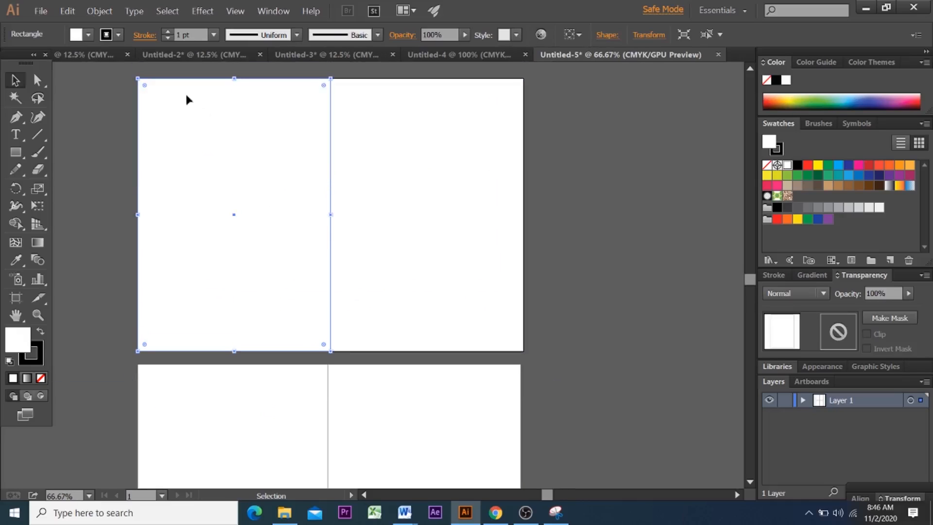
scroll(223, 270, up, 3)
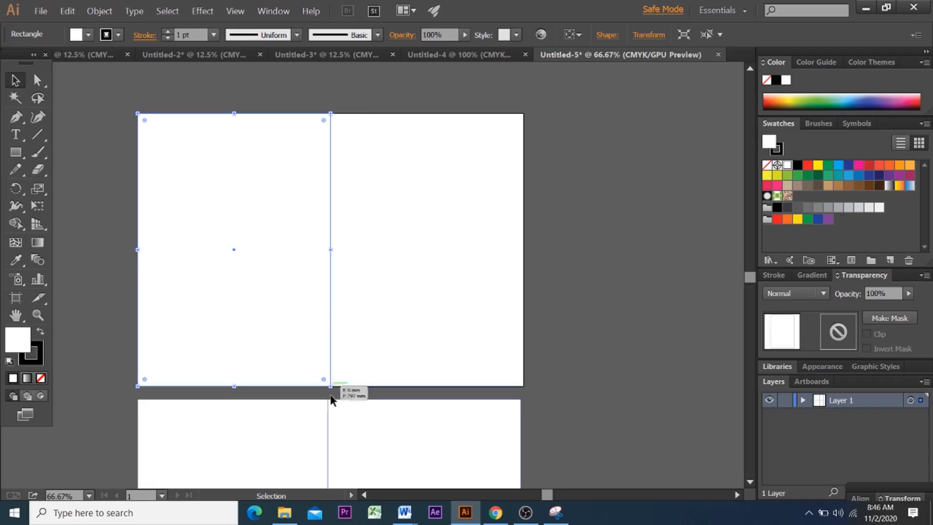
scroll(331, 401, down, 4)
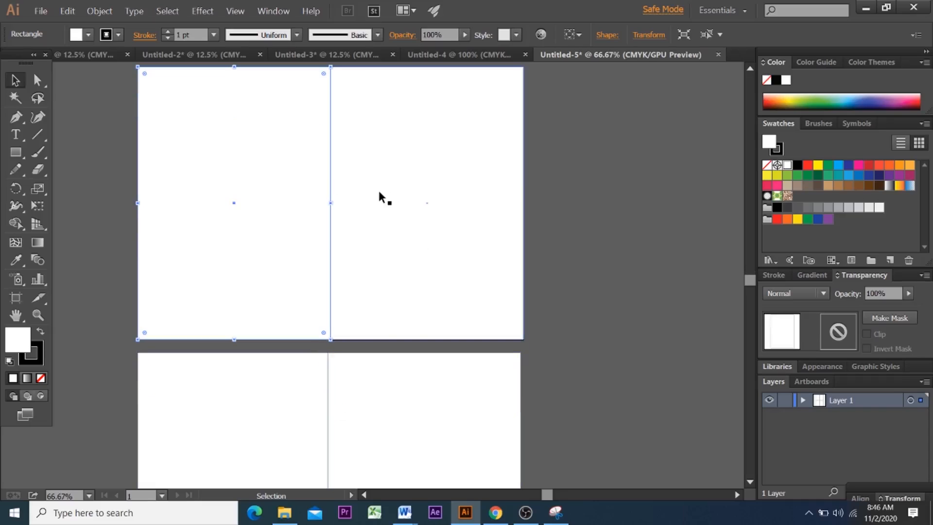
scroll(354, 206, up, 3)
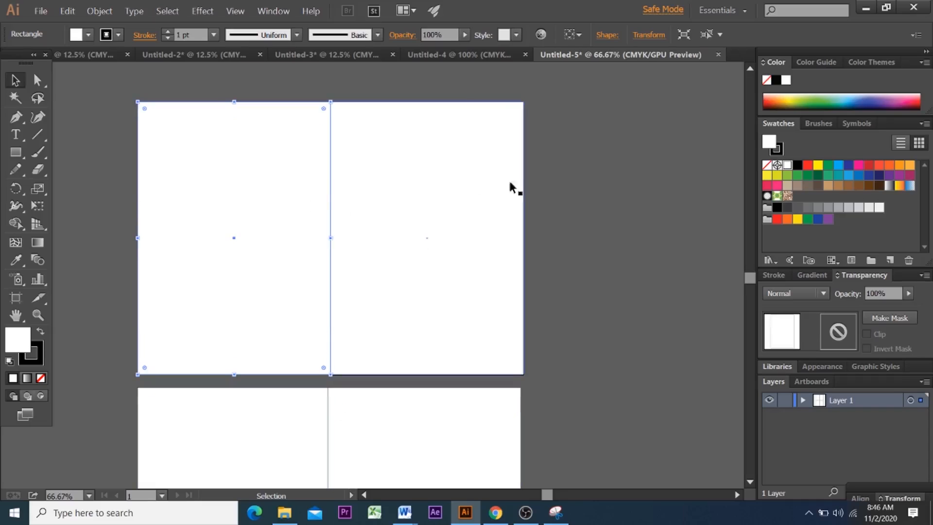
Step: Review the upper spread's right page rectangle and compare the upper and lower brochure spreads
click(431, 198)
scroll(422, 375, down, 4)
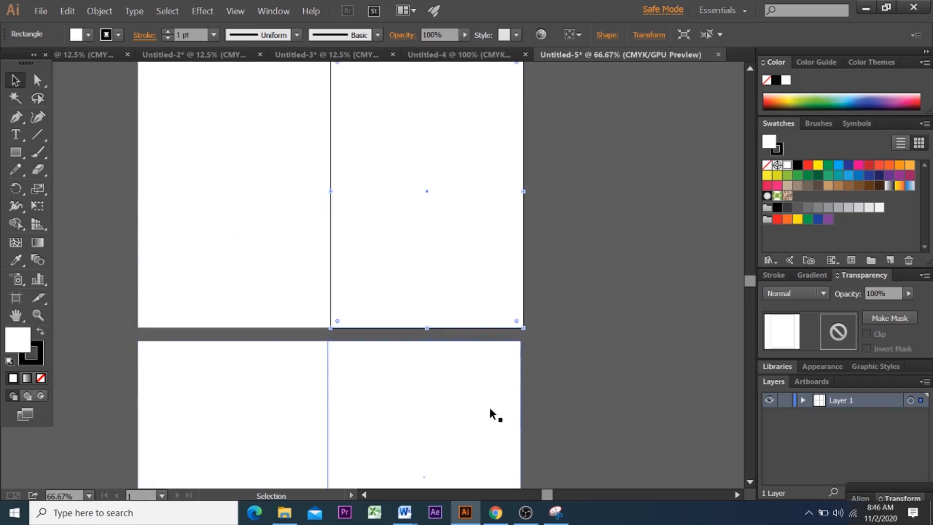
scroll(486, 389, up, 6)
scroll(483, 348, down, 8)
scroll(279, 189, up, 3)
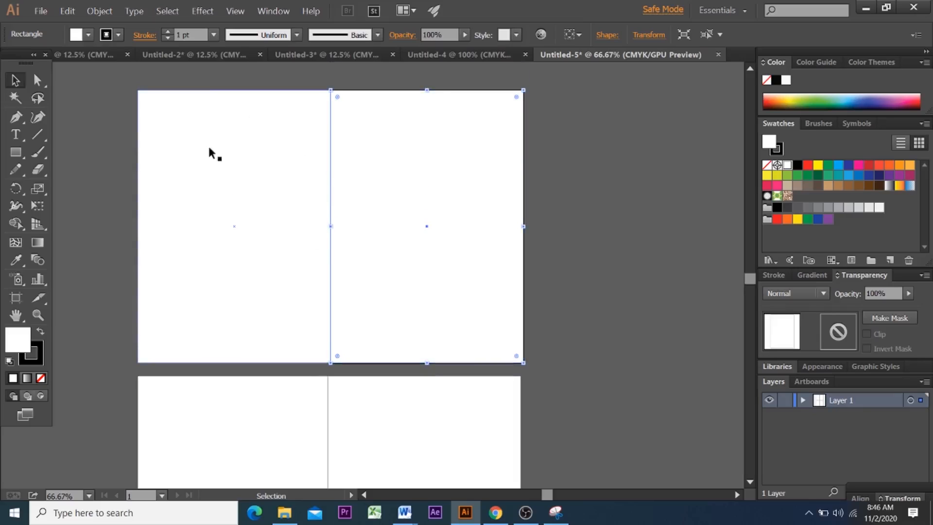
scroll(471, 272, down, 3)
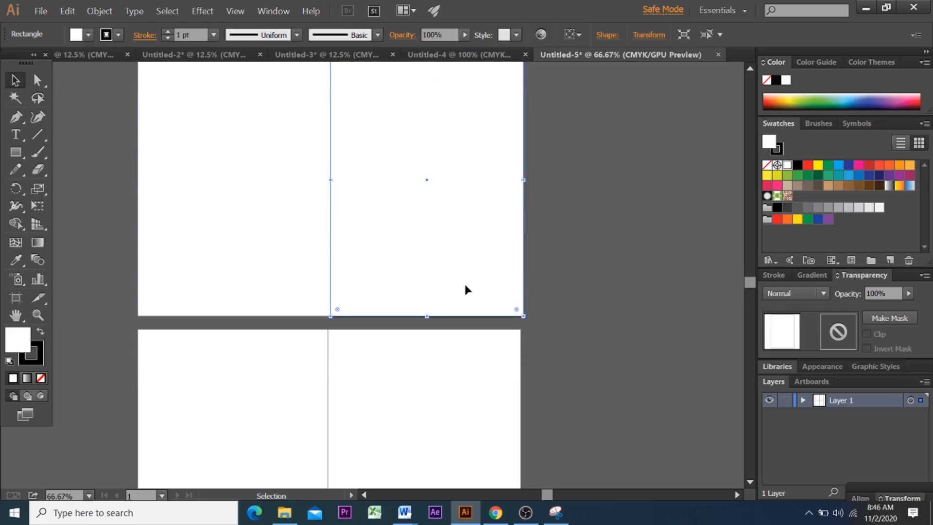
Step: Switch to Chrome to look through the te.poliupg.ac.id home page and gallery, and check the assignment list in Word
click(491, 518)
scroll(460, 222, up, 10)
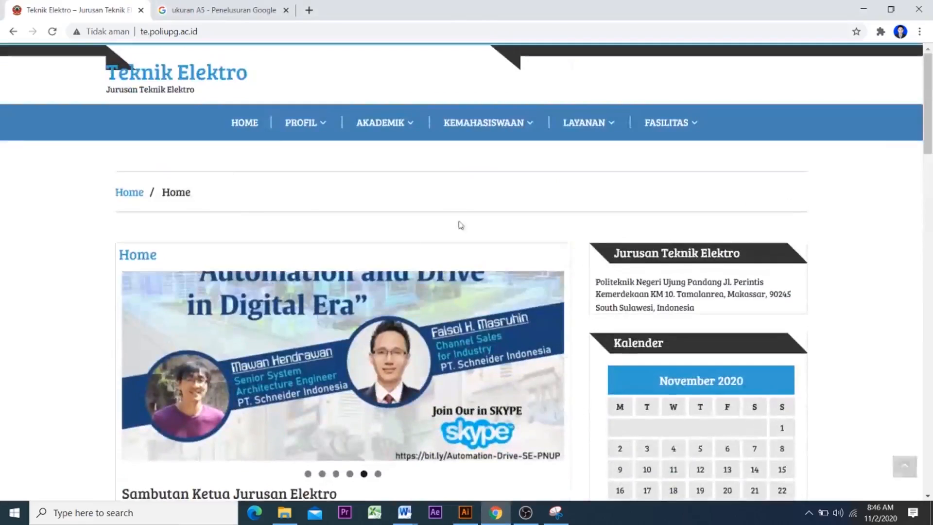
scroll(335, 282, down, 5)
scroll(335, 283, down, 6)
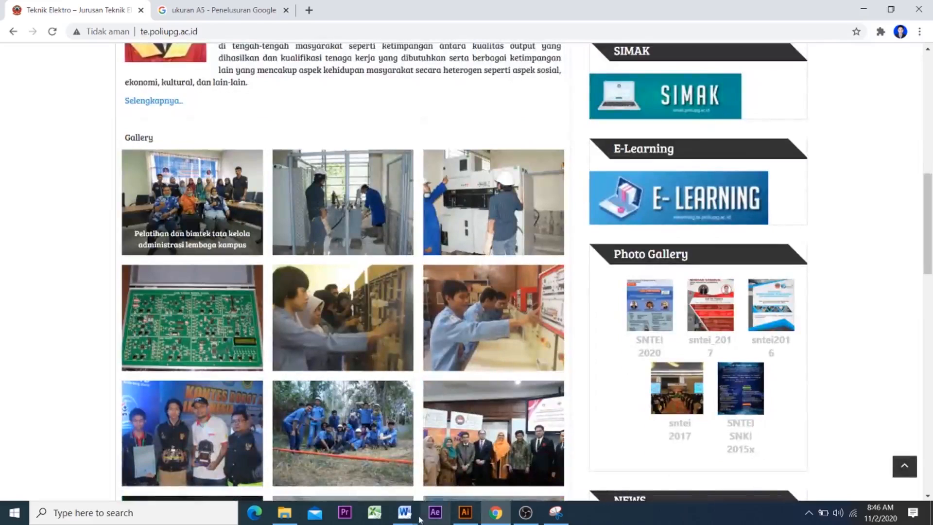
mouse_move(407, 514)
click(364, 439)
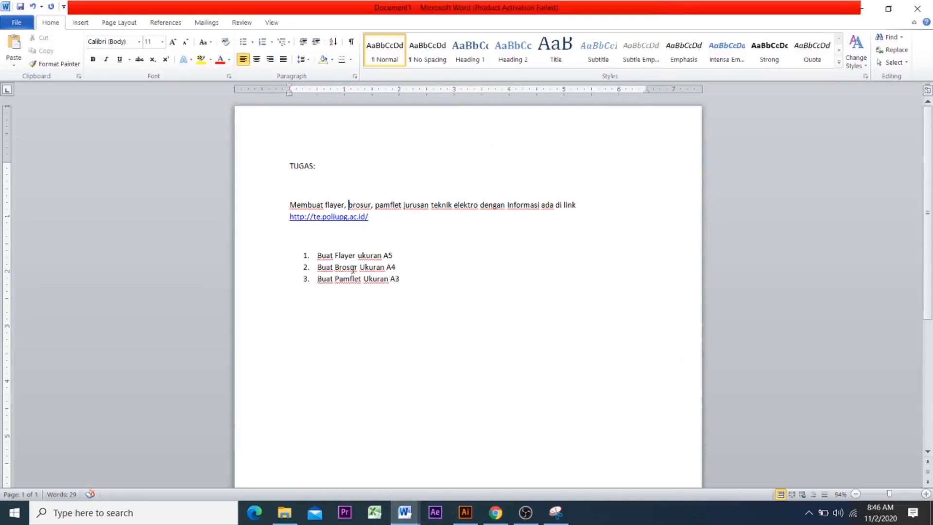
click(495, 512)
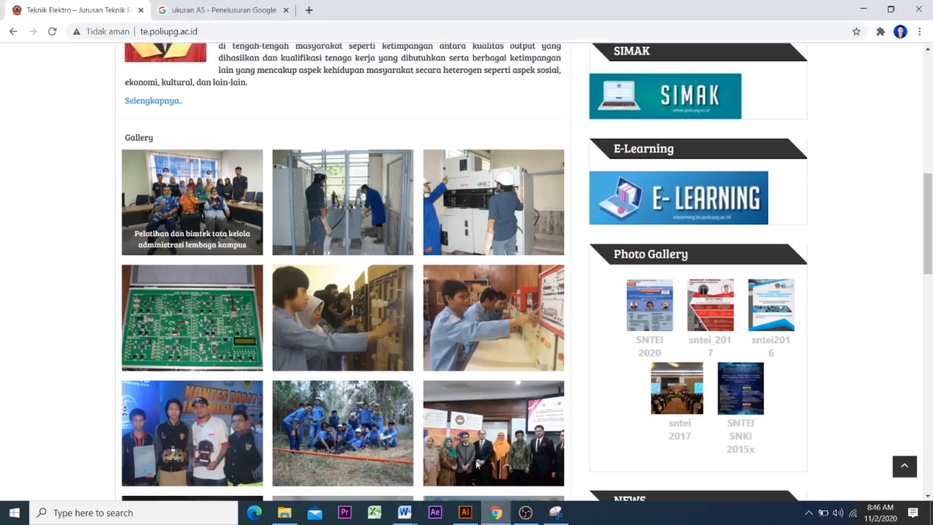
Step: Return to Illustrator and inspect the blank pages of both brochure spreads
click(467, 515)
scroll(435, 330, down, 5)
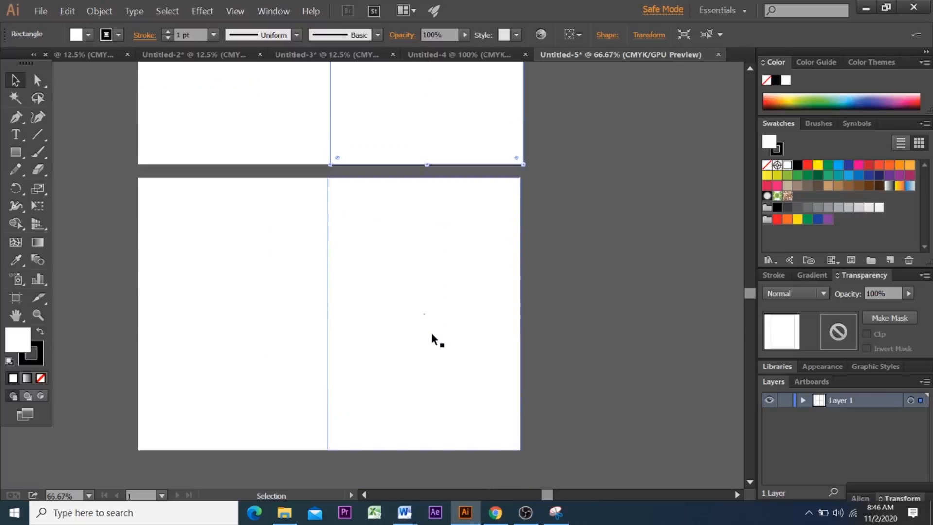
scroll(431, 335, up, 5)
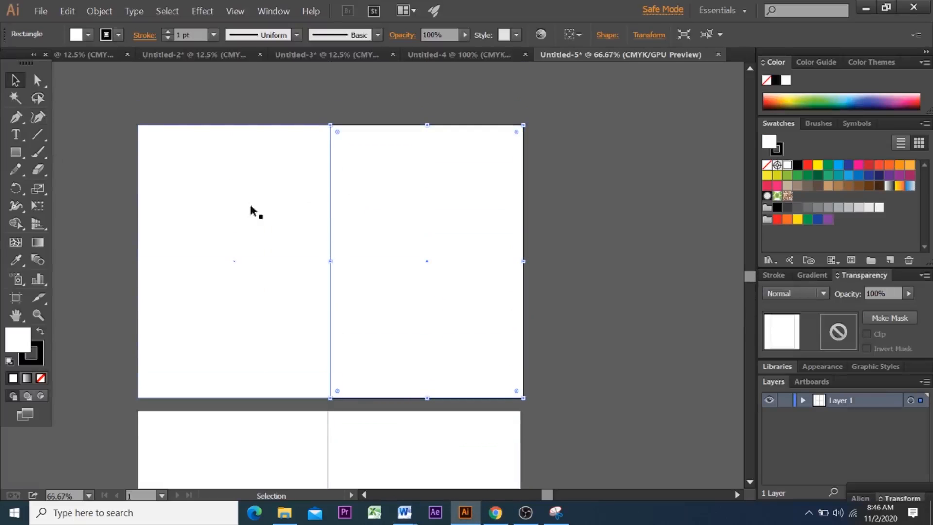
Step: Switch to Chrome and examine the department site's profile entries, home page and photo gallery as brochure content
click(496, 513)
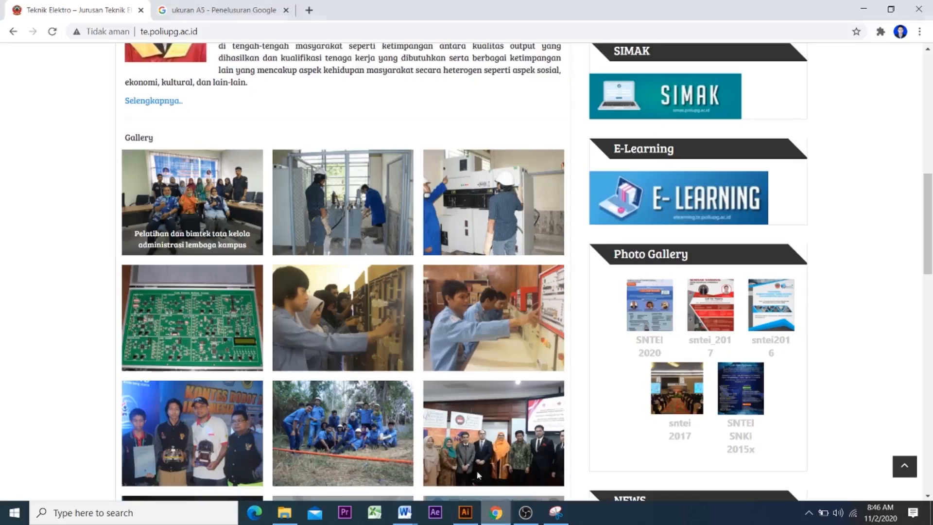
scroll(479, 475, up, 10)
mouse_move(342, 128)
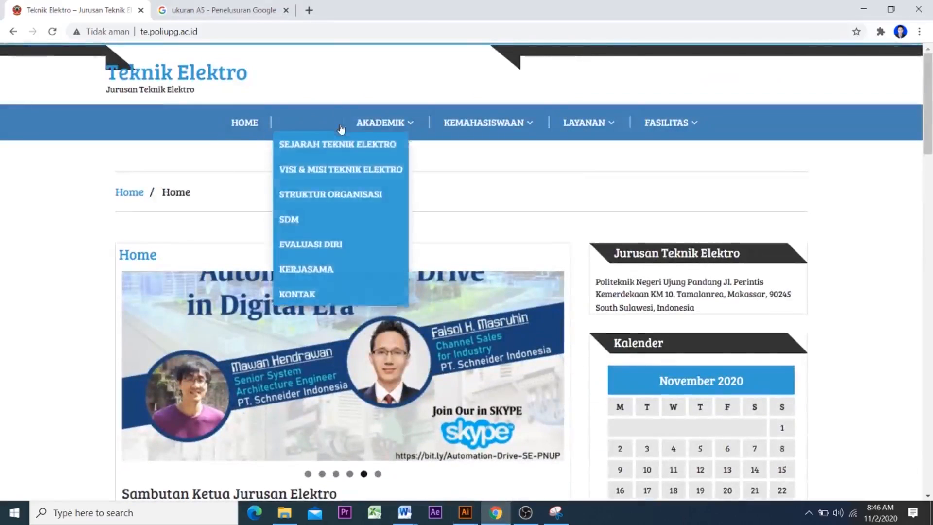
scroll(345, 290, down, 1)
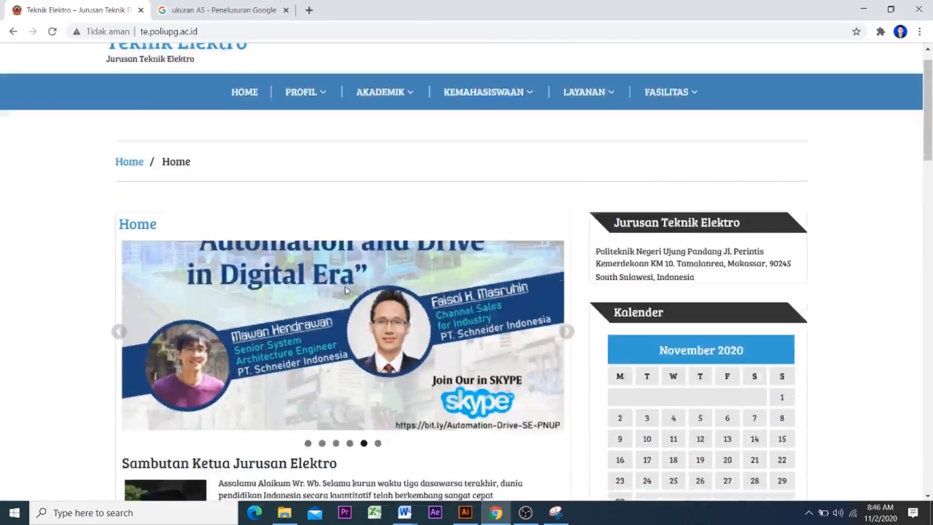
scroll(346, 290, down, 15)
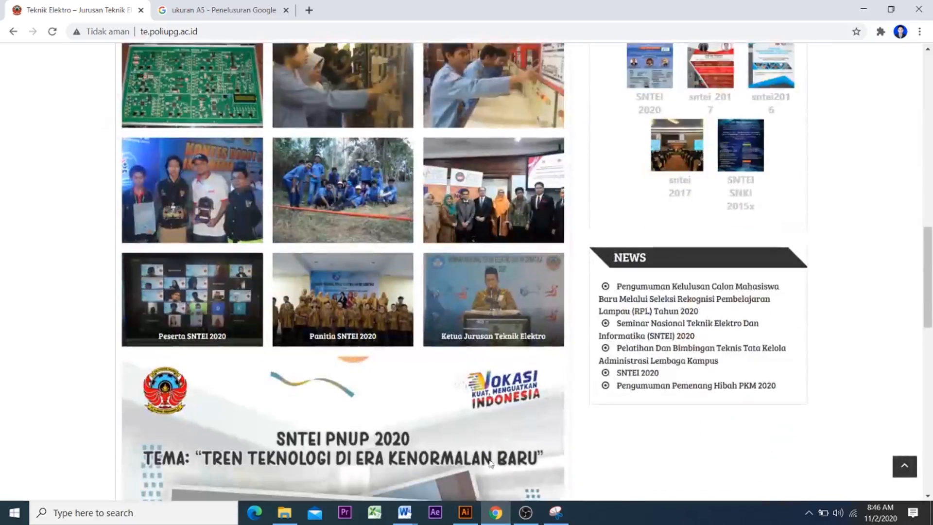
Step: Switch back to Illustrator and look over the upper and lower spreads where the website content will go
click(467, 512)
scroll(383, 239, down, 1)
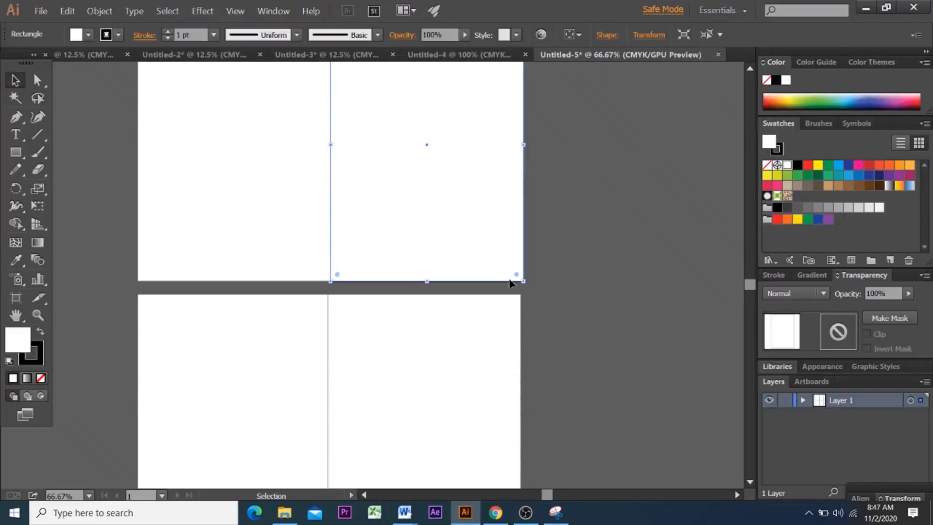
scroll(400, 248, up, 4)
scroll(469, 306, down, 7)
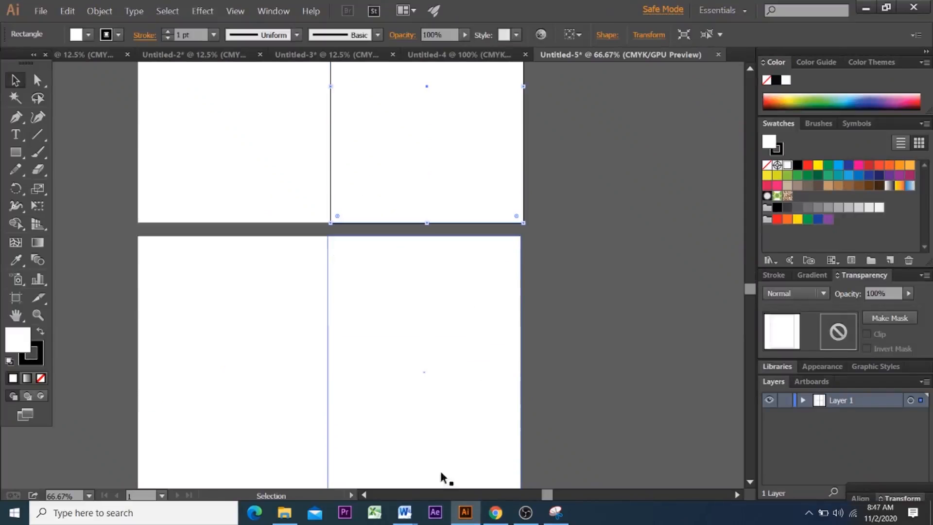
Step: Switch to the Word assignment document and highlight the third task, "Buat Pamflet Ukuran A3"
click(405, 513)
click(388, 457)
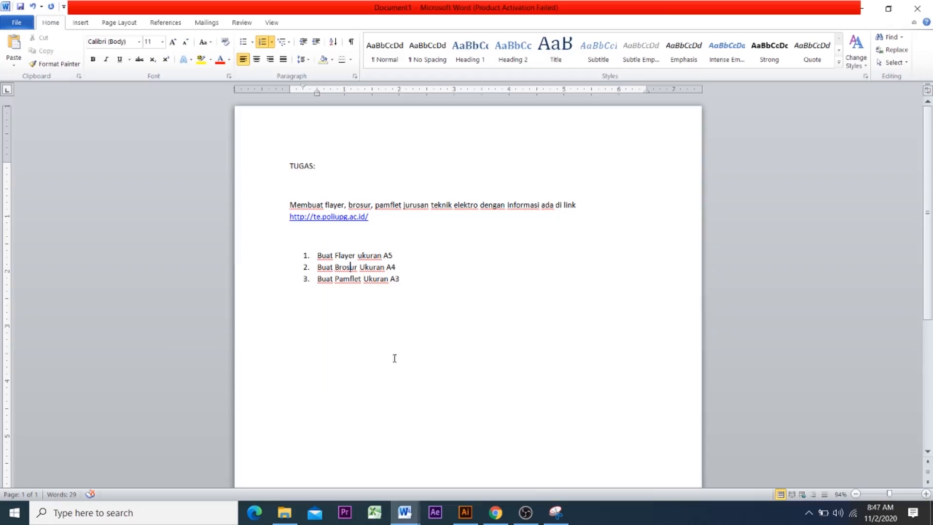
drag(392, 280, 317, 280)
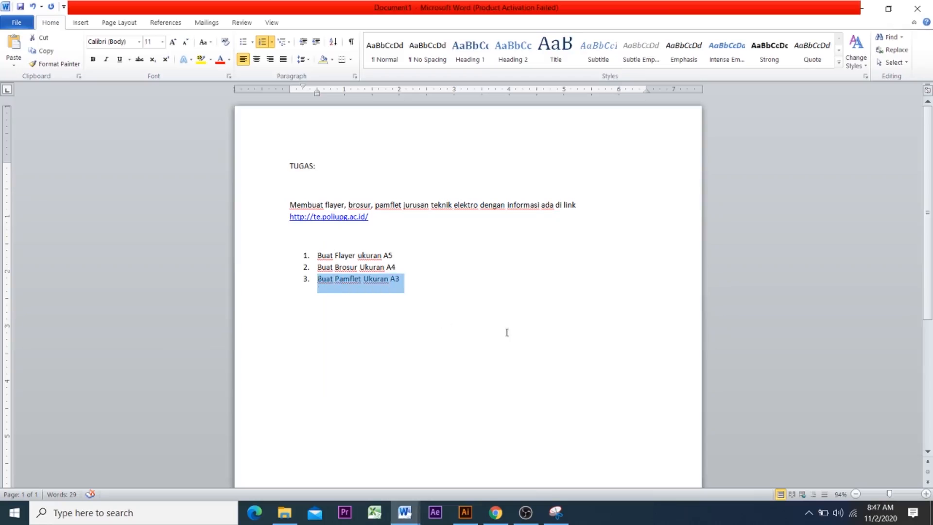
Step: Switch to Illustrator and create a new portrait A3 document, 297 x 420 mm, with one artboard for the pamphlet
click(465, 513)
scroll(474, 385, down, 2)
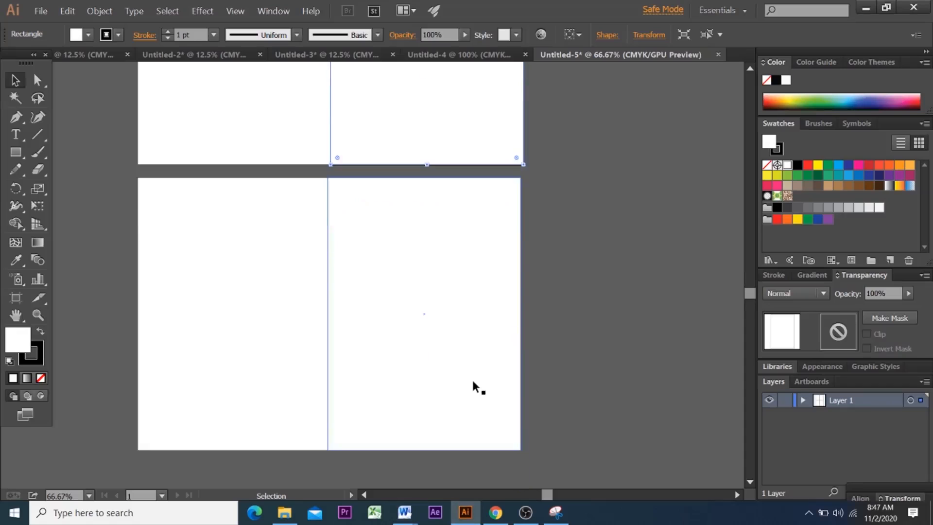
scroll(474, 383, up, 3)
scroll(474, 388, up, 4)
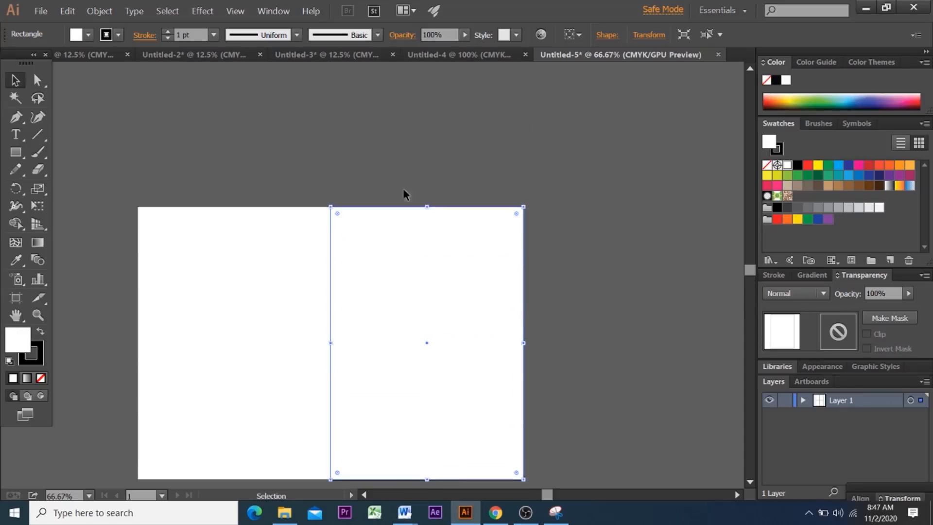
click(40, 12)
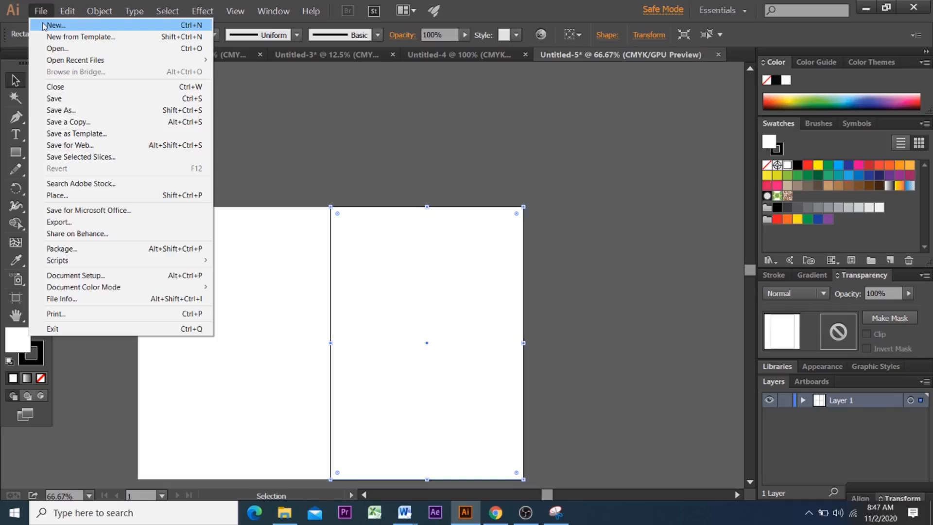
click(44, 26)
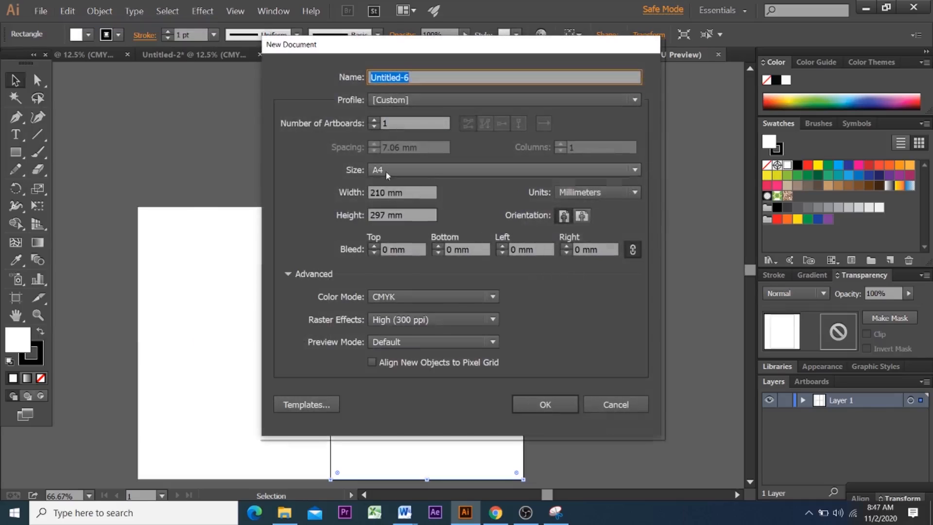
click(386, 171)
click(402, 270)
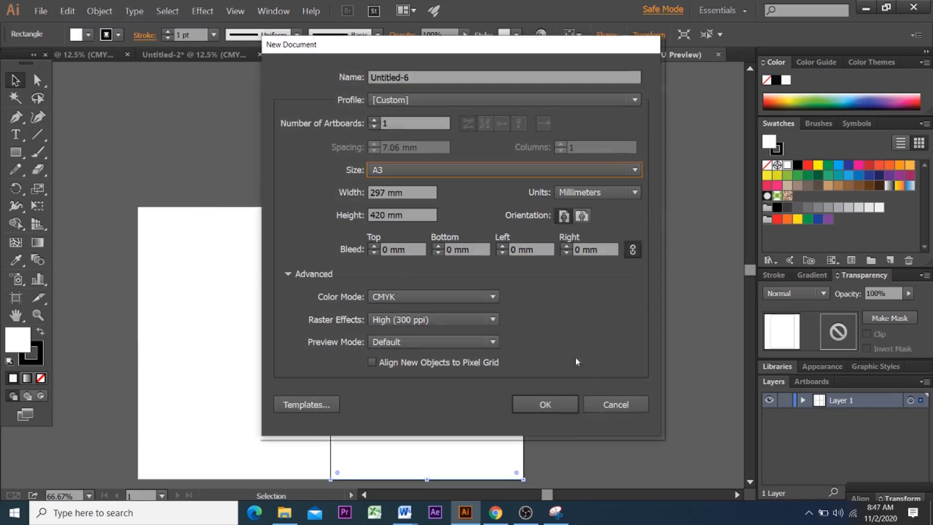
click(558, 405)
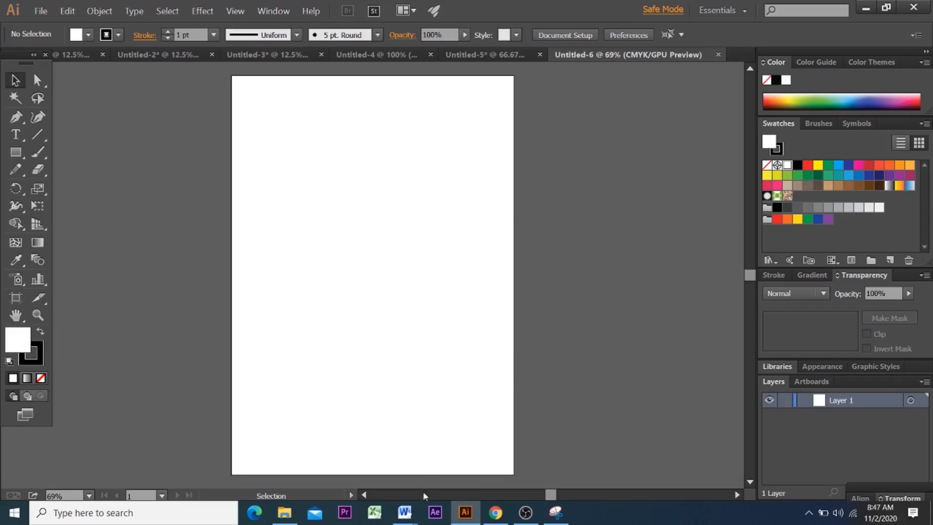
Step: Switch to Chrome and review the beginning of the department's home page as the pamphlet's information source
click(495, 512)
scroll(323, 228, up, 10)
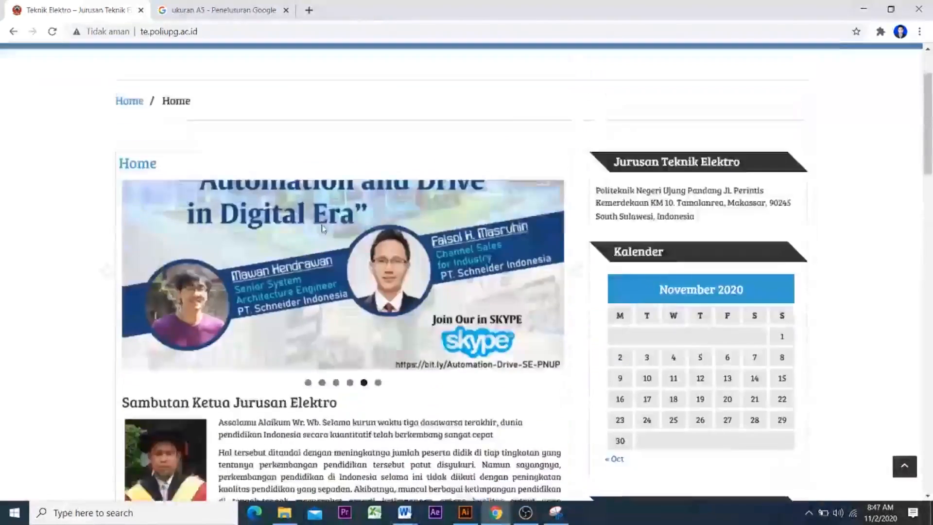
scroll(323, 228, up, 2)
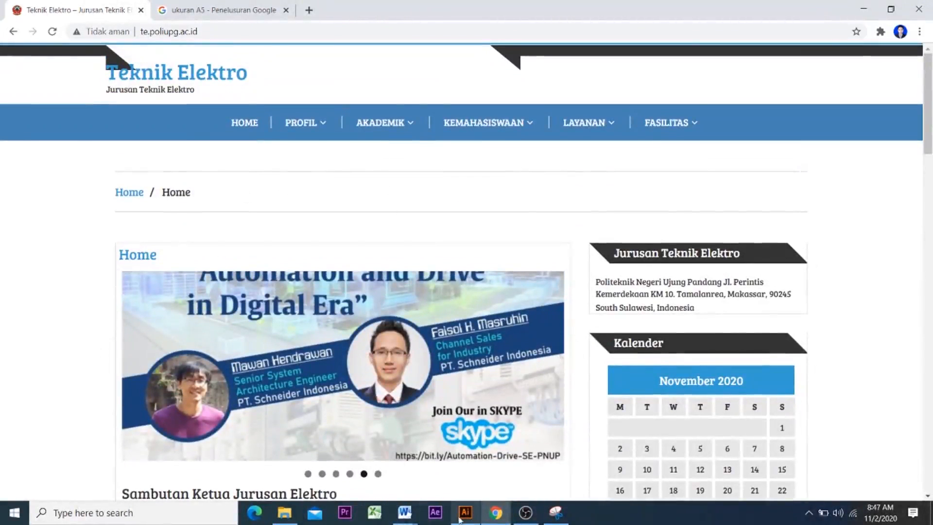
Step: In the Word assignment document, add the line "Dicetak print per orang." below the numbered task list
mouse_move(404, 513)
click(377, 467)
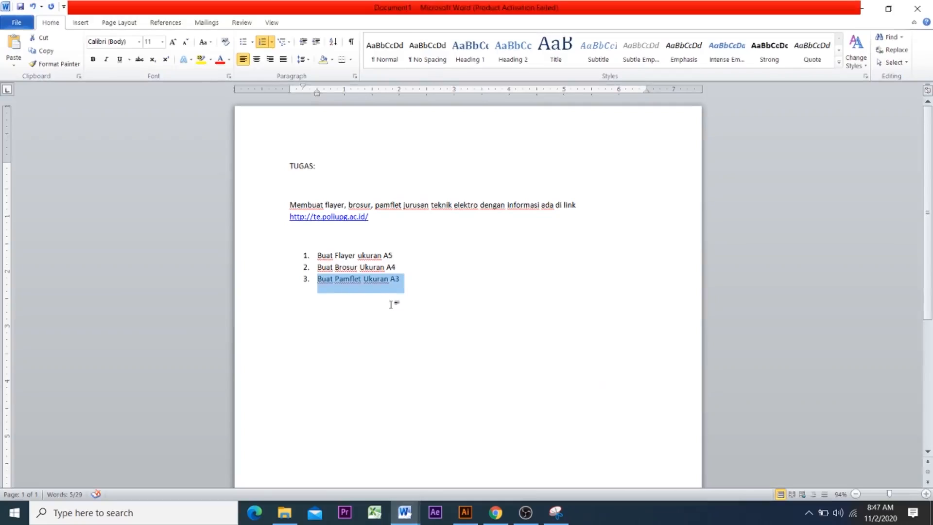
click(311, 305)
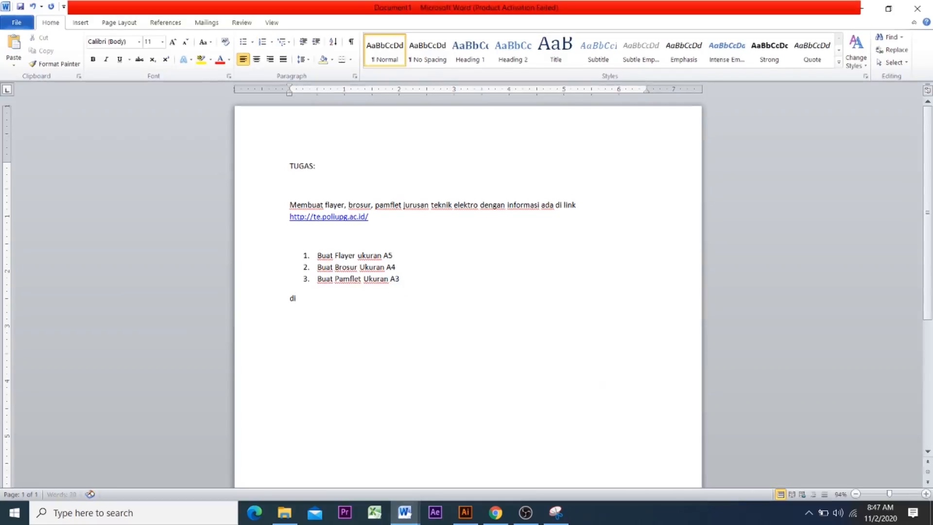
text(dicetak print per orang.)
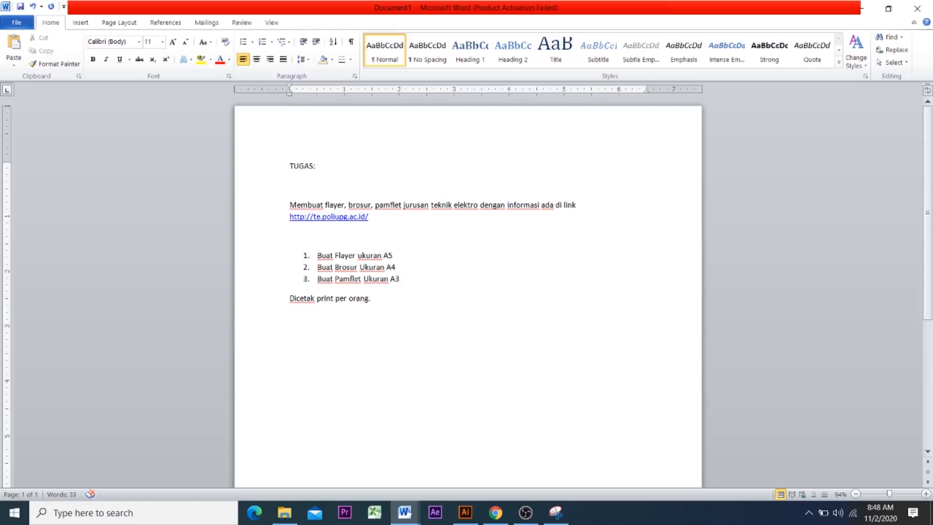
scroll(404, 313, down, 3)
scroll(418, 315, up, 3)
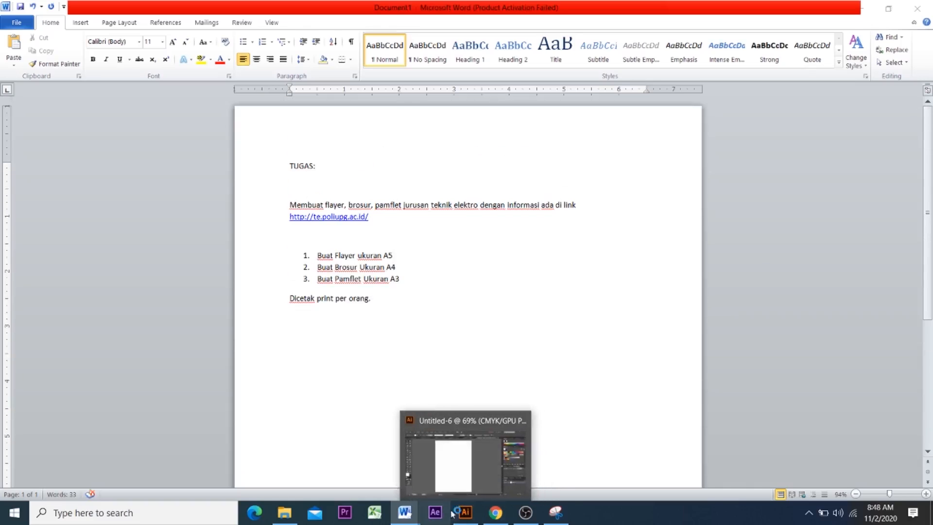
click(474, 516)
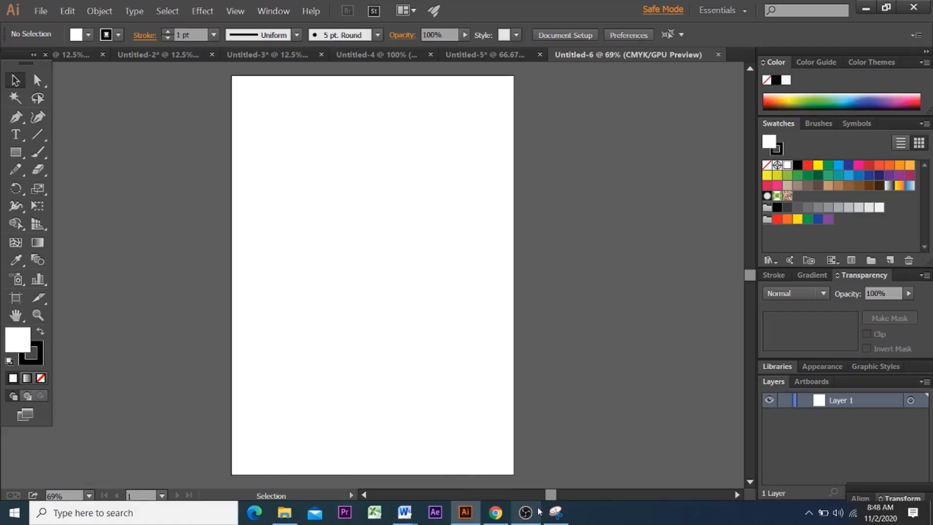
click(526, 513)
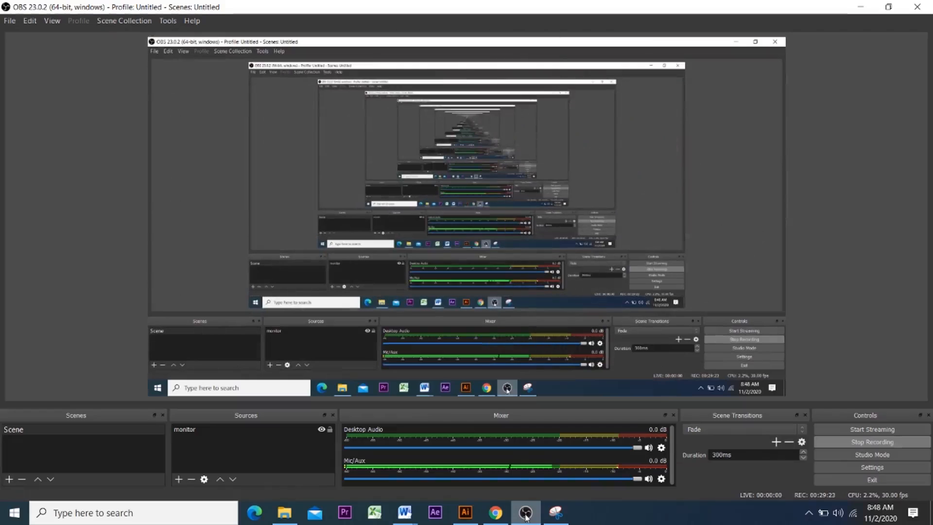